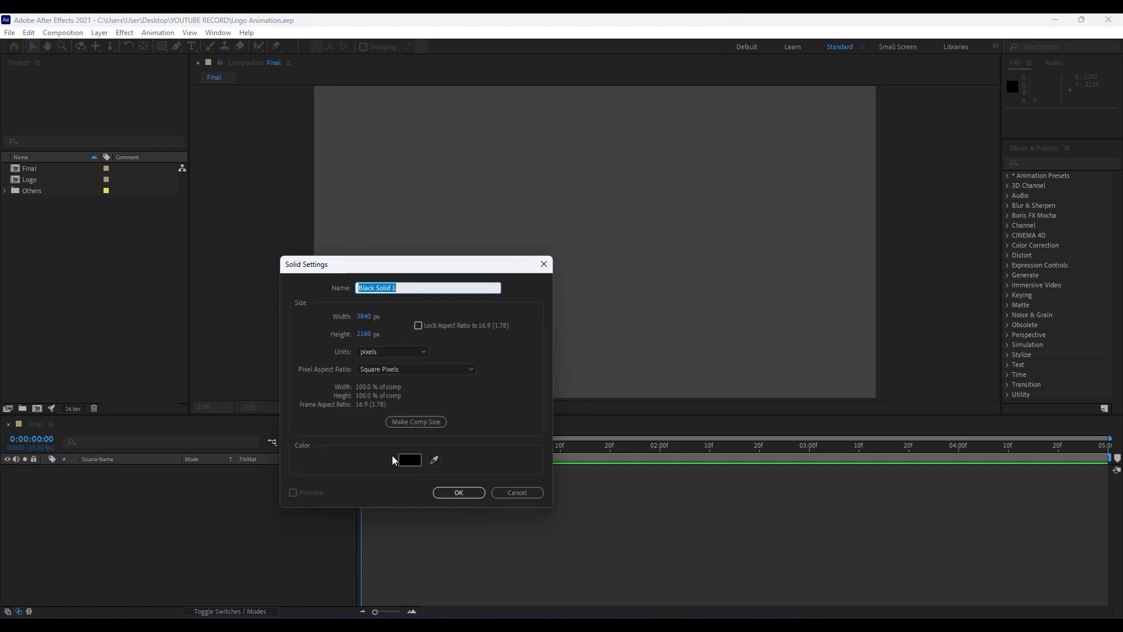
Step: Create the black solid with the name Background and apply the 4-Color Gradient effect to it
{"action": "type", "text": "Background"}
{"action": "left_click", "coordinate": [446, 488]}
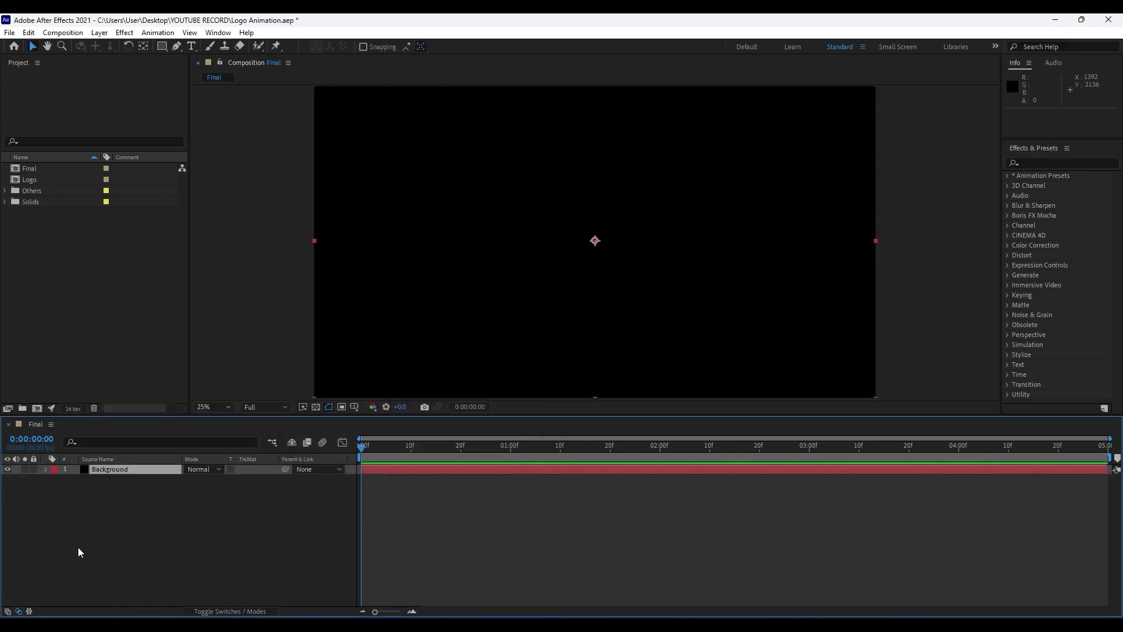
{"action": "left_click", "coordinate": [102, 470]}
{"action": "left_click", "coordinate": [1043, 163]}
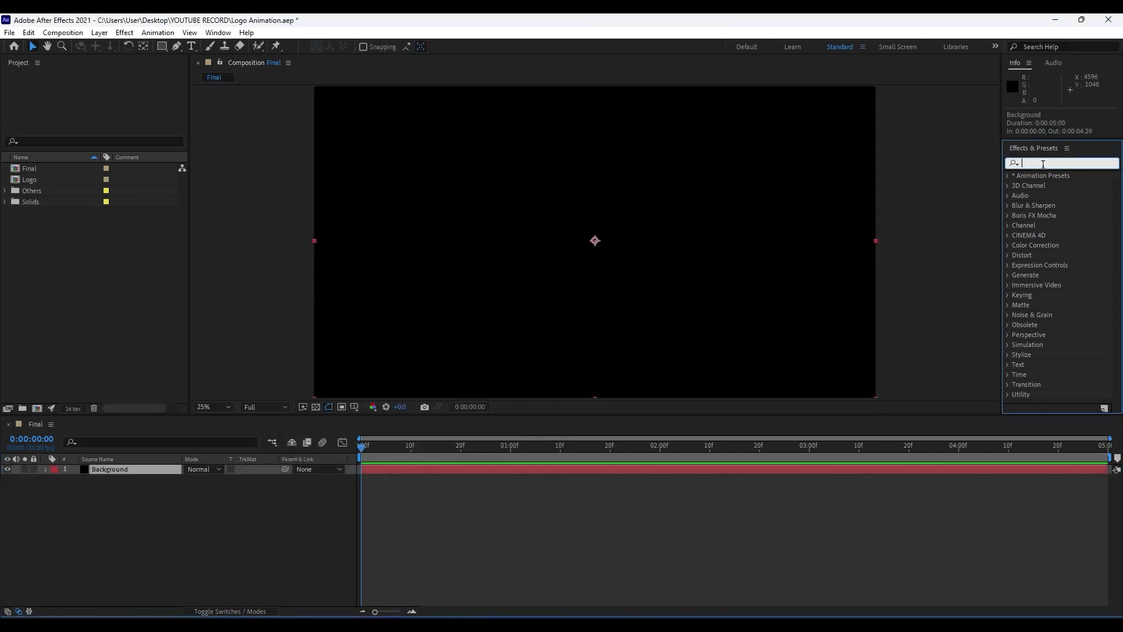
{"action": "type", "text": "4-"}
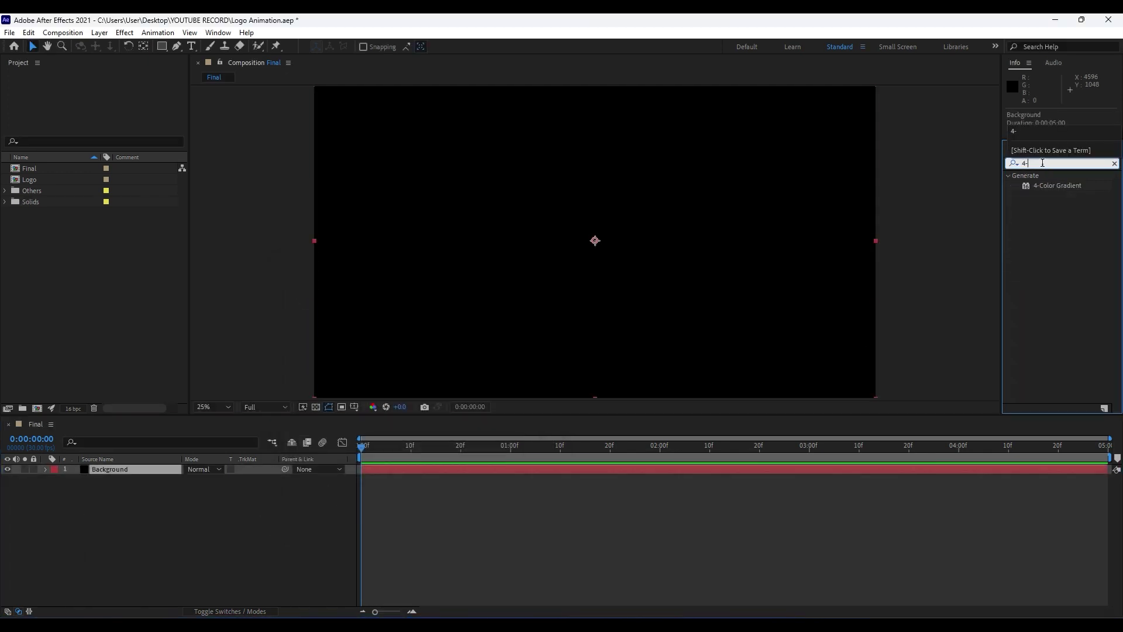
{"action": "left_click_drag", "start_coordinate": [1064, 189], "coordinate": [107, 471]}
Step: Move the gradient points outward to about (-40, -48) for Point 1, (3632, -496) for Point 2, (400, 2472) for Point 3 and (3872, 4216) for Point 4
{"action": "key", "text": "comma"}
{"action": "key", "text": "comma"}
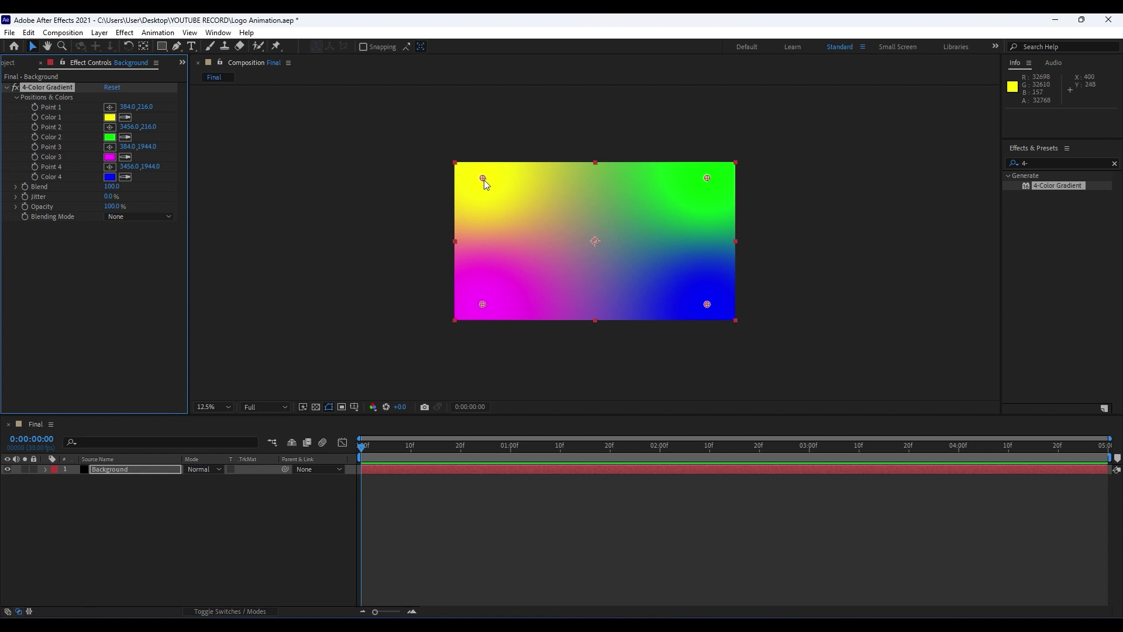
{"action": "left_click_drag", "start_coordinate": [484, 181], "coordinate": [452, 158]}
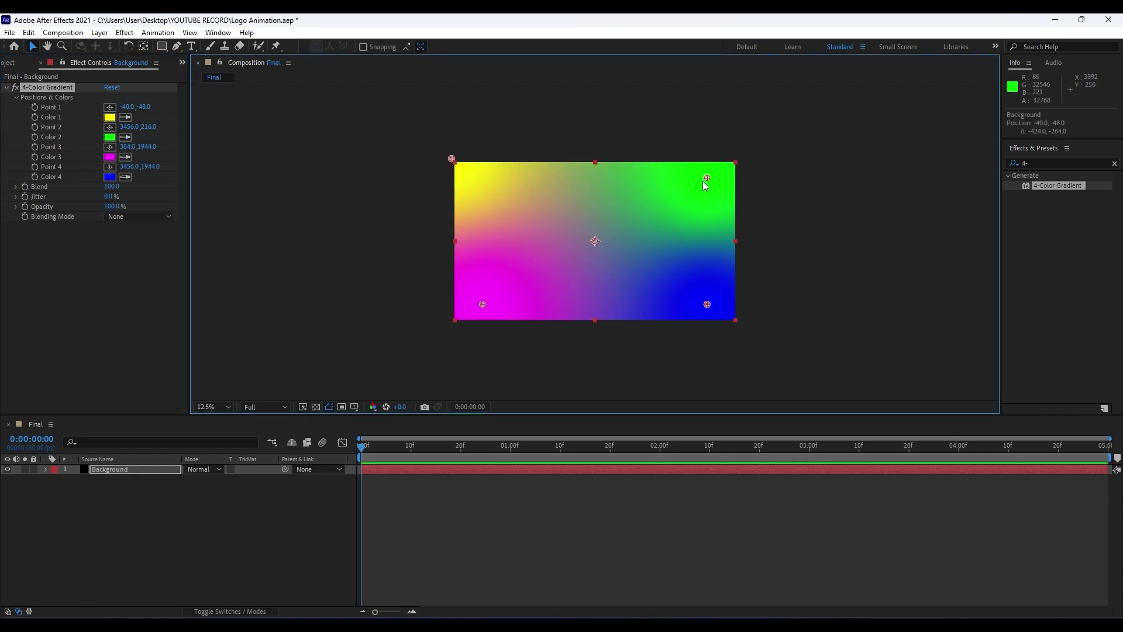
{"action": "left_click_drag", "start_coordinate": [704, 180], "coordinate": [721, 128]}
{"action": "key", "text": "comma"}
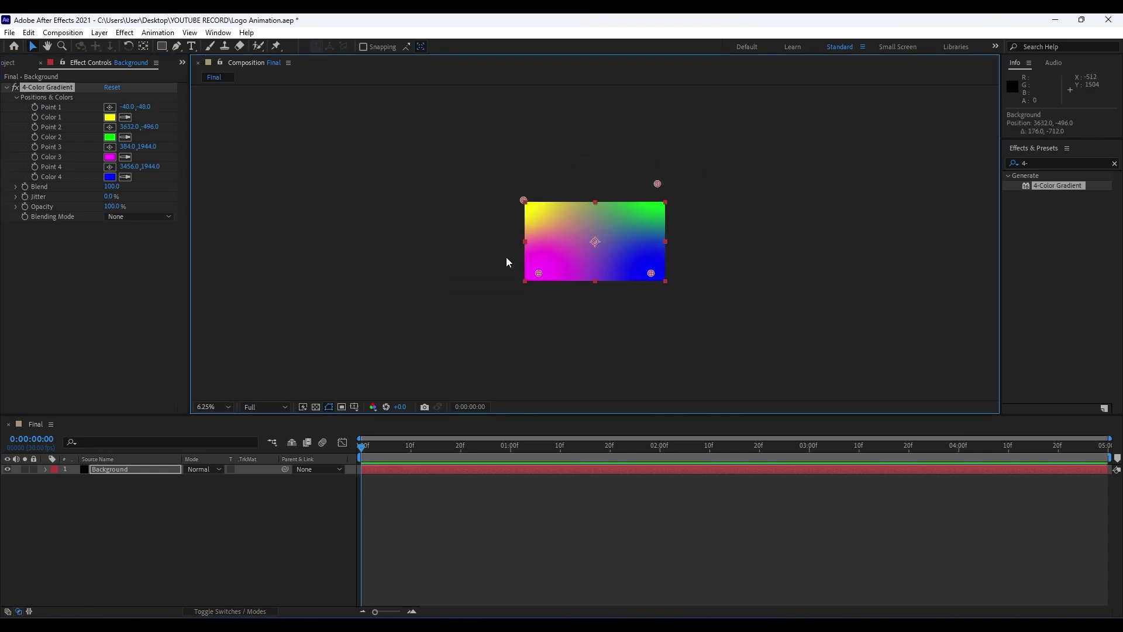
{"action": "left_click_drag", "start_coordinate": [540, 272], "coordinate": [543, 298]}
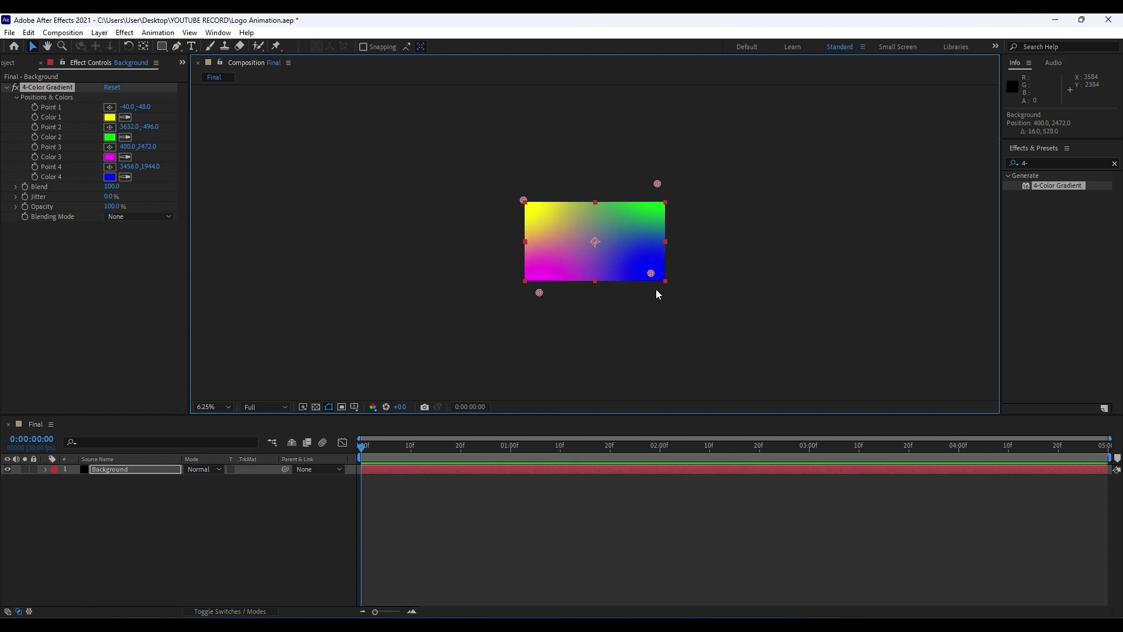
{"action": "left_click_drag", "start_coordinate": [651, 273], "coordinate": [665, 356]}
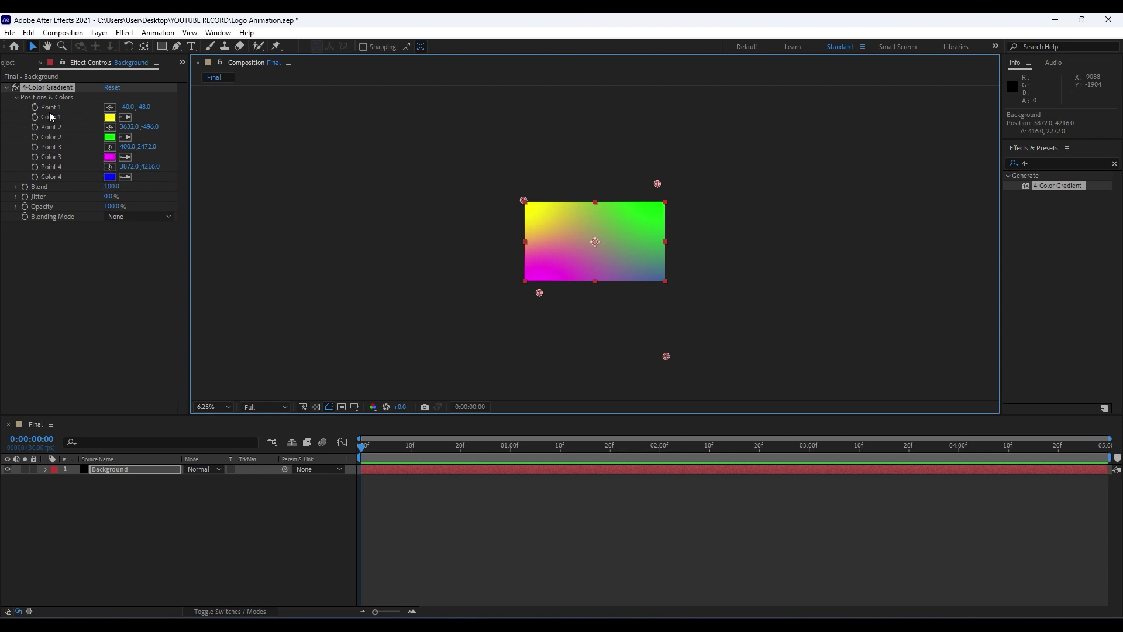
Step: Recolor the gradient: sample Color 4's blue for Color 1 and Color 3's magenta for Color 2, and set Color 3 to blue 0000FF
{"action": "left_click", "coordinate": [126, 119]}
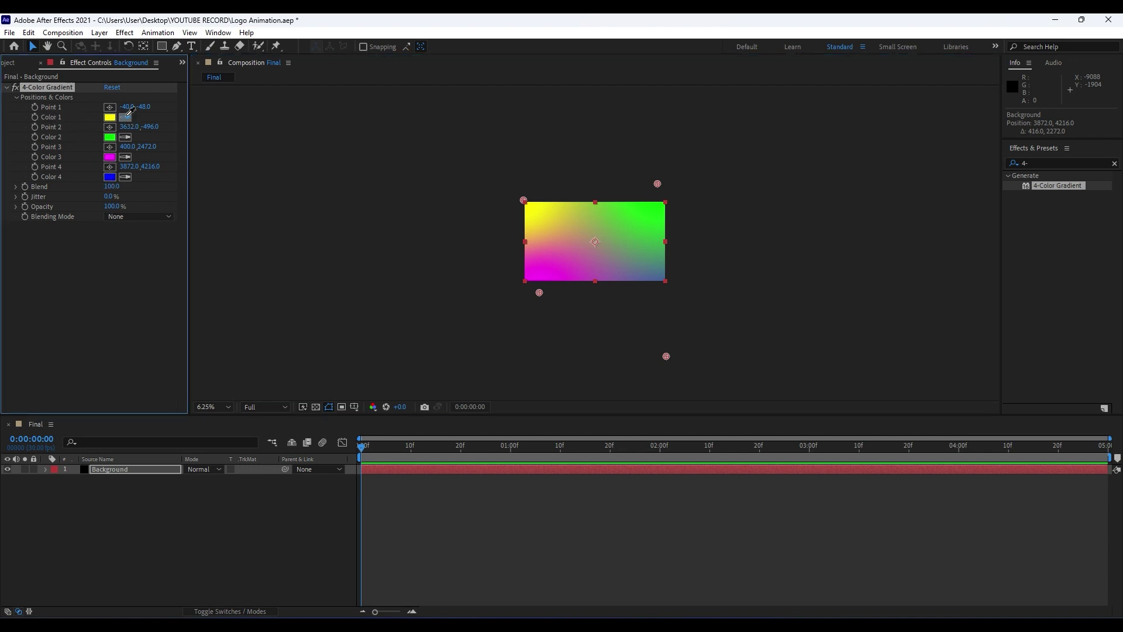
{"action": "left_click", "coordinate": [110, 177]}
{"action": "scroll", "coordinate": [537, 223], "scroll_direction": "up", "scroll_amount": 1}
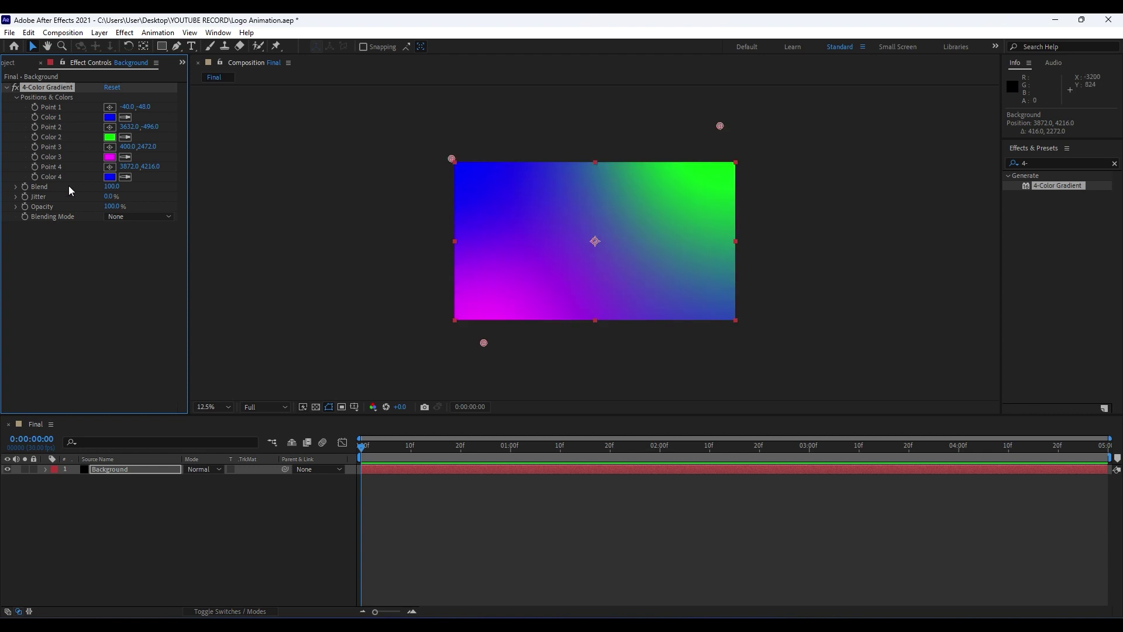
{"action": "left_click", "coordinate": [125, 137]}
{"action": "left_click", "coordinate": [112, 158]}
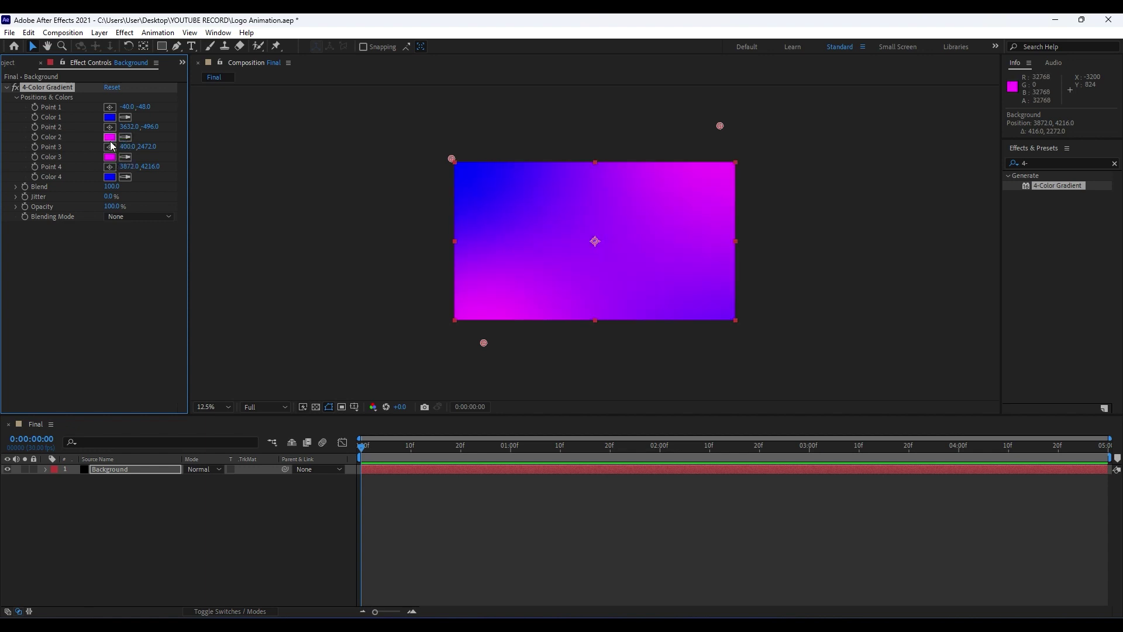
{"action": "left_click", "coordinate": [110, 157]}
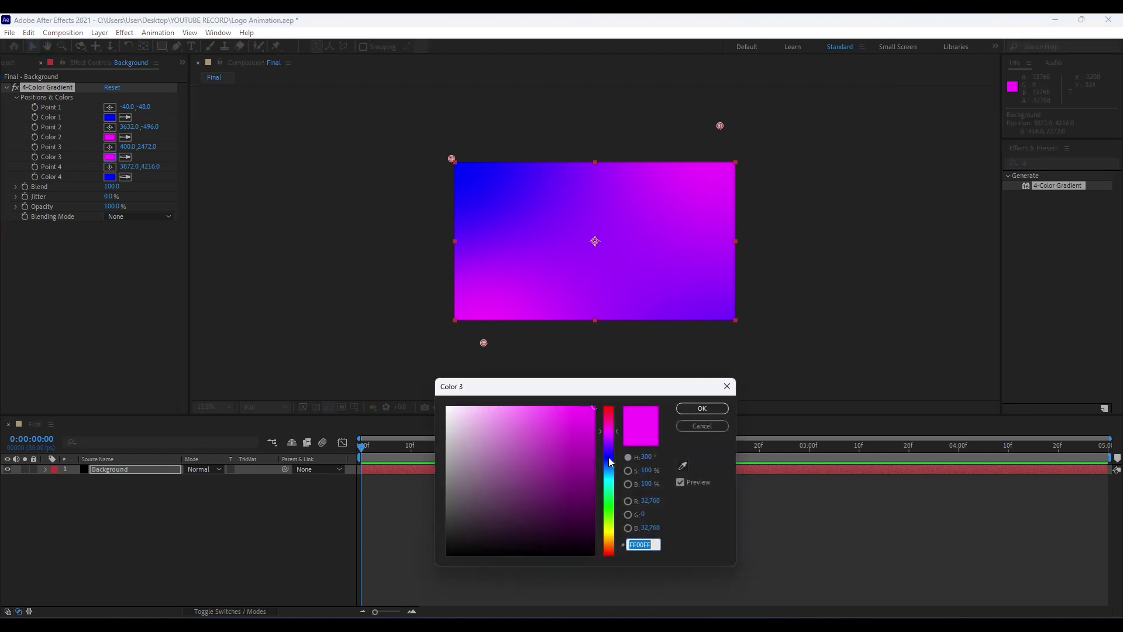
{"action": "mouse_move", "coordinate": [612, 463]}
{"action": "left_mouse_down"}
{"action": "mouse_move", "coordinate": [612, 476]}
{"action": "mouse_move", "coordinate": [610, 461]}
{"action": "left_mouse_up"}
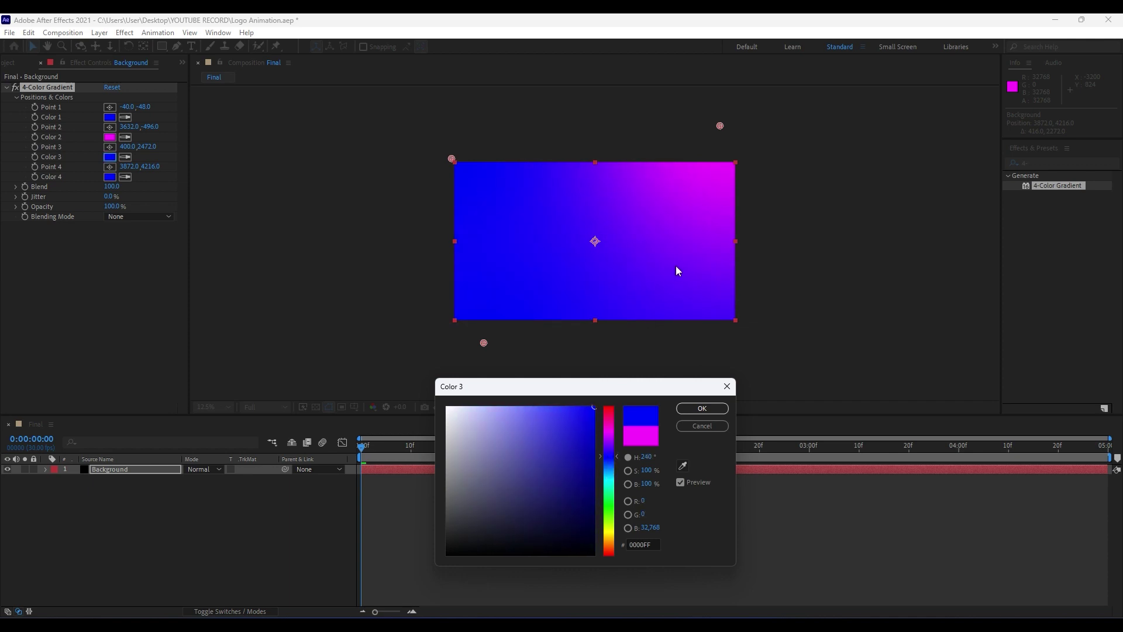
{"action": "left_click", "coordinate": [702, 409]}
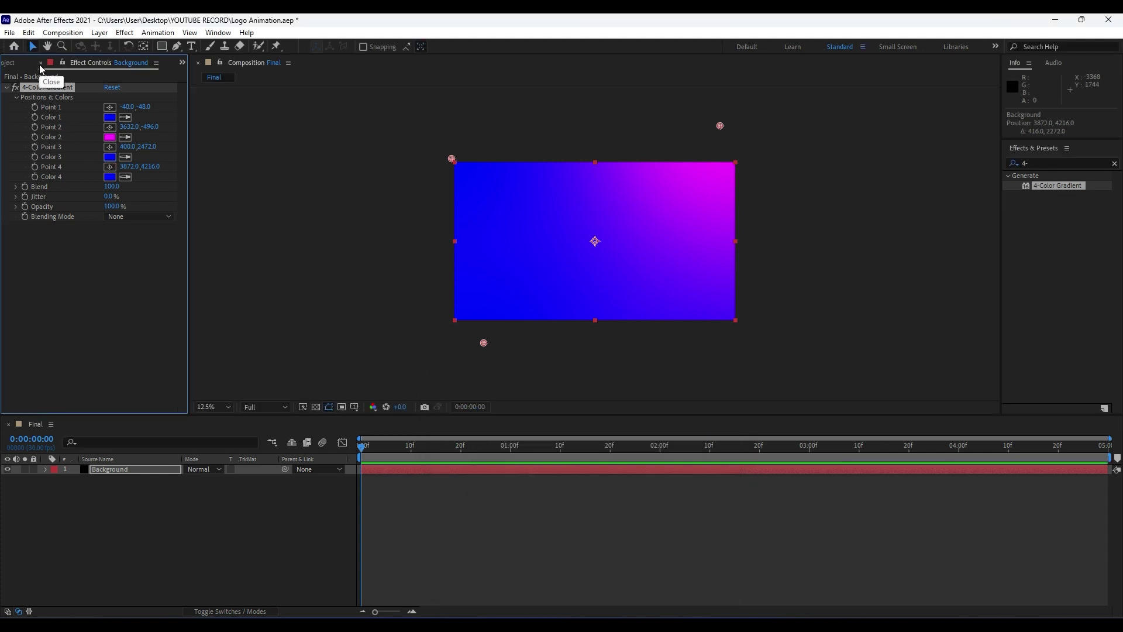
{"action": "left_click", "coordinate": [41, 63]}
Step: Duplicate the Background layer and rename the upper copy Ball Action
{"action": "left_click", "coordinate": [112, 470]}
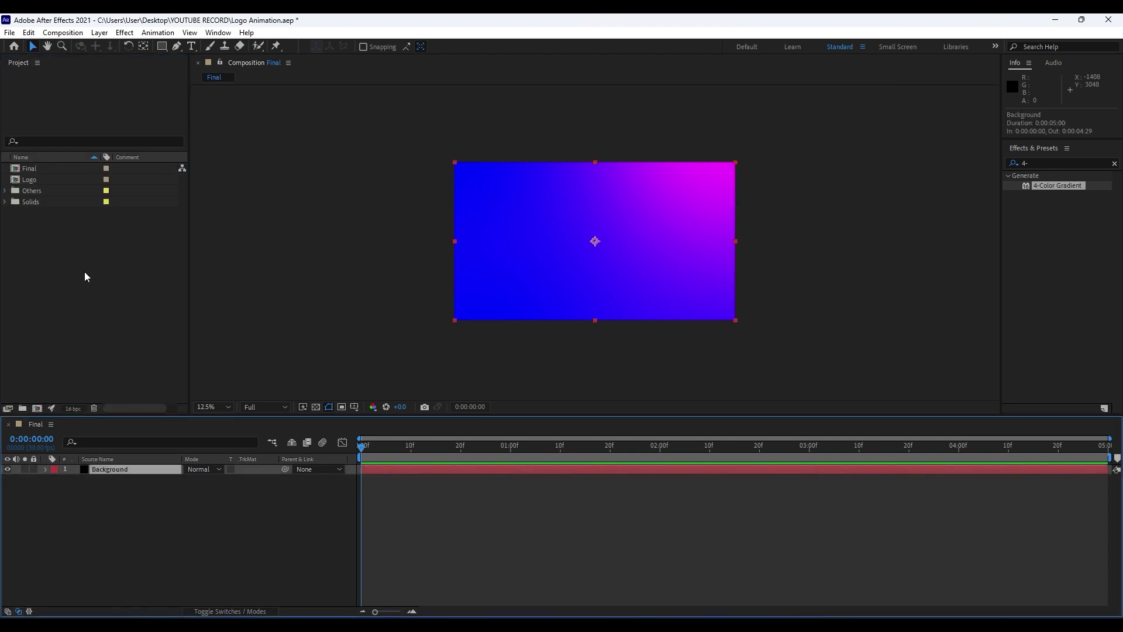
{"action": "left_click", "coordinate": [29, 33]}
{"action": "left_click", "coordinate": [68, 186]}
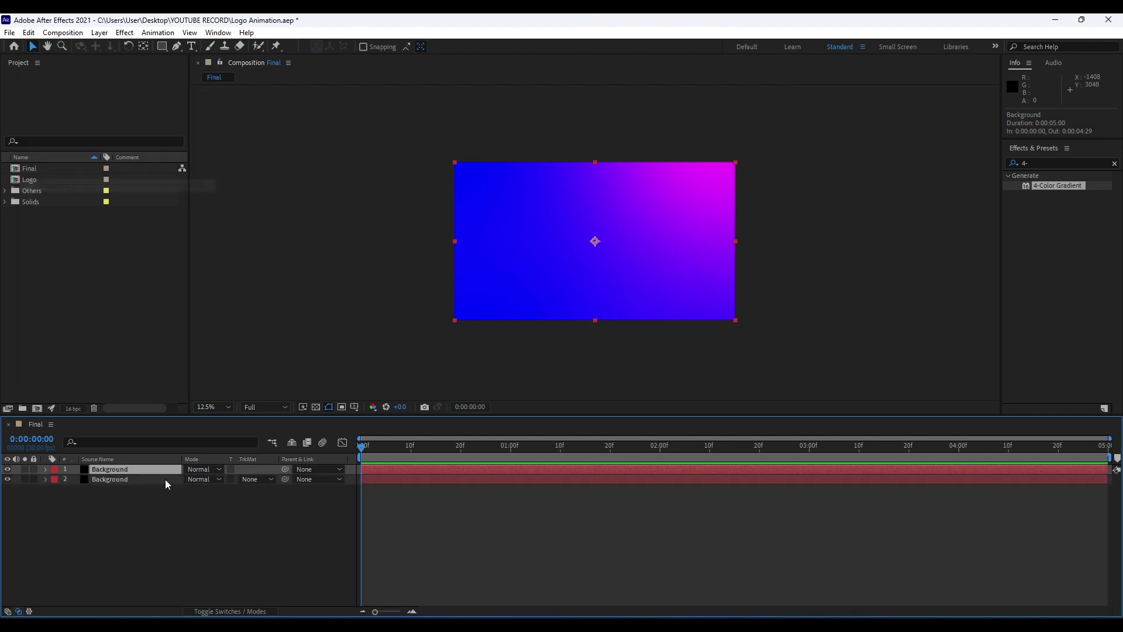
{"action": "left_click", "coordinate": [132, 515]}
{"action": "left_click", "coordinate": [124, 469]}
{"action": "key", "text": "Return"}
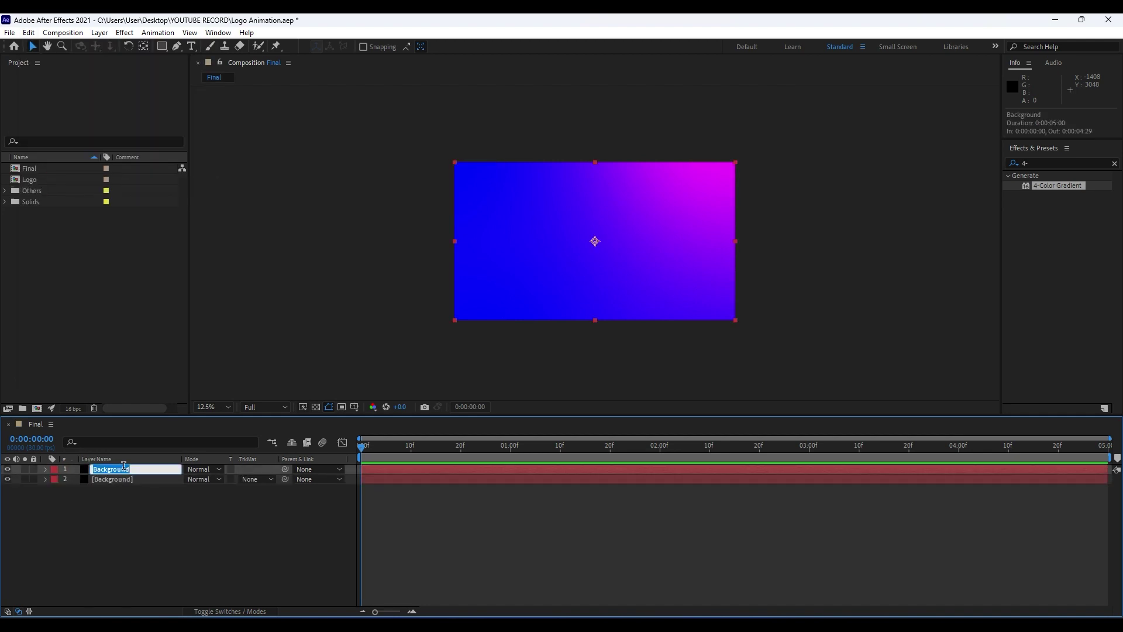
{"action": "type", "text": "B"}
{"action": "key", "text": "Return"}
Step: Remove the 4-Color Gradient effect from the Ball Action layer
{"action": "key", "text": "F3"}
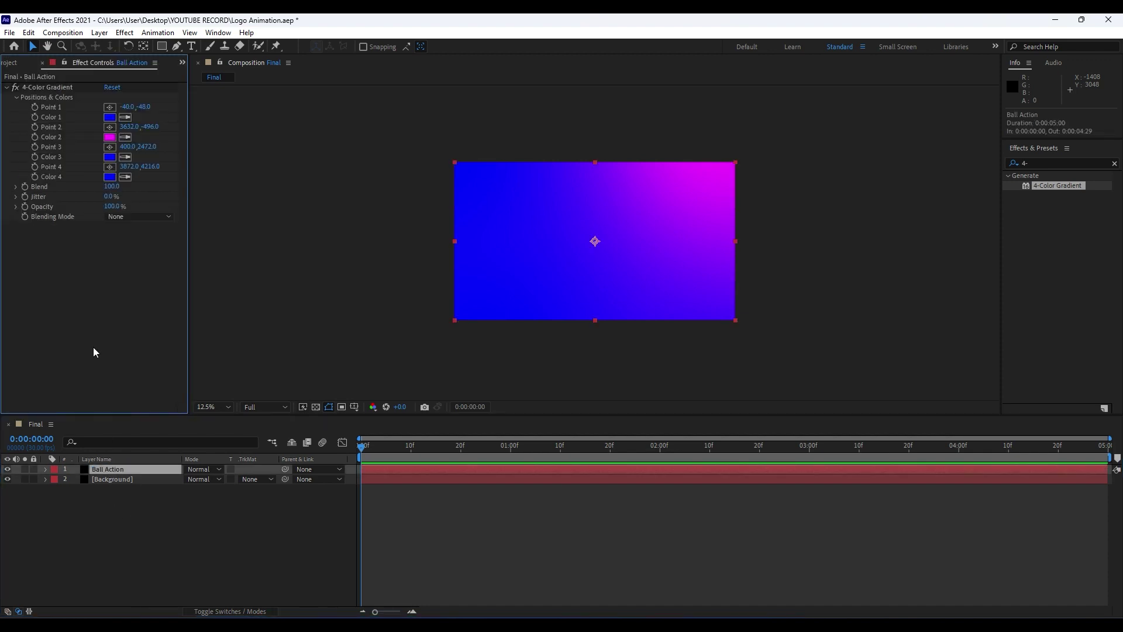
{"action": "left_click", "coordinate": [50, 87]}
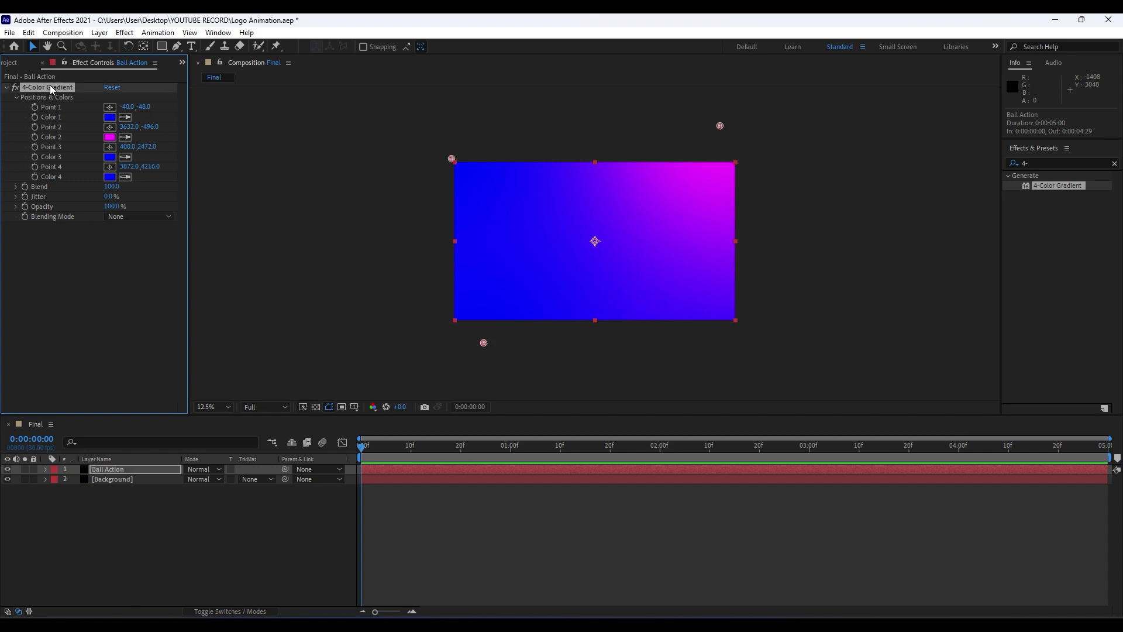
{"action": "key", "text": "Delete"}
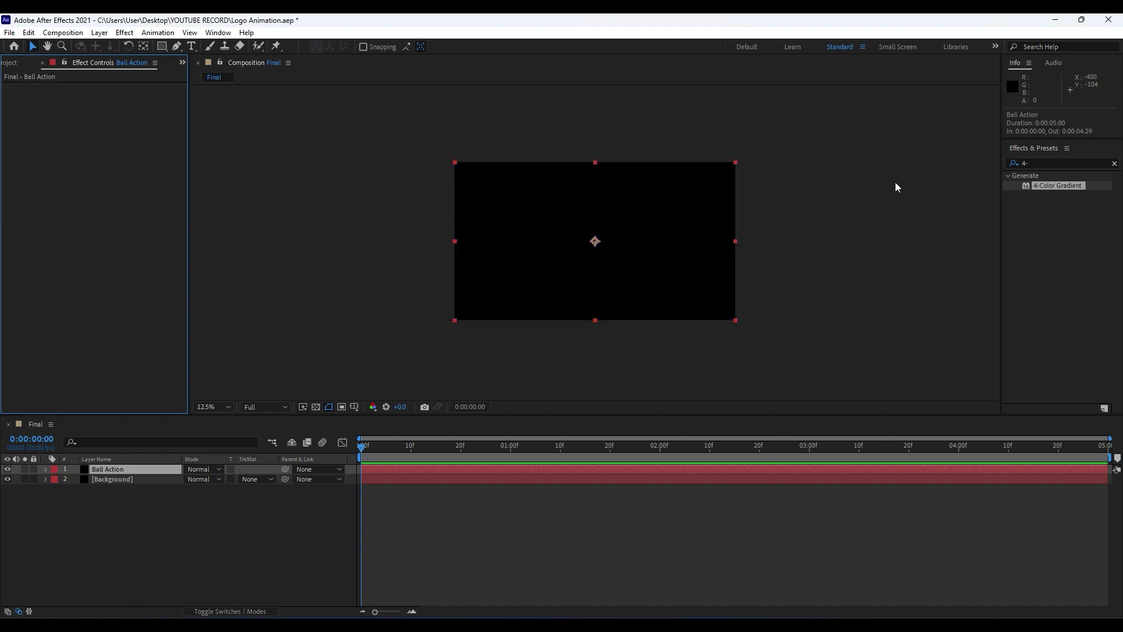
Step: Find the CC Ball Action effect and apply it to the Ball Action layer
{"action": "left_click", "coordinate": [1056, 163]}
{"action": "type", "text": "ball"}
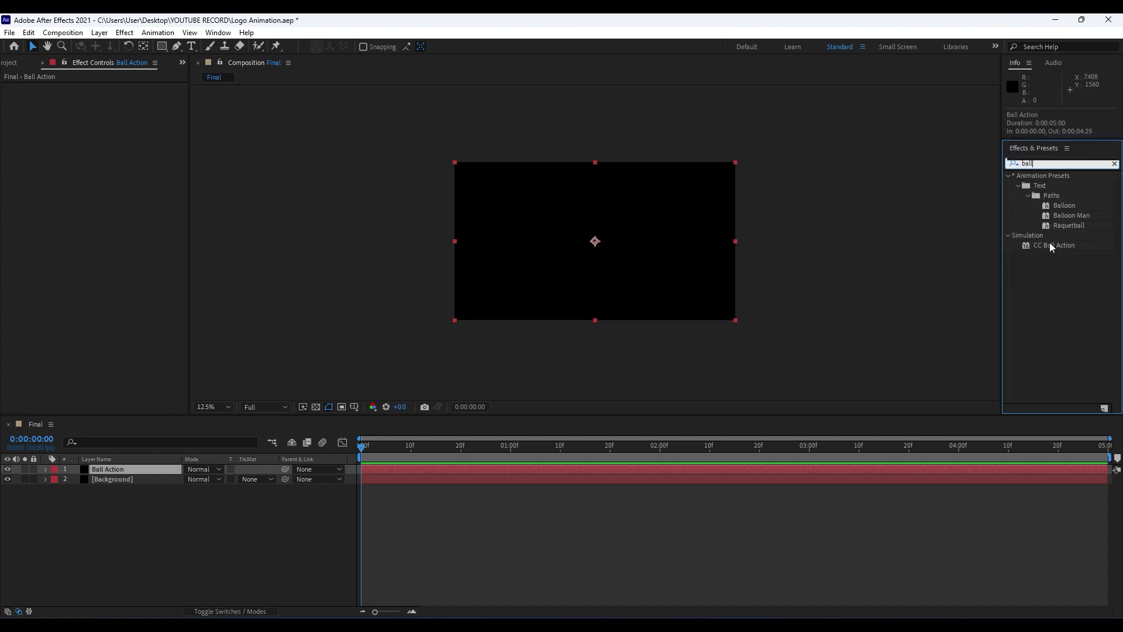
{"action": "left_click_drag", "start_coordinate": [1050, 245], "coordinate": [114, 469]}
{"action": "key", "text": "period"}
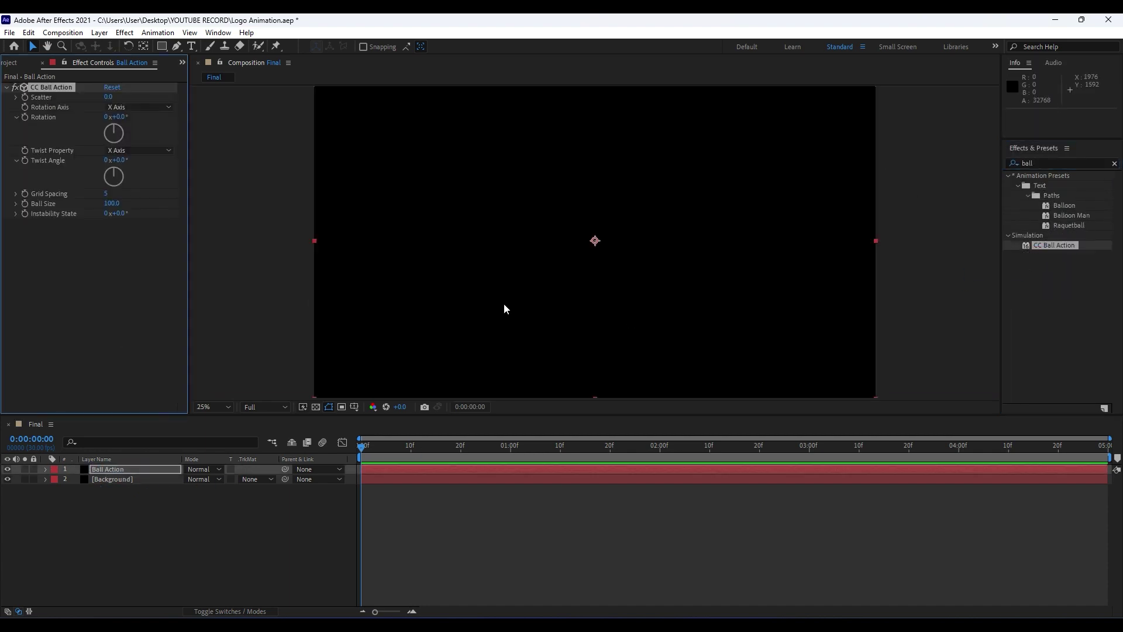
Step: Apply the Fill effect to the Ball Action layer and set its color to white, FFFFFF
{"action": "left_click", "coordinate": [1062, 159]}
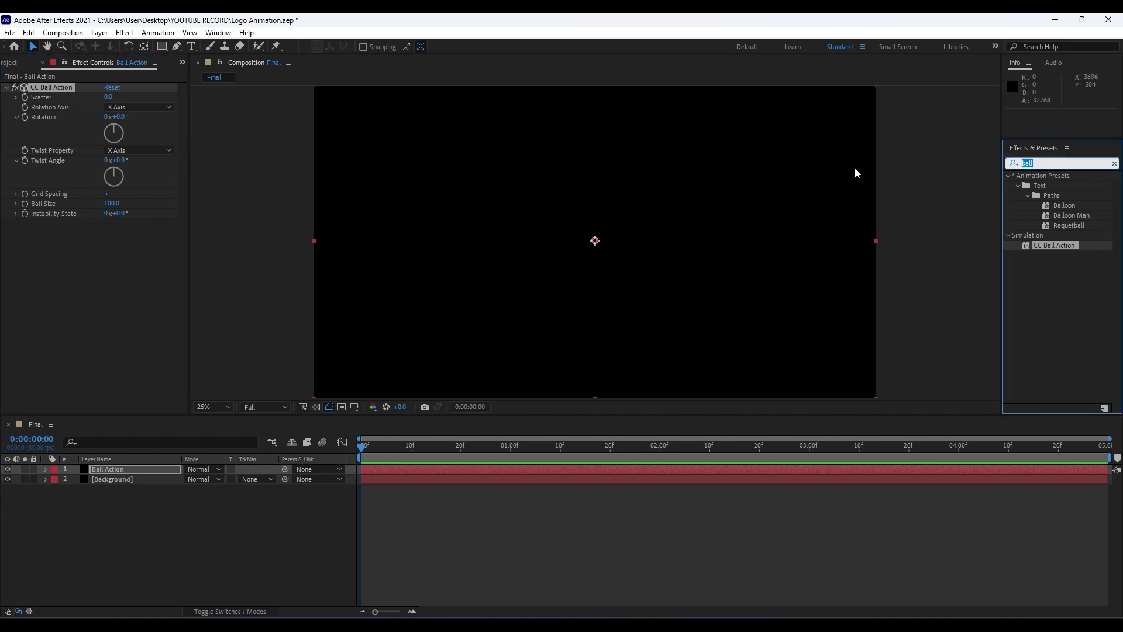
{"action": "type", "text": "fill"}
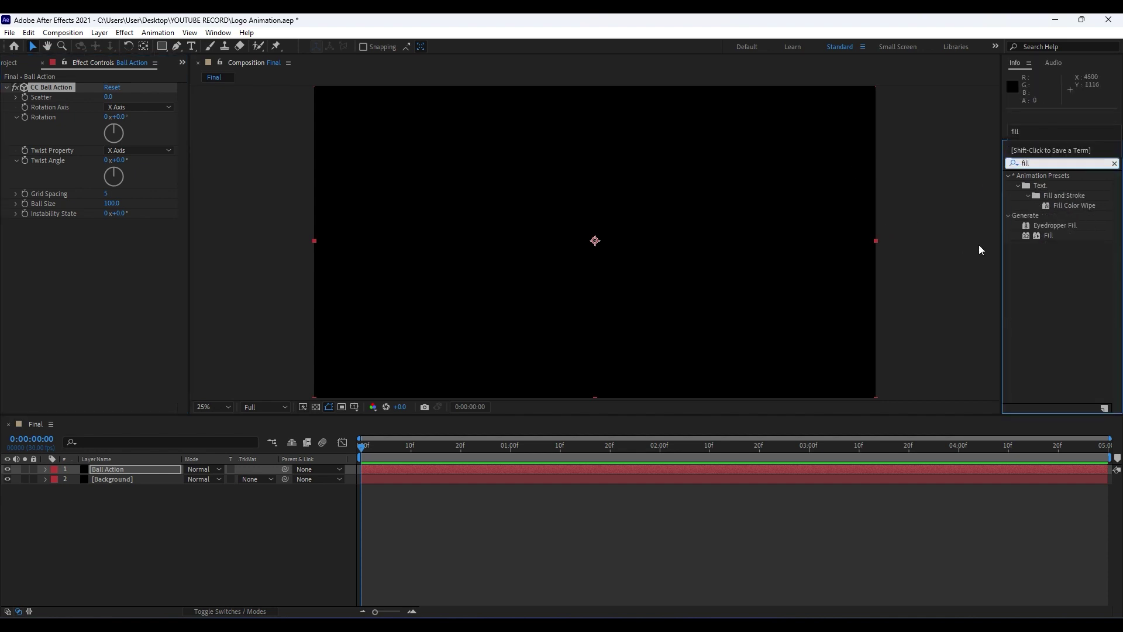
{"action": "left_click_drag", "start_coordinate": [1048, 235], "coordinate": [130, 474]}
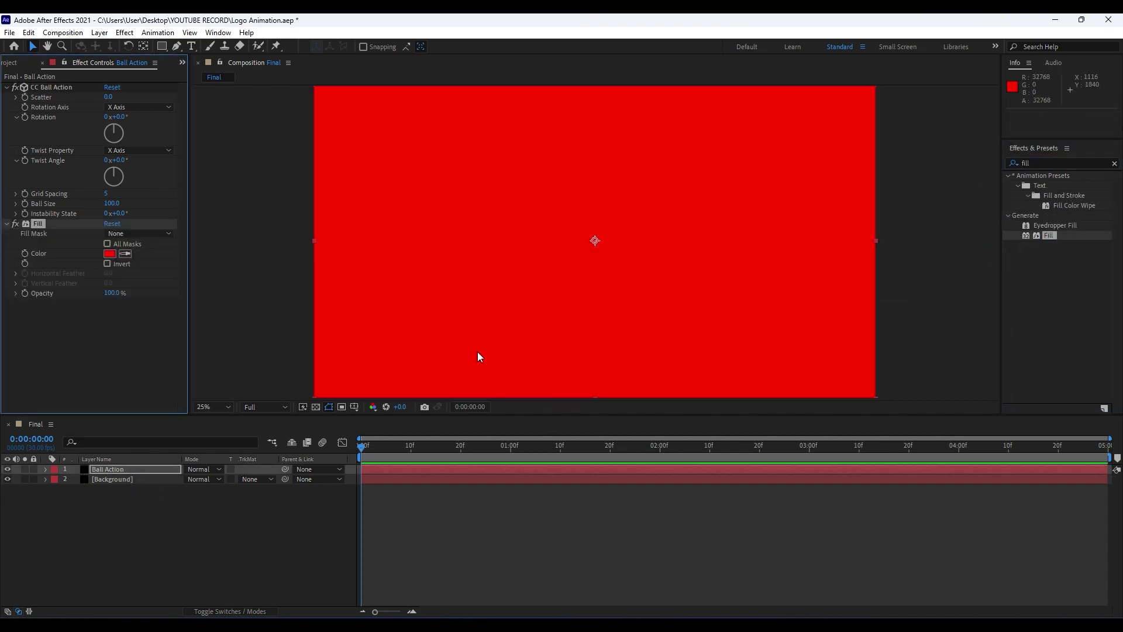
{"action": "left_click", "coordinate": [109, 254]}
{"action": "type", "text": "ffffff"}
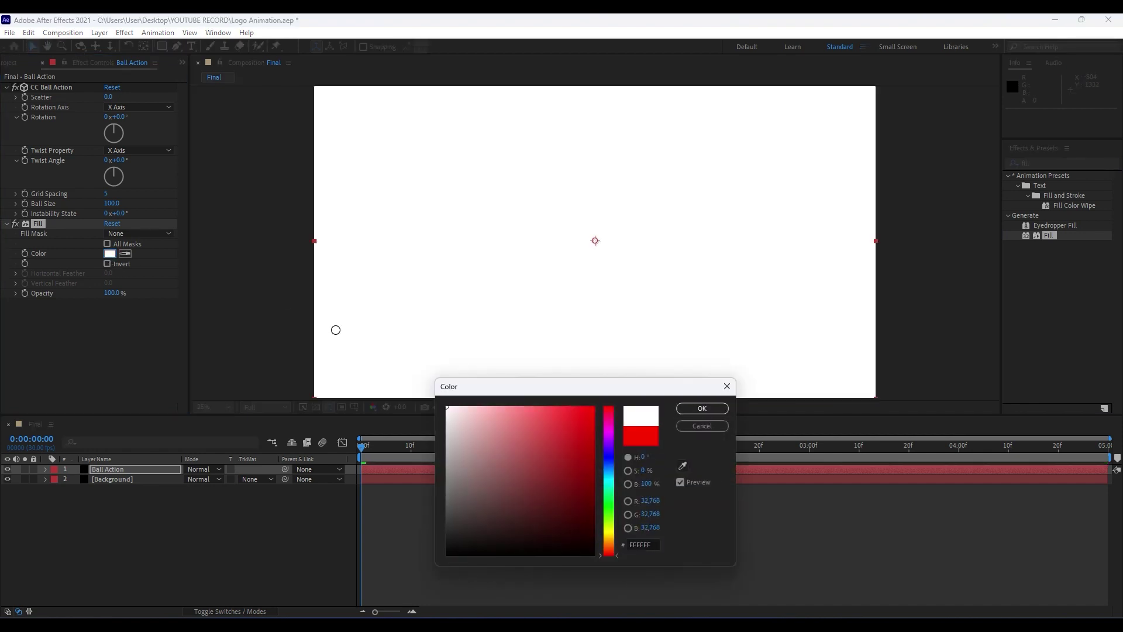
{"action": "left_click", "coordinate": [702, 409]}
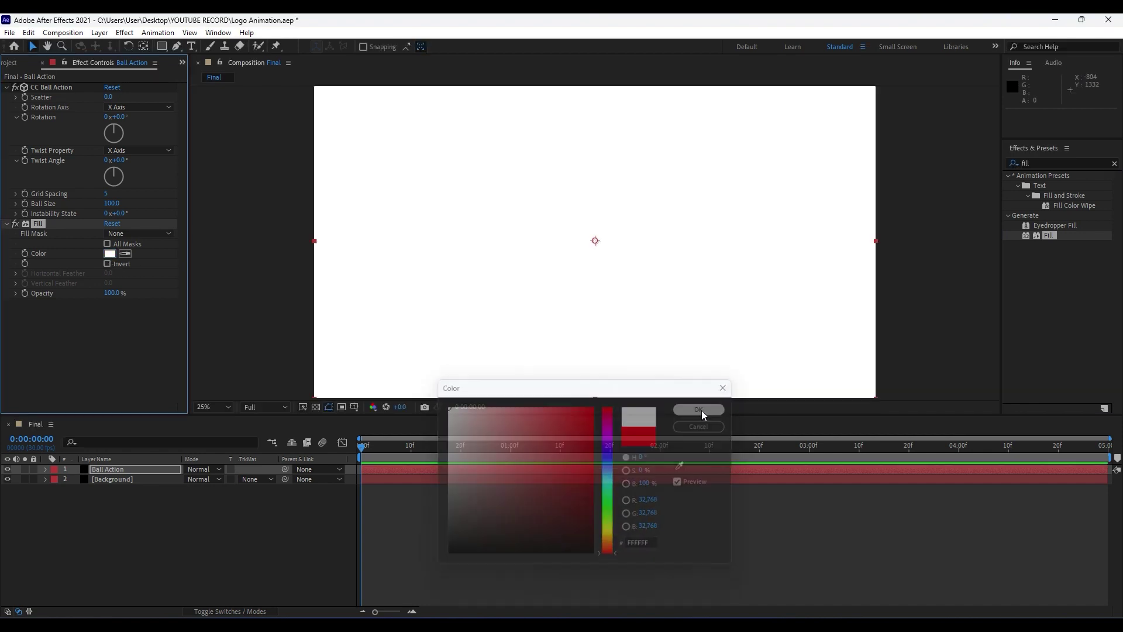
Step: Set the CC Ball Action grid spacing to 10 and the ball size to 20
{"action": "left_click", "coordinate": [106, 193]}
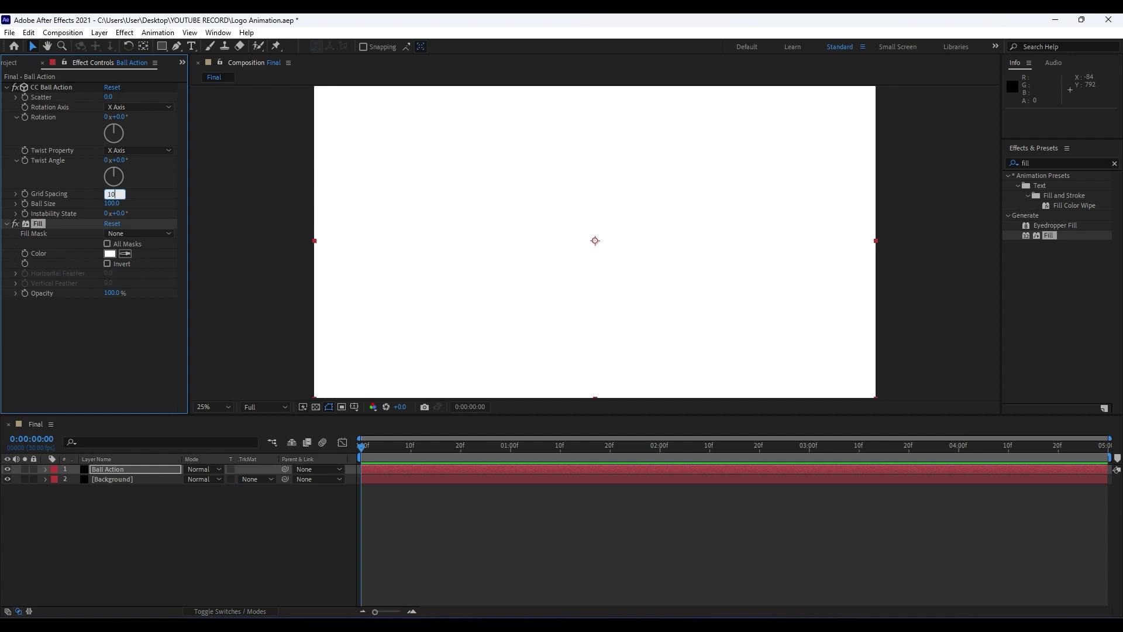
{"action": "left_click", "coordinate": [107, 204]}
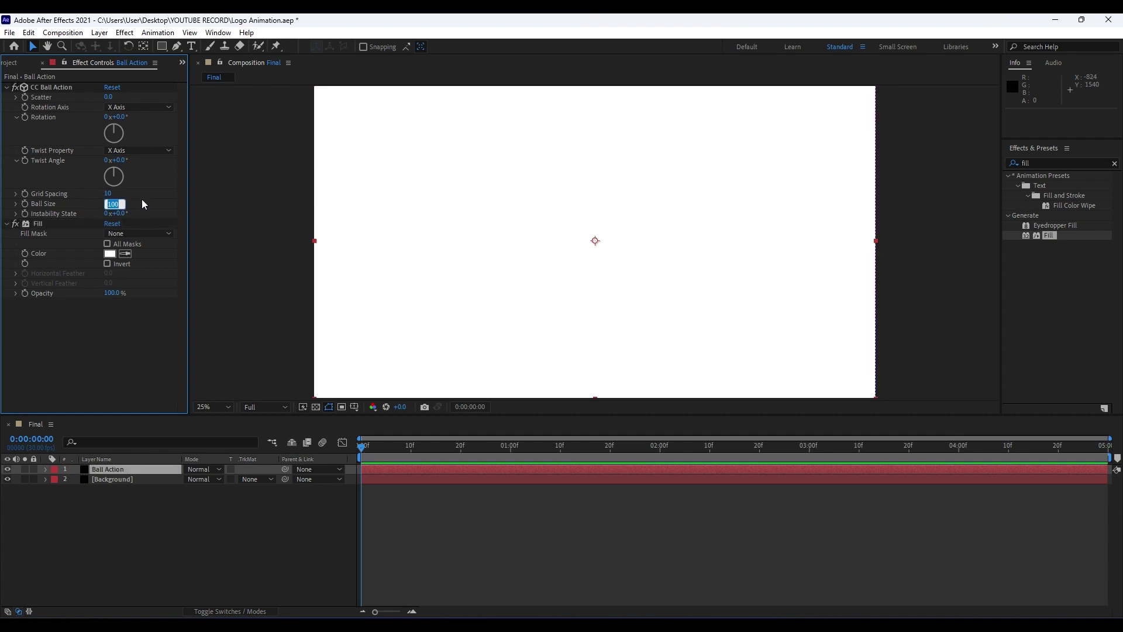
{"action": "key", "text": "Return"}
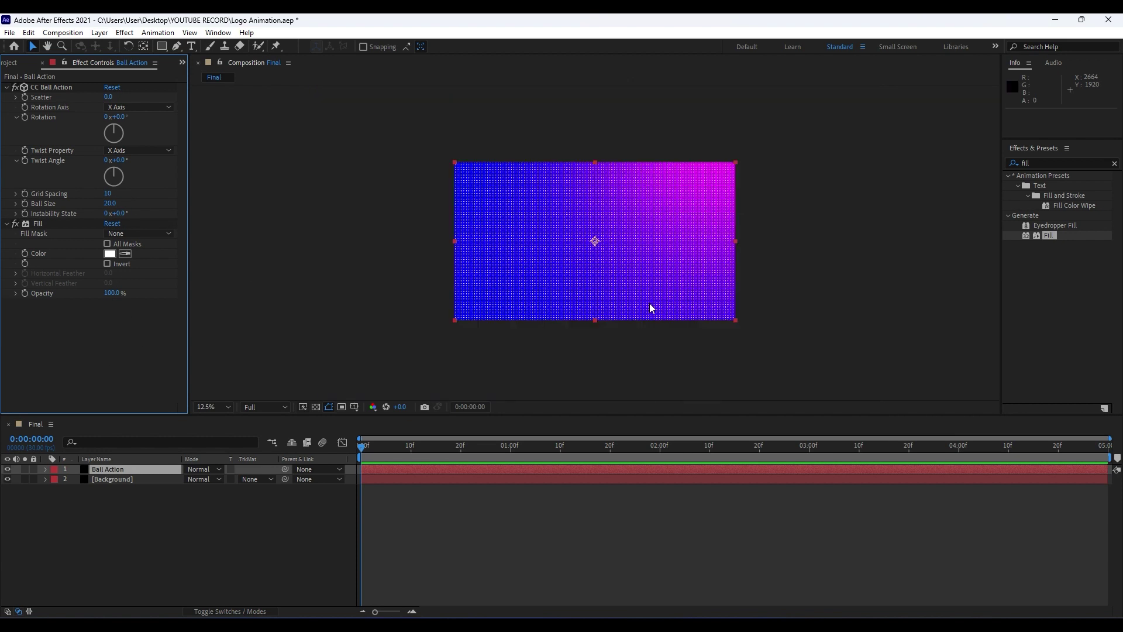
Step: Set the Ball Action layer's blending mode to Overlay, save the project and close the effect settings
{"action": "left_click", "coordinate": [202, 470]}
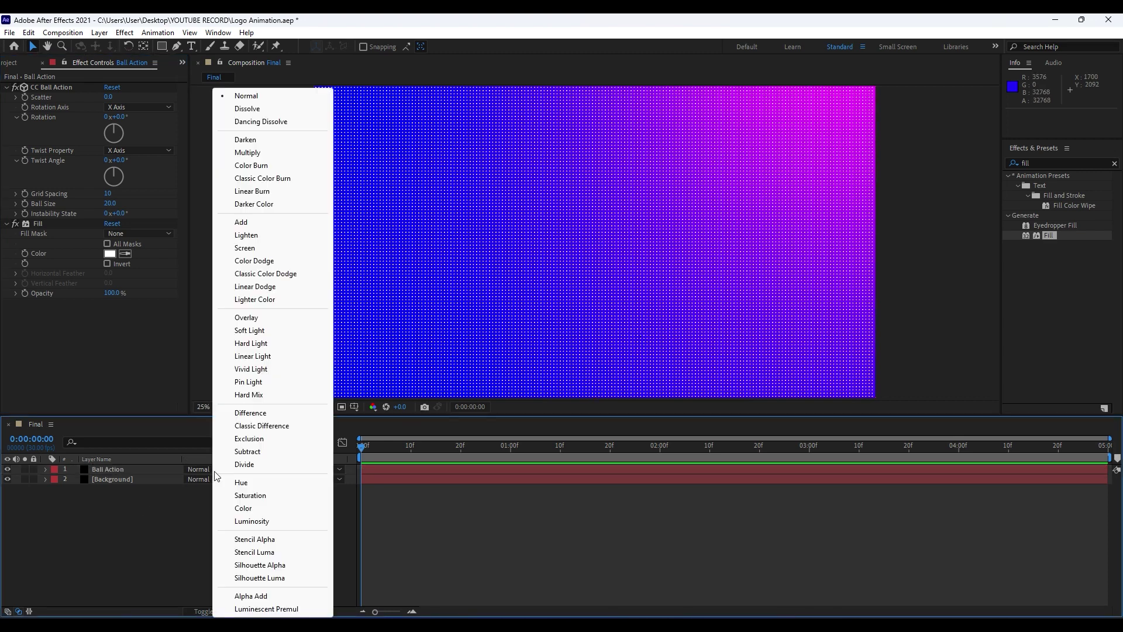
{"action": "left_click", "coordinate": [263, 320]}
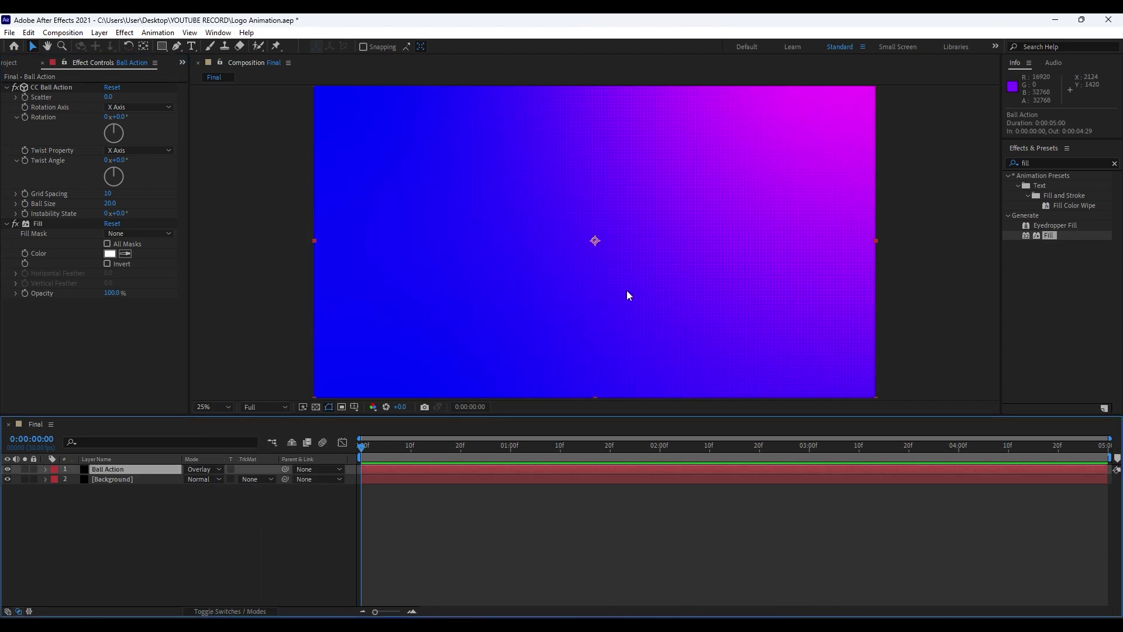
{"action": "key", "text": "ctrl+s"}
{"action": "key", "text": "period"}
{"action": "key", "text": "period"}
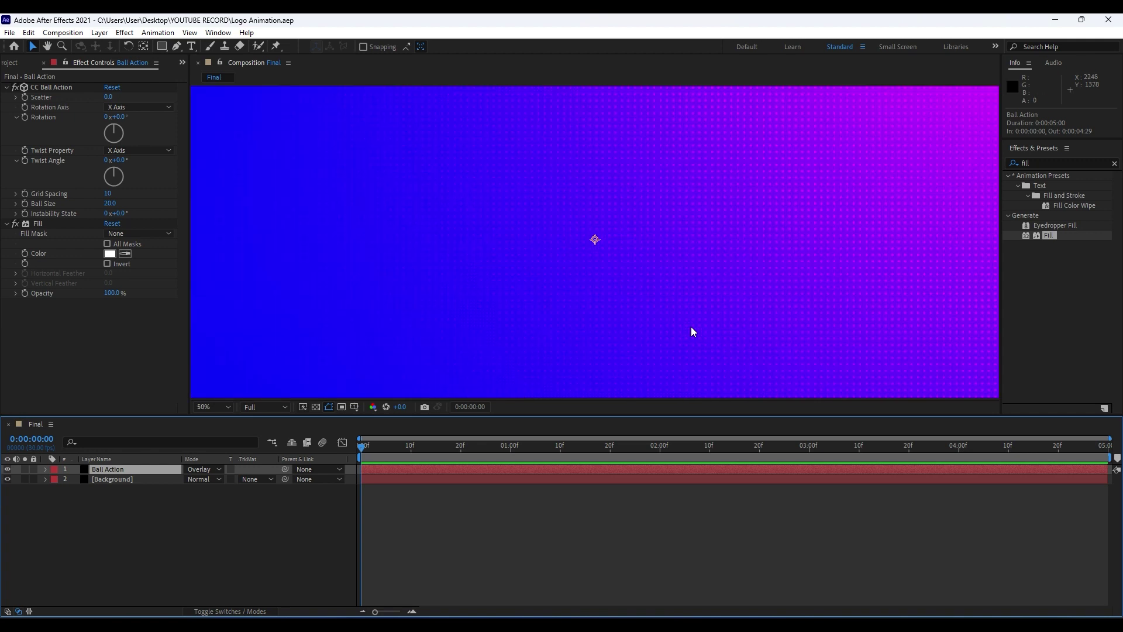
{"action": "key", "text": "comma"}
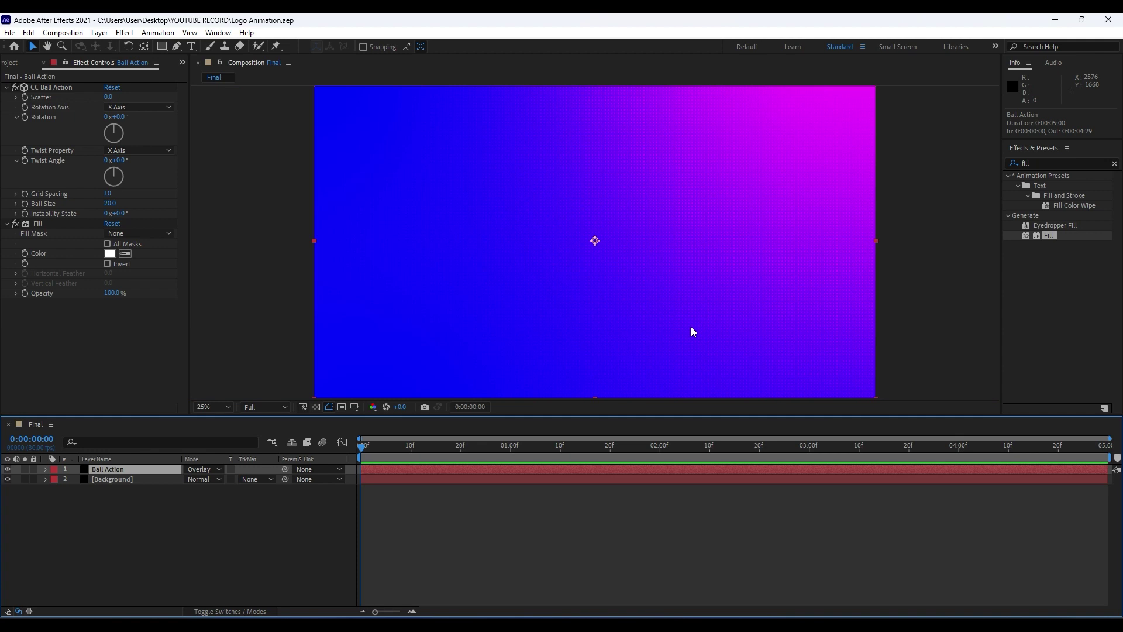
{"action": "left_click", "coordinate": [44, 64]}
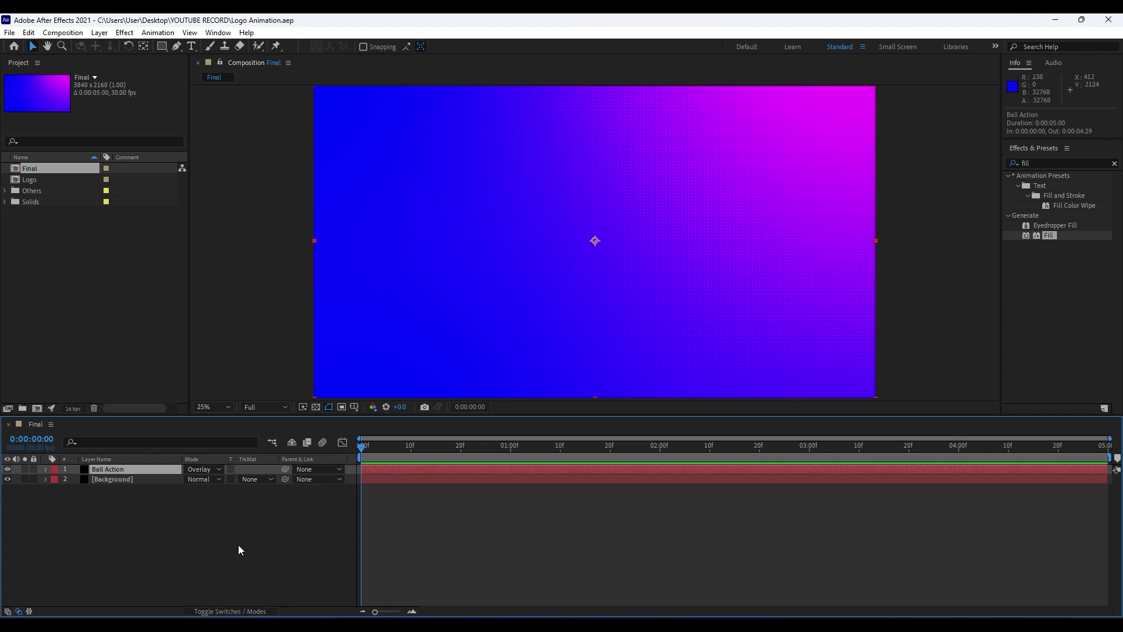
Step: Draw a centered square outline on a new shape layer with no fill and a 300 px white stroke
{"action": "left_click", "coordinate": [162, 52]}
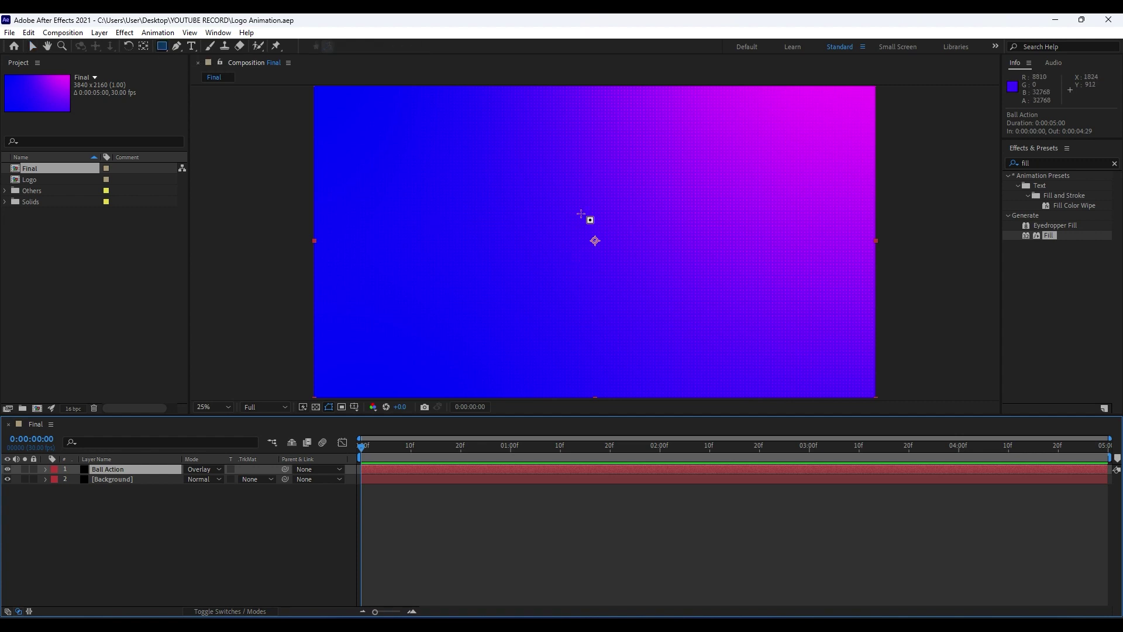
{"action": "left_click", "coordinate": [180, 522]}
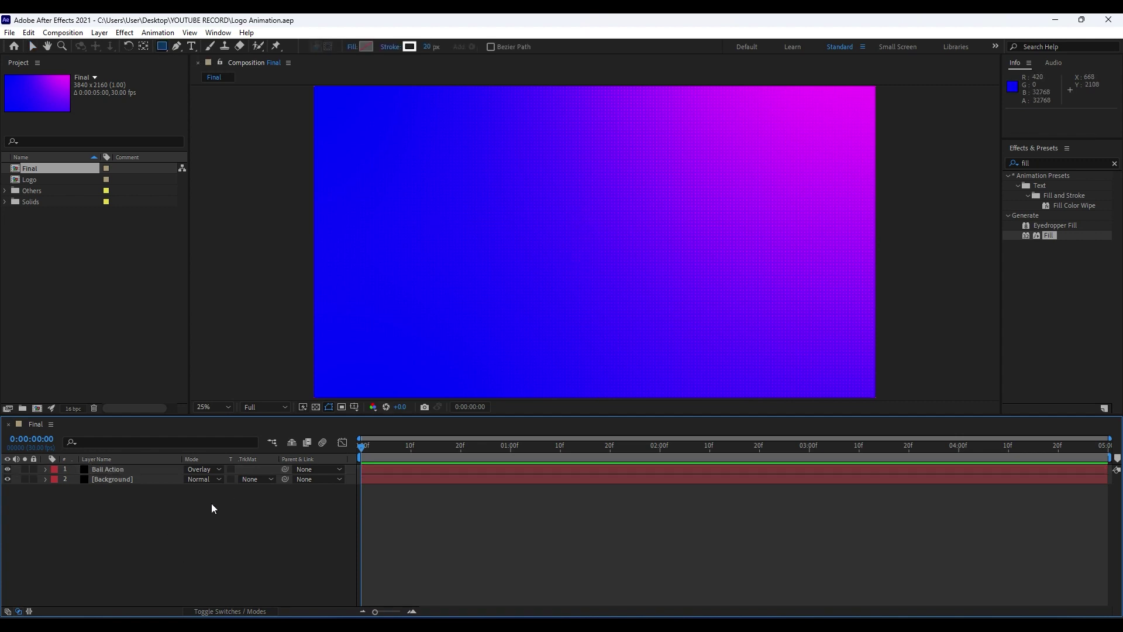
{"action": "left_click", "coordinate": [426, 49]}
{"action": "type", "text": "300"}
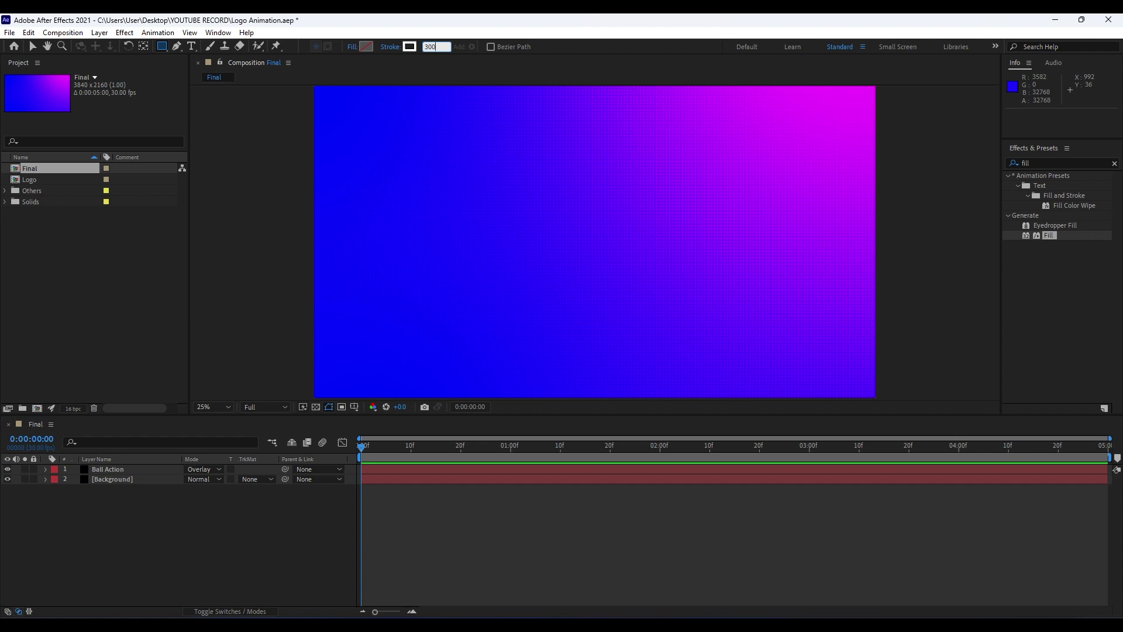
{"action": "left_click", "coordinate": [228, 524]}
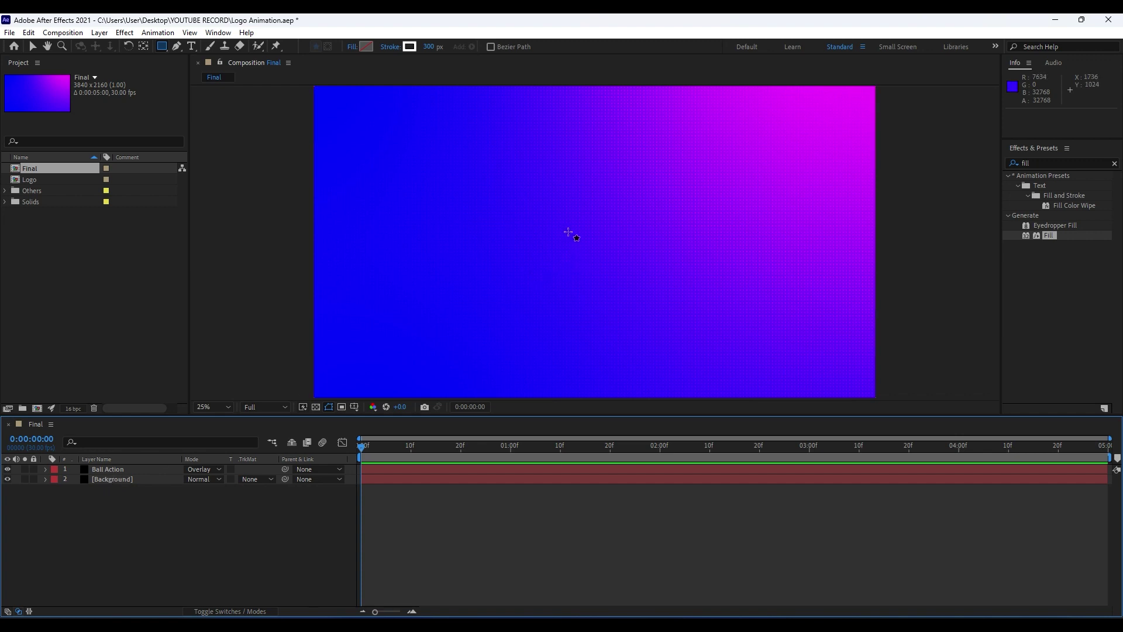
{"action": "mouse_move", "coordinate": [569, 231]}
{"action": "left_mouse_down"}
{"action": "mouse_move", "coordinate": [701, 361]}
{"action": "mouse_move", "coordinate": [758, 376]}
{"action": "mouse_move", "coordinate": [726, 328]}
{"action": "mouse_move", "coordinate": [640, 264]}
{"action": "mouse_move", "coordinate": [672, 295]}
{"action": "mouse_move", "coordinate": [699, 302]}
{"action": "mouse_move", "coordinate": [697, 292]}
{"action": "left_mouse_up"}
{"action": "left_click", "coordinate": [109, 560]}
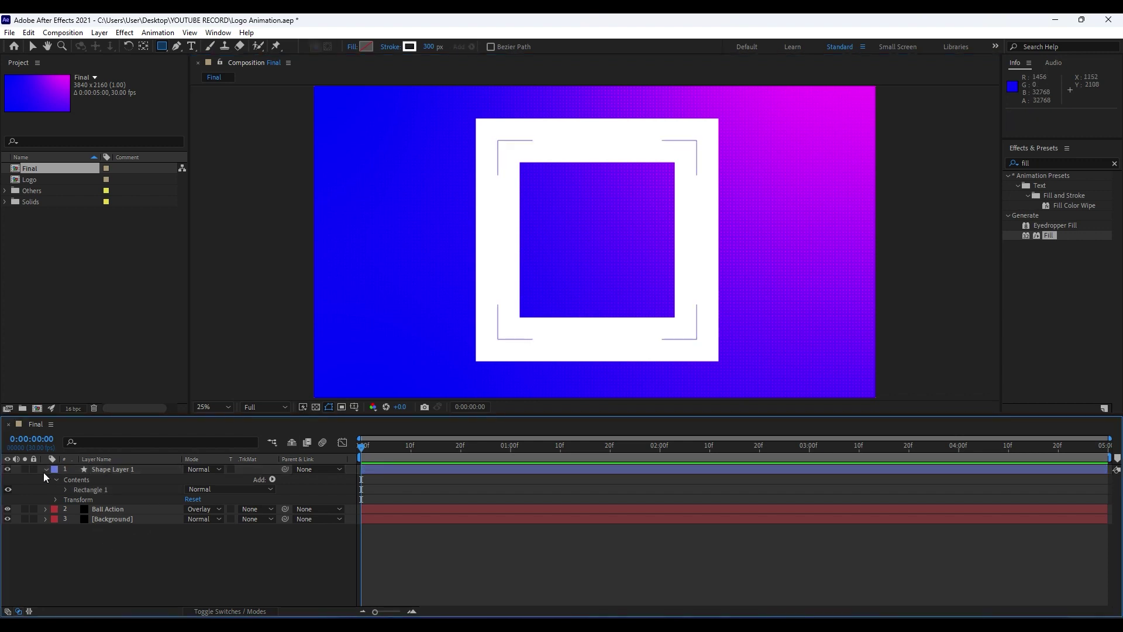
Step: Collapse the new shape layer's properties and rename the layer to Rectangle 01
{"action": "left_click", "coordinate": [46, 470]}
{"action": "left_click", "coordinate": [114, 471]}
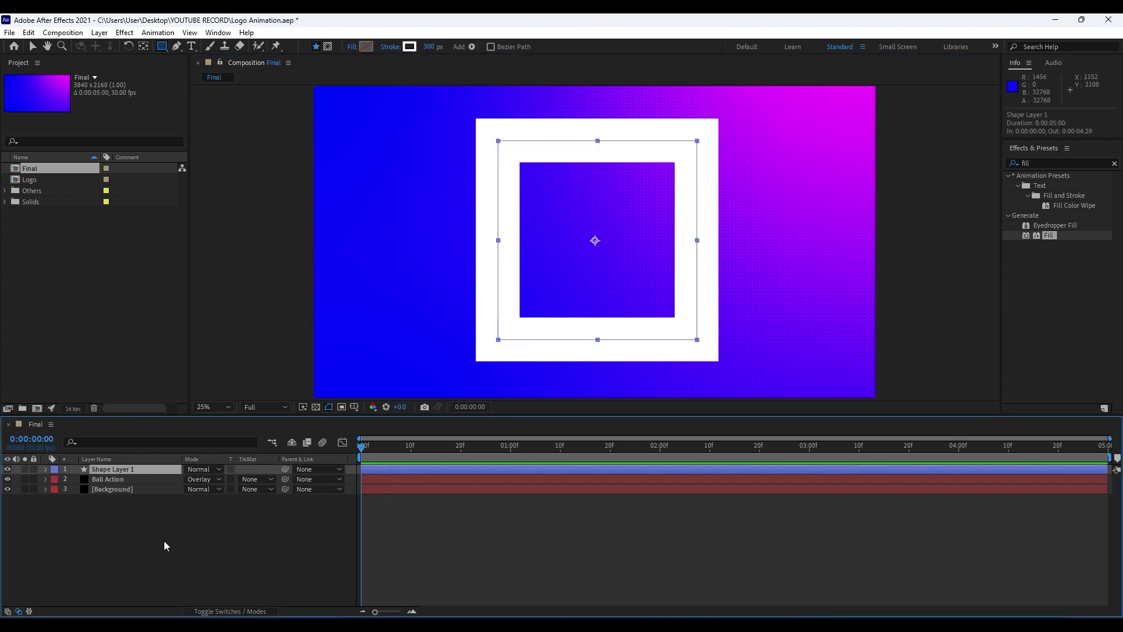
{"action": "key", "text": "Return"}
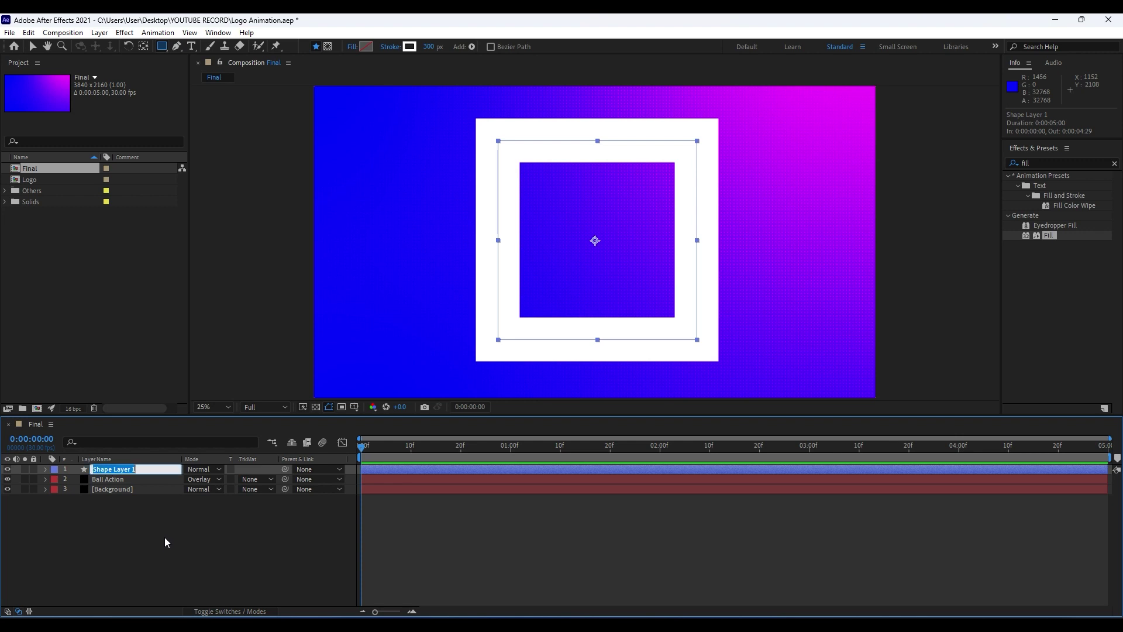
{"action": "type", "text": "Rectangle 01"}
{"action": "left_click", "coordinate": [170, 558]}
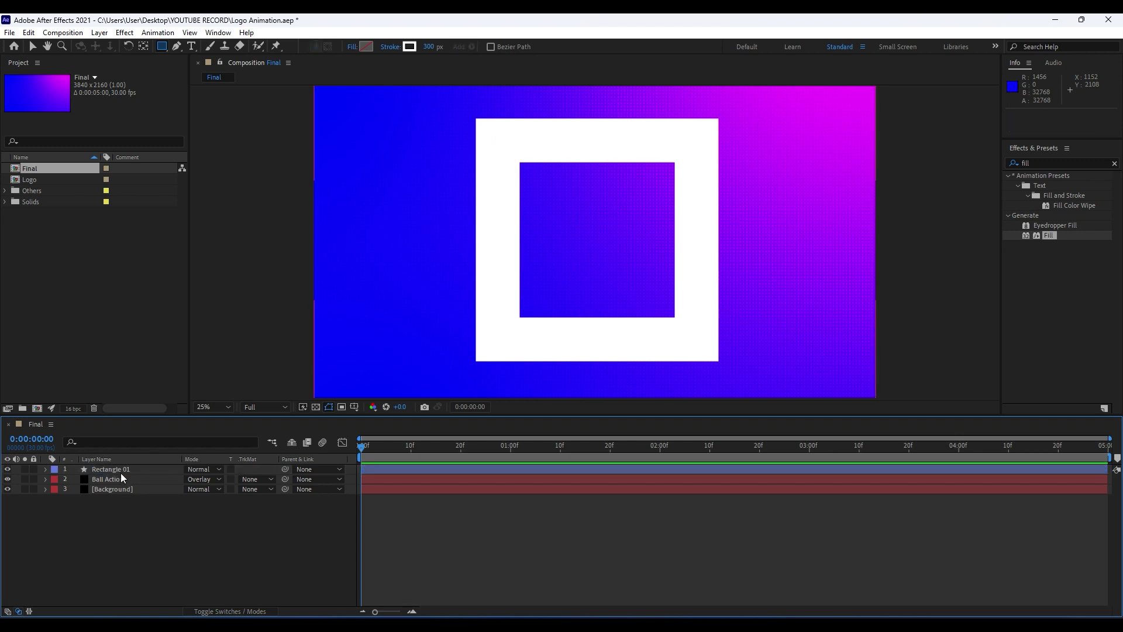
Step: Rotate the Rectangle 01 layer to 45° so the square becomes a diamond
{"action": "left_click", "coordinate": [116, 469]}
{"action": "key", "text": "r"}
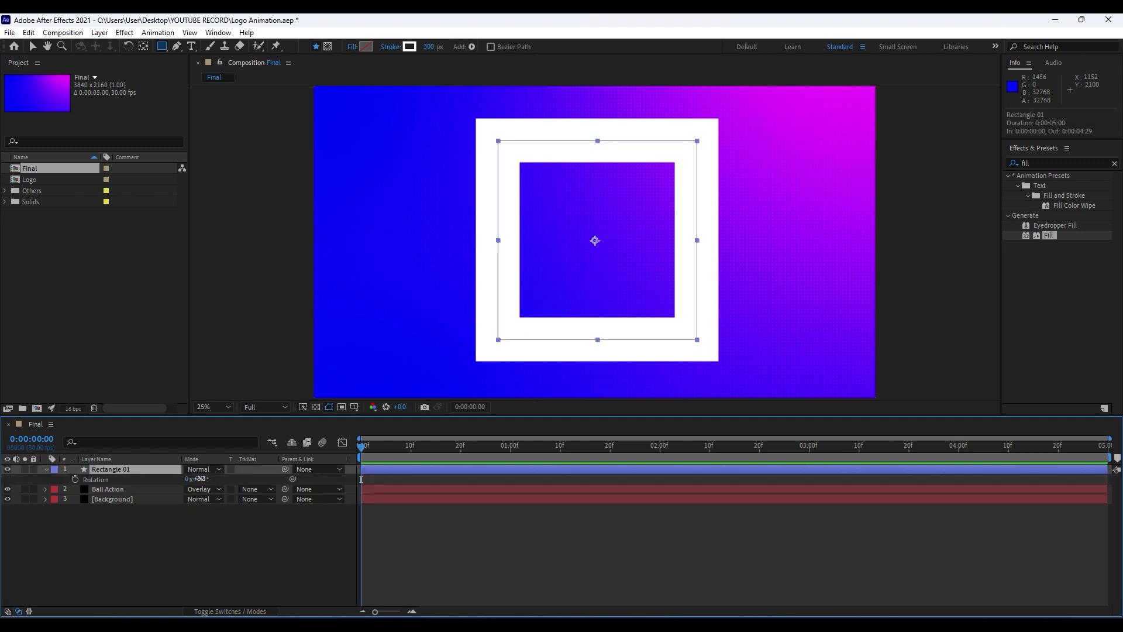
{"action": "left_click", "coordinate": [200, 479]}
{"action": "left_click", "coordinate": [223, 543]}
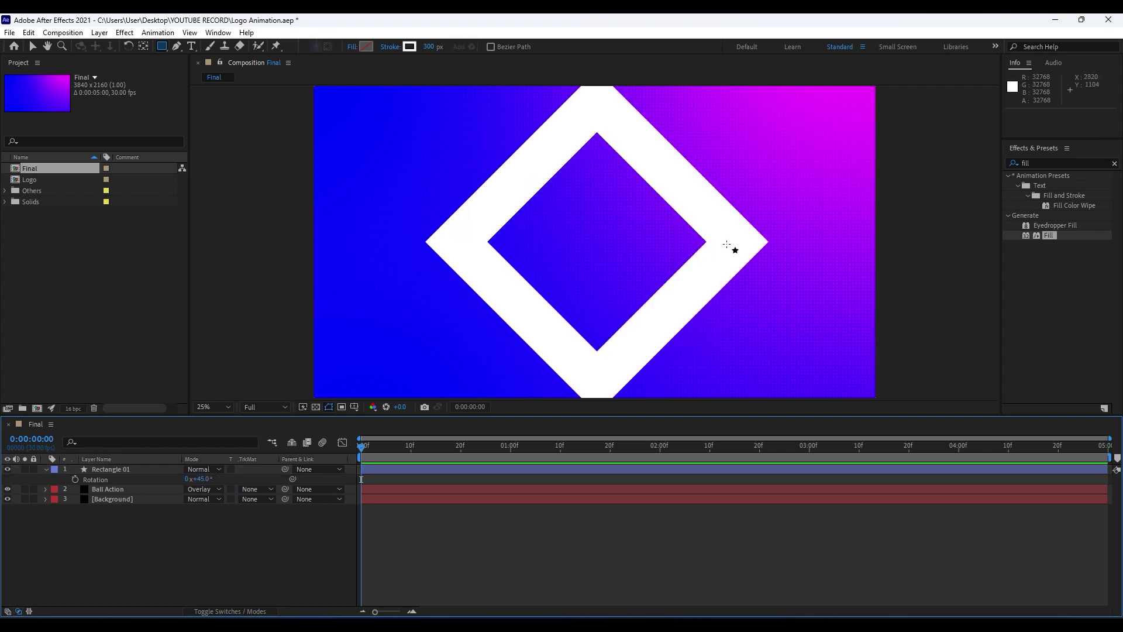
Step: Find the 4-Color Gradient effect and apply it to the Rectangle 01 layer
{"action": "left_click", "coordinate": [118, 469]}
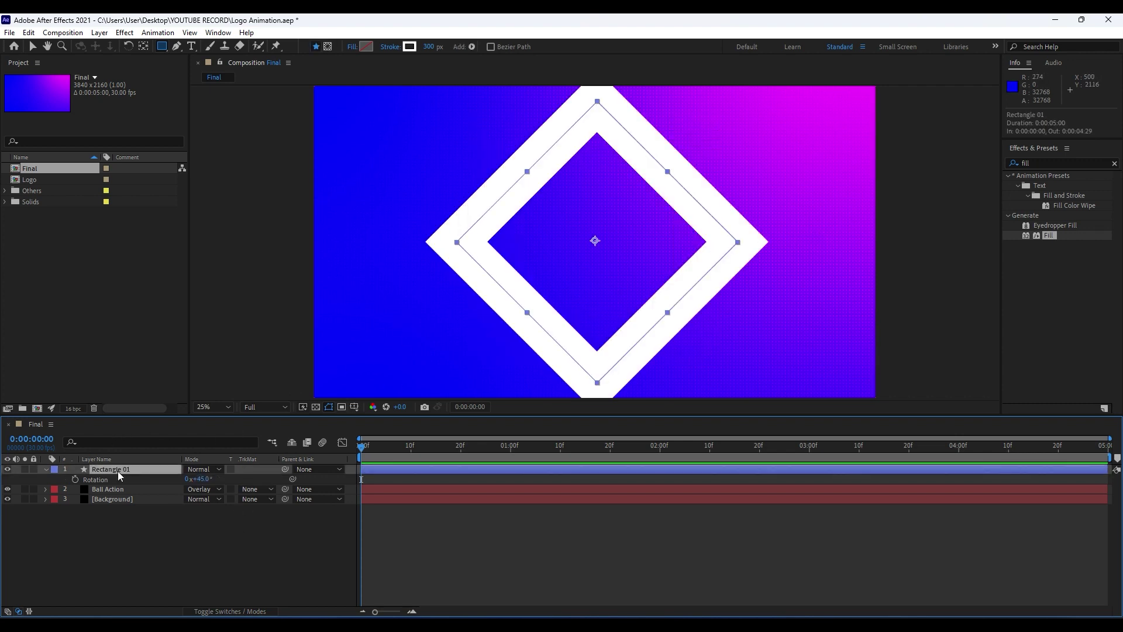
{"action": "left_click", "coordinate": [1055, 163]}
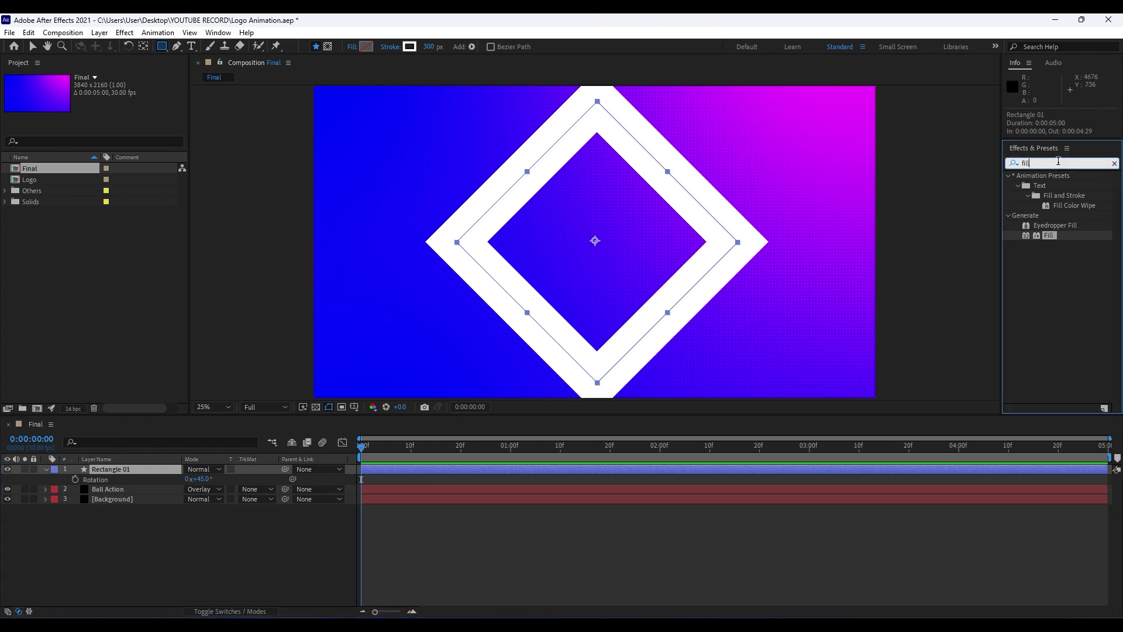
{"action": "type", "text": "4-"}
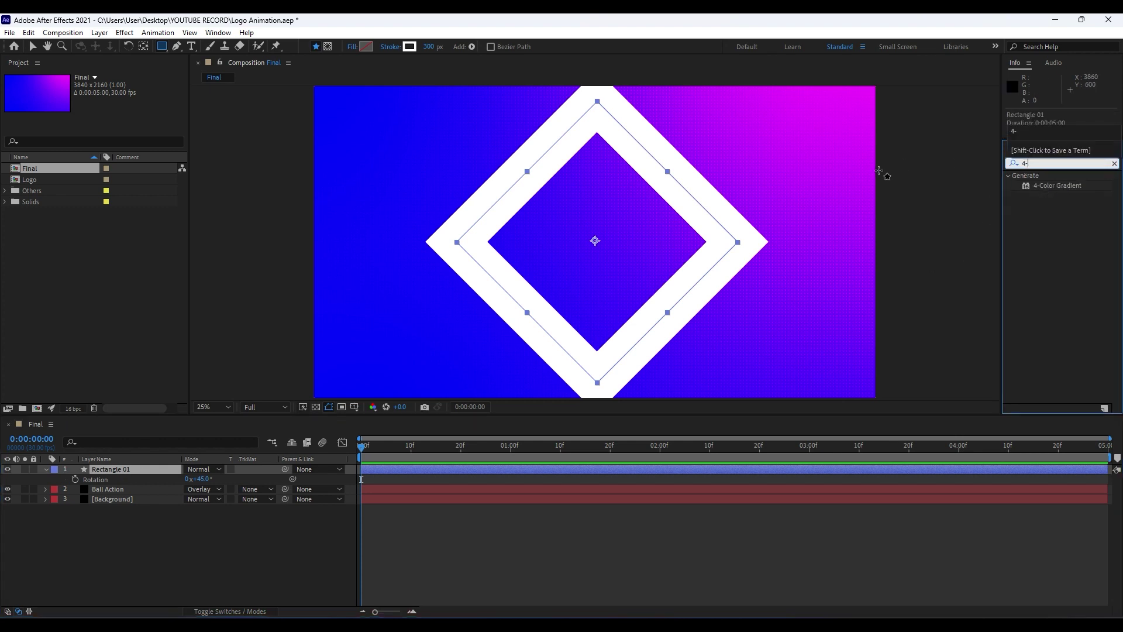
{"action": "left_click_drag", "start_coordinate": [1059, 193], "coordinate": [134, 469]}
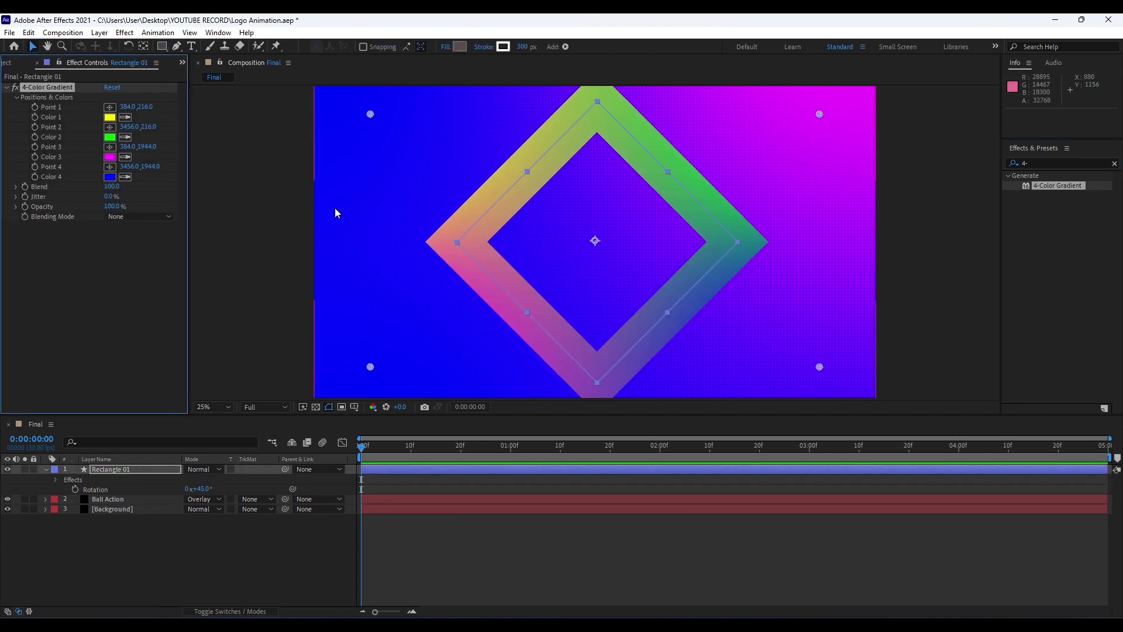
Step: Set the 4-Color Gradient's Color 1 to gray 868686 and Color 2 to near-white F7F7F7
{"action": "left_click", "coordinate": [109, 117]}
{"action": "type", "text": "868686"}
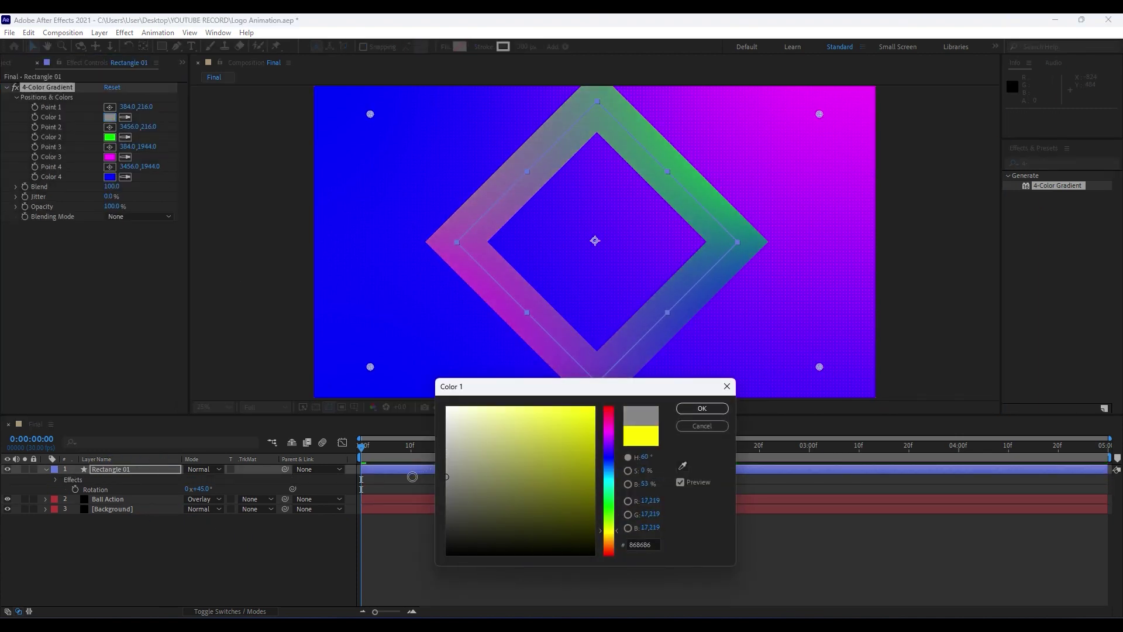
{"action": "left_click", "coordinate": [702, 409]}
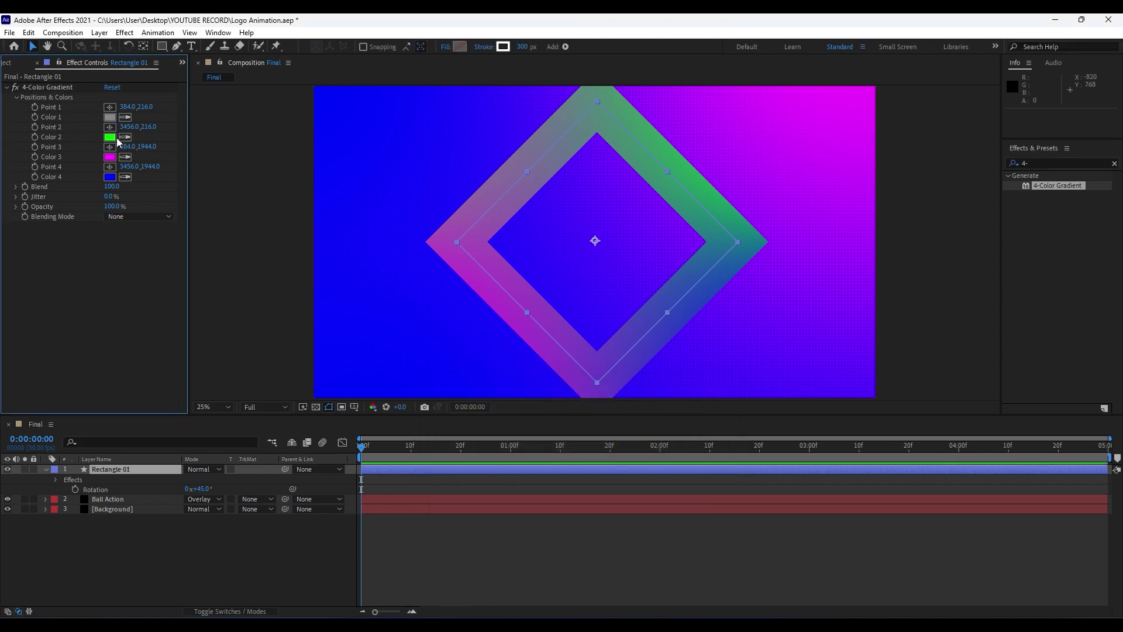
{"action": "left_click", "coordinate": [110, 137]}
{"action": "type", "text": "FFFFFF"}
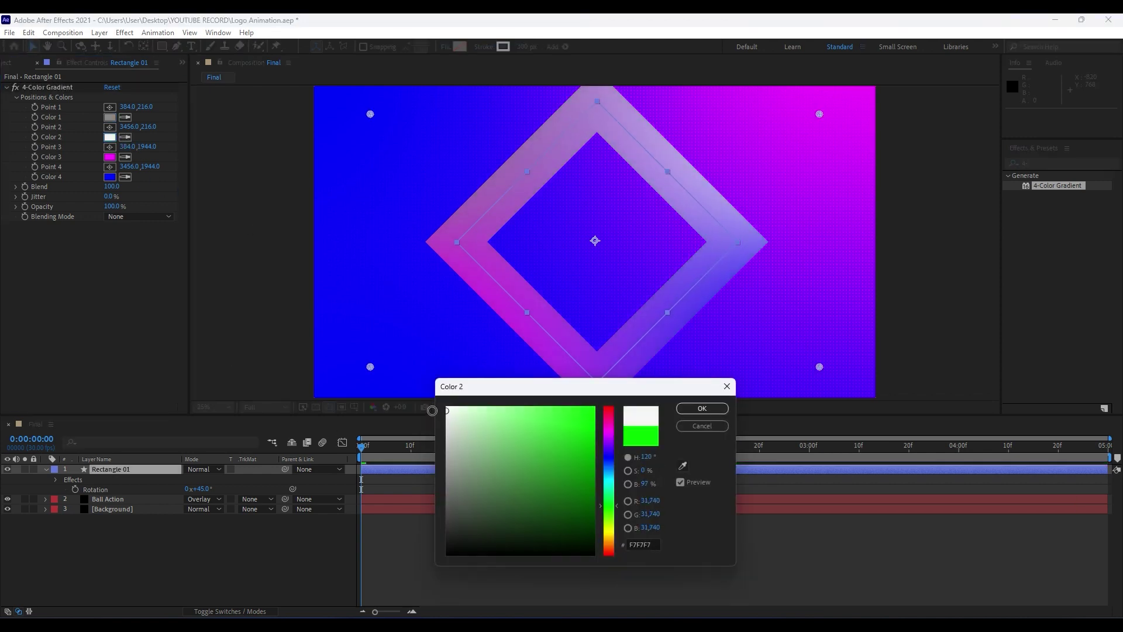
{"action": "key", "text": "Return"}
Step: Set the 4-Color Gradient's Color 3 to dark gray 434343 and Color 4 to gray 5D5D5D
{"action": "left_click", "coordinate": [109, 157]}
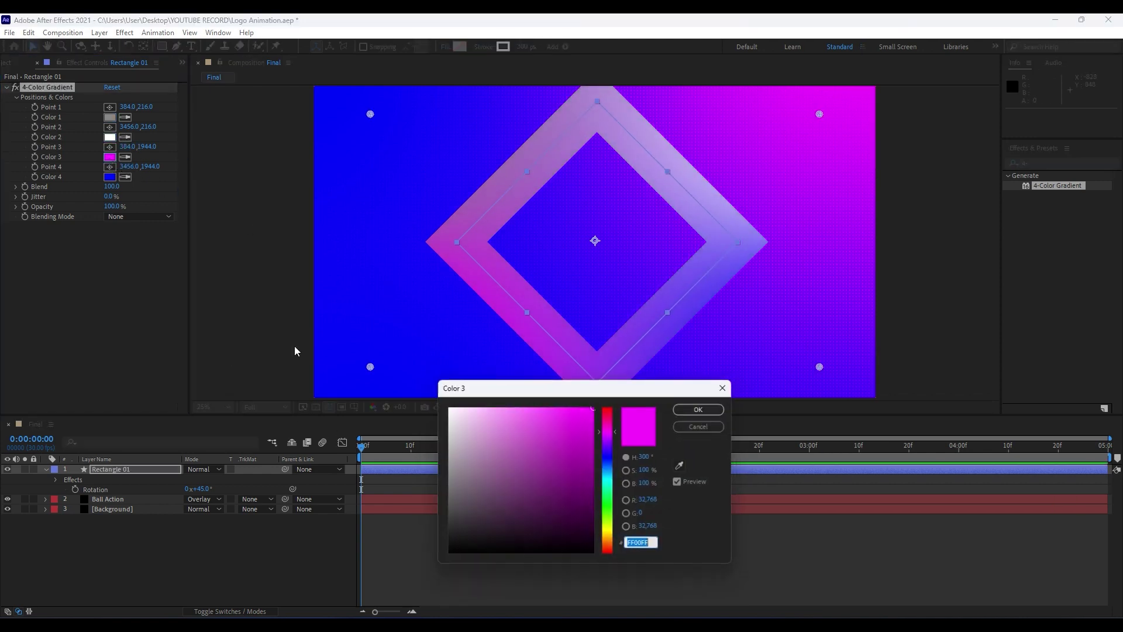
{"action": "type", "text": "505050"}
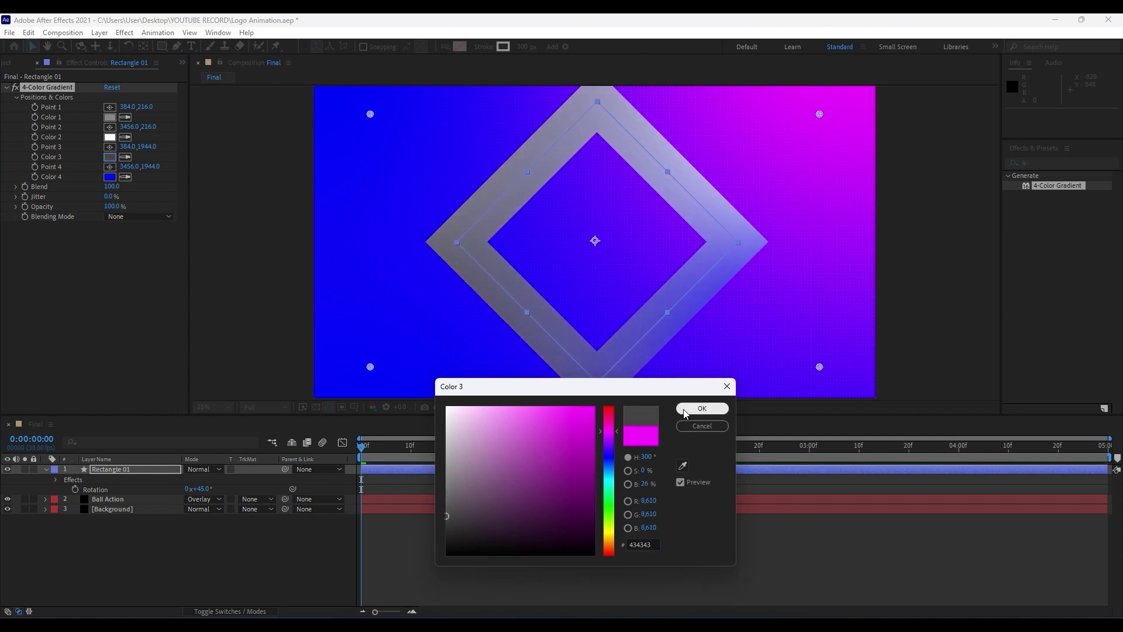
{"action": "left_click", "coordinate": [702, 409]}
{"action": "left_click", "coordinate": [109, 176]}
{"action": "type", "text": "5D5D5D"}
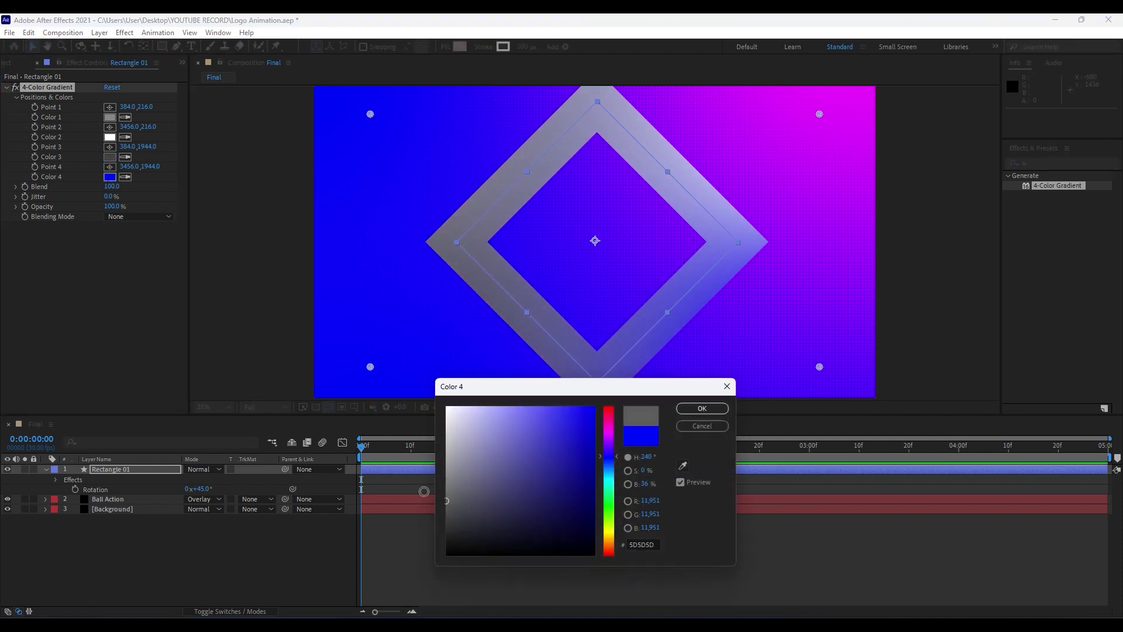
{"action": "left_click", "coordinate": [718, 413]}
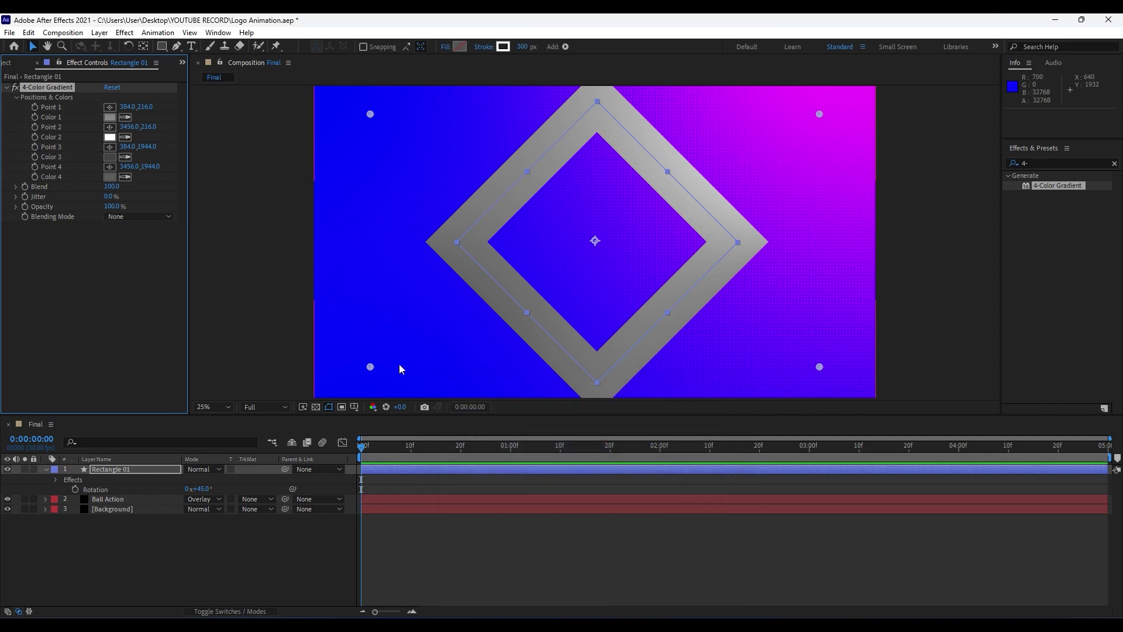
Step: Move the gradient points closer to the diamond: Point 1 about 1056,456, Point 2 about 2780,440, Point 3 about 1208,1876, Point 4 about 2924,1916
{"action": "left_click_drag", "start_coordinate": [371, 368], "coordinate": [490, 357]}
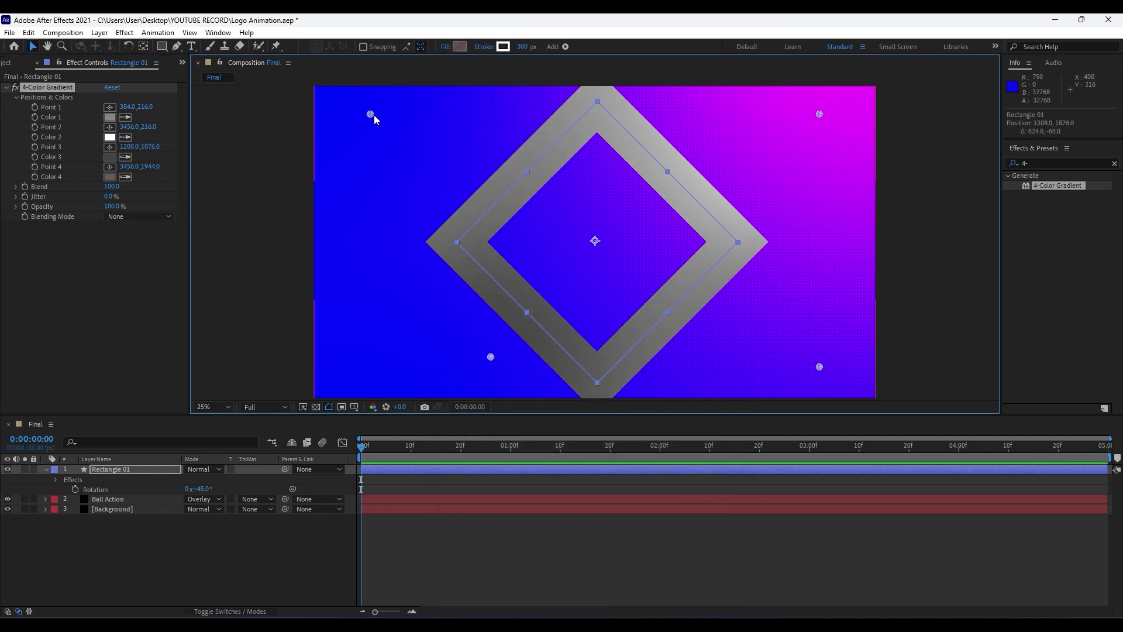
{"action": "left_click_drag", "start_coordinate": [372, 114], "coordinate": [472, 149]}
{"action": "left_click_drag", "start_coordinate": [819, 114], "coordinate": [721, 149]}
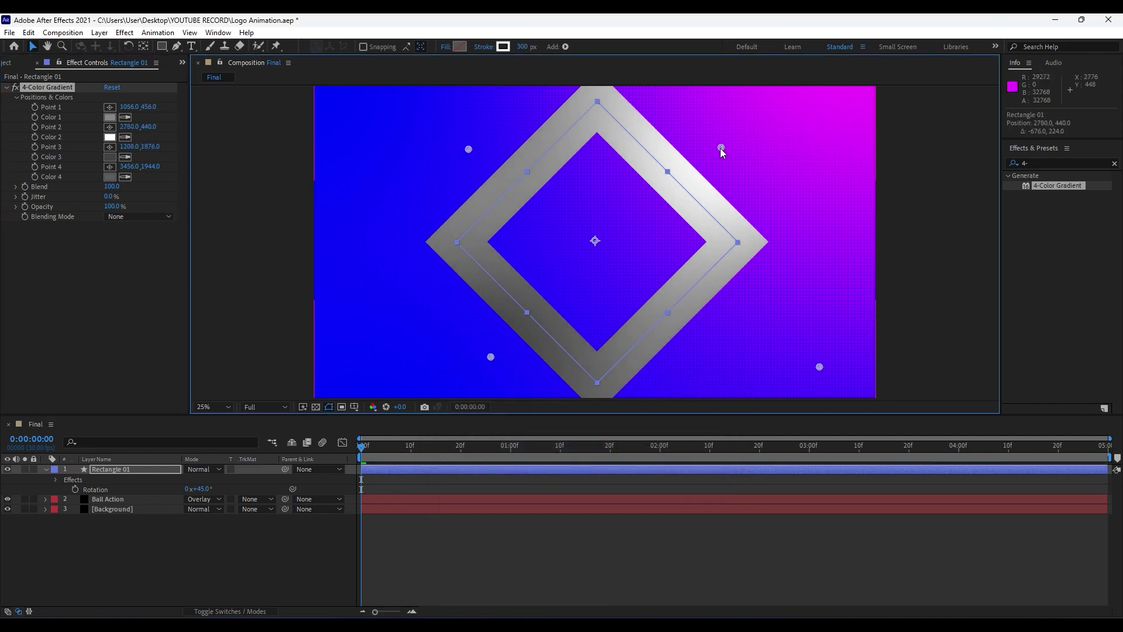
{"action": "left_click_drag", "start_coordinate": [820, 368], "coordinate": [742, 363]}
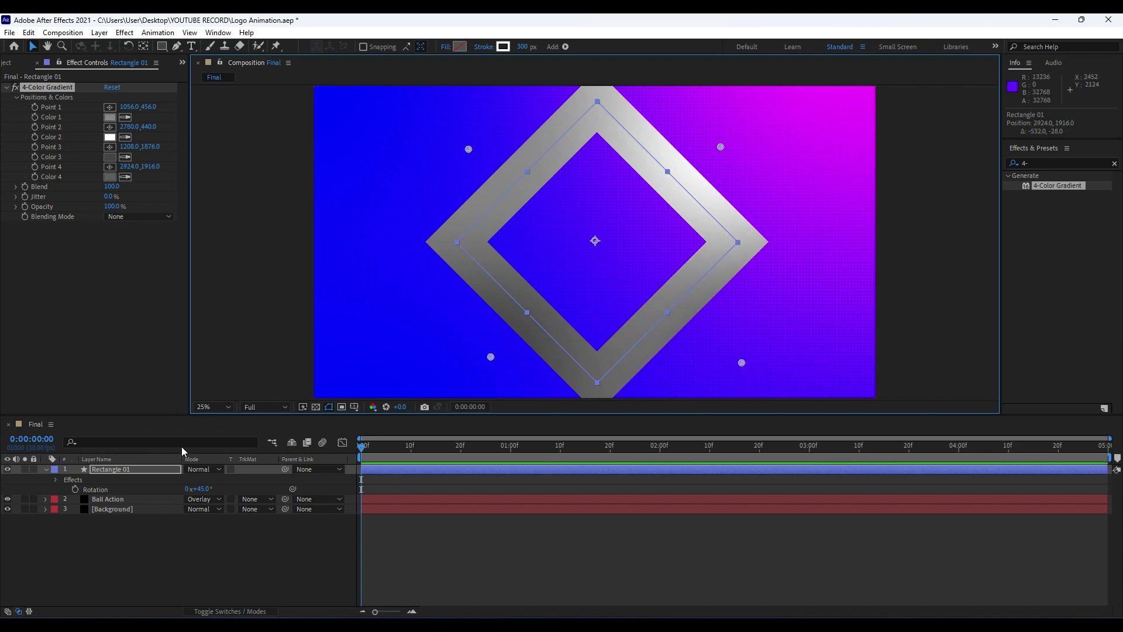
Step: Set the Rectangle 01 layer's blending mode to Multiply and save the project
{"action": "left_click", "coordinate": [199, 471]}
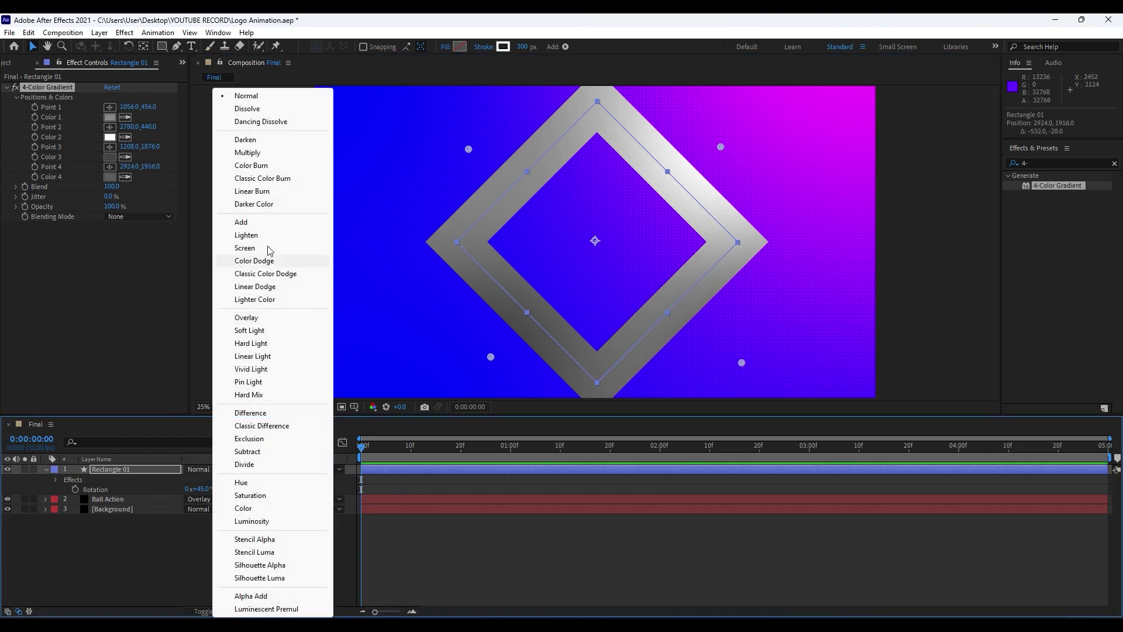
{"action": "left_click", "coordinate": [252, 153]}
{"action": "scroll", "coordinate": [668, 314], "scroll_direction": "down", "scroll_amount": 2}
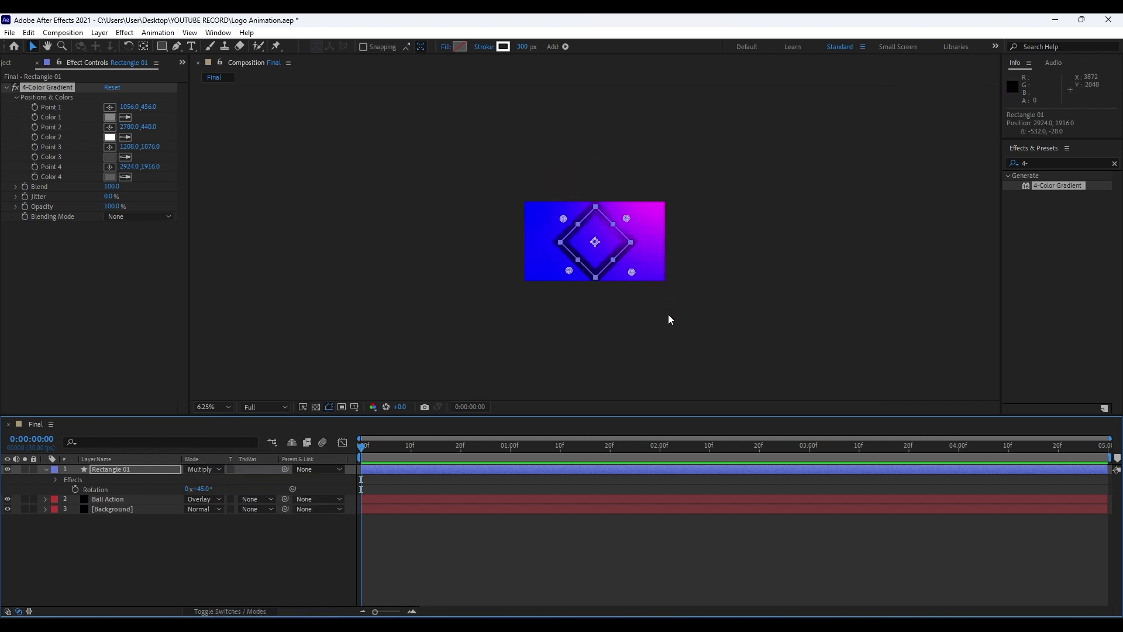
{"action": "scroll", "coordinate": [668, 314], "scroll_direction": "up", "scroll_amount": 2}
{"action": "left_click", "coordinate": [473, 547]}
{"action": "key", "text": "ctrl+s"}
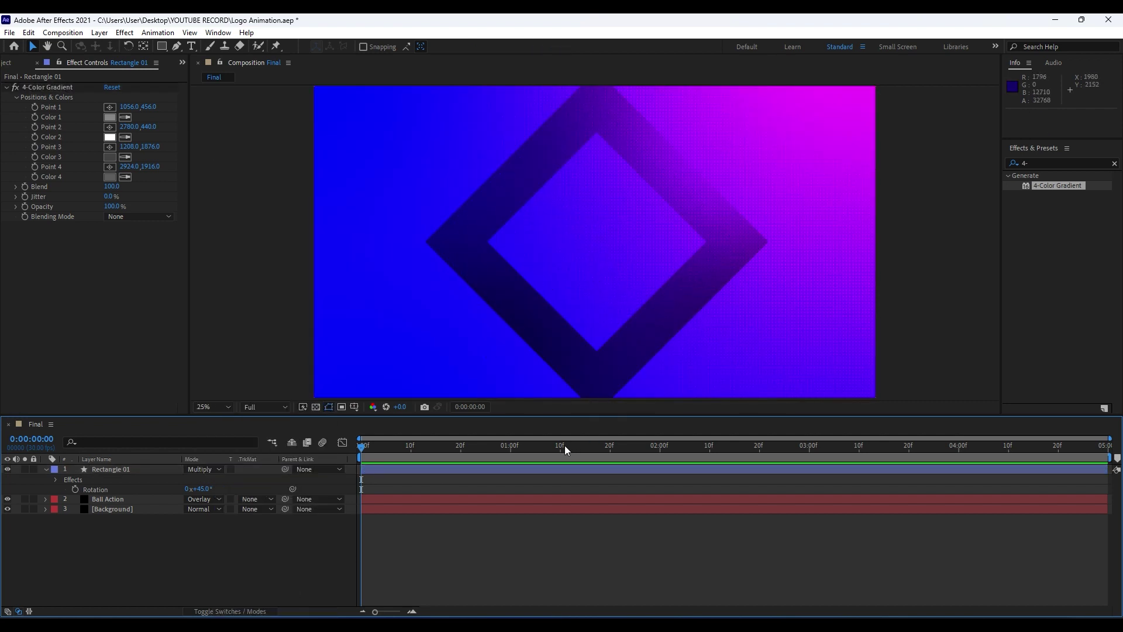
Step: Add a Scale keyframe to Rectangle 01 at 0:00:01:15 and set its value to 90%
{"action": "left_click", "coordinate": [561, 446]}
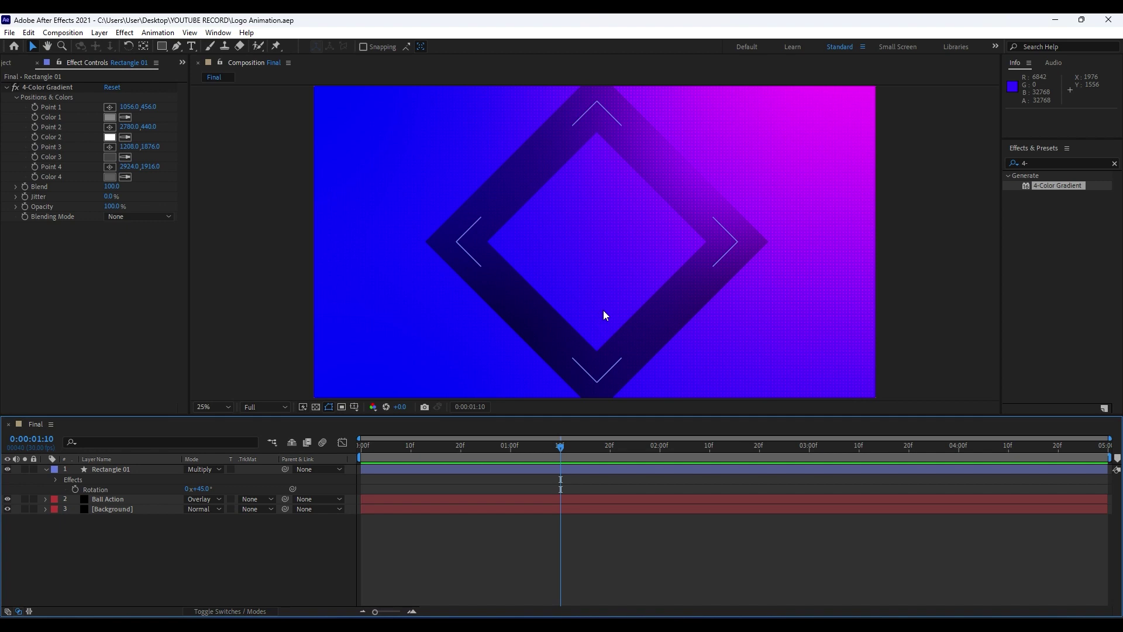
{"action": "left_click_drag", "start_coordinate": [562, 448], "coordinate": [586, 455]}
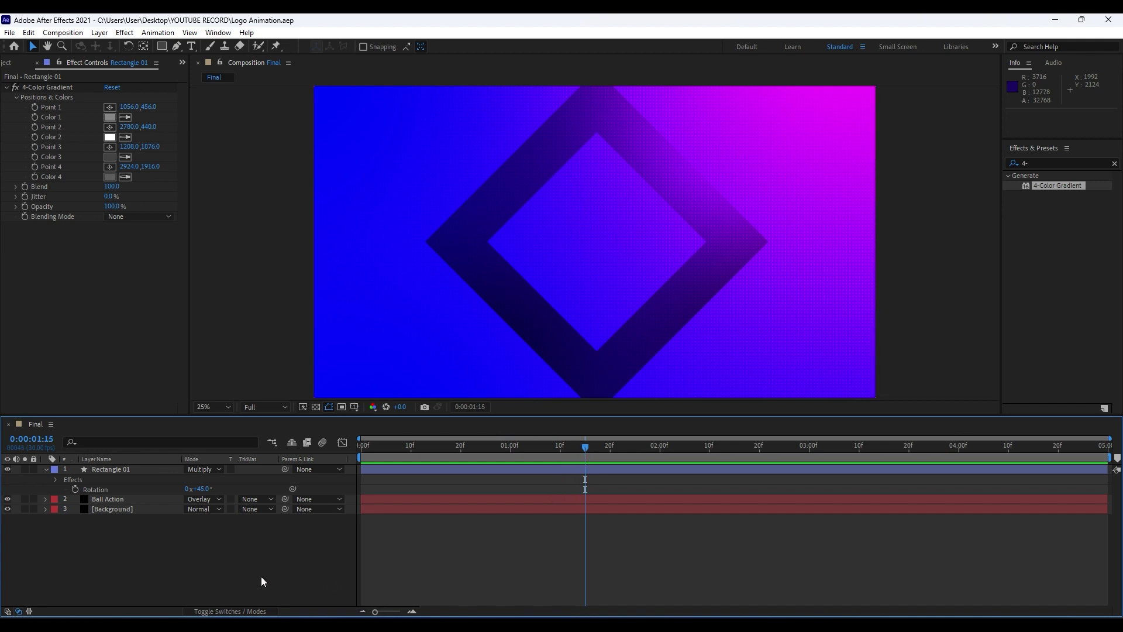
{"action": "left_click", "coordinate": [126, 472]}
{"action": "key", "text": "shift+s"}
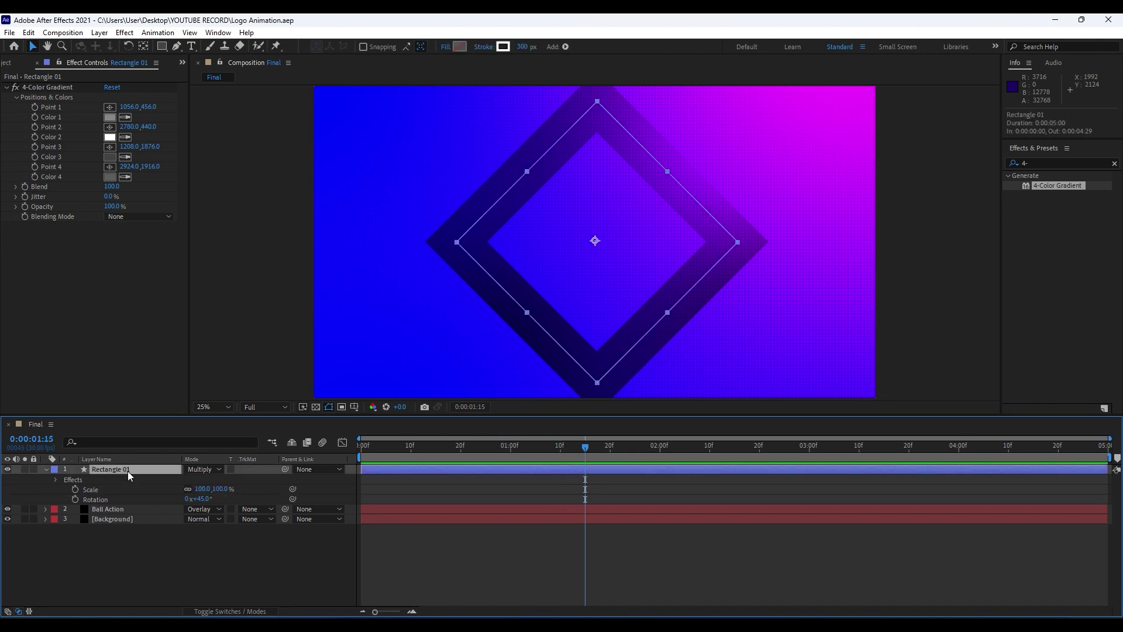
{"action": "left_click", "coordinate": [76, 490]}
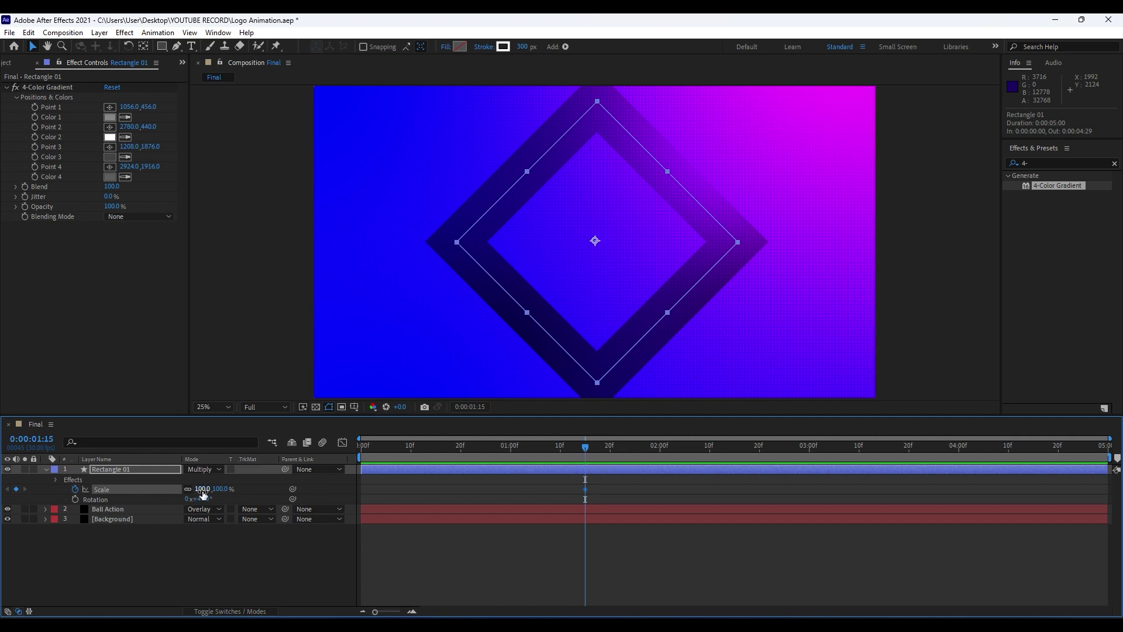
{"action": "left_click_drag", "start_coordinate": [203, 495], "coordinate": [199, 490]}
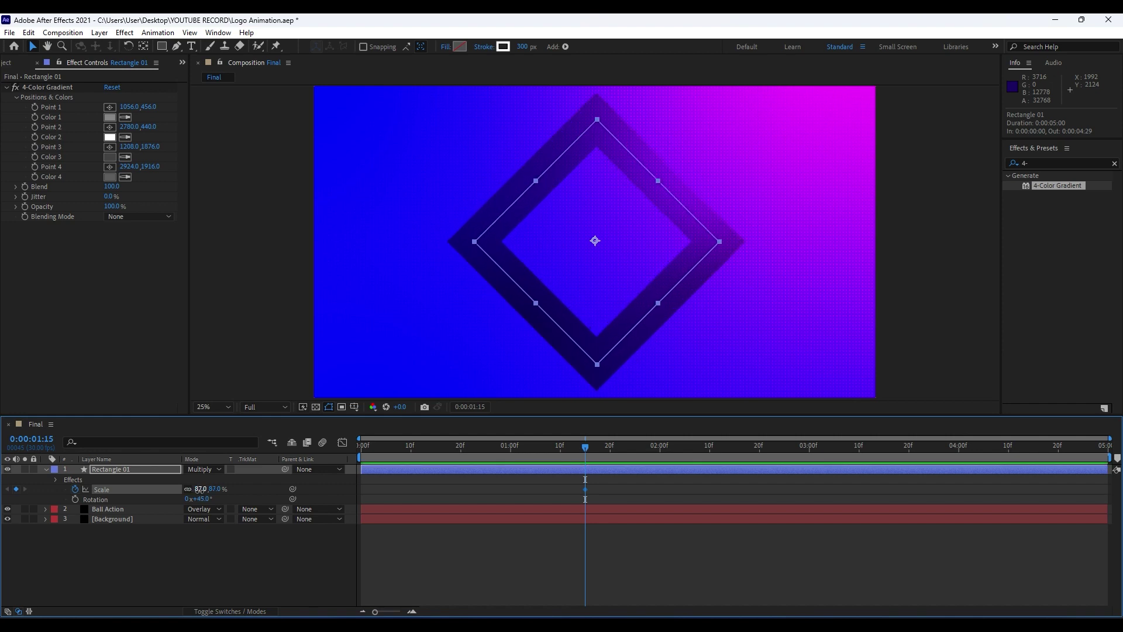
{"action": "left_click", "coordinate": [201, 490]}
{"action": "type", "text": "90"}
{"action": "left_click", "coordinate": [261, 561]}
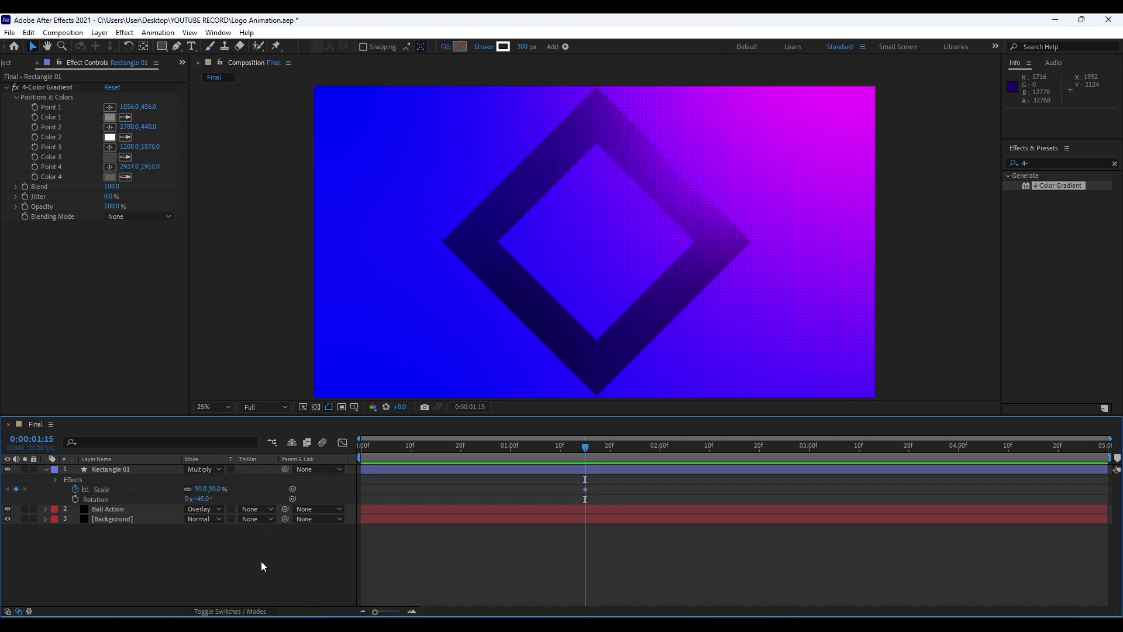
Step: Set Rectangle 01's Scale to 0% at 0:00:00:00 and preview the growth animation
{"action": "left_click_drag", "start_coordinate": [584, 451], "coordinate": [353, 473]}
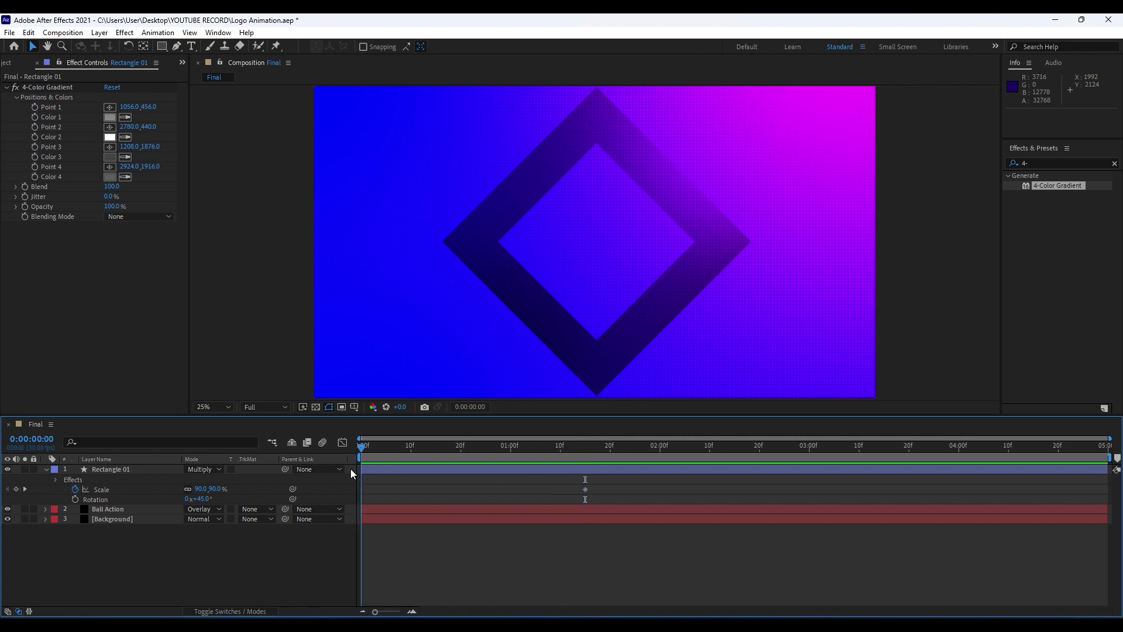
{"action": "left_click", "coordinate": [203, 489]}
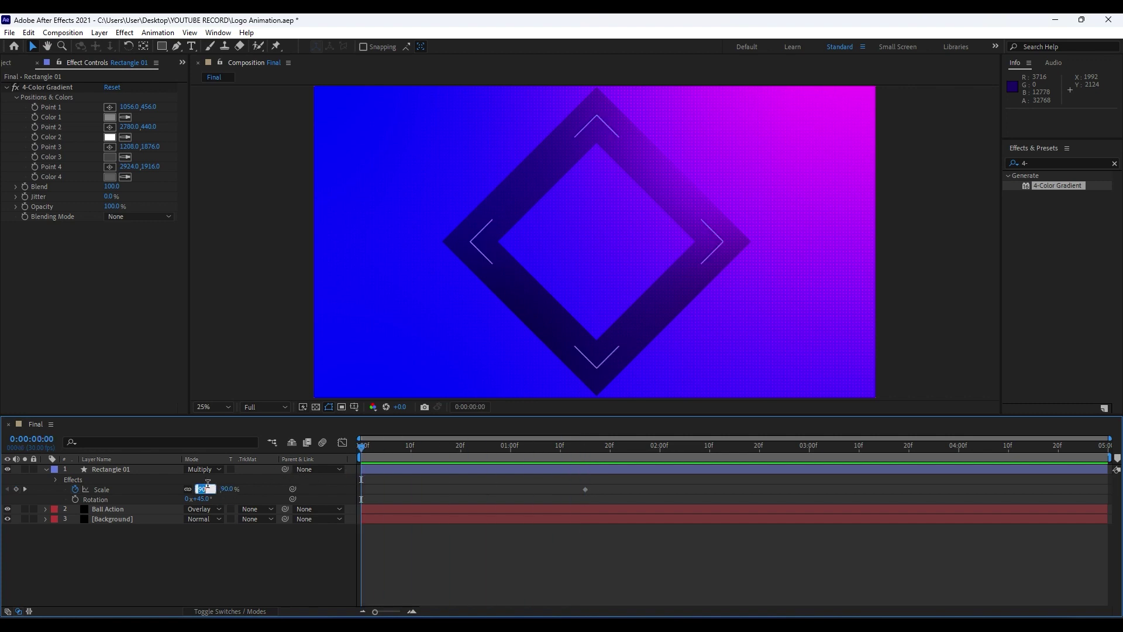
{"action": "key", "text": "Return"}
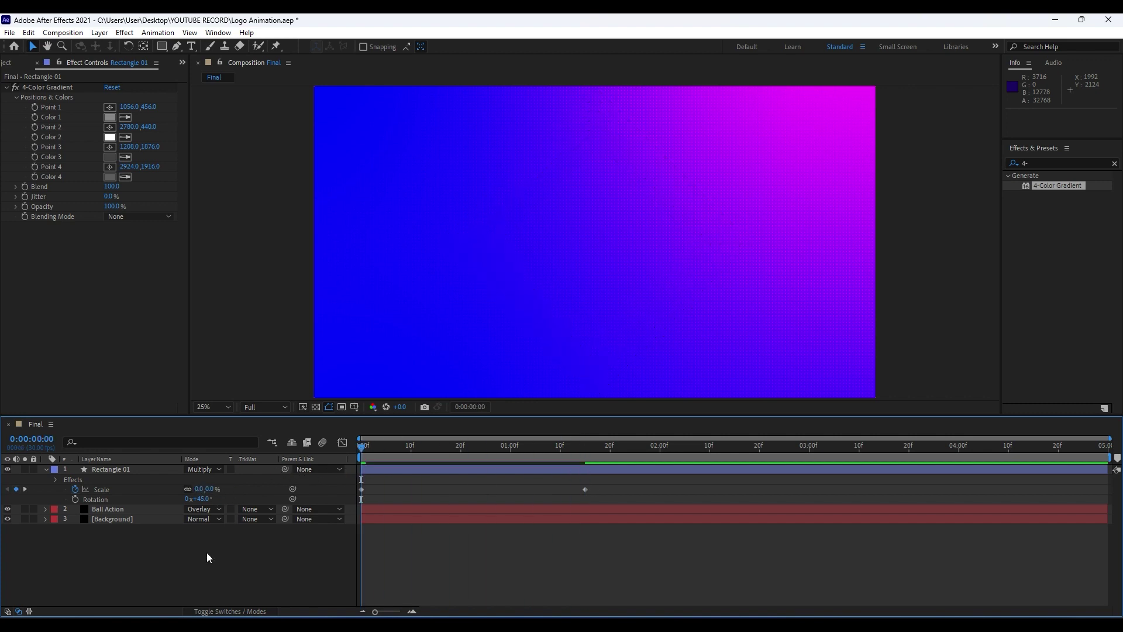
{"action": "key", "text": "space"}
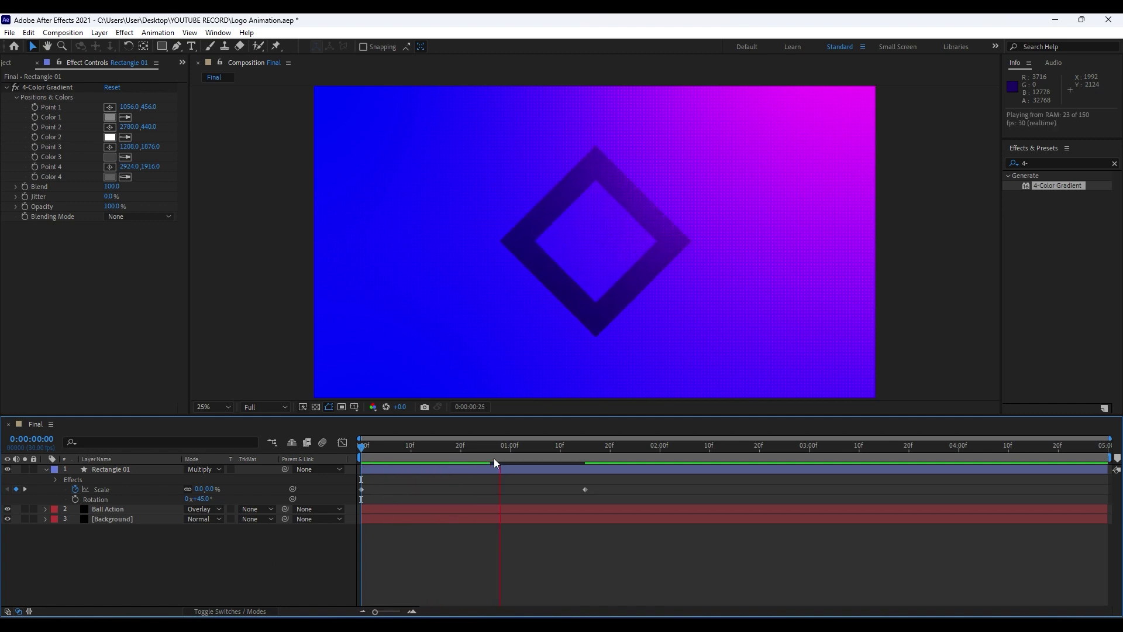
{"action": "left_click_drag", "start_coordinate": [555, 450], "coordinate": [466, 455]}
{"action": "key", "text": "k"}
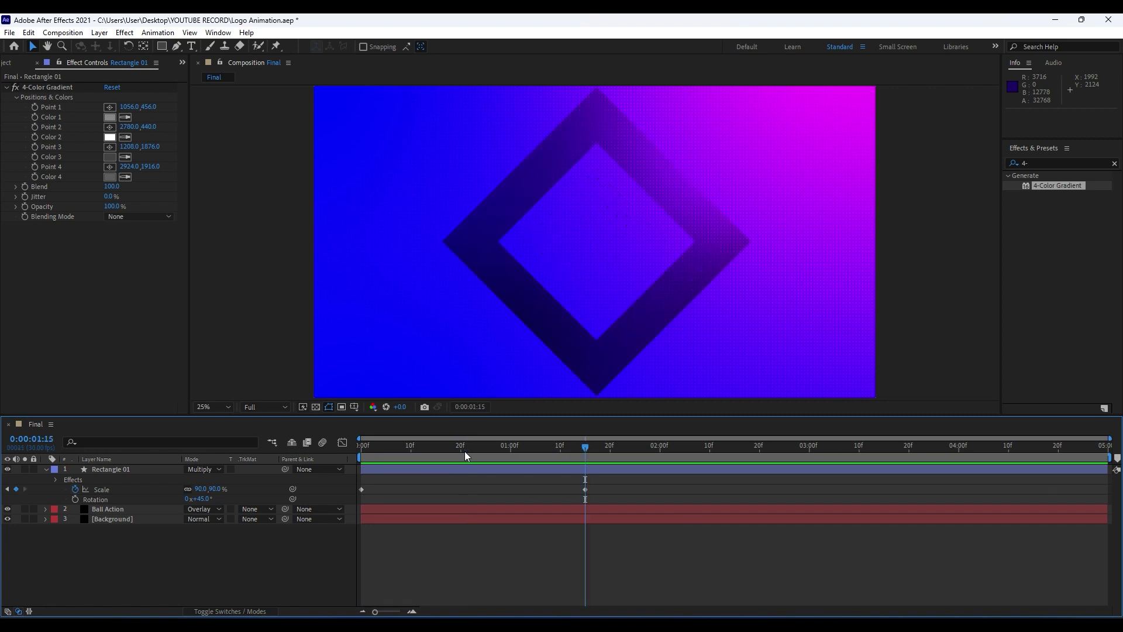
Step: Keyframe Rectangle 01's Rotation at 0:00:01:15, set it to -180° at 0:00:00:00, and preview the spin
{"action": "left_click", "coordinate": [109, 470]}
{"action": "key", "text": "r"}
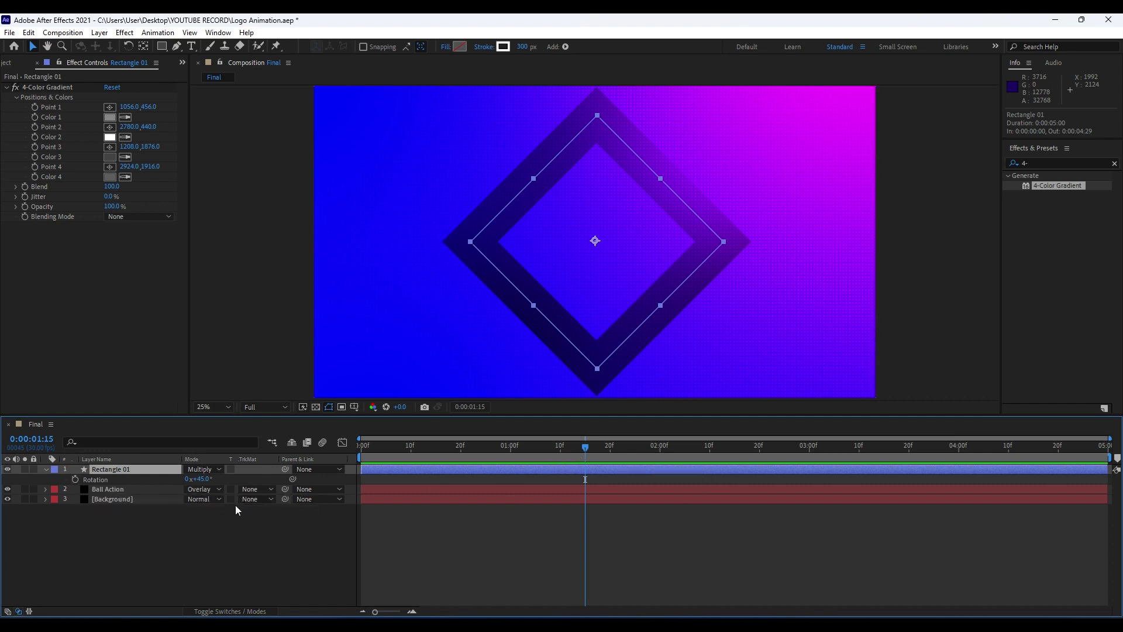
{"action": "left_click", "coordinate": [75, 479]}
{"action": "left_click_drag", "start_coordinate": [518, 451], "coordinate": [343, 450]}
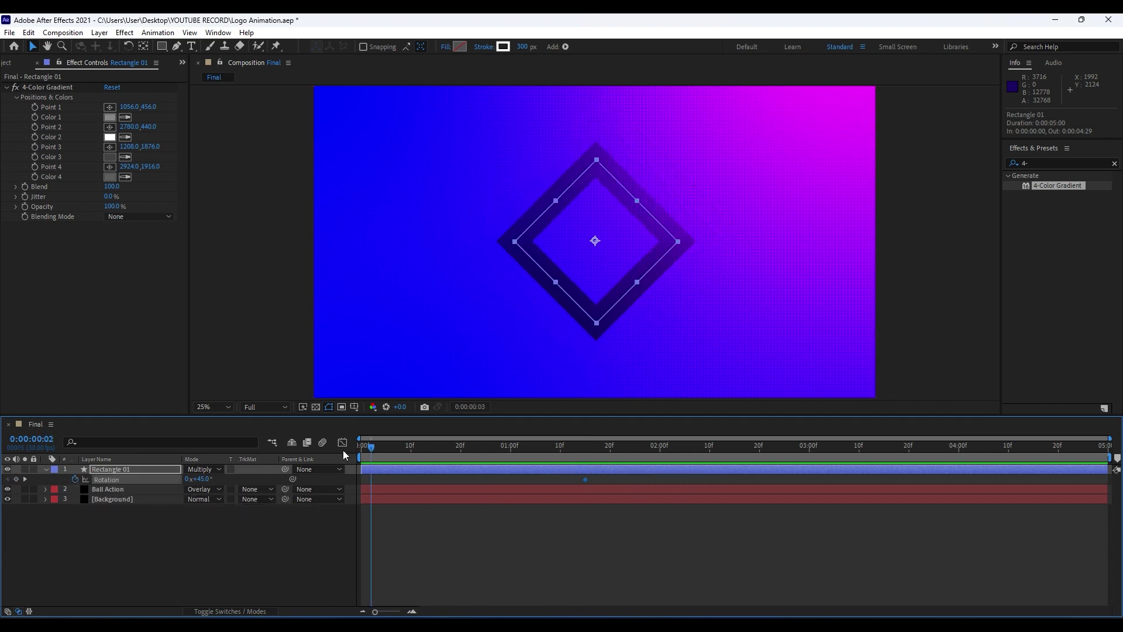
{"action": "left_click", "coordinate": [206, 479]}
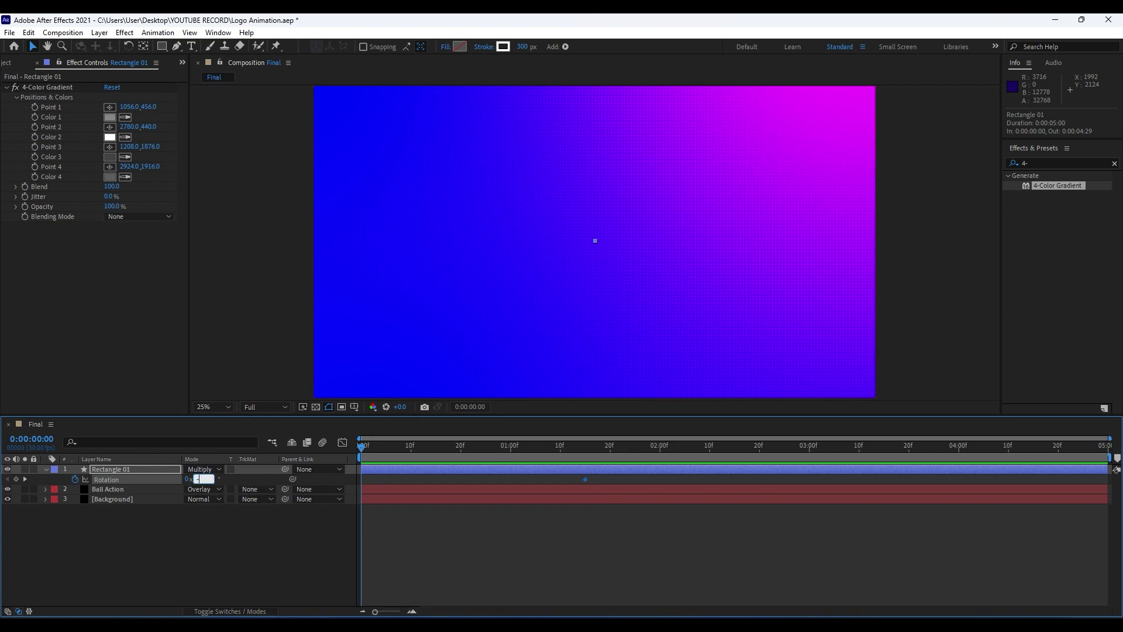
{"action": "left_click", "coordinate": [215, 557]}
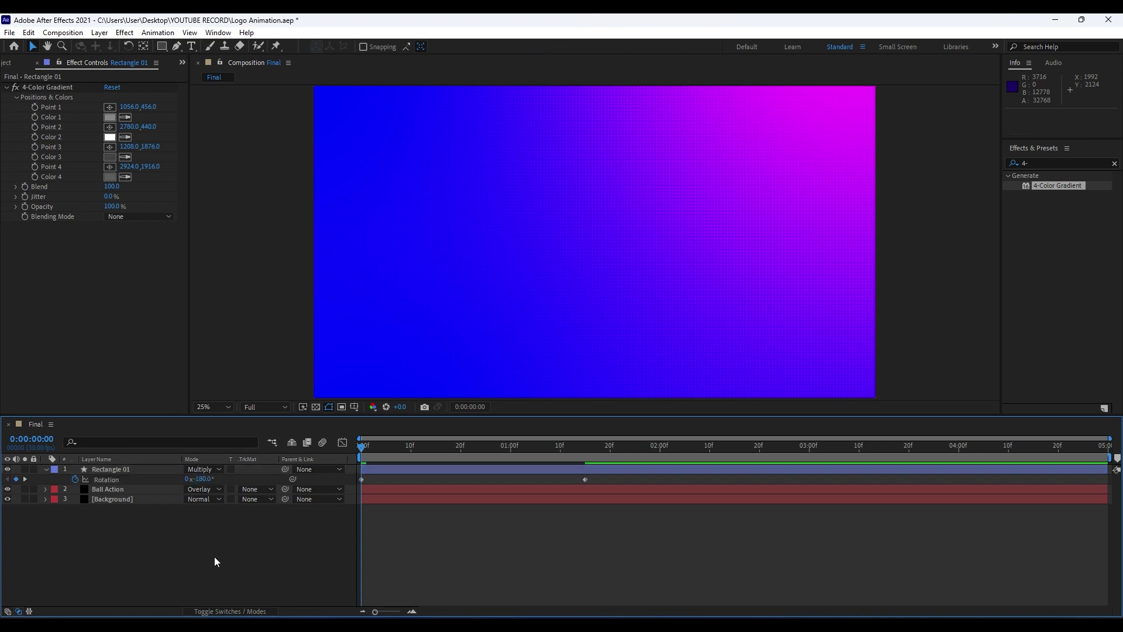
{"action": "key", "text": "space"}
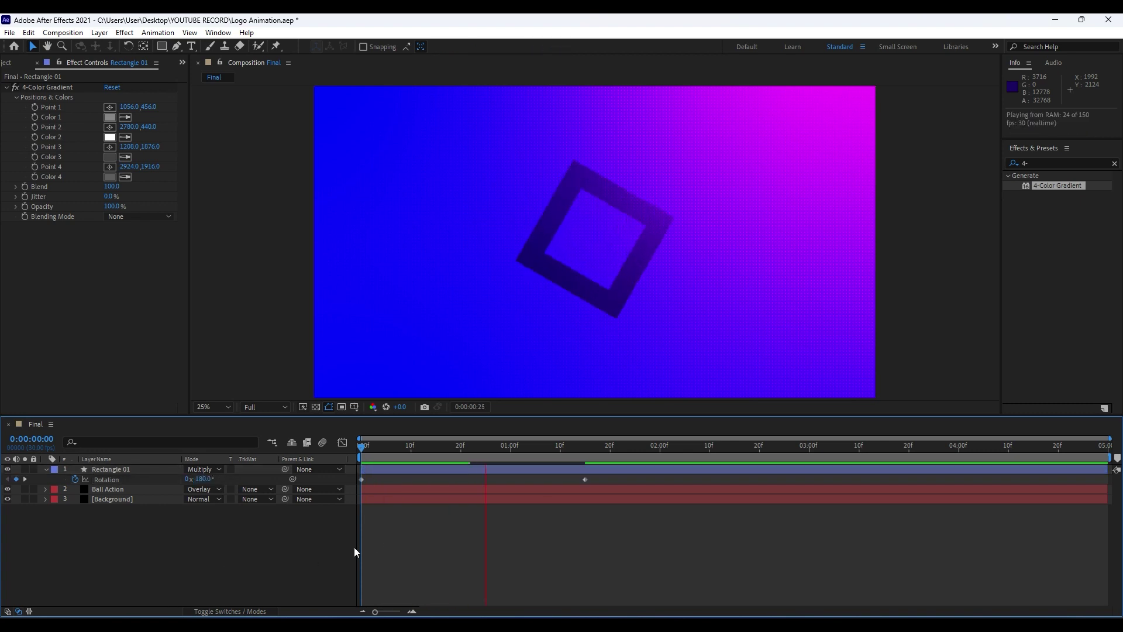
{"action": "left_click", "coordinate": [429, 449]}
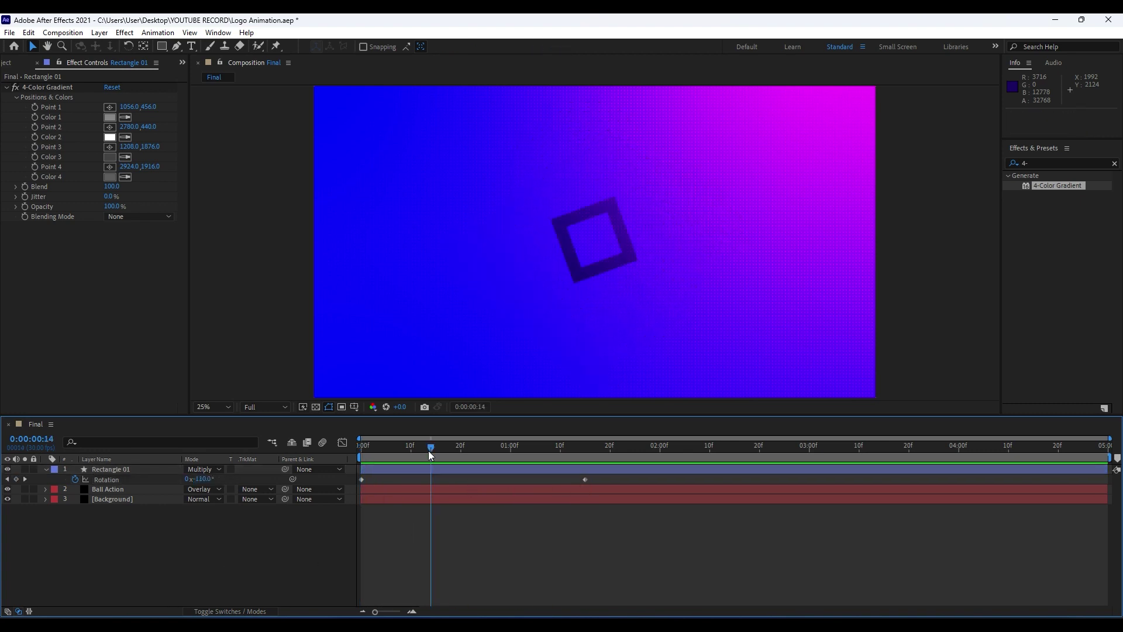
Step: Apply Easy Ease to all Scale and Rotation keyframes of Rectangle 01
{"action": "left_click", "coordinate": [111, 470]}
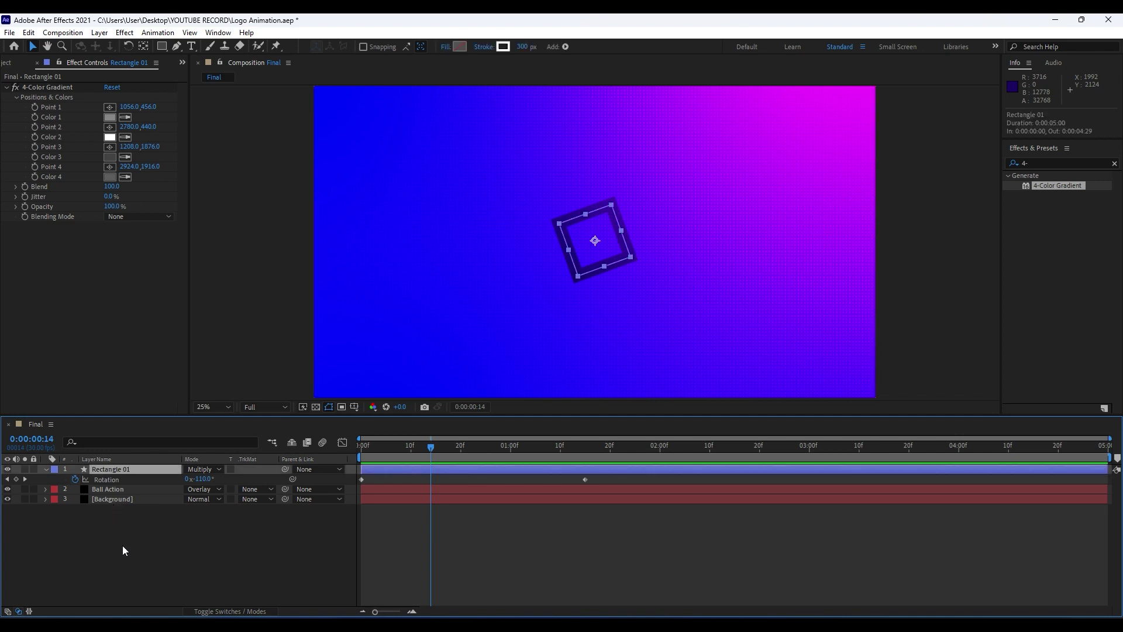
{"action": "key", "text": "u"}
{"action": "left_click_drag", "start_coordinate": [657, 556], "coordinate": [326, 457]}
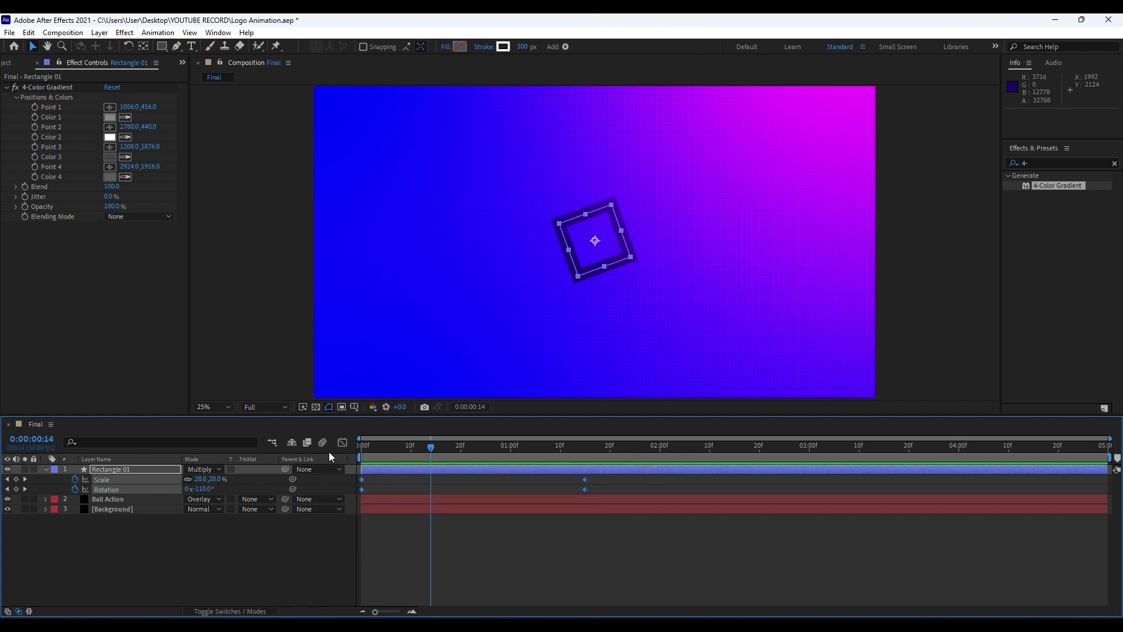
{"action": "key", "text": "F9"}
Step: Reshape the Scale and Rotation speed curves into a sharp central peak, with about 92% influence on the starting keyframes, and preview the motion
{"action": "left_click", "coordinate": [342, 443]}
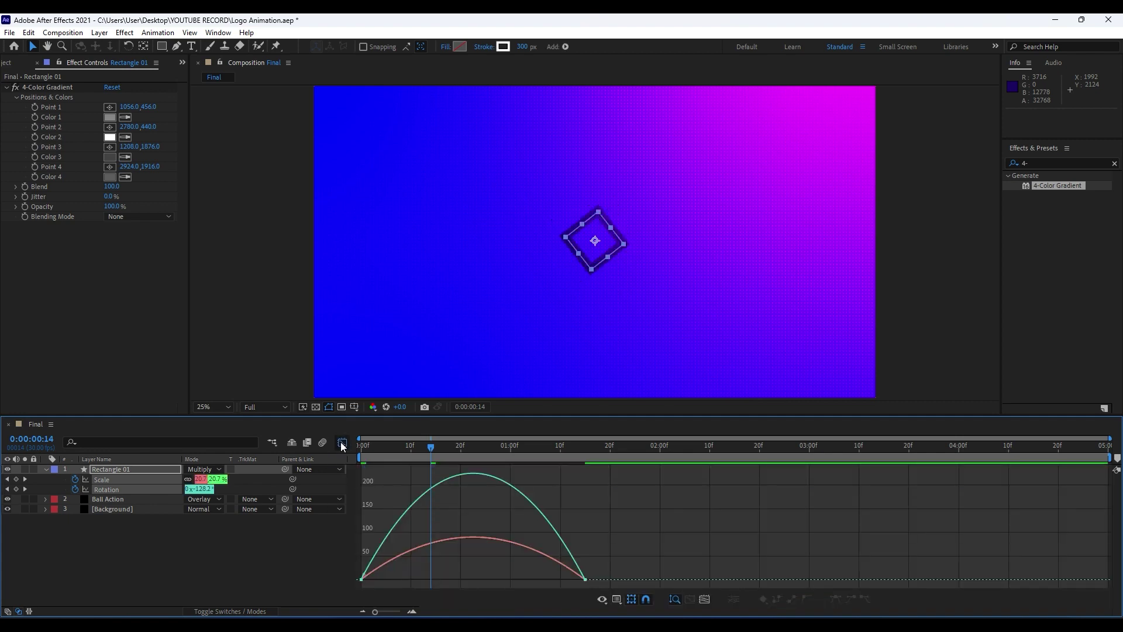
{"action": "mouse_move", "coordinate": [631, 550]}
{"action": "left_mouse_down"}
{"action": "mouse_move", "coordinate": [534, 593]}
{"action": "mouse_move", "coordinate": [491, 577]}
{"action": "left_mouse_up"}
{"action": "mouse_move", "coordinate": [420, 564]}
{"action": "left_mouse_down"}
{"action": "mouse_move", "coordinate": [335, 592]}
{"action": "mouse_move", "coordinate": [464, 577]}
{"action": "left_mouse_up"}
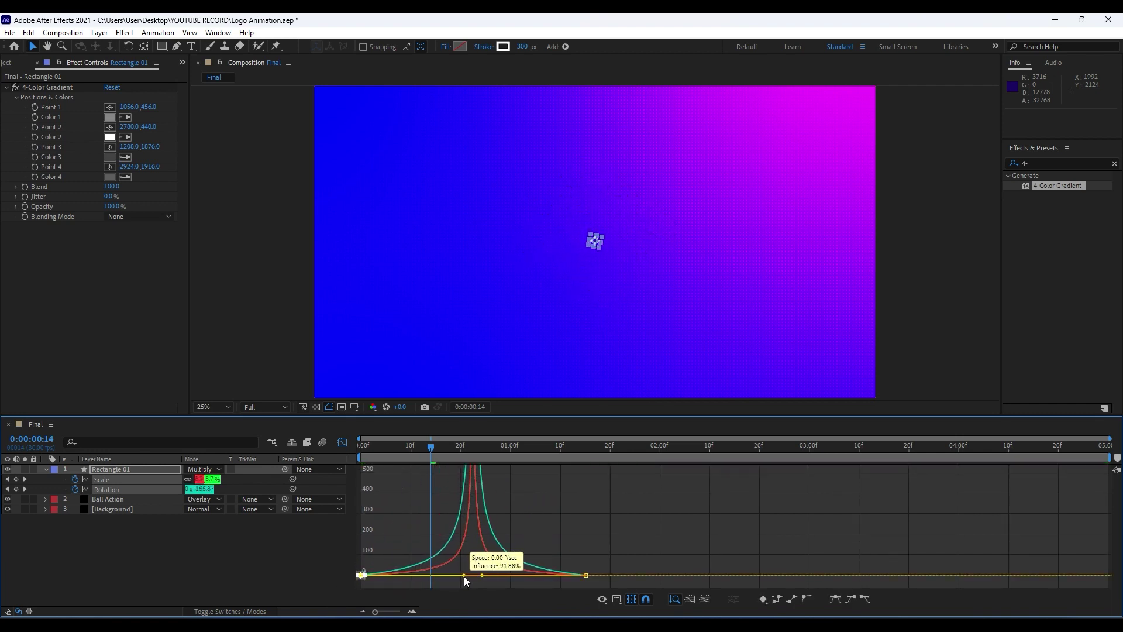
{"action": "right_click", "coordinate": [609, 527]}
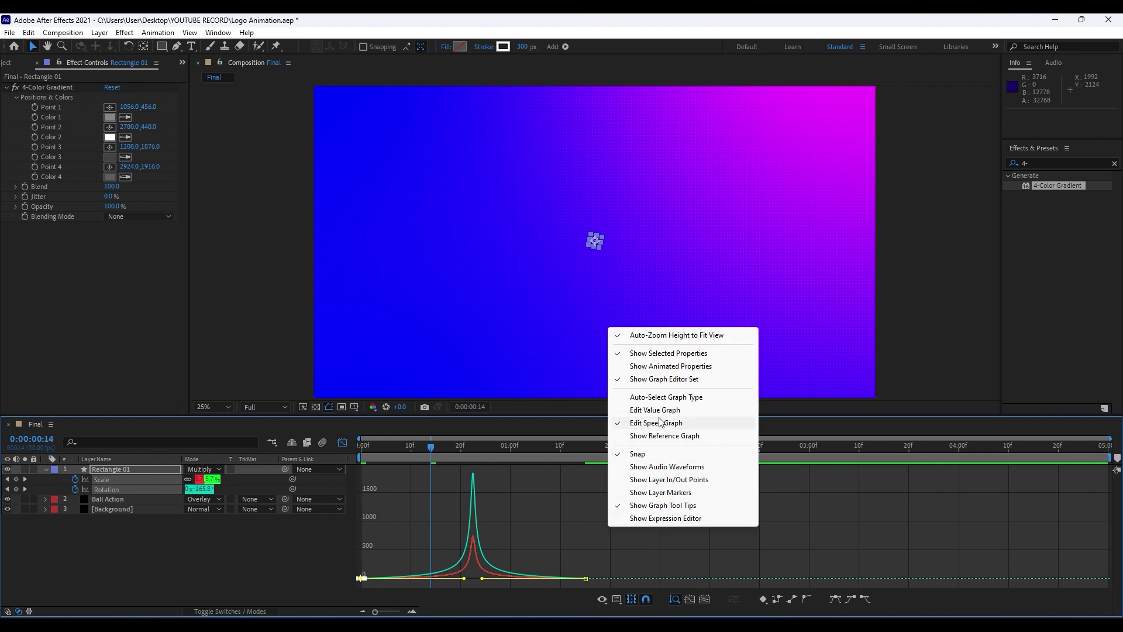
{"action": "left_click", "coordinate": [341, 443]}
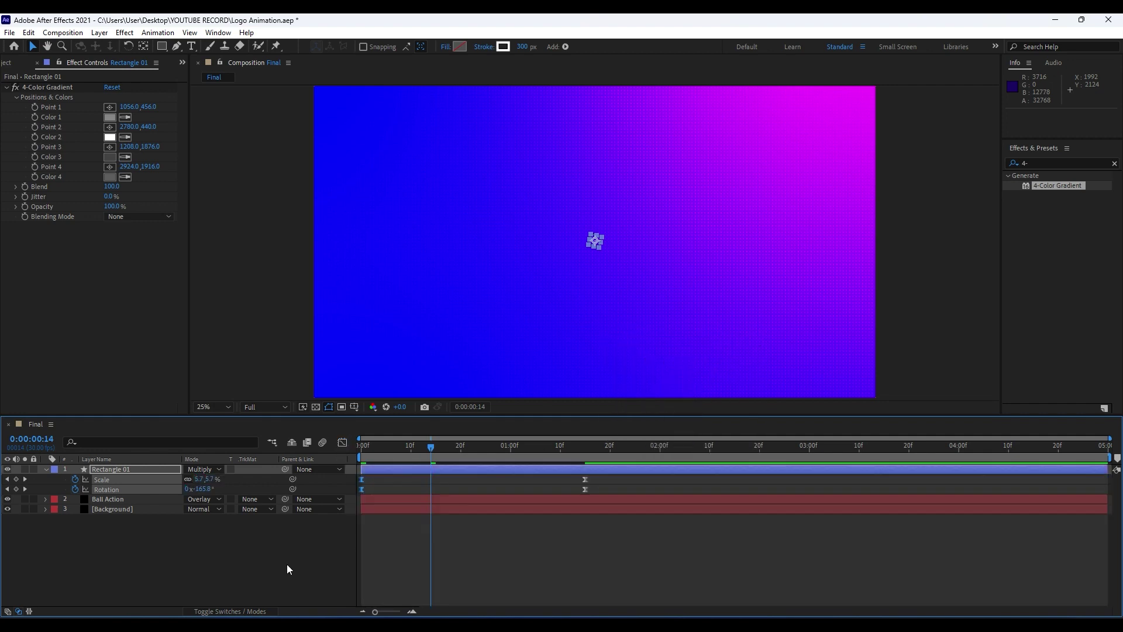
{"action": "key", "text": "space"}
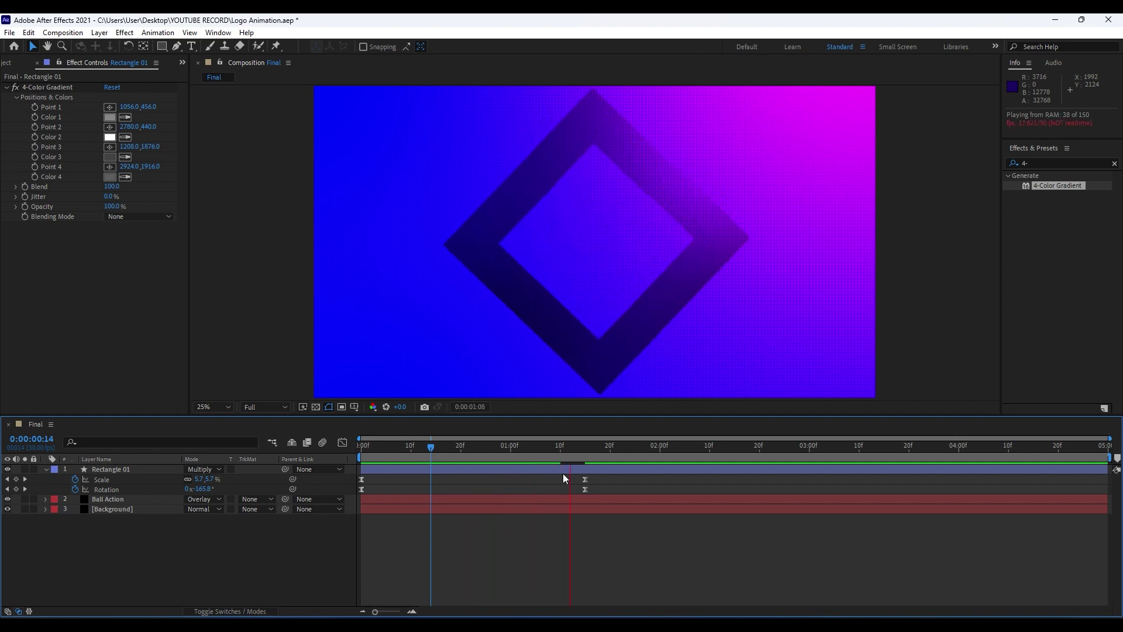
{"action": "left_click", "coordinate": [549, 457]}
{"action": "key", "text": "space"}
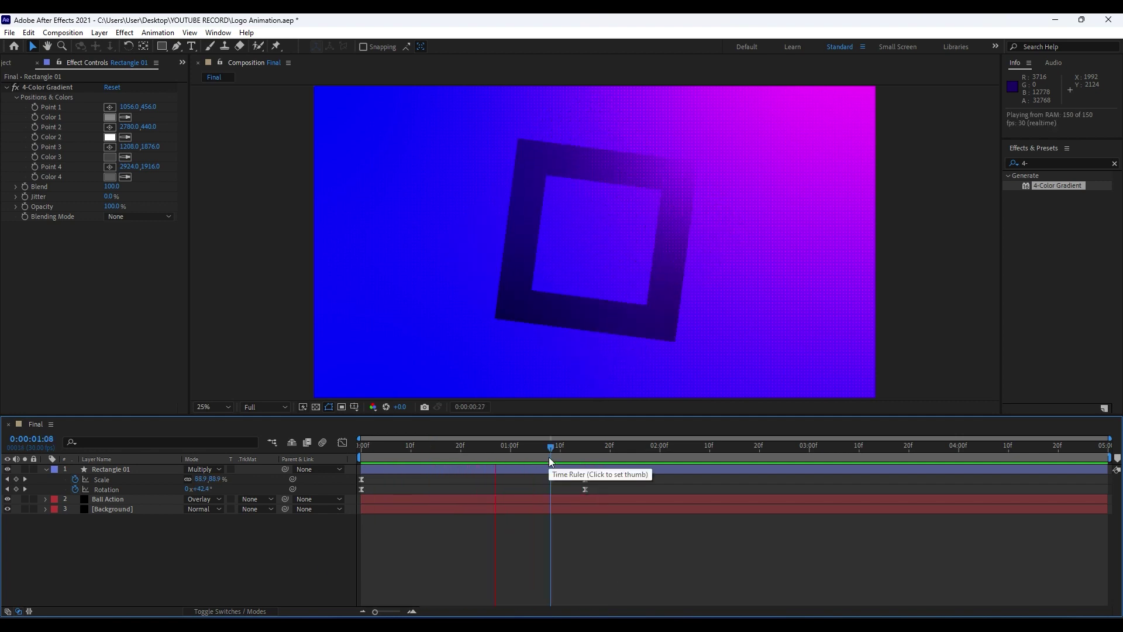
{"action": "key", "text": "space"}
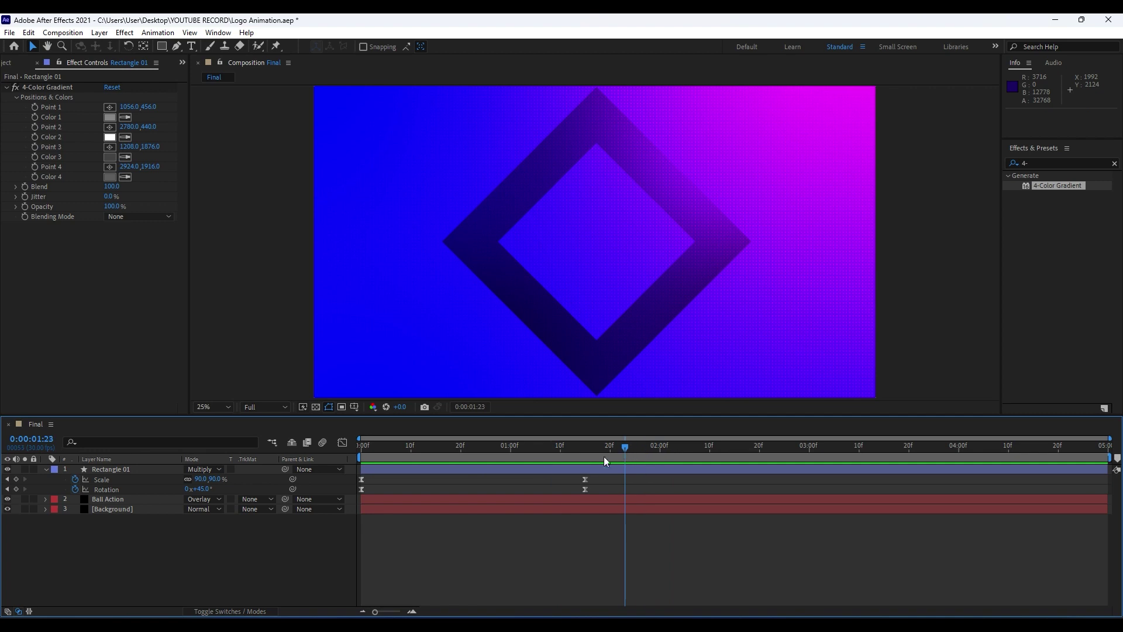
Step: Duplicate the Rectangle 01 layer and place the copy directly beneath the original
{"action": "left_click", "coordinate": [45, 471]}
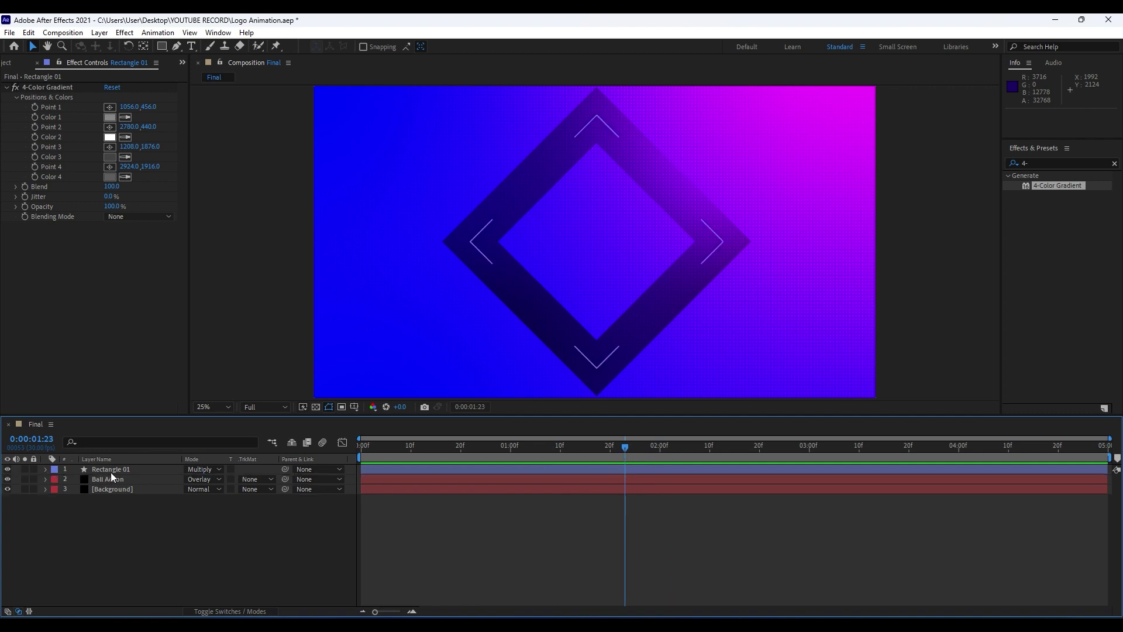
{"action": "left_click", "coordinate": [128, 473]}
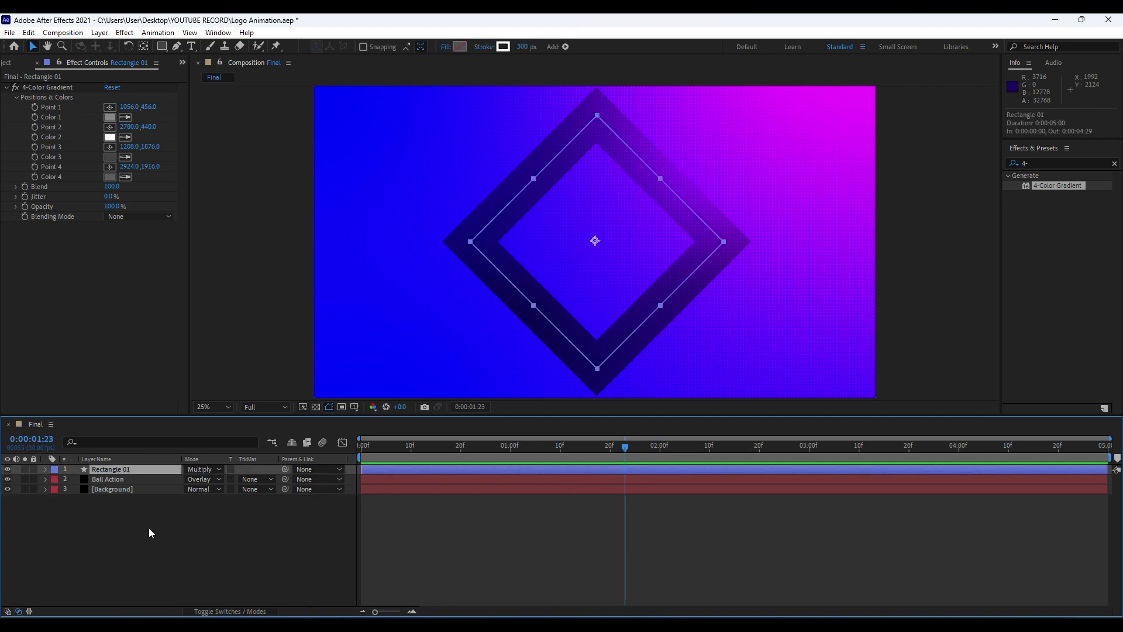
{"action": "key", "text": "ctrl+d"}
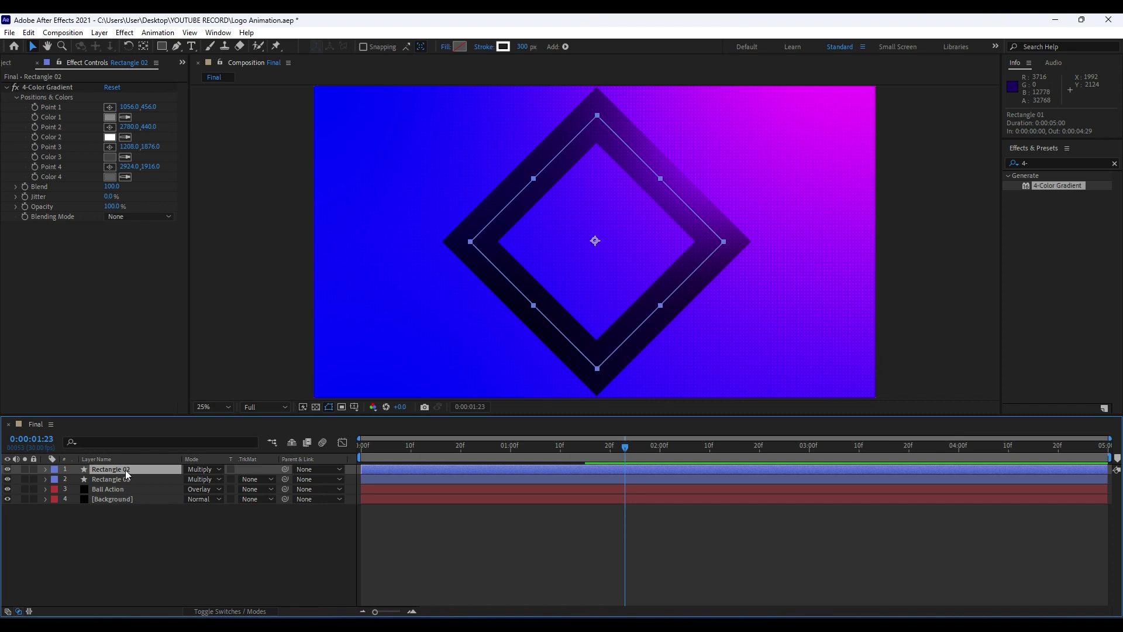
{"action": "left_click_drag", "start_coordinate": [135, 471], "coordinate": [129, 481]}
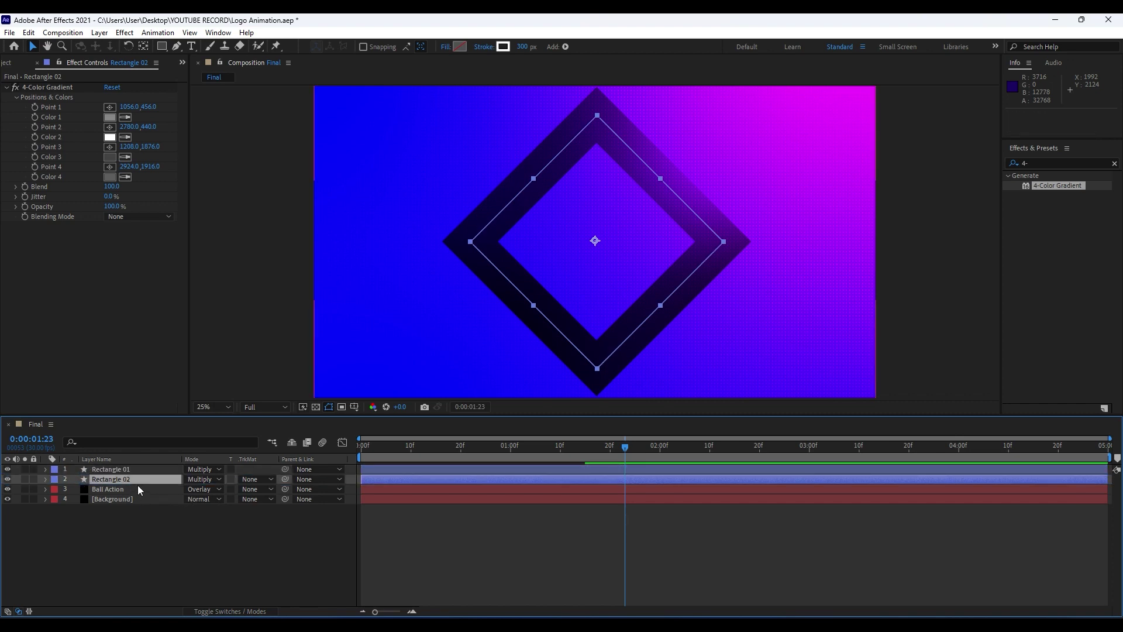
Step: Rename the duplicated rectangle layer as Rectangle 01 - Shadow
{"action": "key", "text": "Return"}
{"action": "type", "text": "1 - Shadow"}
{"action": "left_click", "coordinate": [191, 567]}
Step: Replace the 4-Color Gradient effect on the Rectangle 01 - Shadow layer with a Fill effect
{"action": "left_click", "coordinate": [137, 482]}
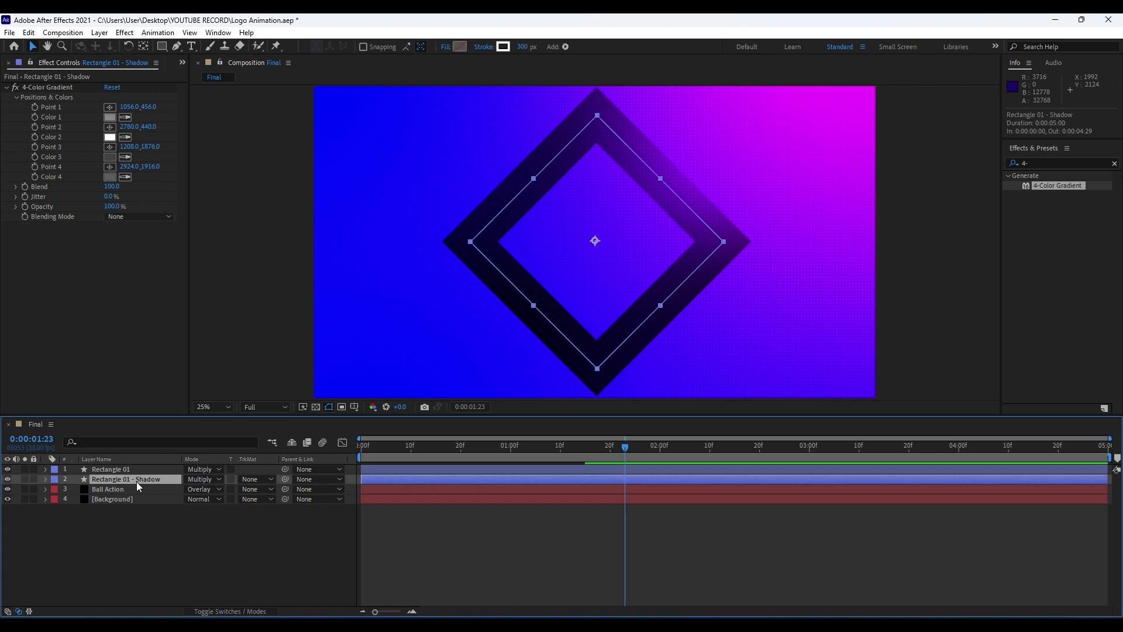
{"action": "left_click", "coordinate": [51, 88]}
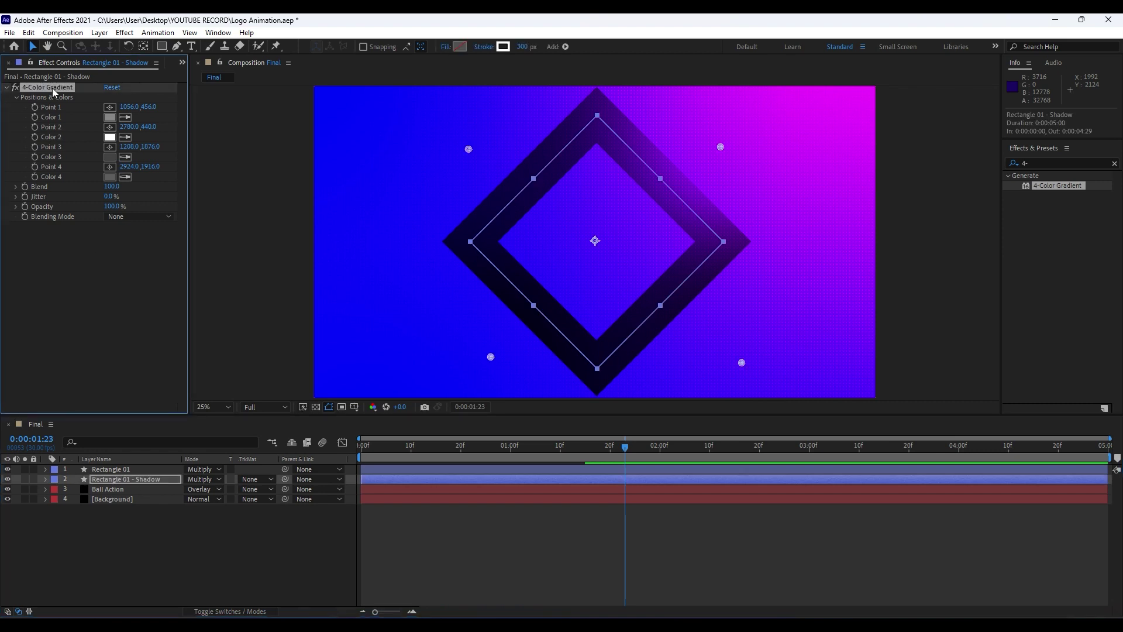
{"action": "key", "text": "Delete"}
{"action": "left_click", "coordinate": [1054, 164]}
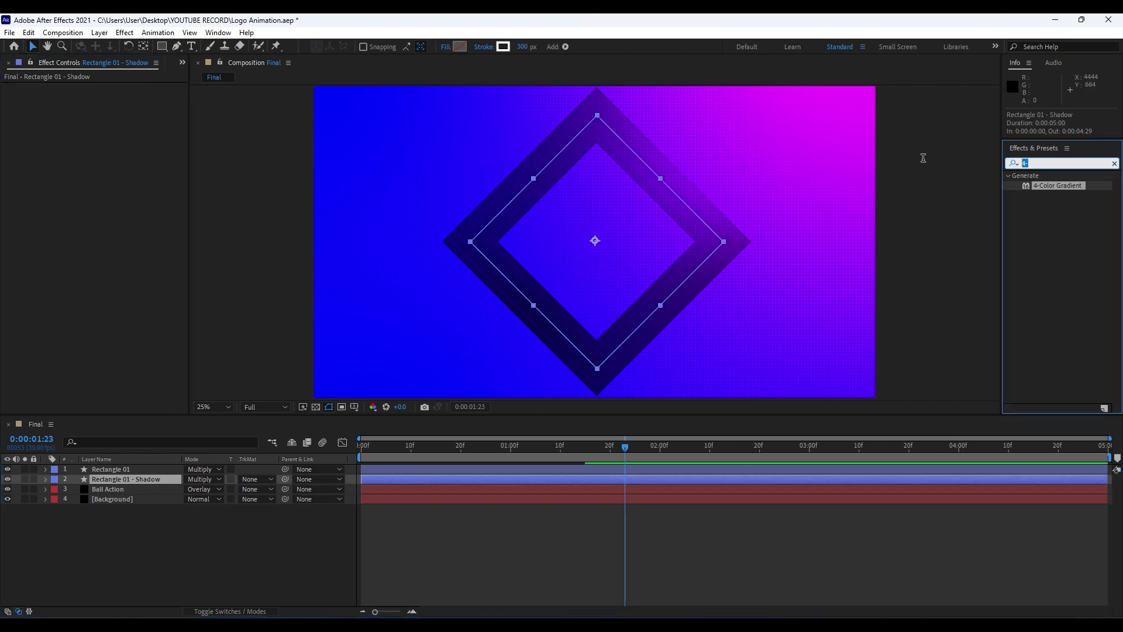
{"action": "type", "text": "fill"}
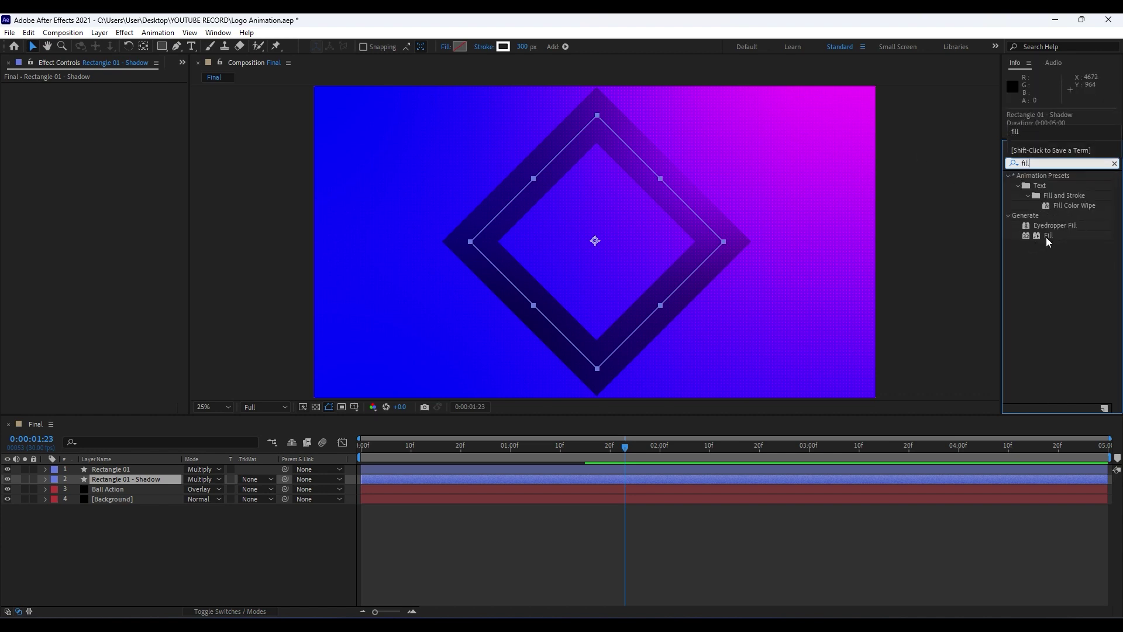
{"action": "left_click_drag", "start_coordinate": [1048, 235], "coordinate": [163, 481]}
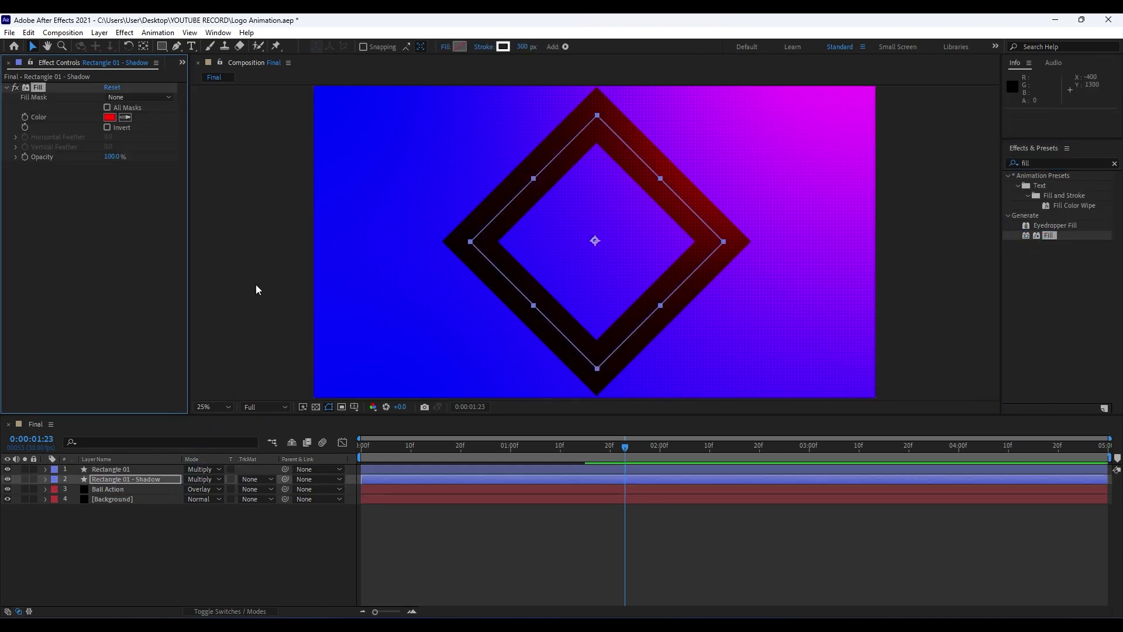
Step: Set the shadow layer's Fill color to black 000000
{"action": "left_click", "coordinate": [109, 117]}
{"action": "type", "text": "000000"}
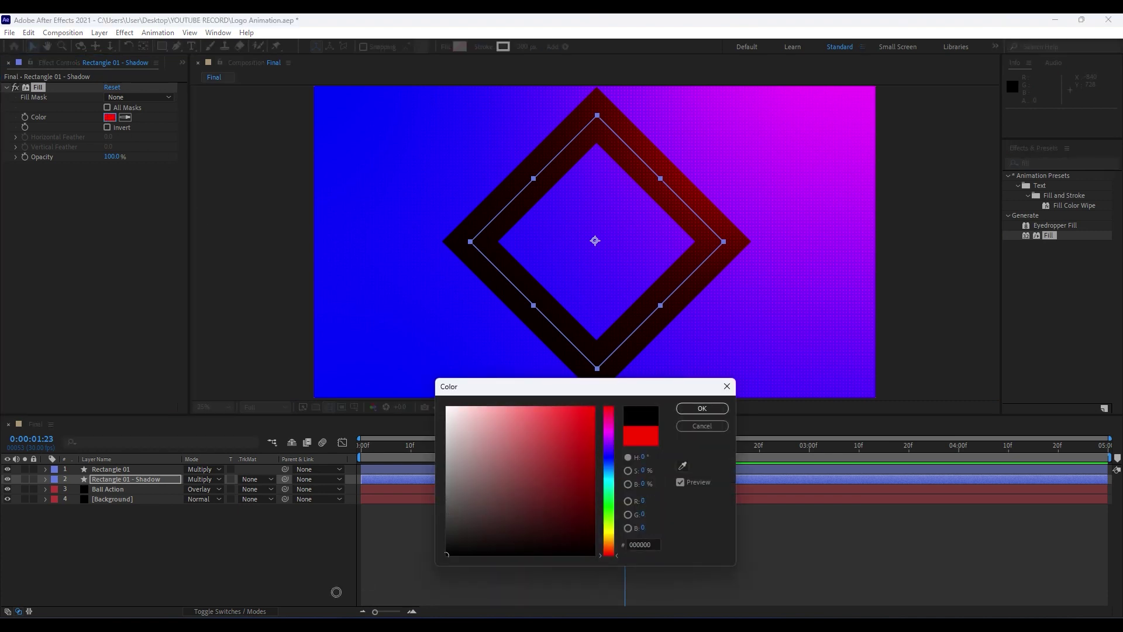
{"action": "left_click", "coordinate": [719, 413]}
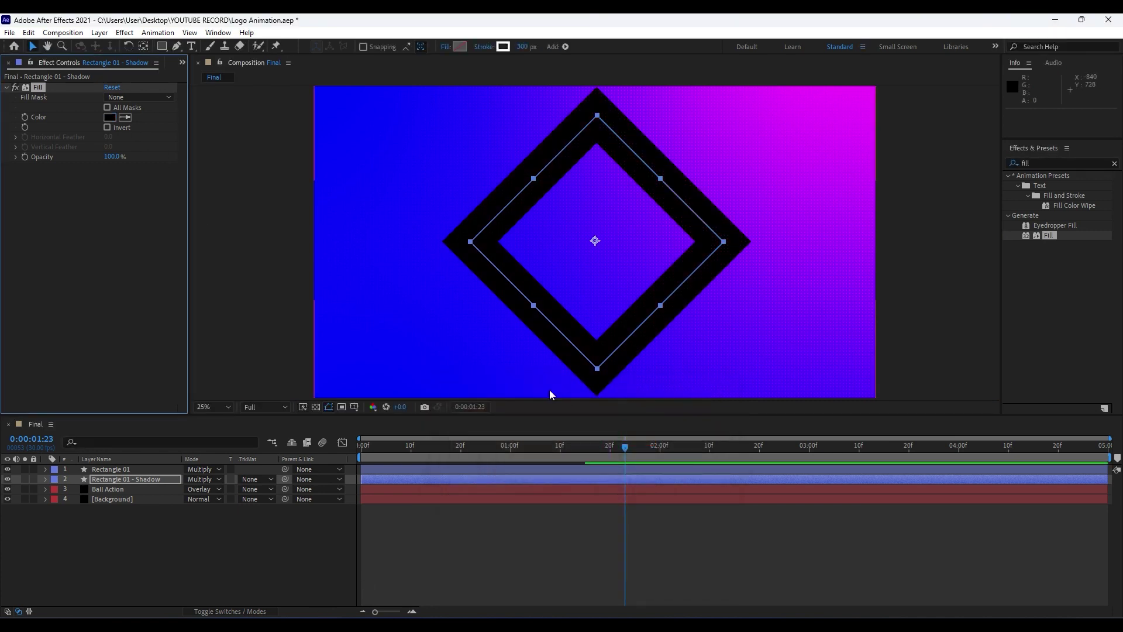
Step: Apply the CC Radial Fast Blur effect to the Rectangle 01 - Shadow layer
{"action": "left_click", "coordinate": [1049, 163]}
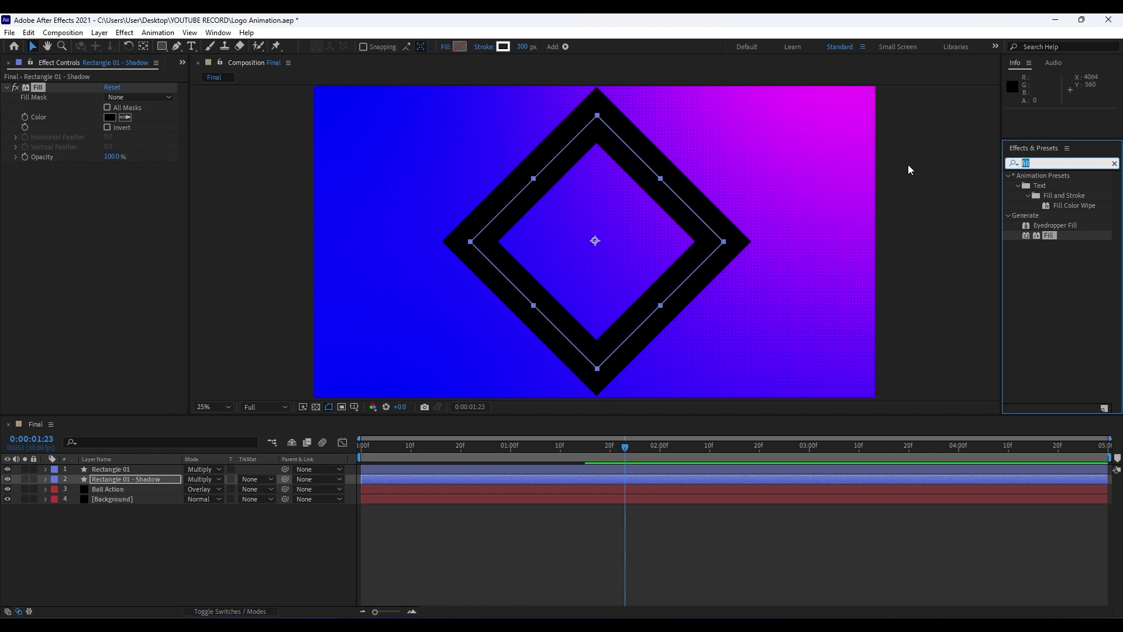
{"action": "type", "text": "radial fas"}
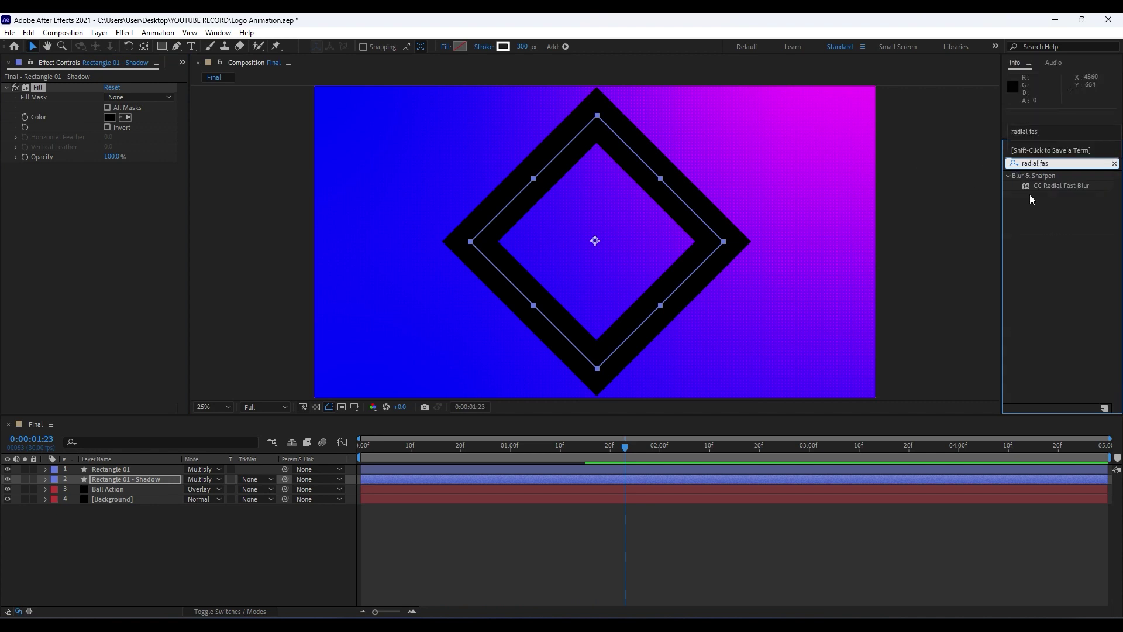
{"action": "left_click_drag", "start_coordinate": [1061, 185], "coordinate": [150, 481]}
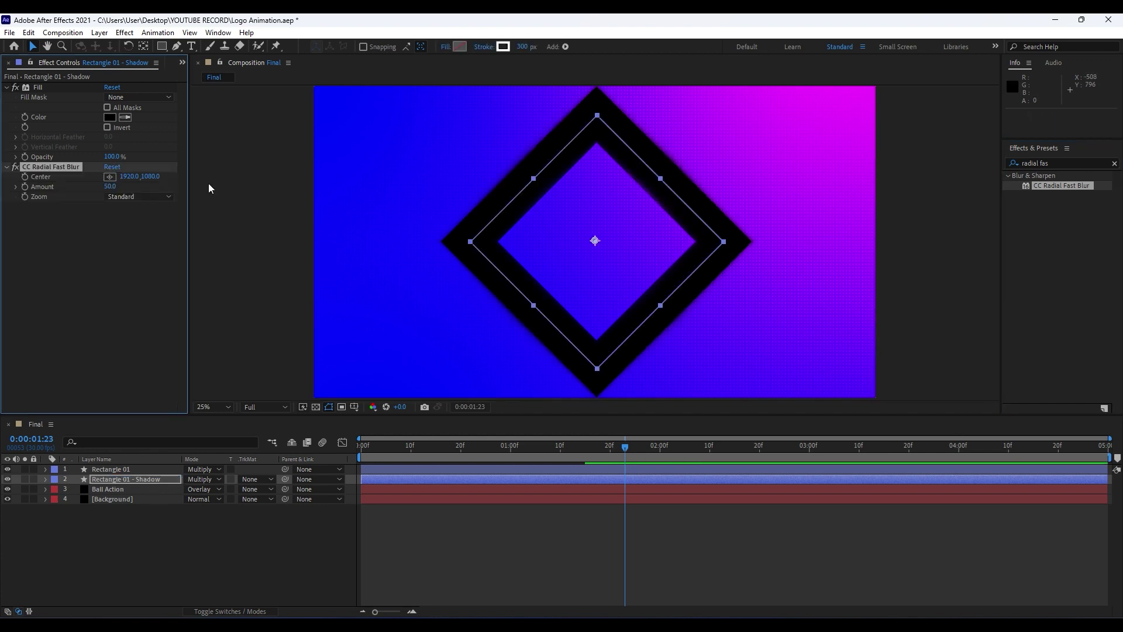
Step: Place the radial blur's center at 620, 196 near the upper-left of the frame and set its Amount to 85
{"action": "left_click", "coordinate": [110, 177]}
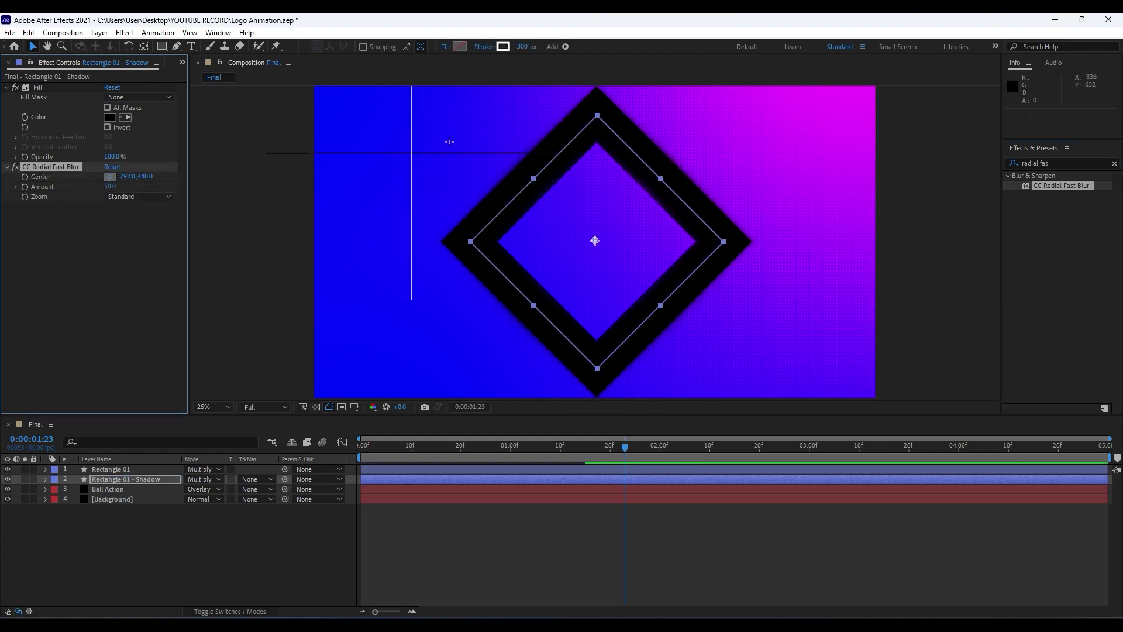
{"action": "left_click", "coordinate": [423, 130]}
{"action": "left_click_drag", "start_coordinate": [422, 127], "coordinate": [404, 111]}
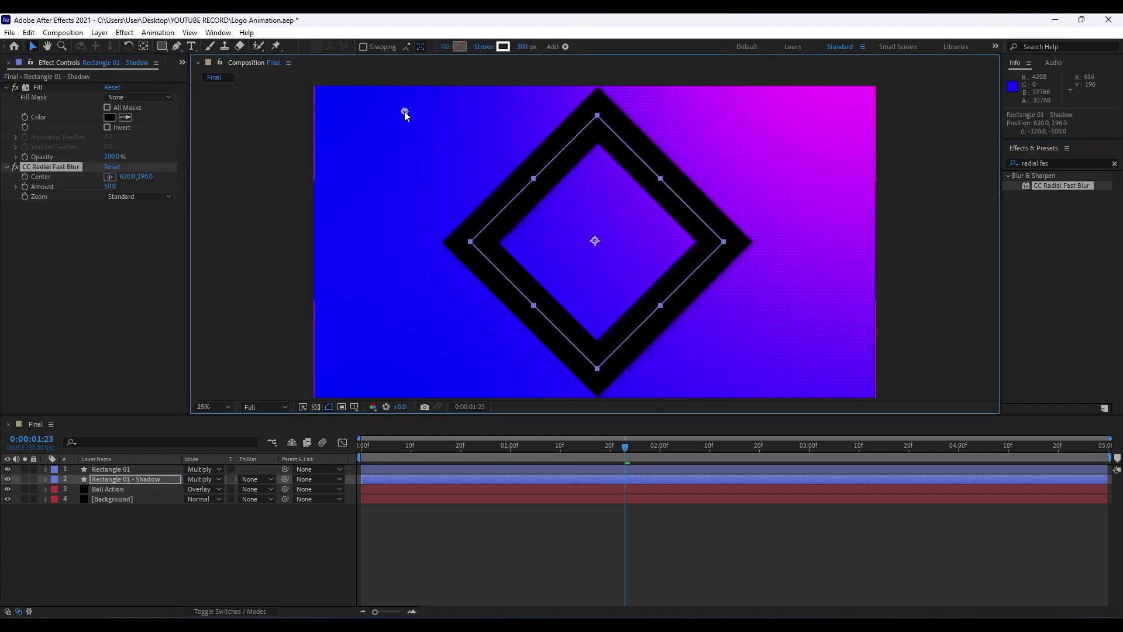
{"action": "left_click_drag", "start_coordinate": [109, 187], "coordinate": [108, 189]}
{"action": "left_click", "coordinate": [111, 187]}
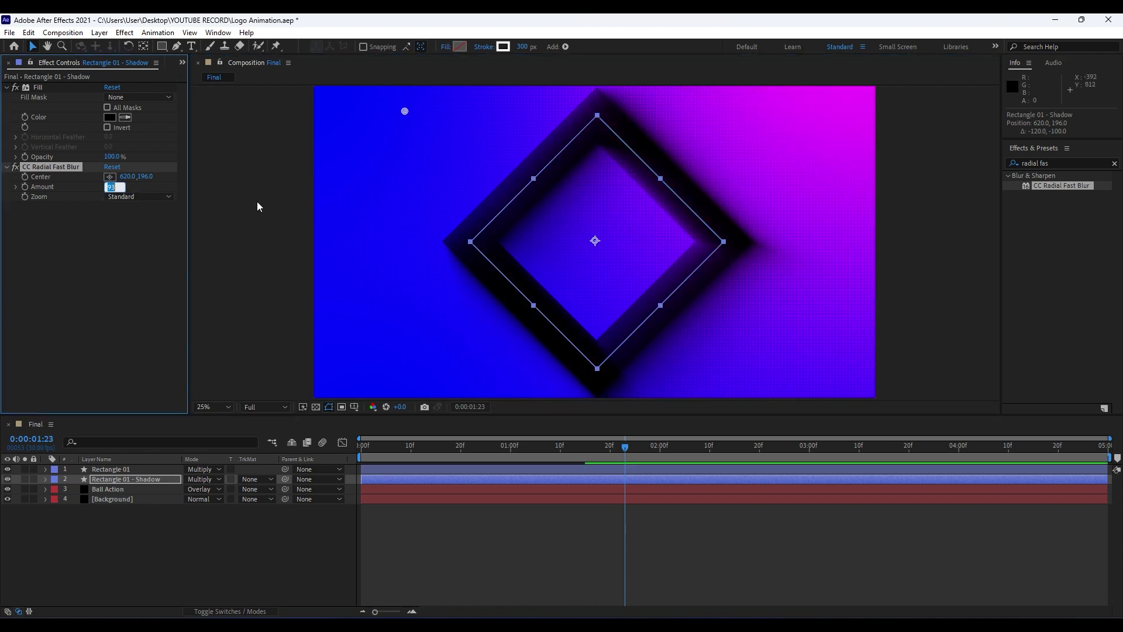
{"action": "type", "text": "85"}
{"action": "left_click", "coordinate": [100, 277]}
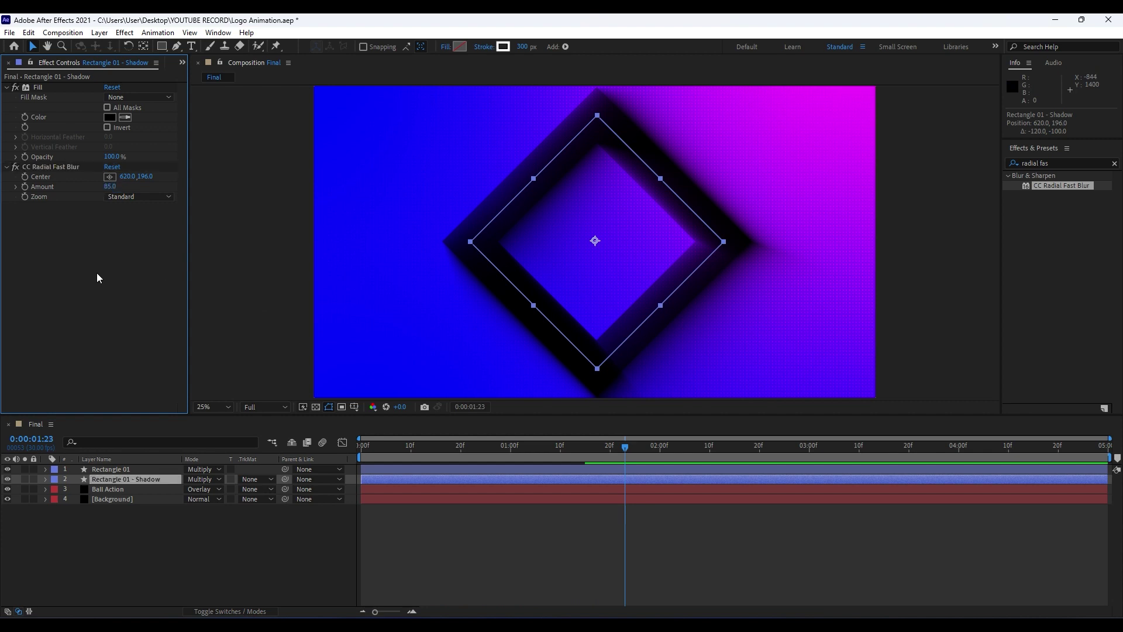
Step: Set the Rectangle 01 - Shadow layer's blending mode to Normal and preview the animation
{"action": "left_click", "coordinate": [202, 480]}
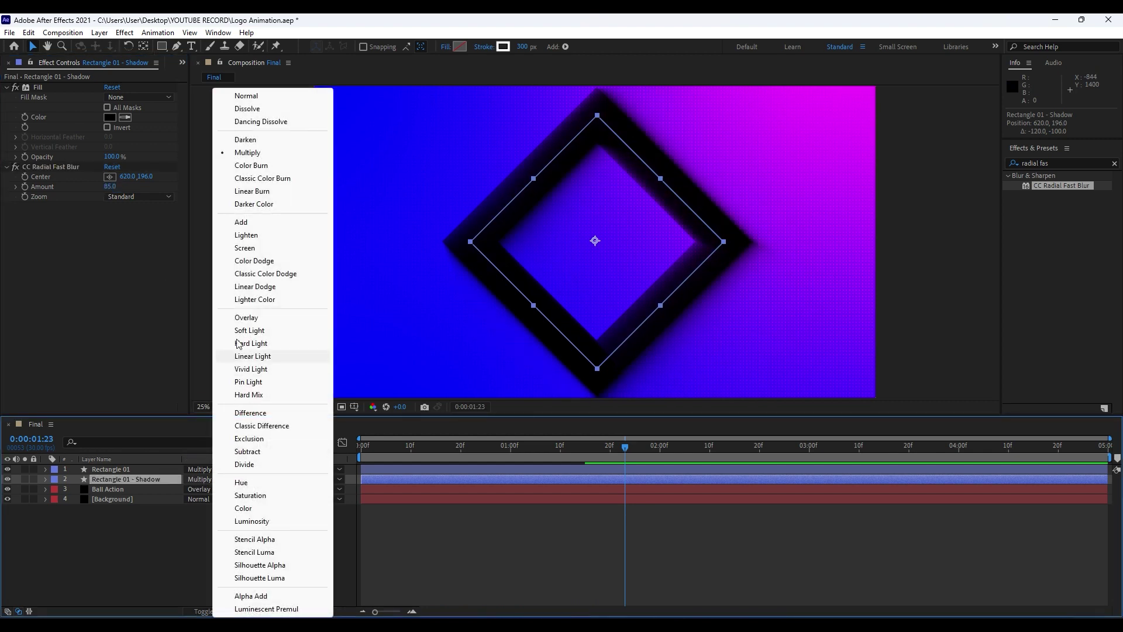
{"action": "left_click", "coordinate": [255, 99]}
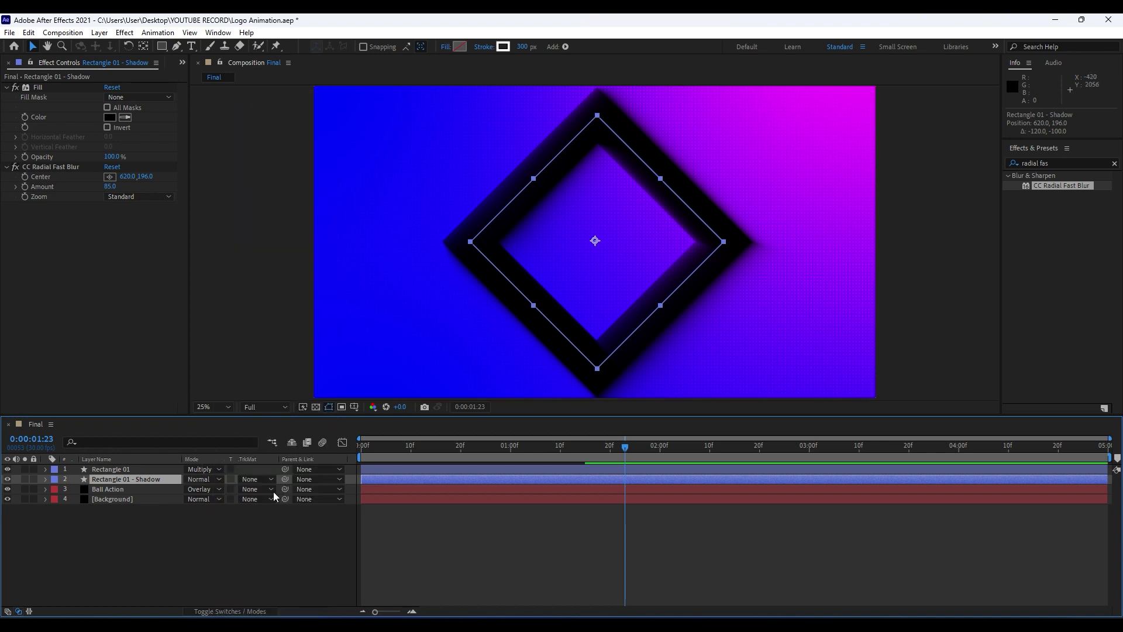
{"action": "left_click", "coordinate": [280, 545]}
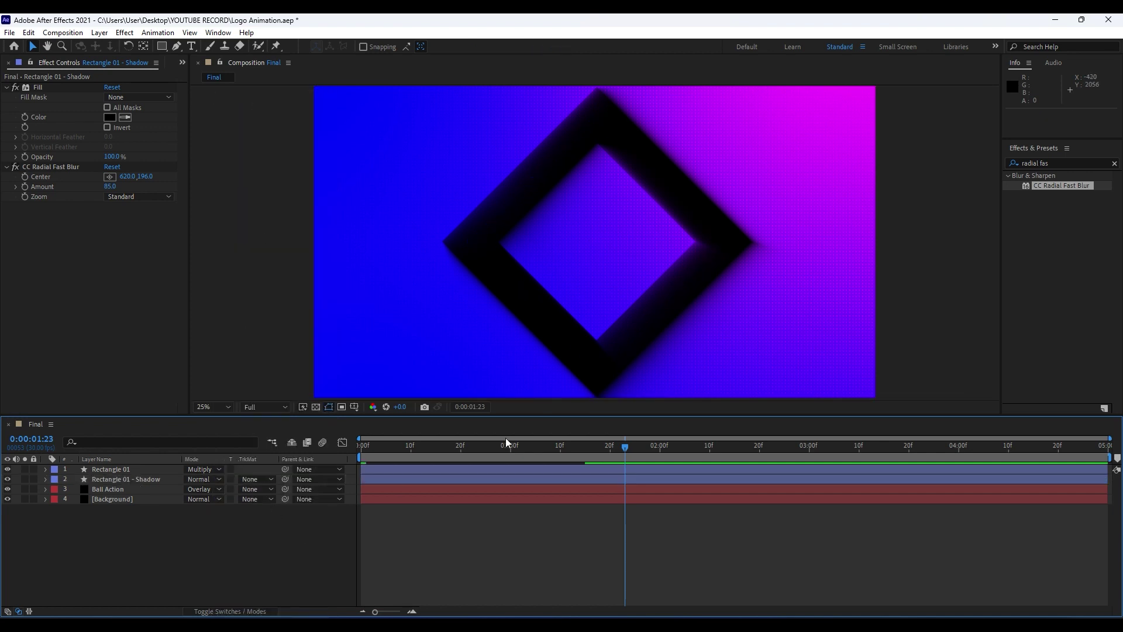
{"action": "key", "text": "space"}
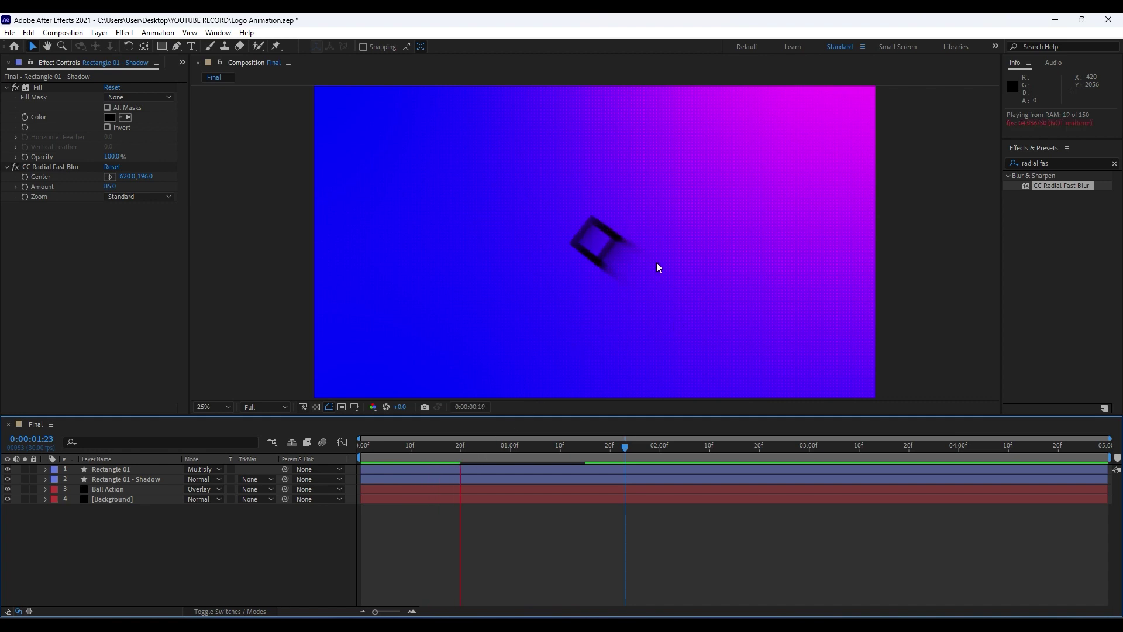
Step: Park the playhead at 0:00:01:20 and set the Rectangle 01 layer's opacity to 60%
{"action": "left_click", "coordinate": [619, 452]}
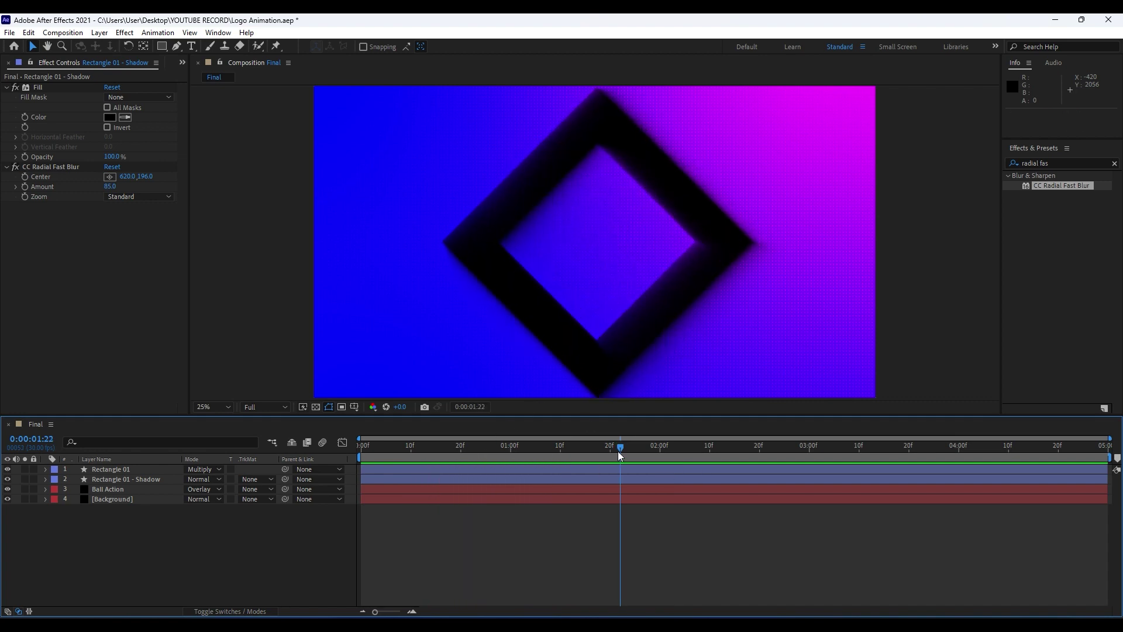
{"action": "left_click_drag", "start_coordinate": [620, 454], "coordinate": [611, 455]}
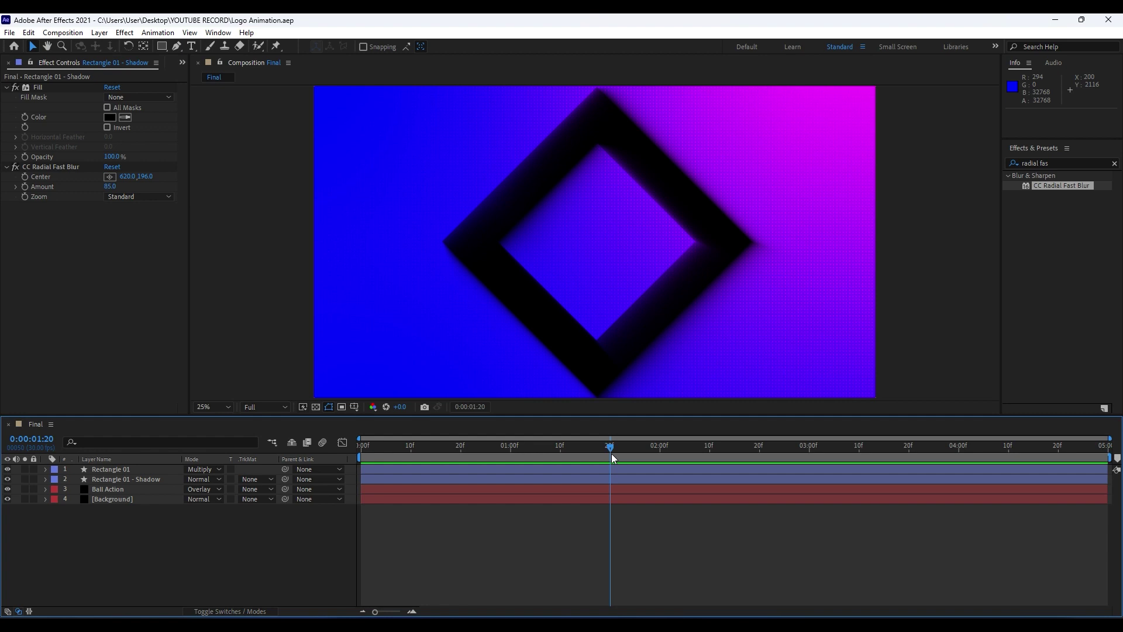
{"action": "left_click", "coordinate": [129, 470]}
{"action": "key", "text": "t"}
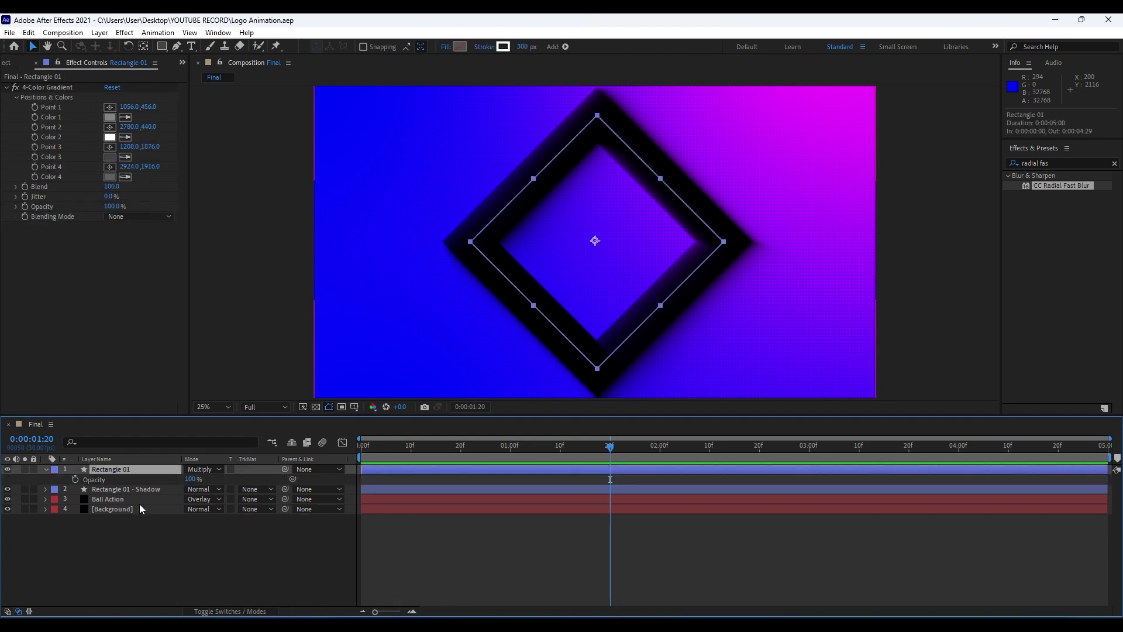
{"action": "left_click", "coordinate": [190, 479]}
{"action": "type", "text": "60"}
{"action": "key", "text": "Return"}
{"action": "left_click", "coordinate": [188, 554]}
{"action": "left_click", "coordinate": [47, 470]}
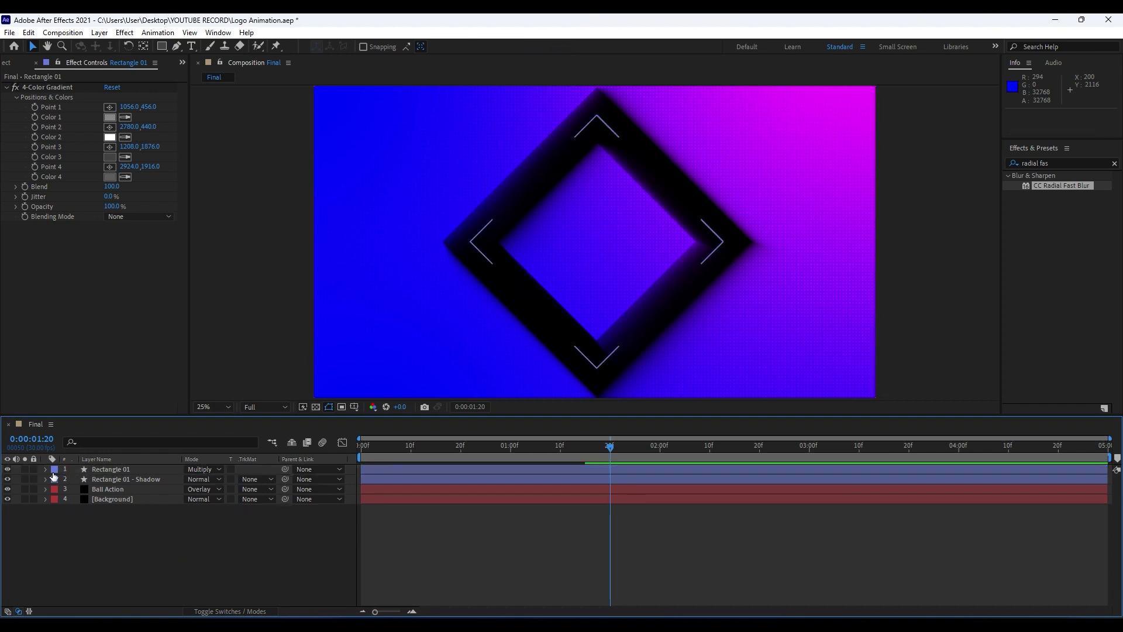
Step: Set the Rectangle 01 - Shadow layer's opacity to 40% and scrub through the diamond animation, stopping at 0:00:01:09
{"action": "left_click", "coordinate": [156, 479]}
{"action": "key", "text": "t"}
{"action": "left_click", "coordinate": [193, 489]}
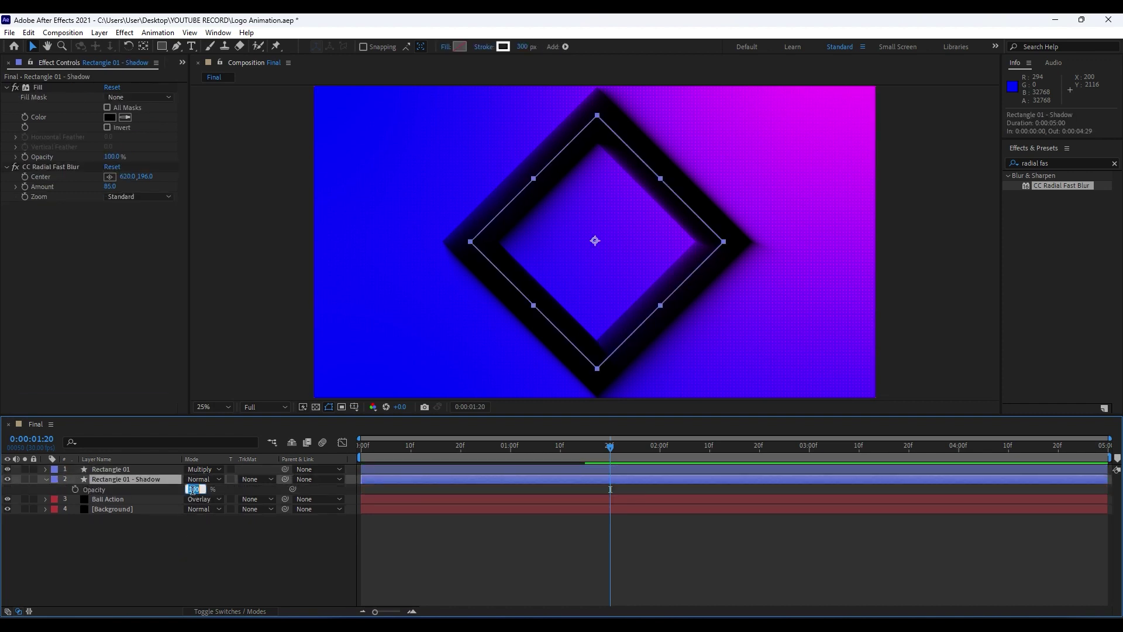
{"action": "type", "text": "40"}
{"action": "left_click", "coordinate": [213, 556]}
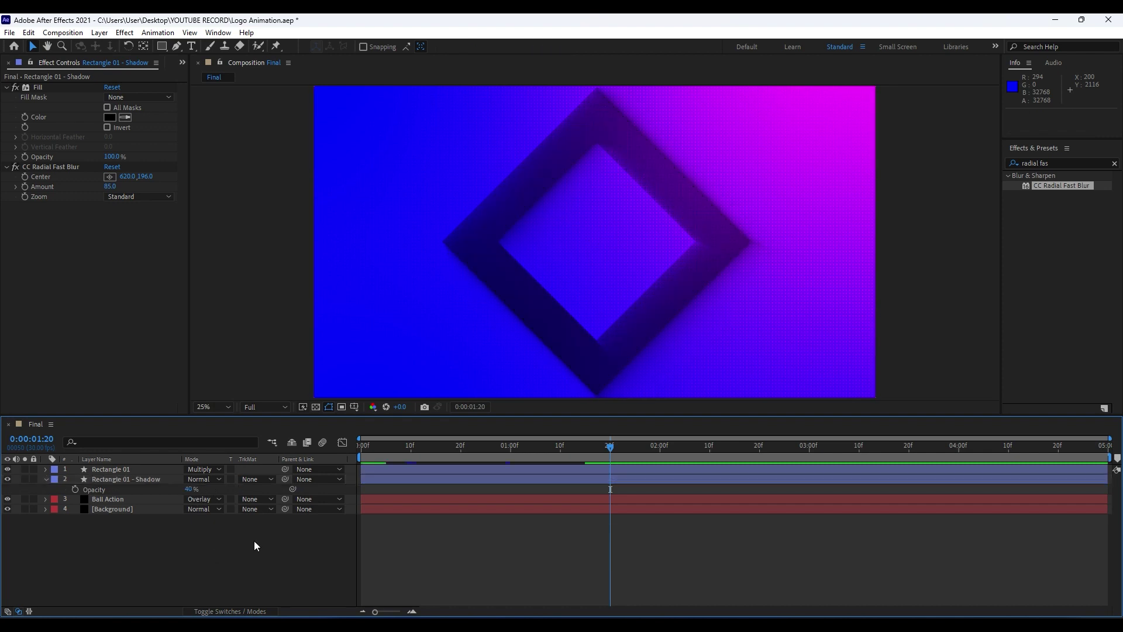
{"action": "left_click", "coordinate": [45, 479]}
{"action": "left_click", "coordinate": [456, 446]}
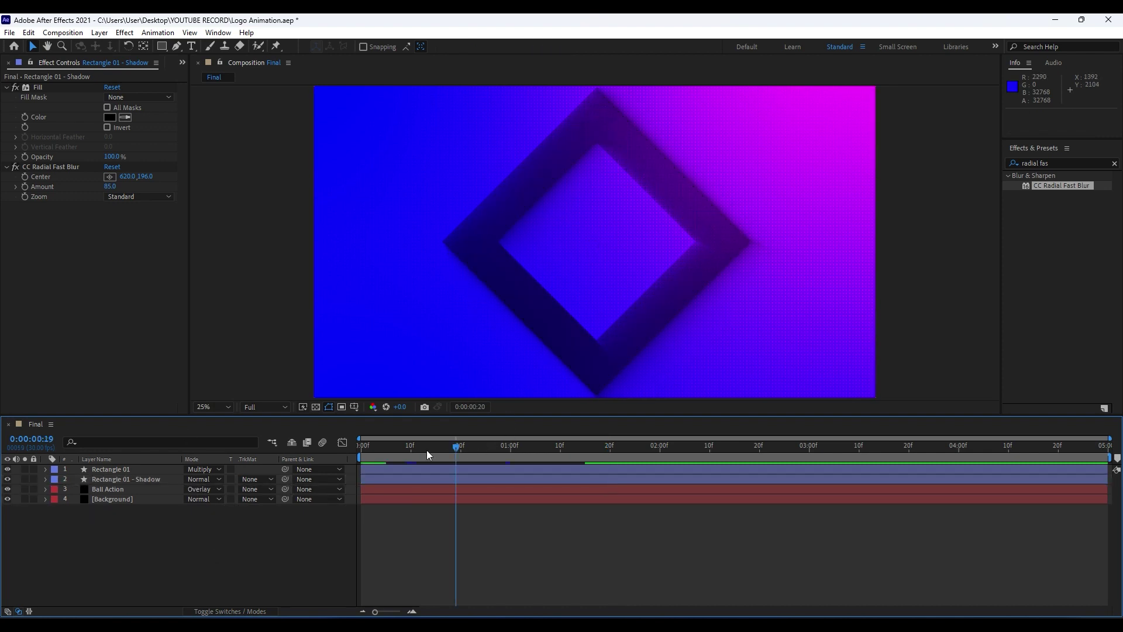
{"action": "left_click_drag", "start_coordinate": [426, 450], "coordinate": [634, 437]}
{"action": "left_click_drag", "start_coordinate": [506, 449], "coordinate": [556, 457]}
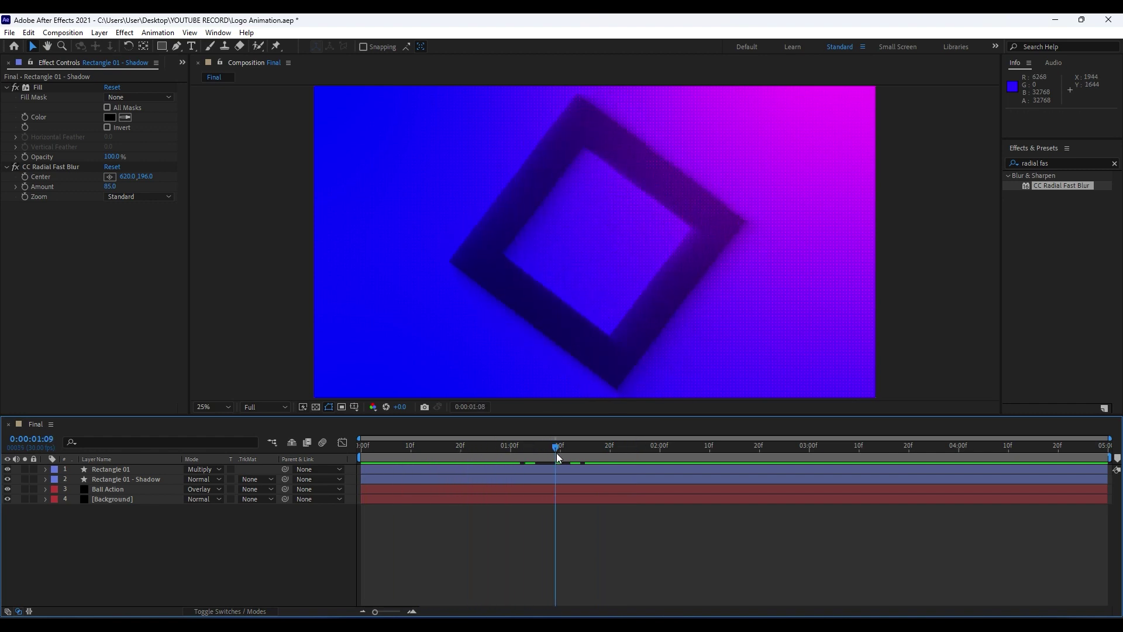
Step: Duplicate the Rectangle 01 layer and set the copy's opacity to 100%
{"action": "left_click", "coordinate": [129, 471]}
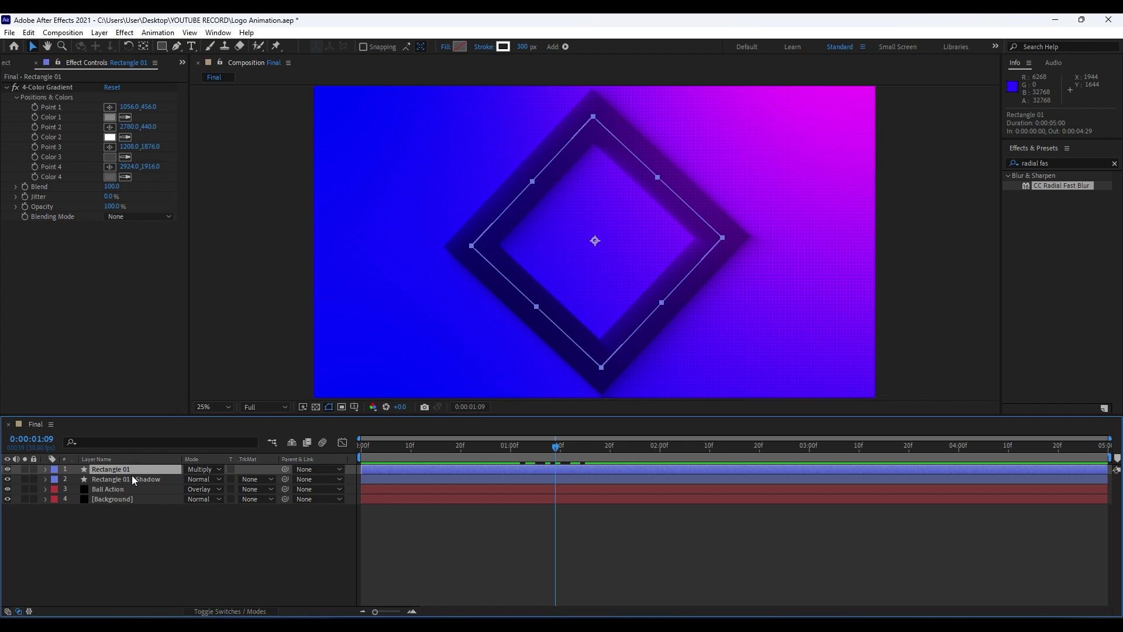
{"action": "key", "text": "ctrl+d"}
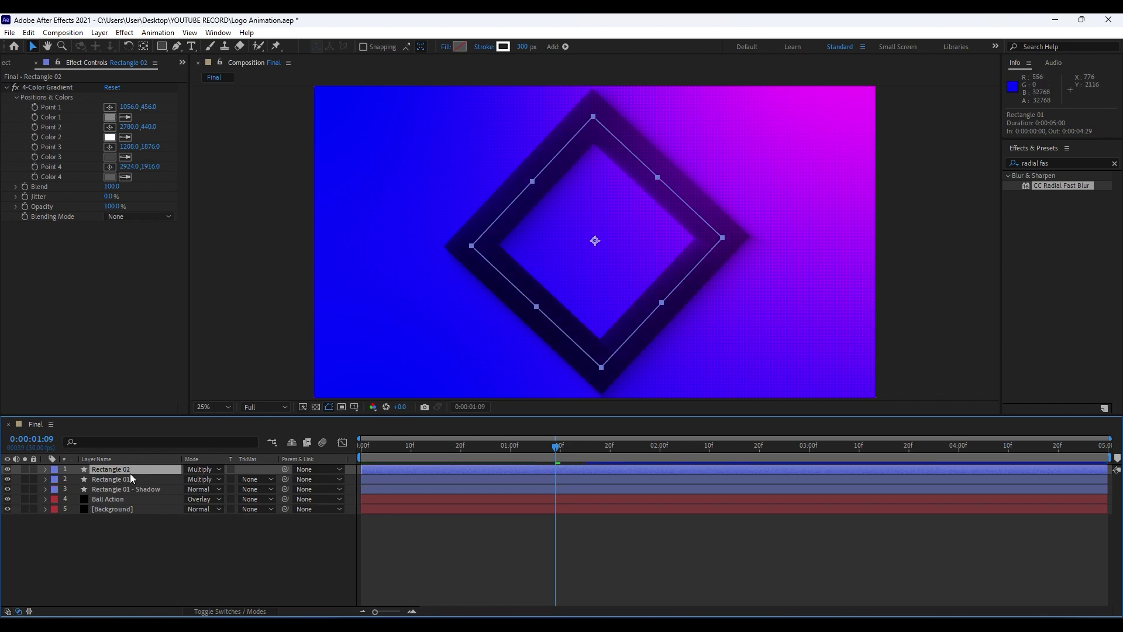
{"action": "key", "text": "t"}
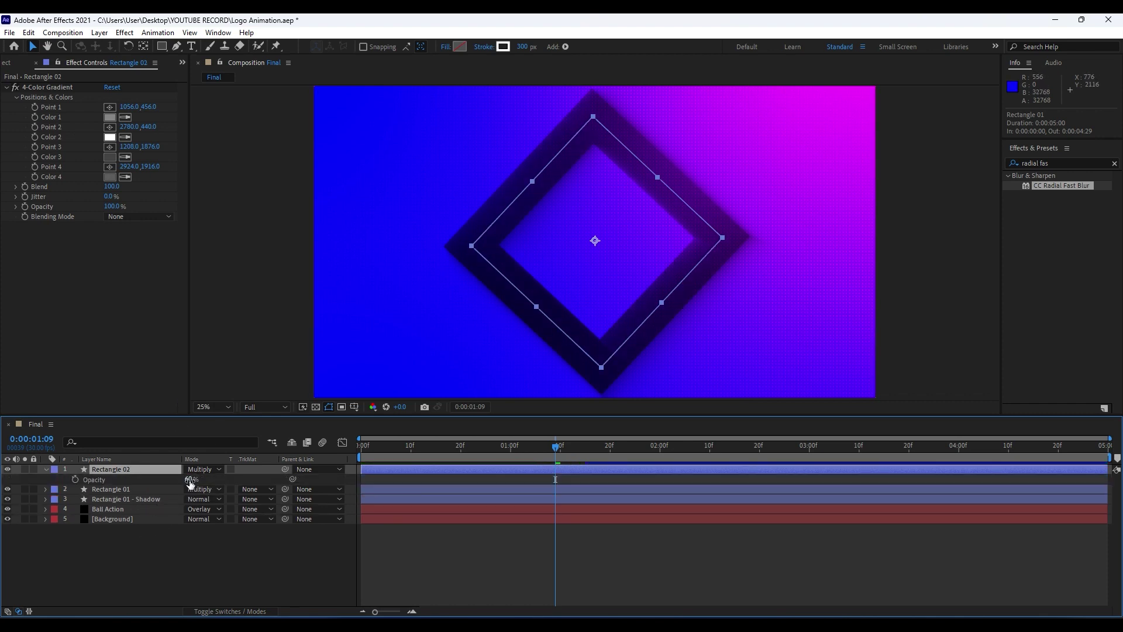
{"action": "left_click", "coordinate": [190, 479]}
{"action": "type", "text": "100"}
{"action": "key", "text": "Return"}
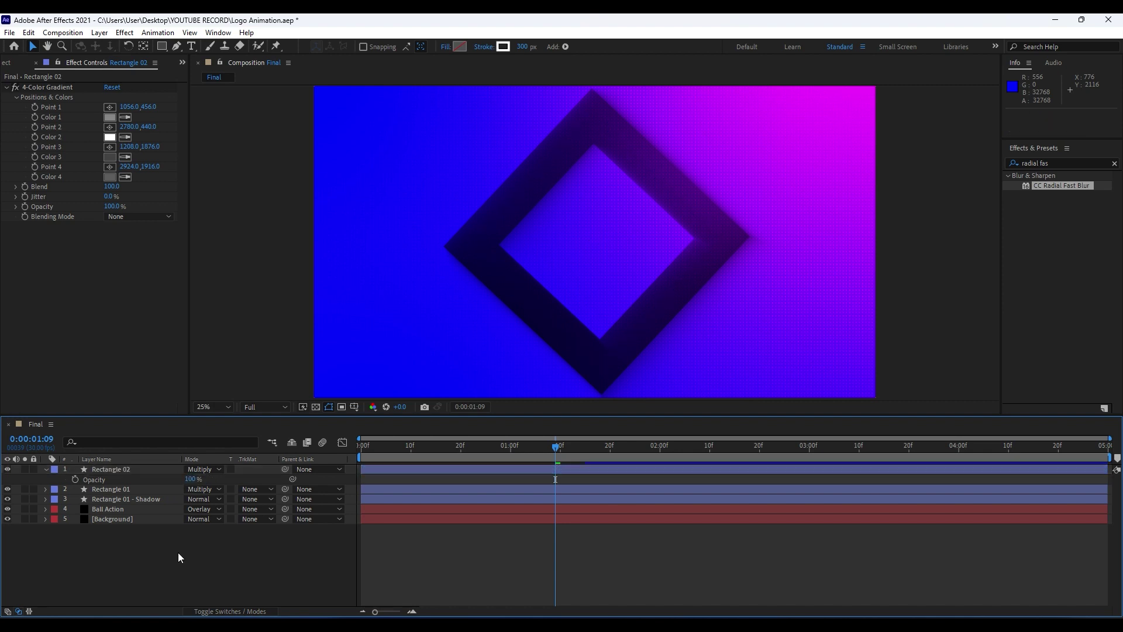
Step: Set the stroke width of the Rectangle 02 shape to 200 px
{"action": "left_click", "coordinate": [524, 47]}
{"action": "type", "text": "200"}
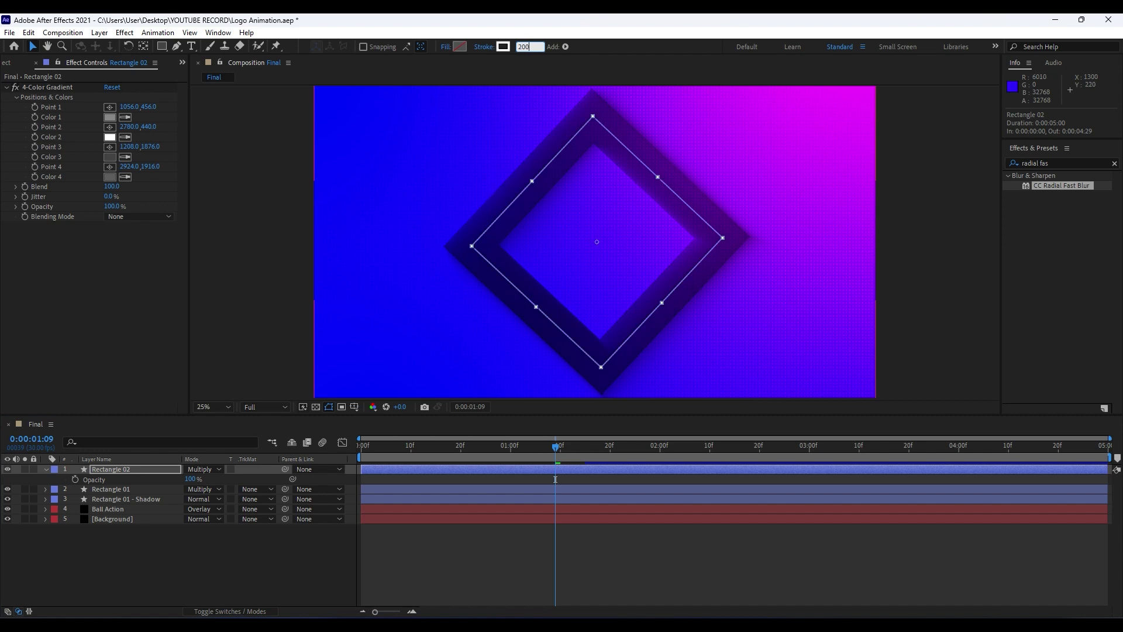
{"action": "key", "text": "Return"}
{"action": "left_click", "coordinate": [162, 320]}
{"action": "left_click", "coordinate": [129, 543]}
Step: Apply the Venetian Blinds transition effect to the Rectangle 02 layer
{"action": "left_click", "coordinate": [114, 468]}
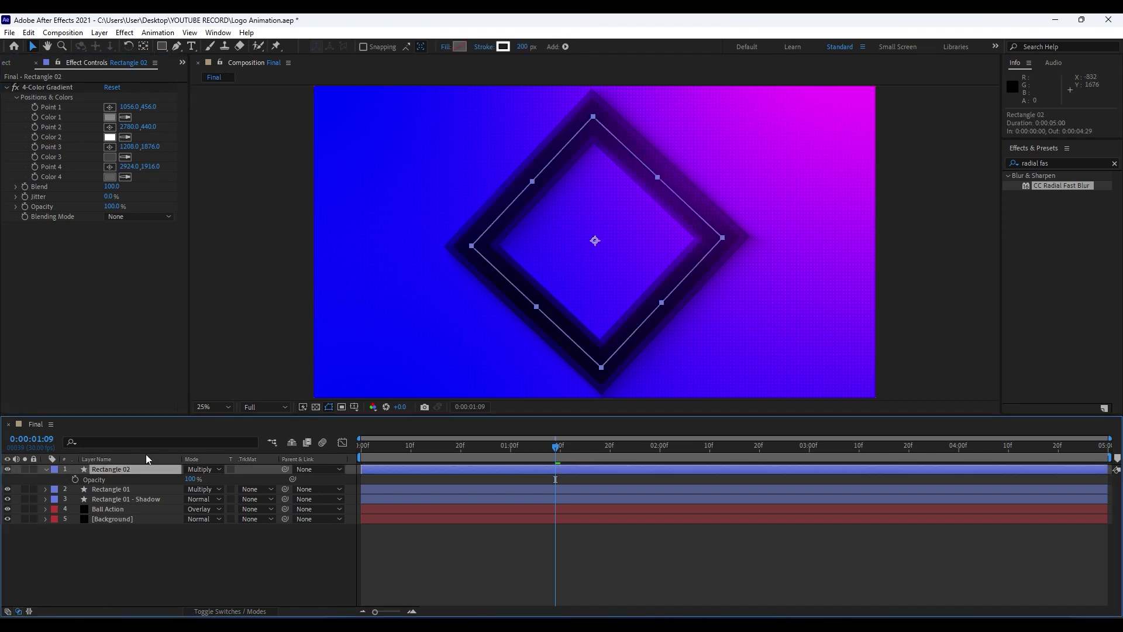
{"action": "left_click", "coordinate": [1059, 163]}
{"action": "type", "text": "venetian"}
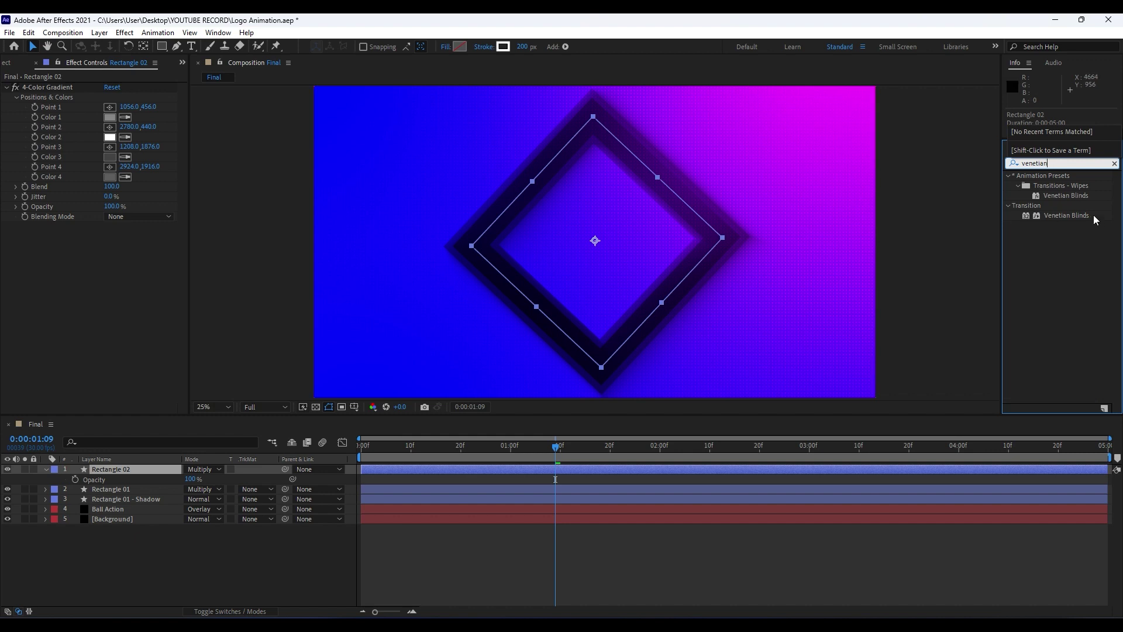
{"action": "left_click_drag", "start_coordinate": [1066, 215], "coordinate": [118, 470]}
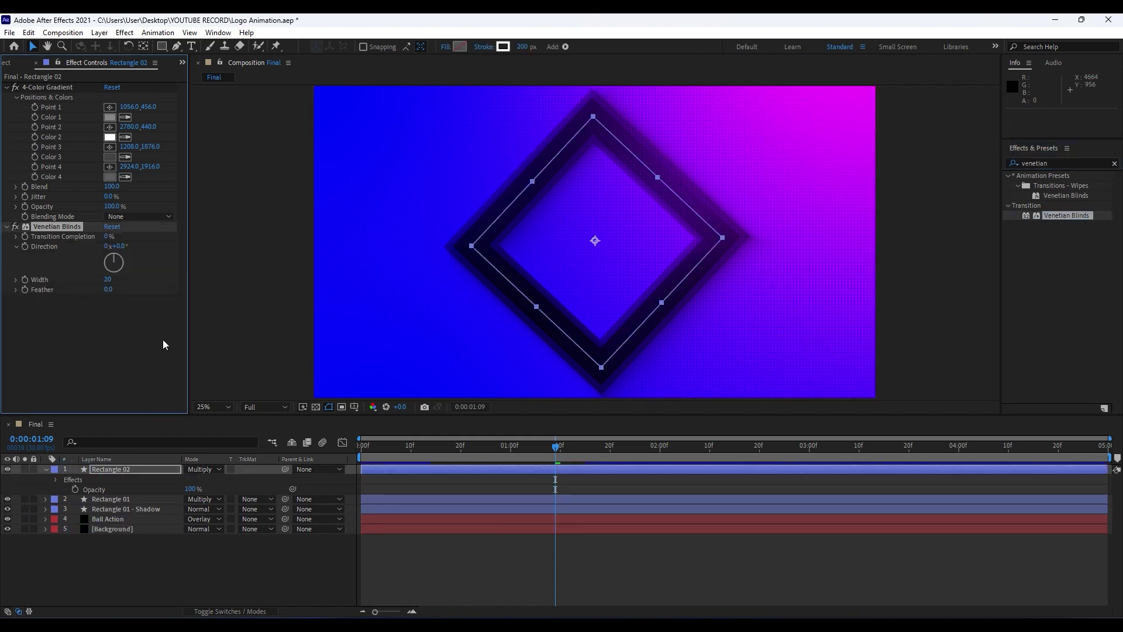
Step: Set the Venetian Blinds Transition Completion to 70%, Direction to 90° and Width to 40
{"action": "left_click", "coordinate": [108, 237]}
{"action": "key", "text": "Return"}
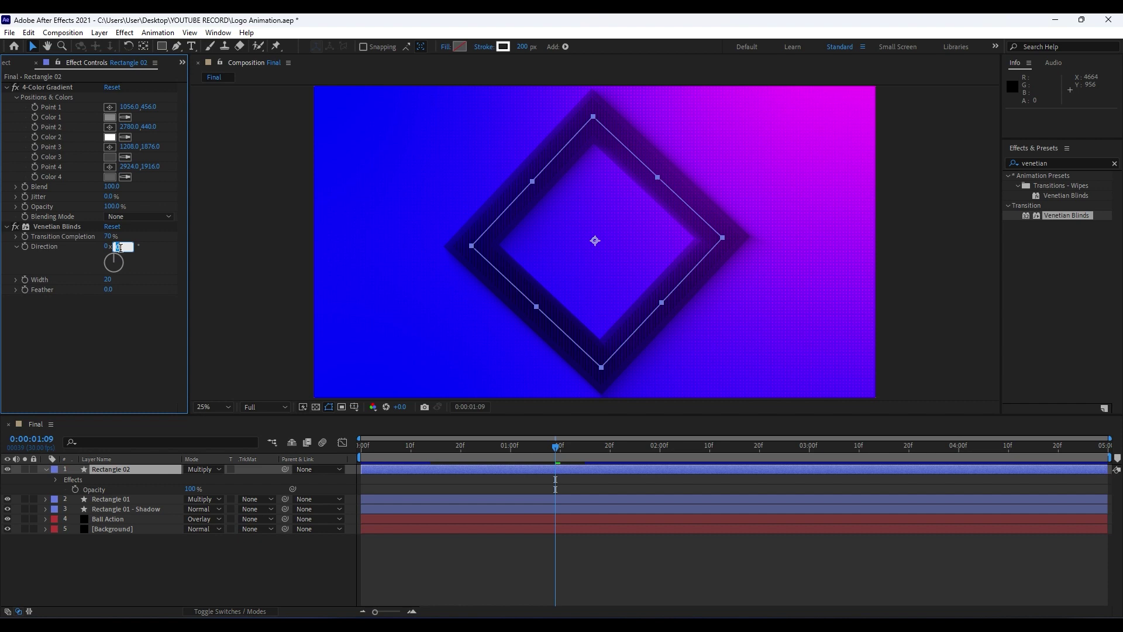
{"action": "type", "text": "0"}
{"action": "key", "text": "Return"}
{"action": "left_click", "coordinate": [107, 279]}
{"action": "type", "text": "40"}
{"action": "key", "text": "Return"}
{"action": "key", "text": "period"}
{"action": "key", "text": "comma"}
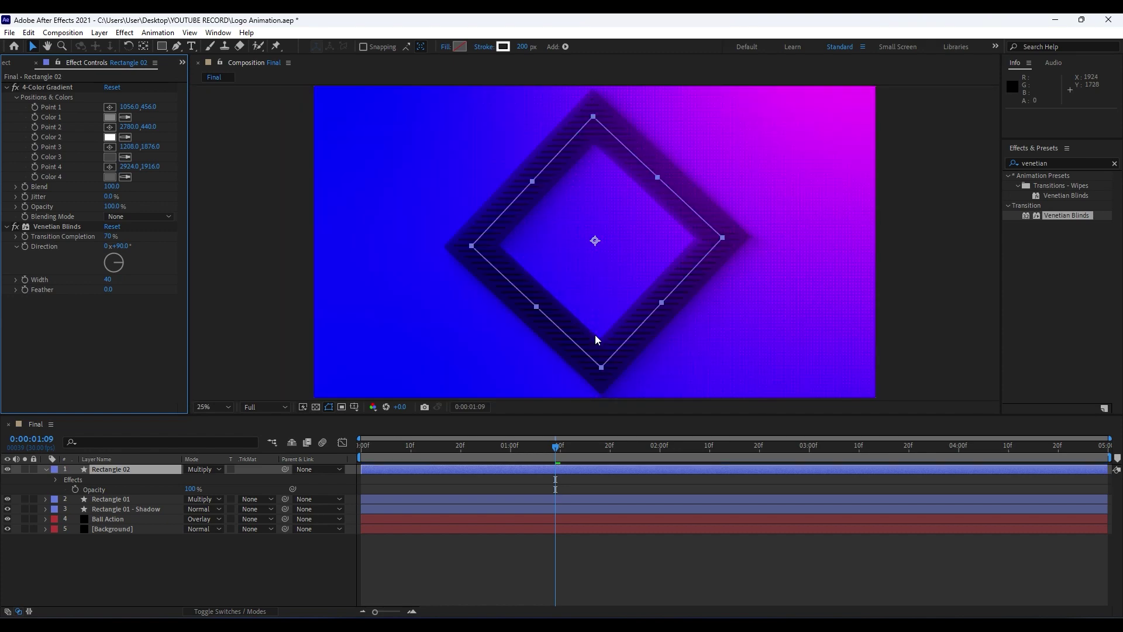
{"action": "left_click", "coordinate": [218, 577]}
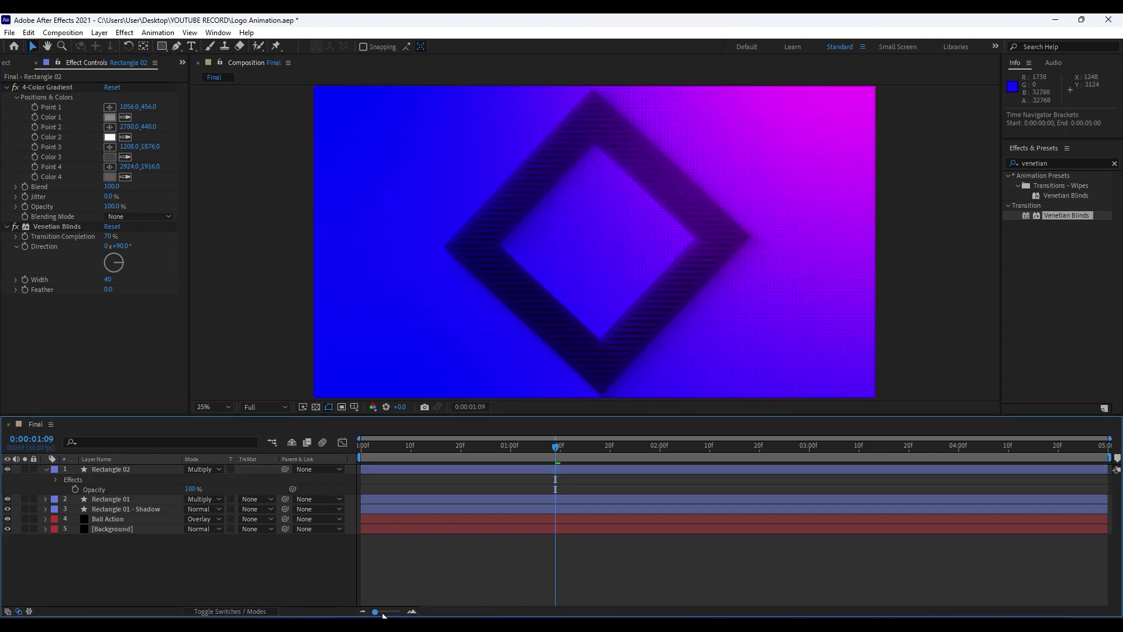
Step: Shift the Rectangle 02 layer in time so it starts at frame 5
{"action": "left_click_drag", "start_coordinate": [383, 614], "coordinate": [397, 611]}
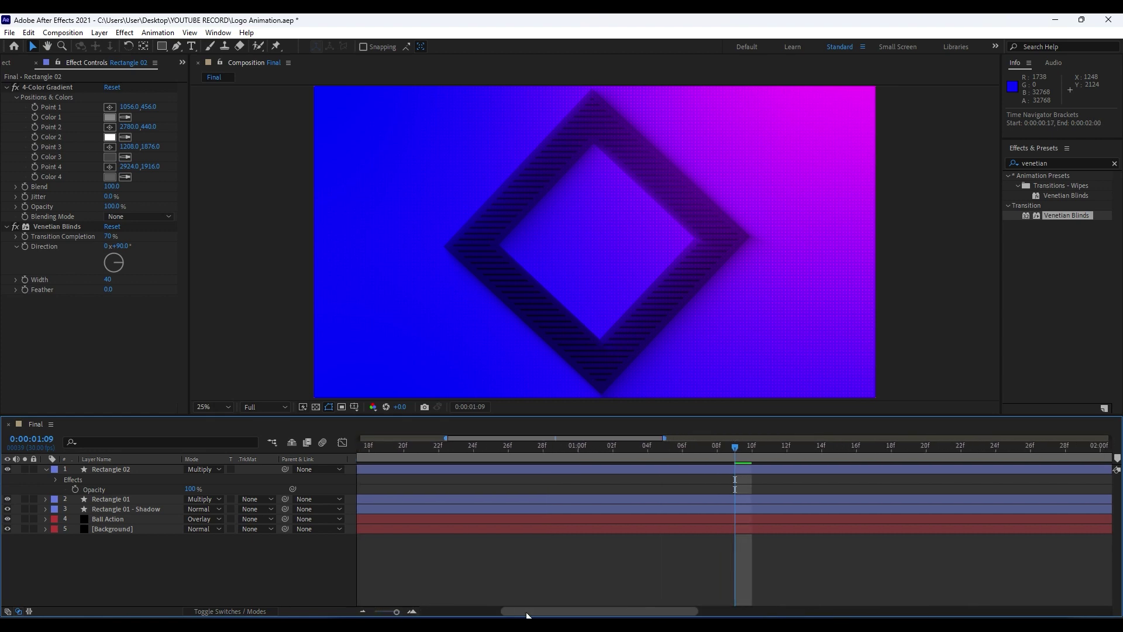
{"action": "left_click_drag", "start_coordinate": [526, 614], "coordinate": [413, 613]}
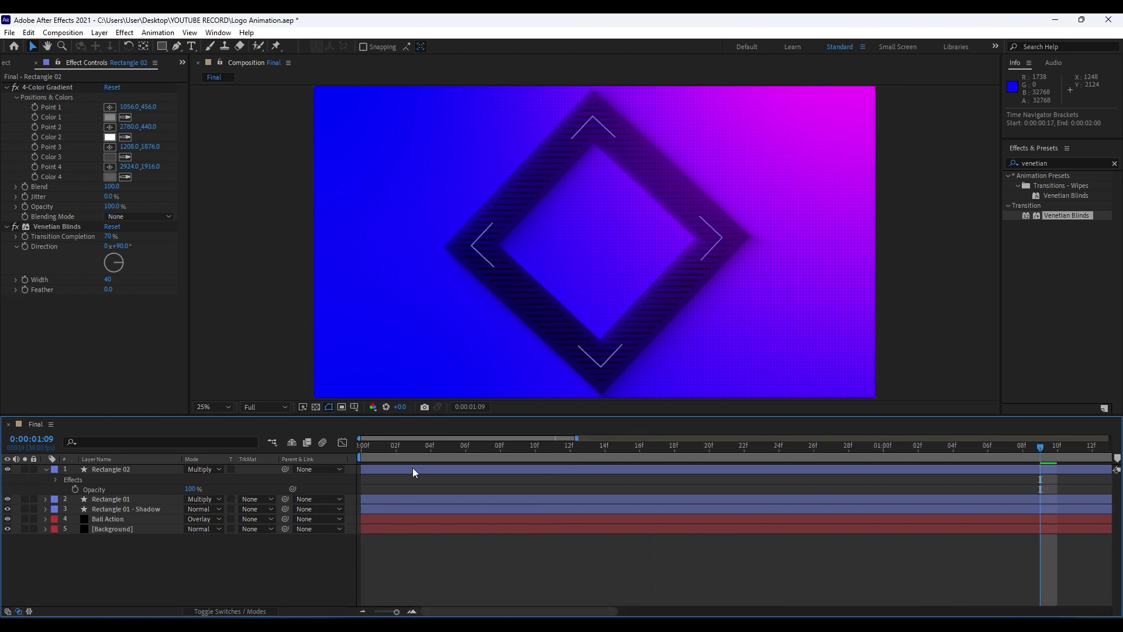
{"action": "left_click_drag", "start_coordinate": [371, 470], "coordinate": [464, 471]}
Step: Preview the offset diamond animation, return the playhead to 0:00:00:00 and save the project
{"action": "key", "text": "space"}
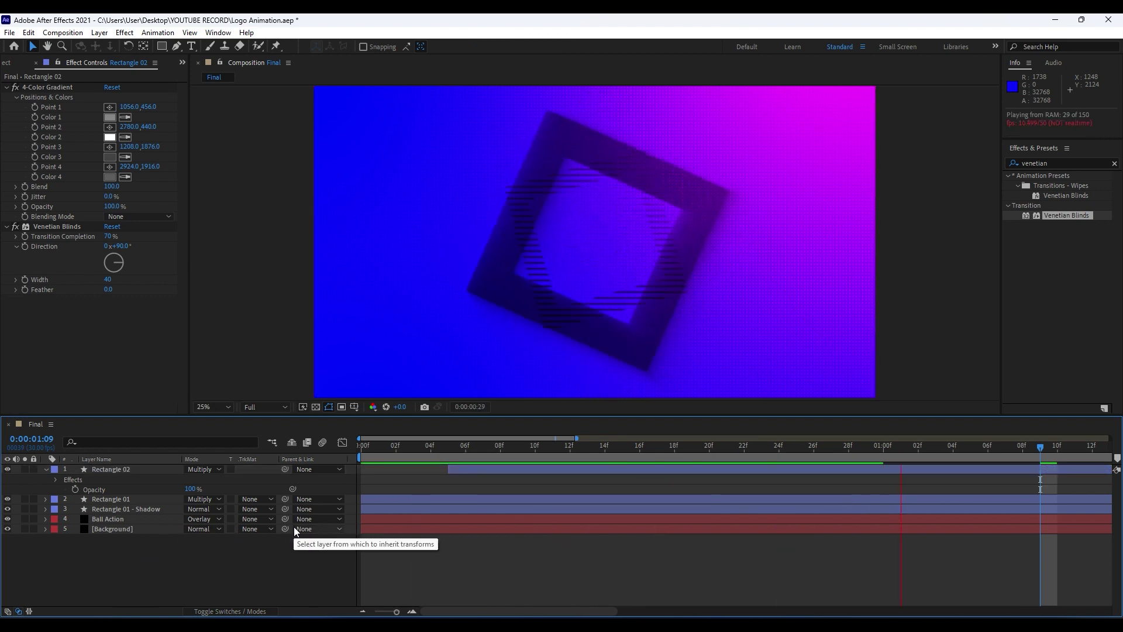
{"action": "left_click", "coordinate": [419, 448]}
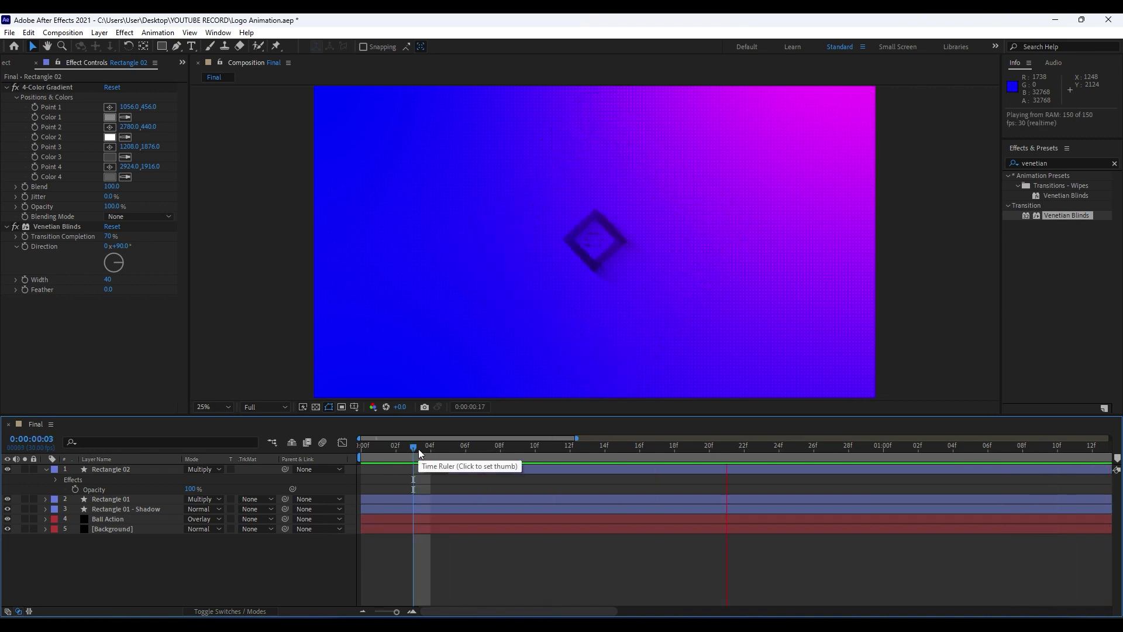
{"action": "left_click_drag", "start_coordinate": [508, 446], "coordinate": [358, 448]}
{"action": "key", "text": "ctrl+s"}
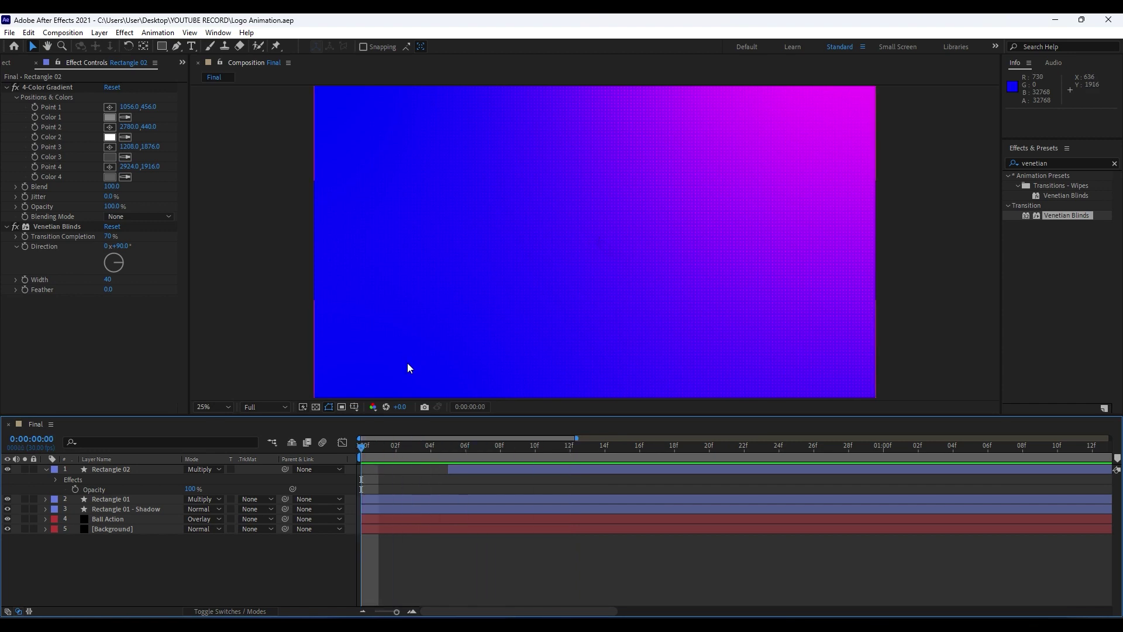
Step: Add a Bevel and Emboss layer style to the Rectangle 01 layer and expand its settings
{"action": "left_click", "coordinate": [114, 500]}
{"action": "right_click", "coordinate": [114, 501]}
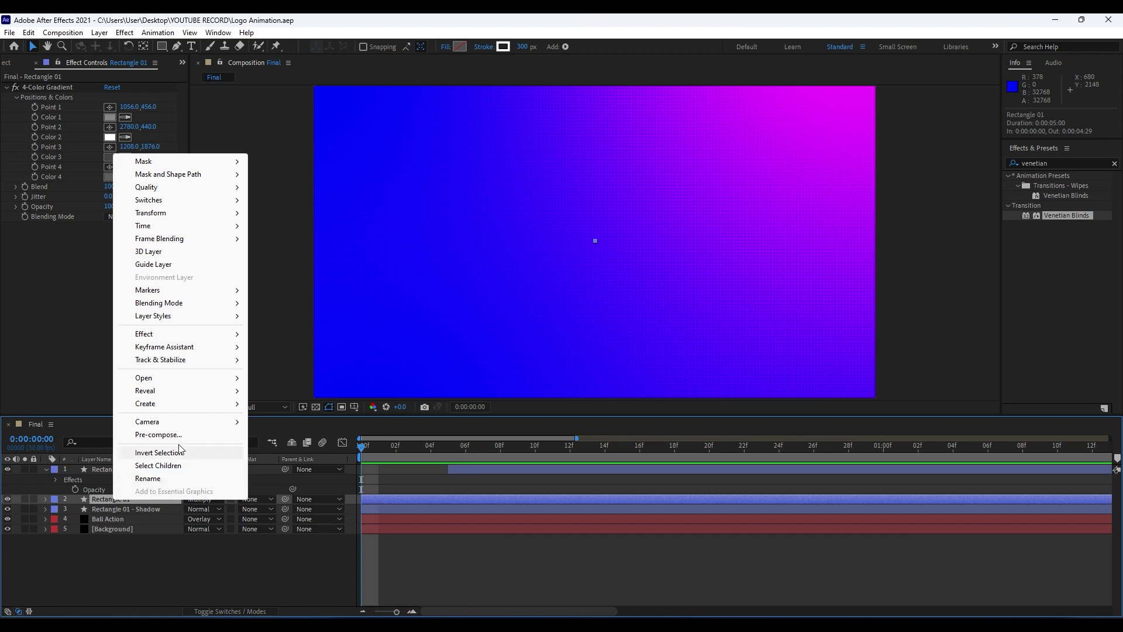
{"action": "mouse_move", "coordinate": [193, 316]}
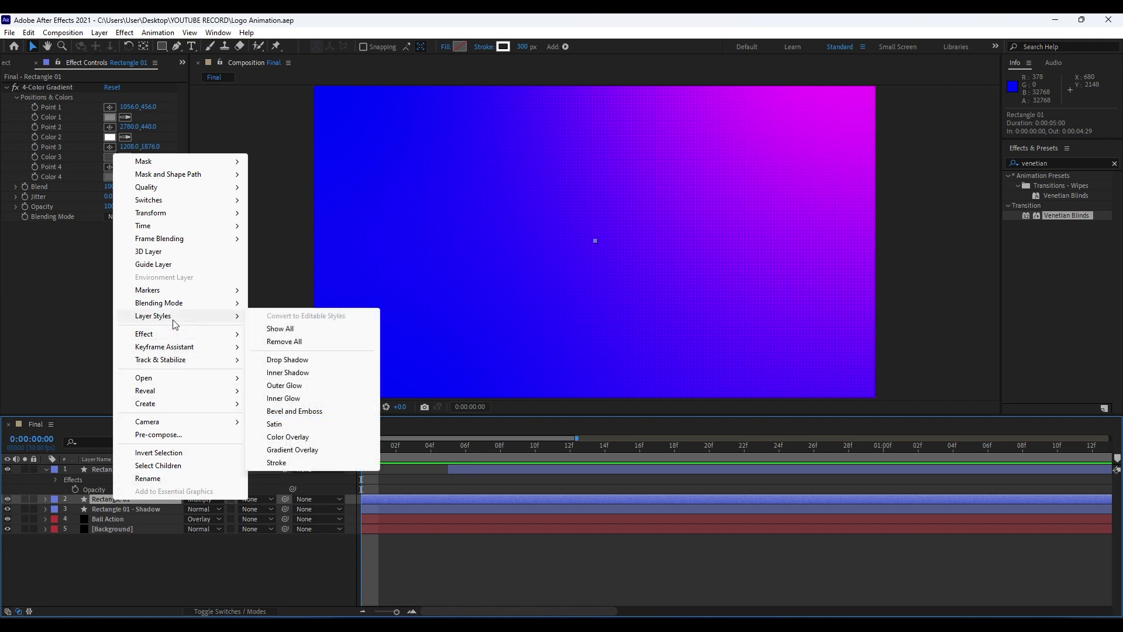
{"action": "left_click", "coordinate": [295, 412]}
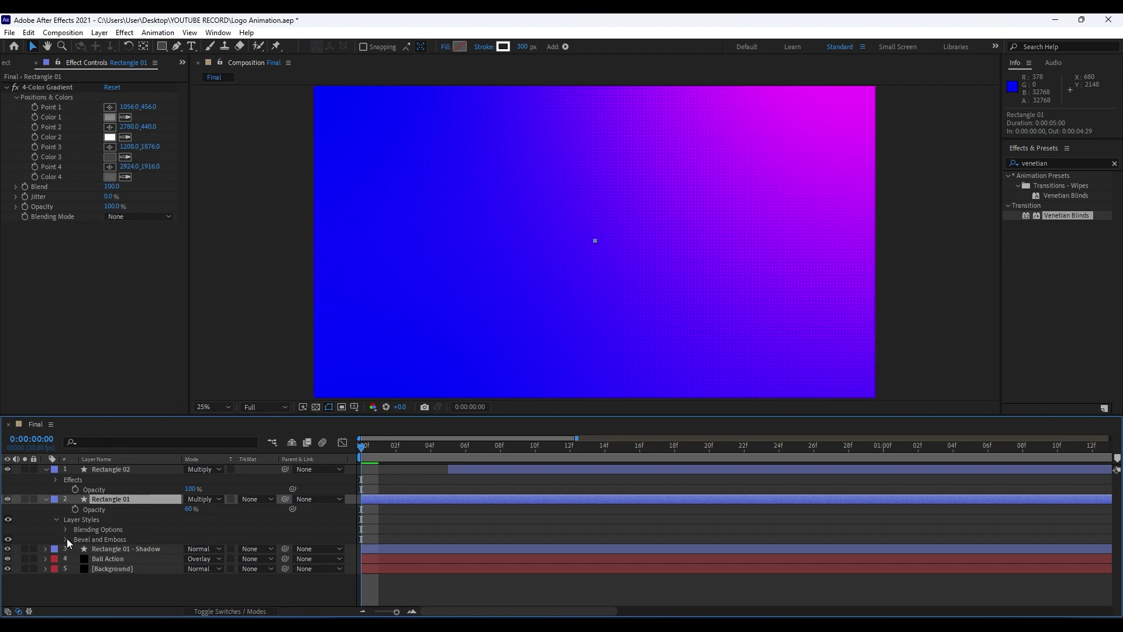
{"action": "left_click", "coordinate": [65, 538]}
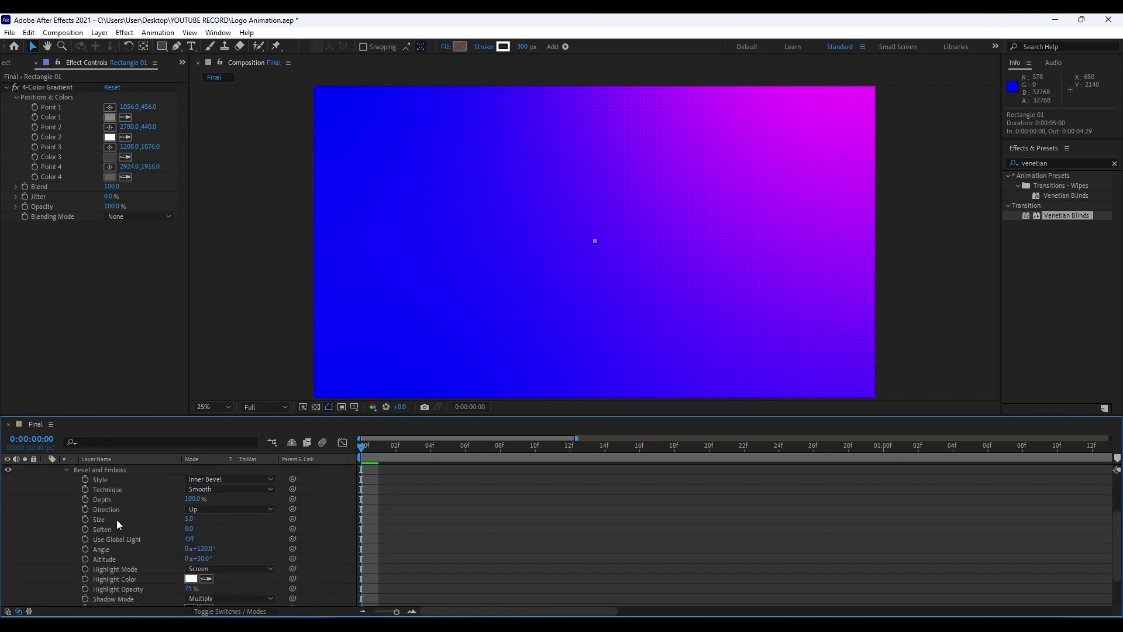
Step: At 0:00:01:10, try a larger Bevel and Emboss Size of about 20 and the Down direction, then restore Up
{"action": "left_click_drag", "start_coordinate": [483, 457], "coordinate": [1052, 465]}
{"action": "key", "text": "alt+bracketleft"}
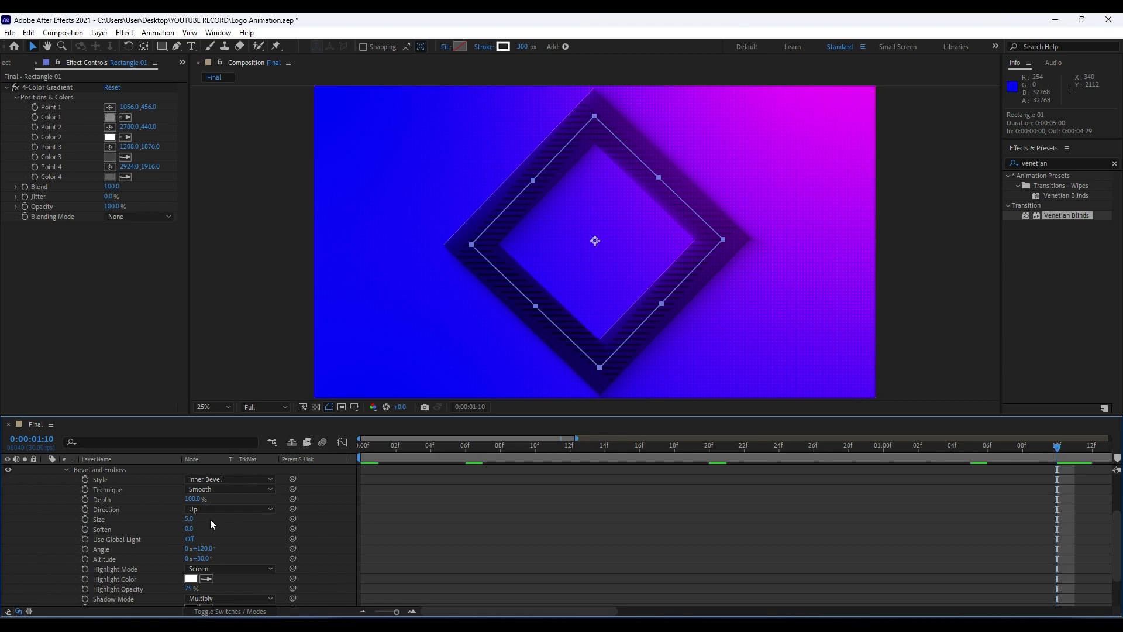
{"action": "left_click_drag", "start_coordinate": [189, 525], "coordinate": [198, 524]}
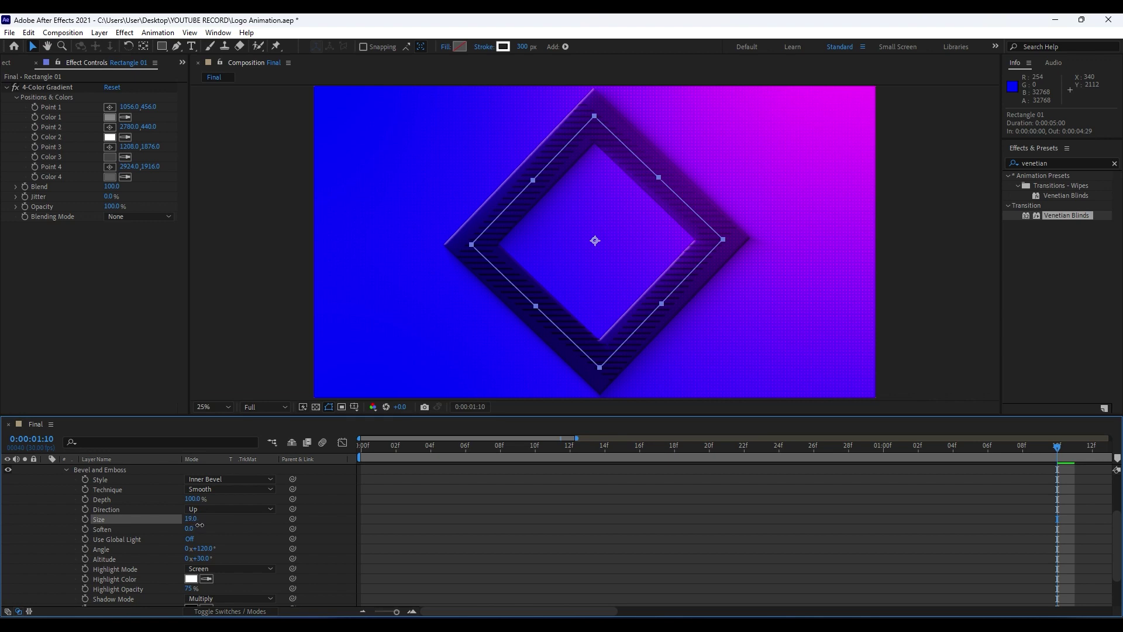
{"action": "left_click", "coordinate": [202, 509]}
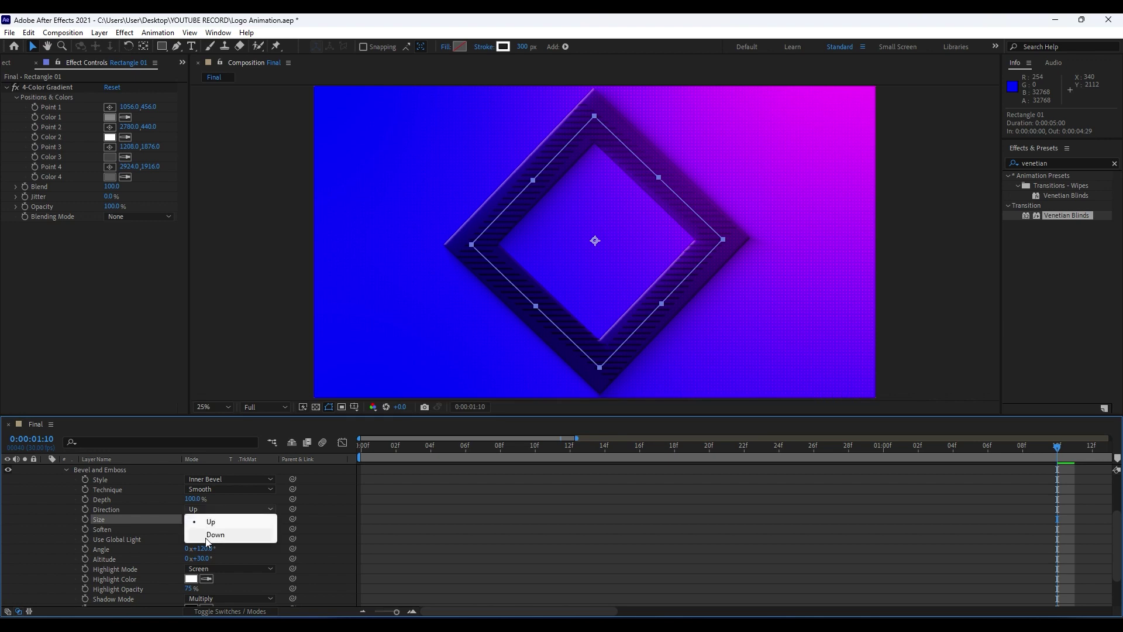
{"action": "left_click", "coordinate": [213, 535]}
{"action": "left_click", "coordinate": [218, 508]}
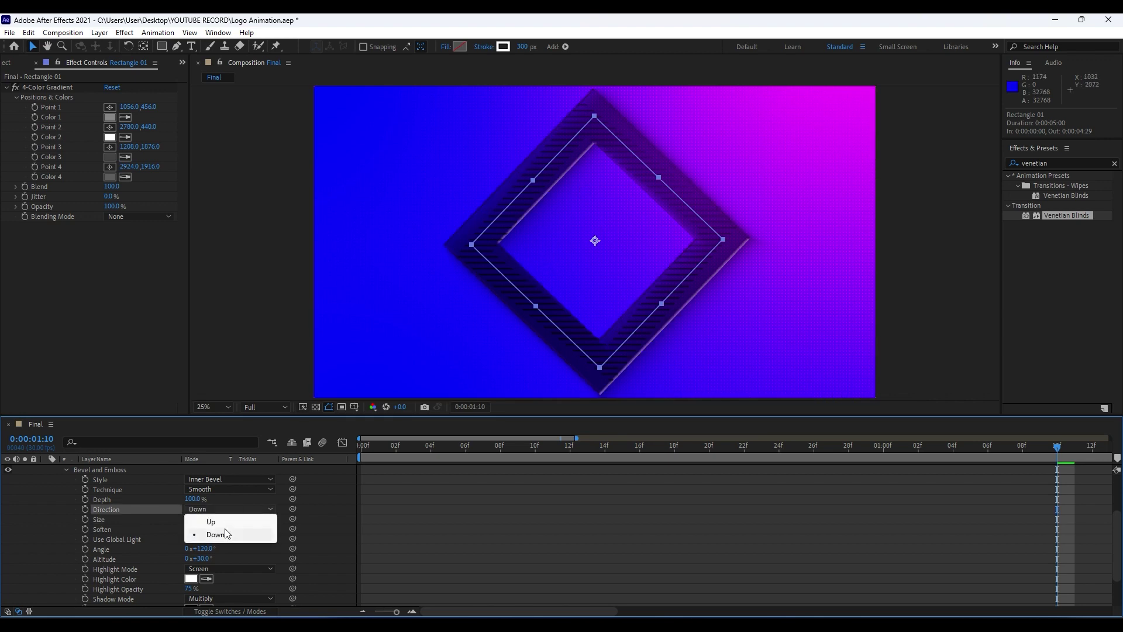
{"action": "left_click", "coordinate": [225, 522]}
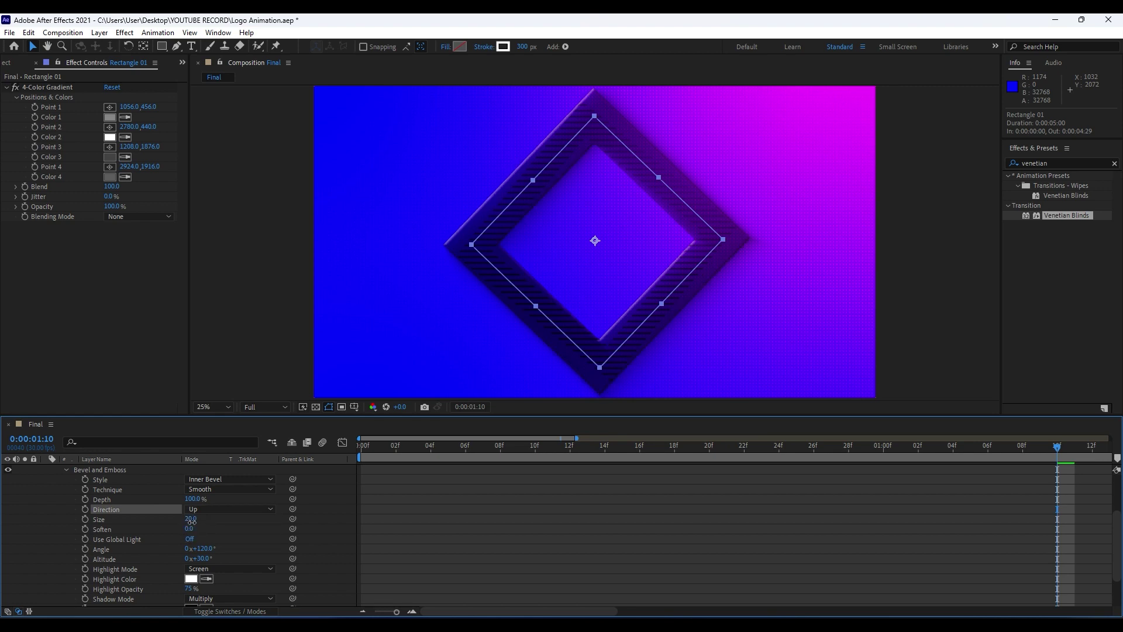
Step: Set the Bevel and Emboss Size of Rectangle 01 to 10 and preview the animation
{"action": "left_click", "coordinate": [192, 519]}
{"action": "type", "text": "10"}
{"action": "left_click", "coordinate": [226, 524]}
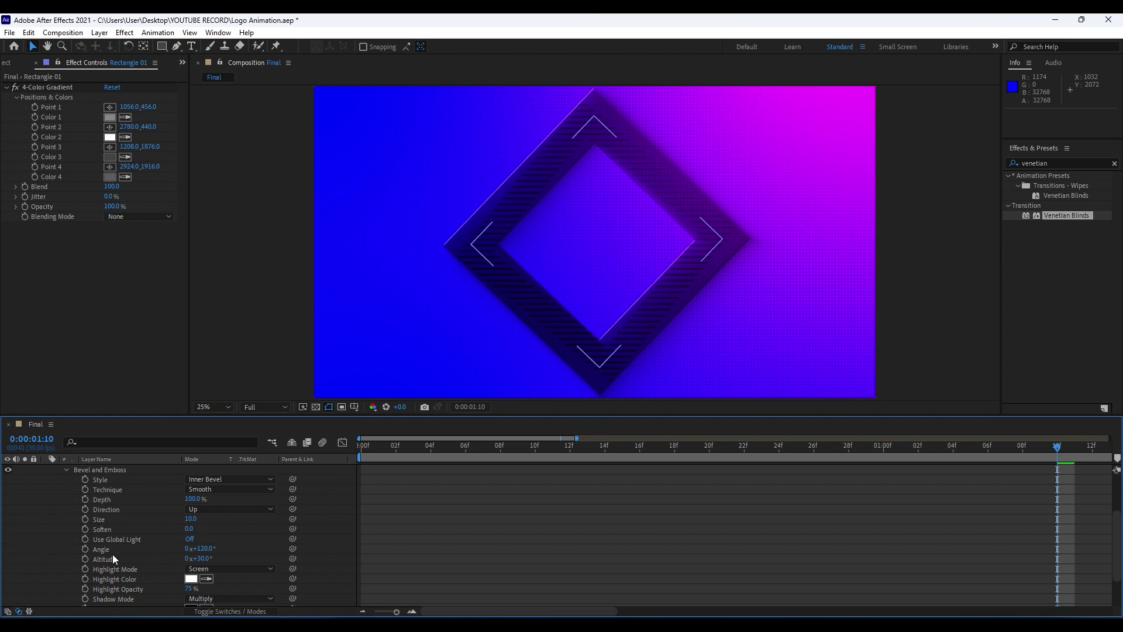
{"action": "scroll", "coordinate": [269, 543], "scroll_direction": "down", "scroll_amount": 3}
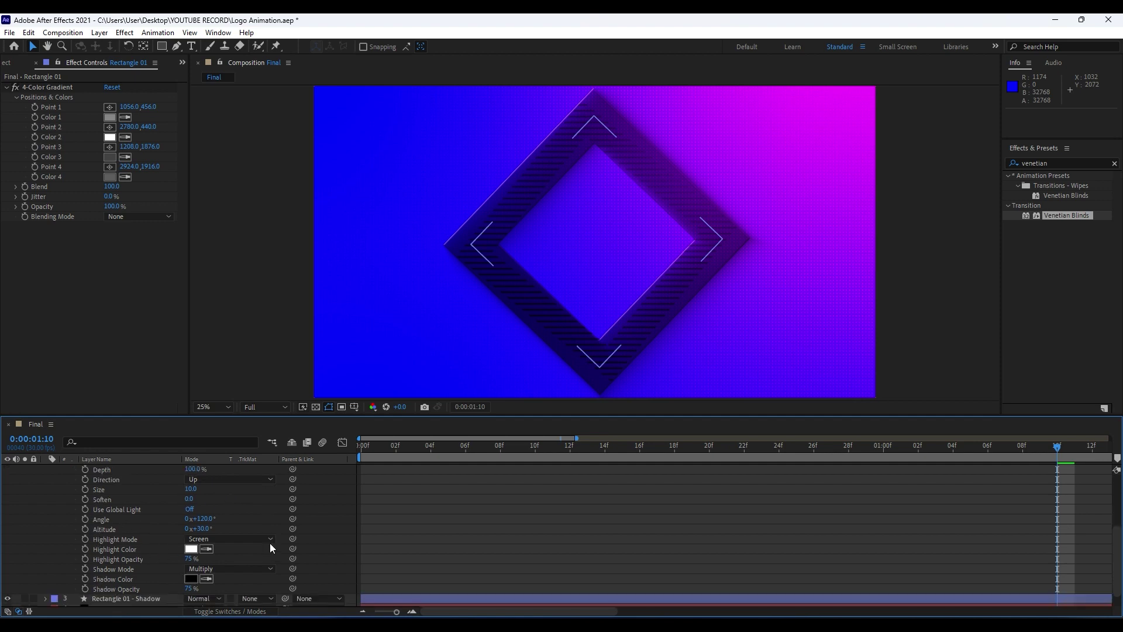
{"action": "key", "text": "space"}
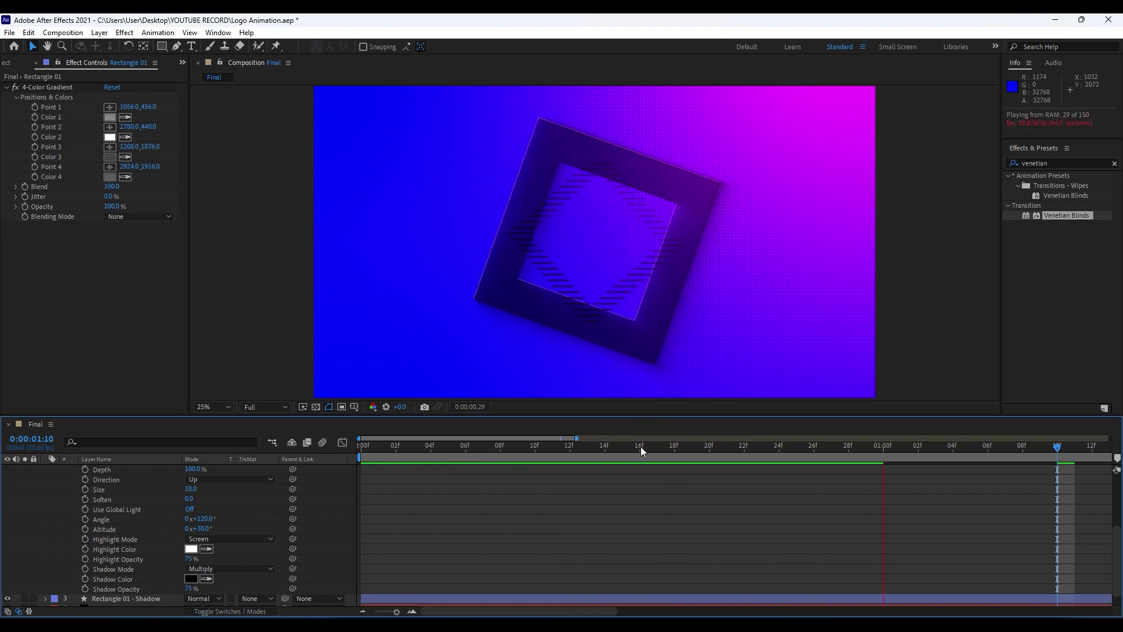
{"action": "left_click_drag", "start_coordinate": [657, 446], "coordinate": [675, 446]}
{"action": "key", "text": "j"}
Step: Copy the Bevel and Emboss style from Rectangle 01 to the Rectangle 02 layer
{"action": "scroll", "coordinate": [149, 508], "scroll_direction": "up", "scroll_amount": 3}
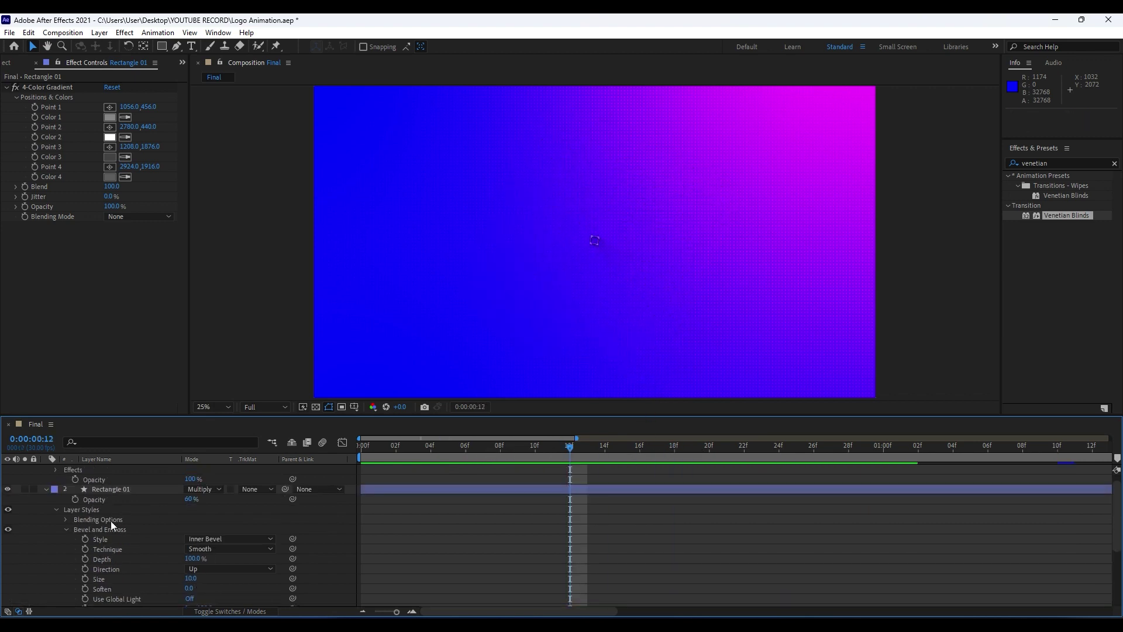
{"action": "left_click", "coordinate": [102, 529]}
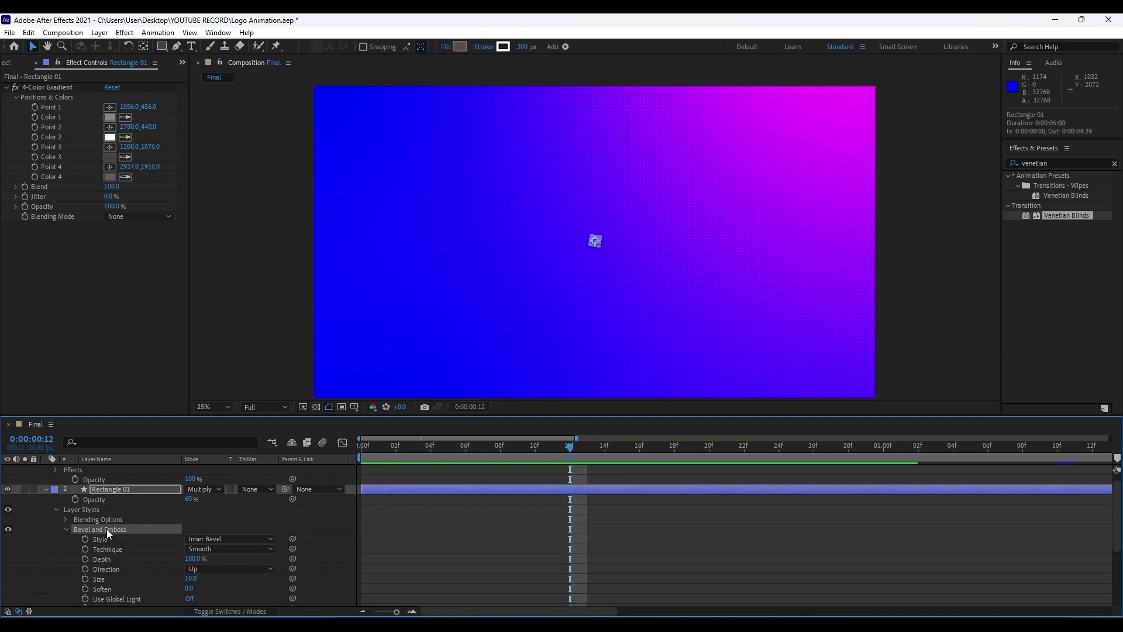
{"action": "left_click", "coordinate": [45, 491]}
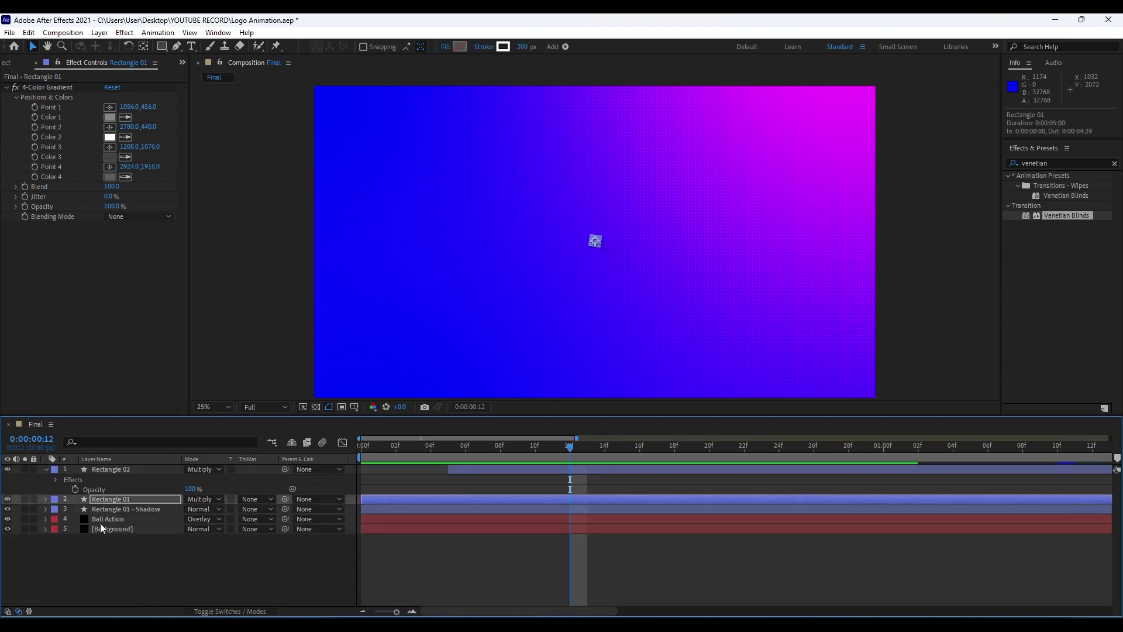
{"action": "left_click", "coordinate": [116, 469]}
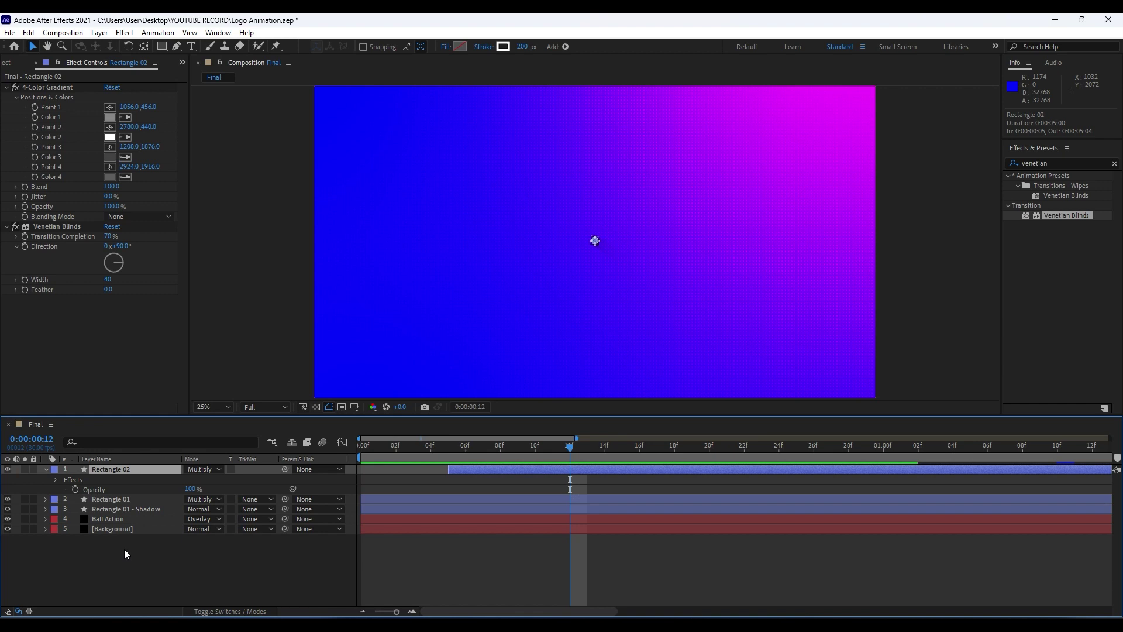
{"action": "key", "text": "ctrl+v"}
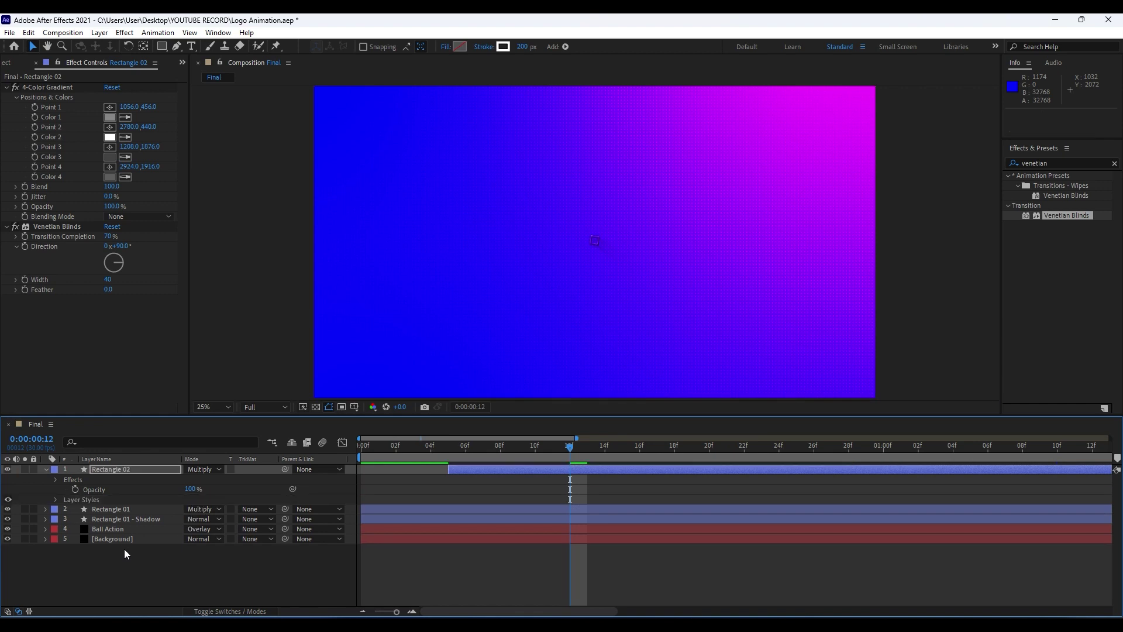
Step: Preview the bevelled diamonds, move the playhead to 0:00:02:08 and save the project
{"action": "key", "text": "space"}
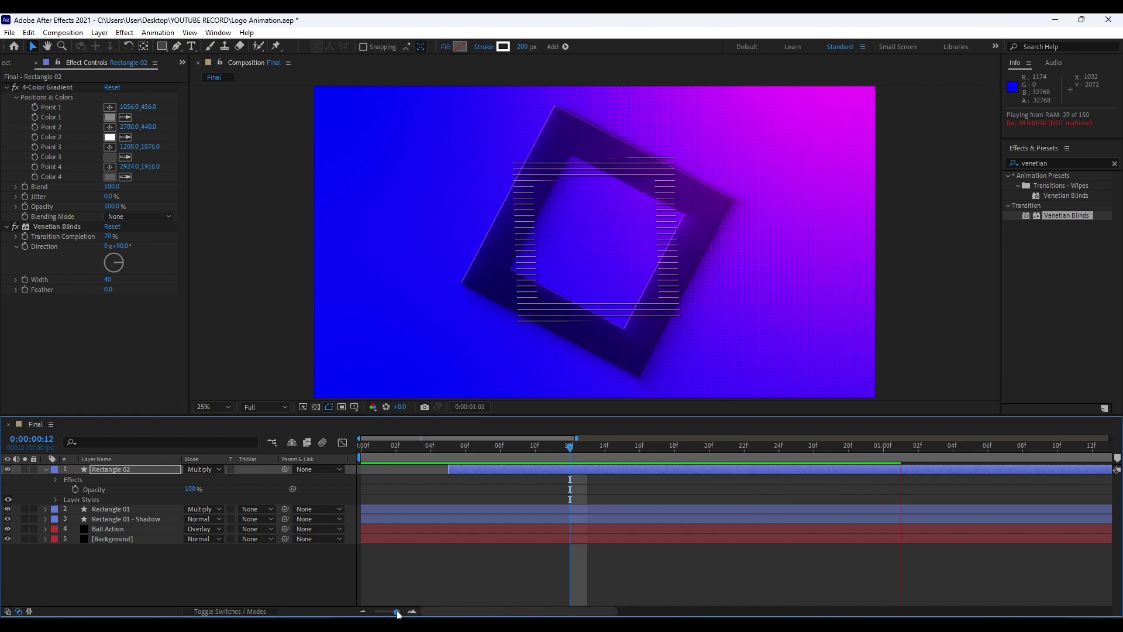
{"action": "left_click_drag", "start_coordinate": [397, 614], "coordinate": [383, 611]}
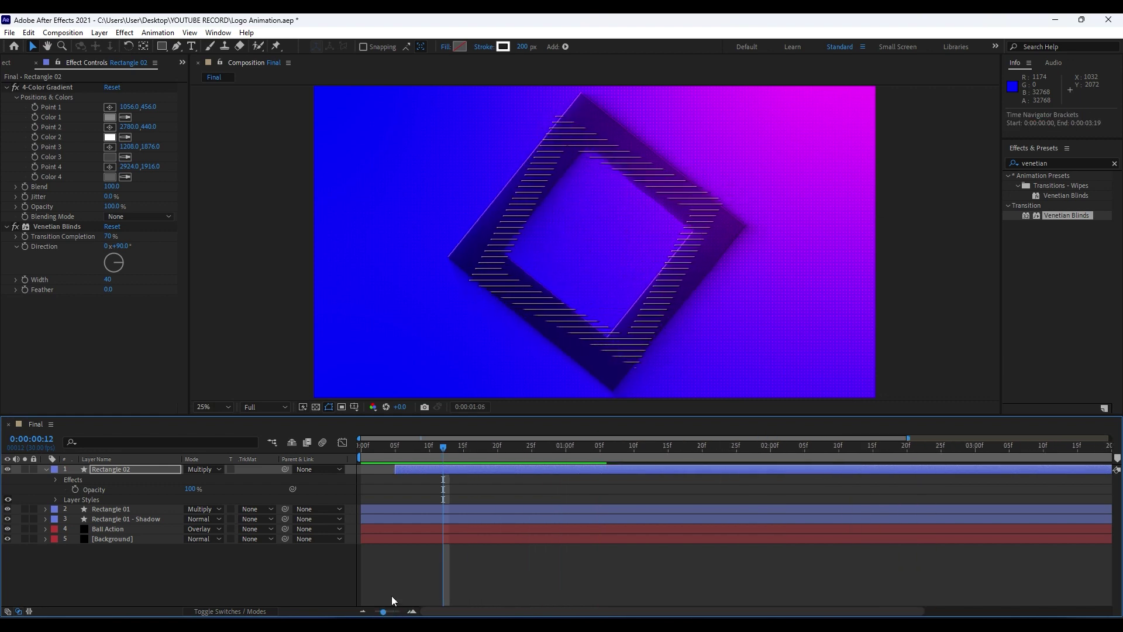
{"action": "left_click_drag", "start_coordinate": [507, 450], "coordinate": [825, 447]}
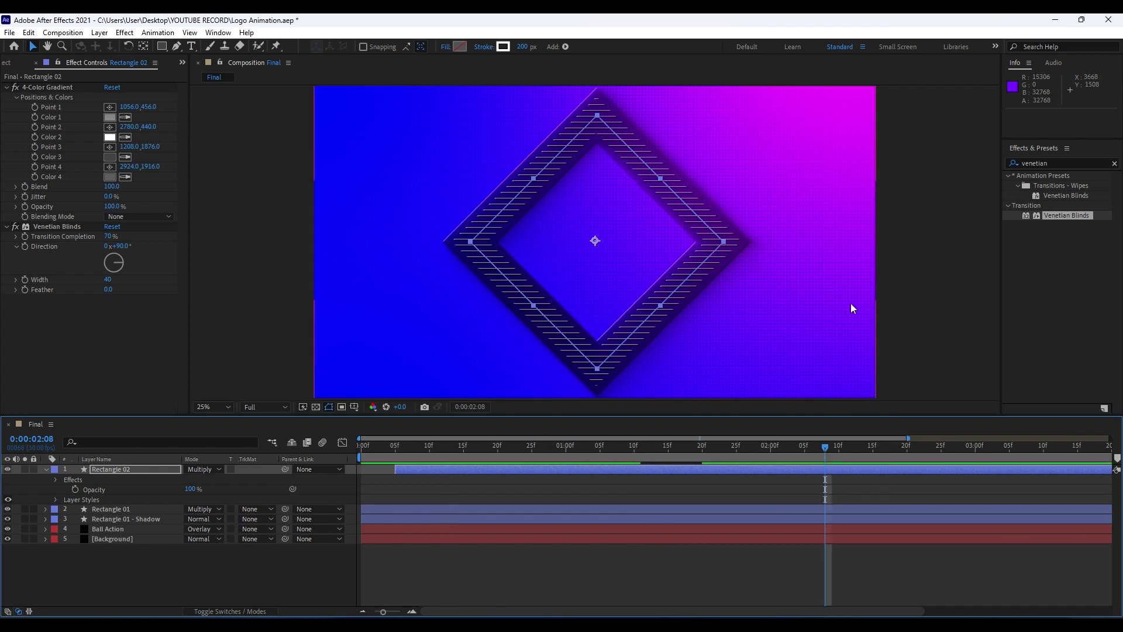
{"action": "key", "text": "ctrl+s"}
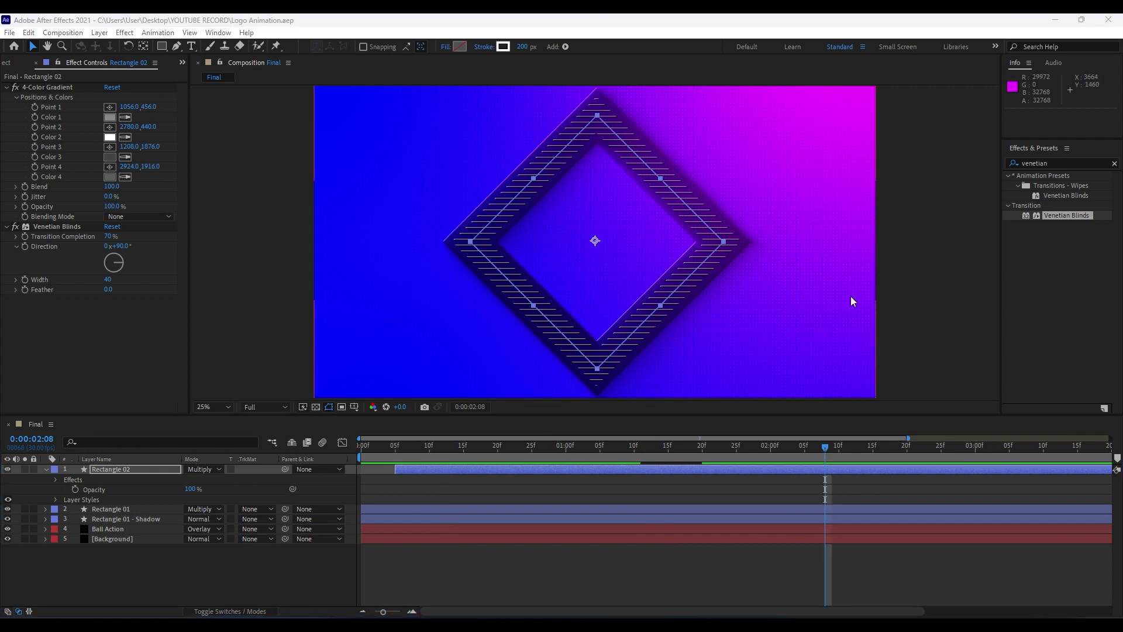
Step: Create a black comp-size solid layer named Star Burst in the Final composition
{"action": "right_click", "coordinate": [166, 564]}
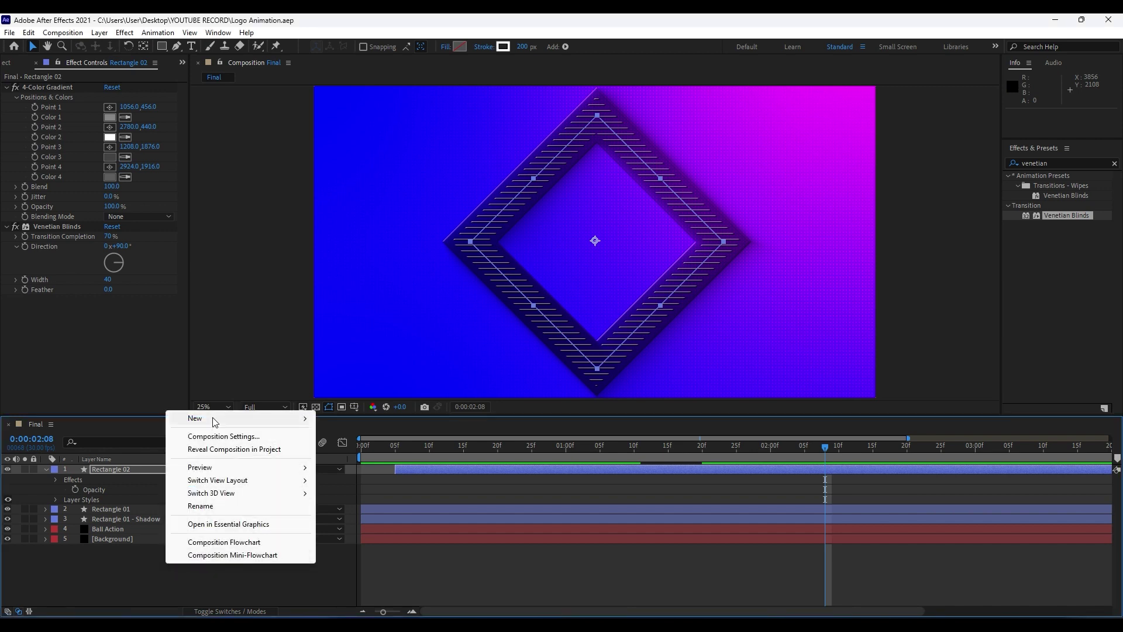
{"action": "mouse_move", "coordinate": [215, 419]}
{"action": "left_click", "coordinate": [357, 450]}
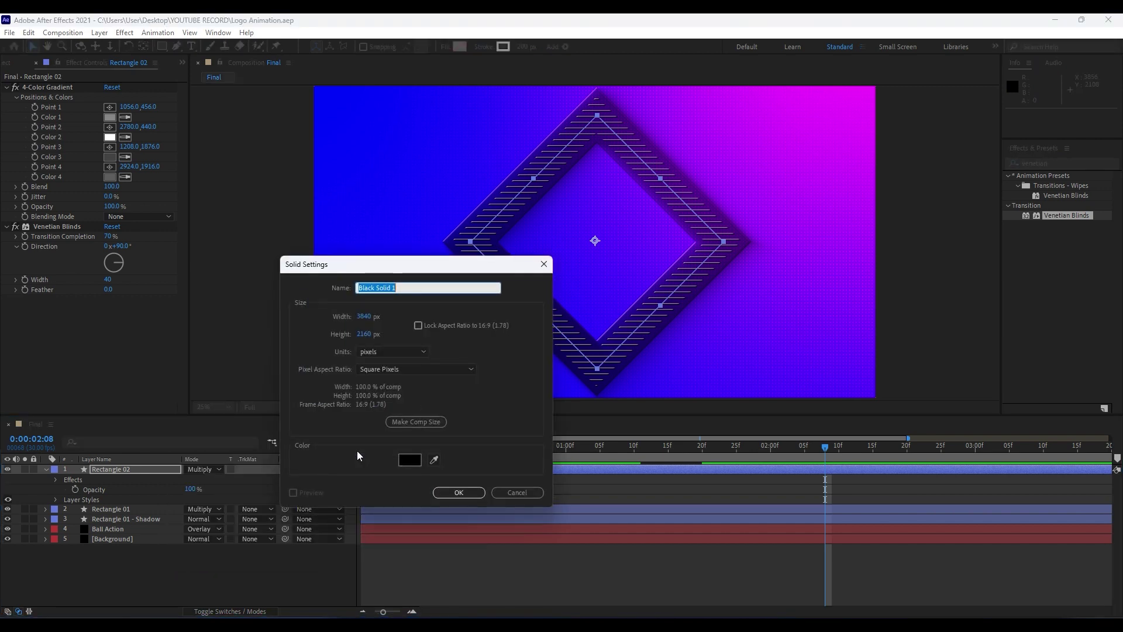
{"action": "type", "text": "Star Burst"}
{"action": "key", "text": "Return"}
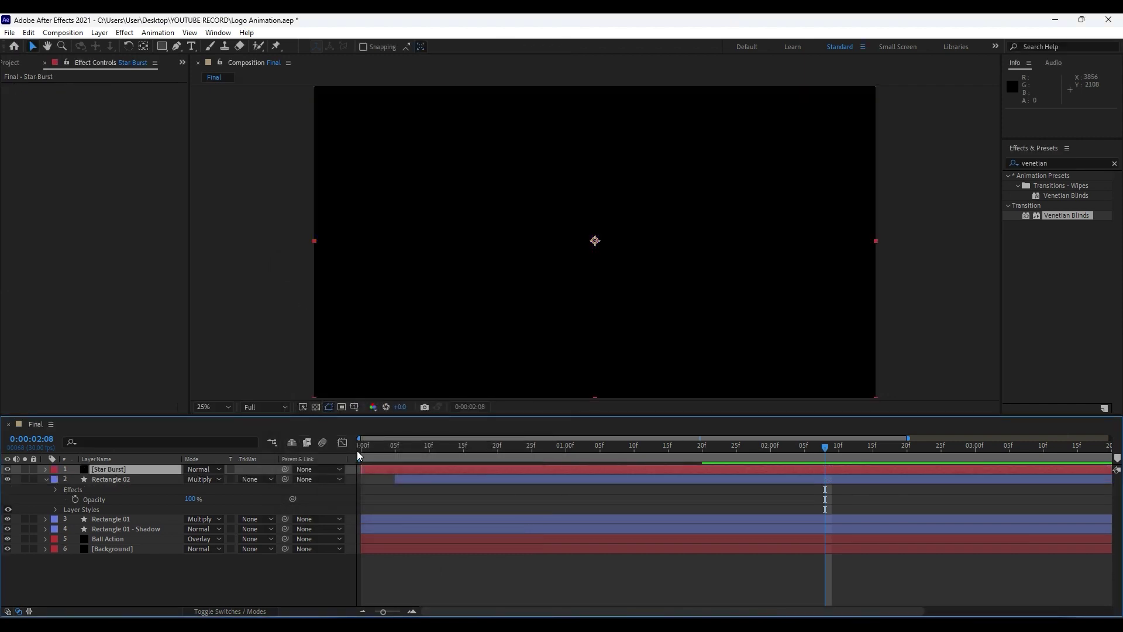
Step: Apply the CC Star Burst simulation effect to the Star Burst layer
{"action": "double_click", "coordinate": [1071, 163]}
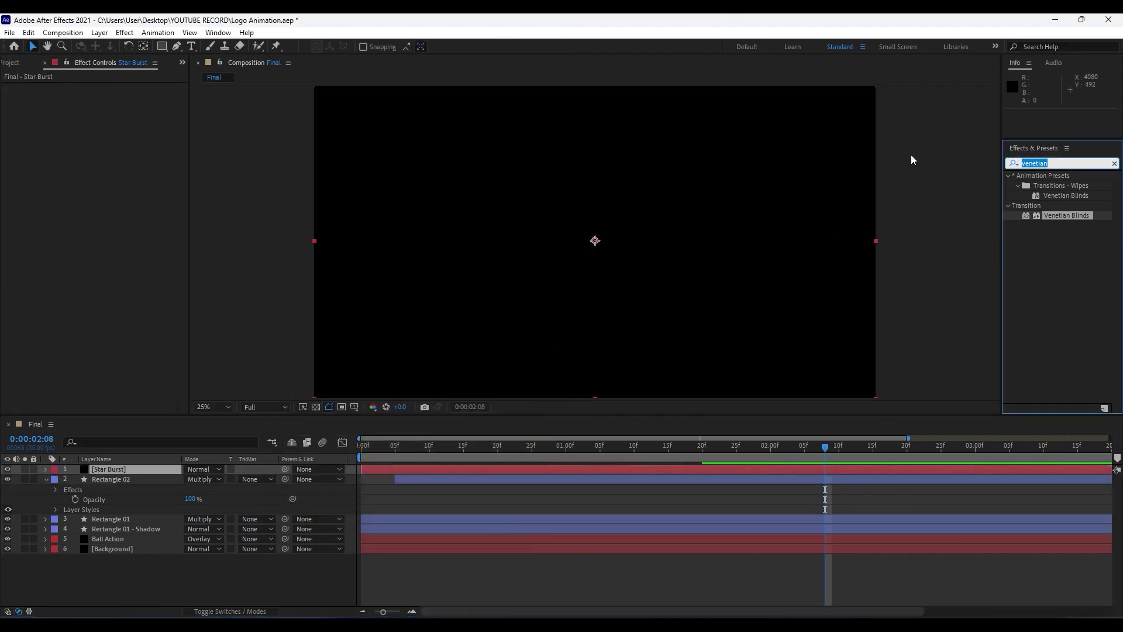
{"action": "type", "text": "star burs"}
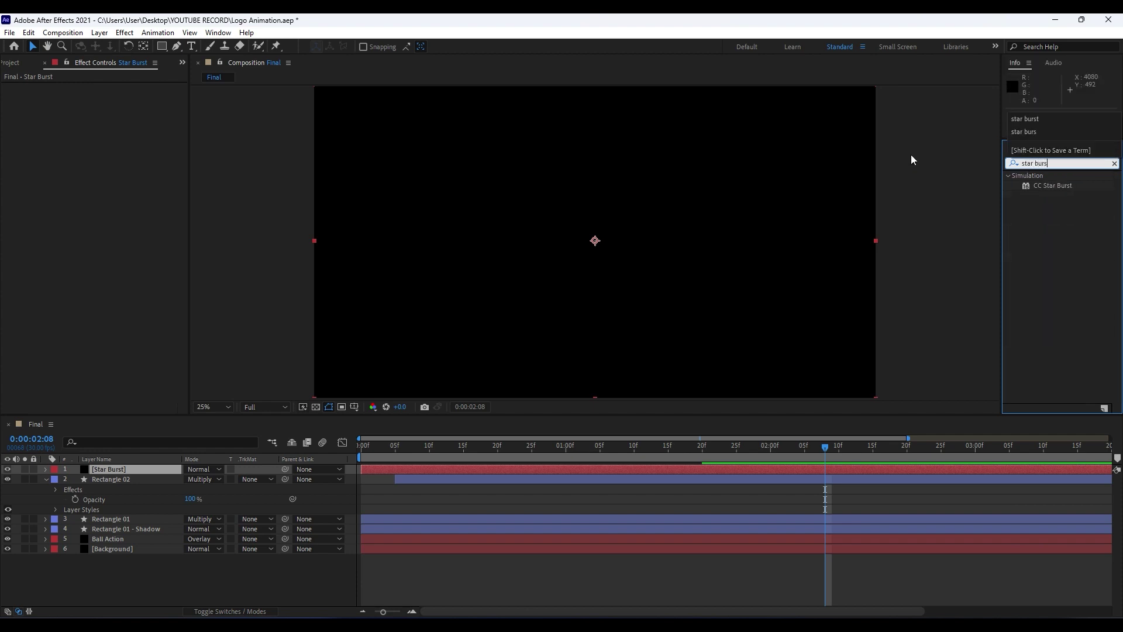
{"action": "left_click_drag", "start_coordinate": [1045, 186], "coordinate": [115, 470]}
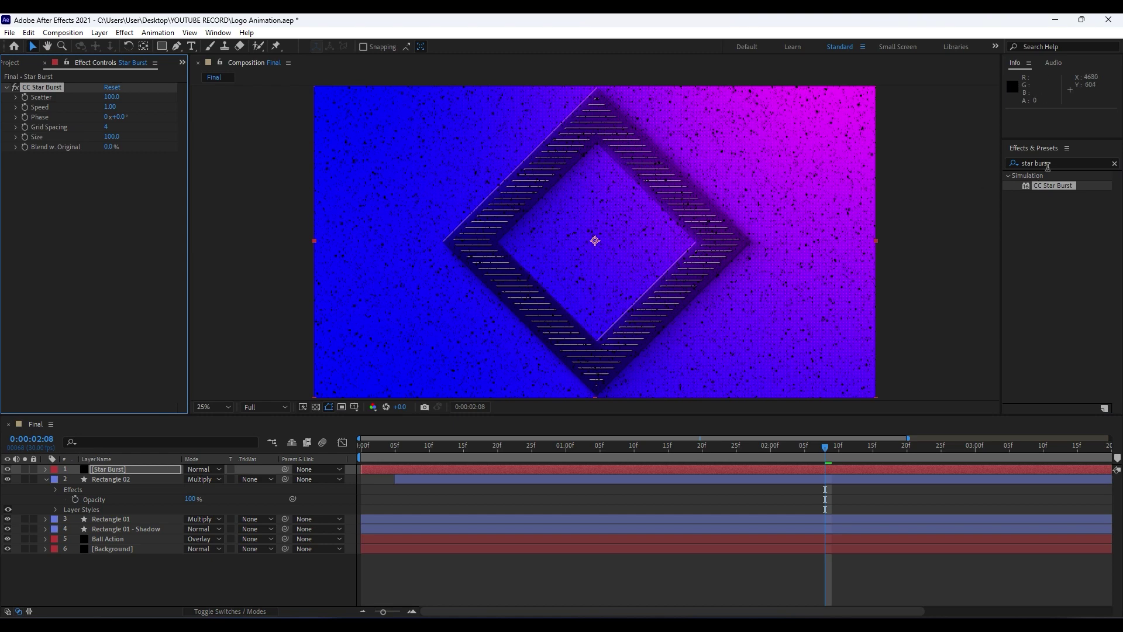
Step: Add a Fill effect to the Star Burst layer and set its color to white (FFFFFF)
{"action": "left_click", "coordinate": [1069, 165]}
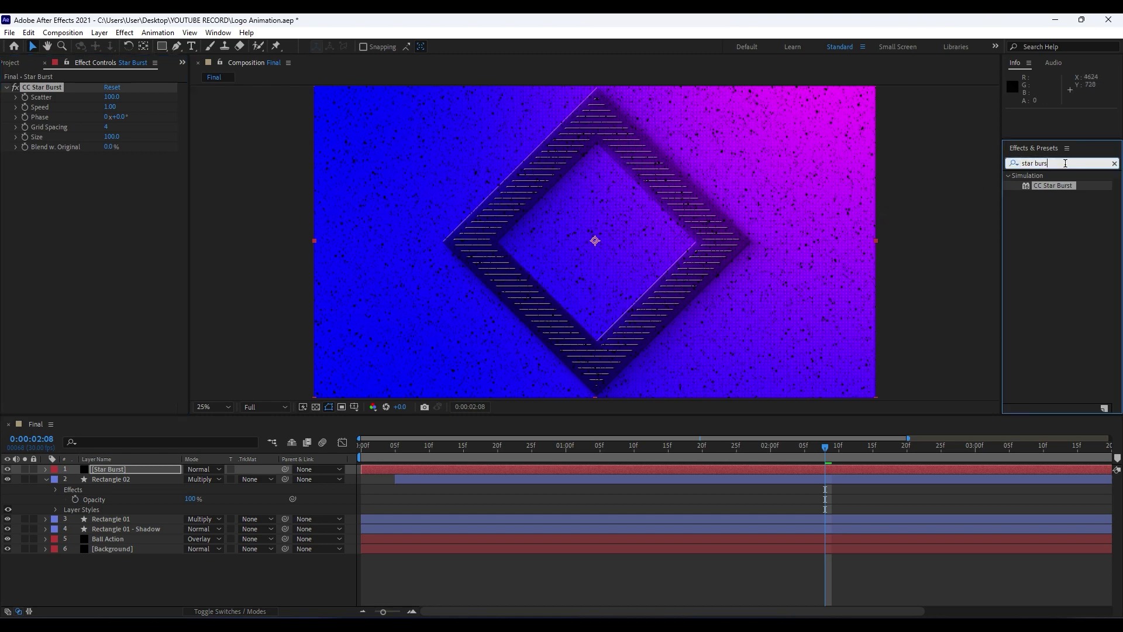
{"action": "type", "text": "fi"}
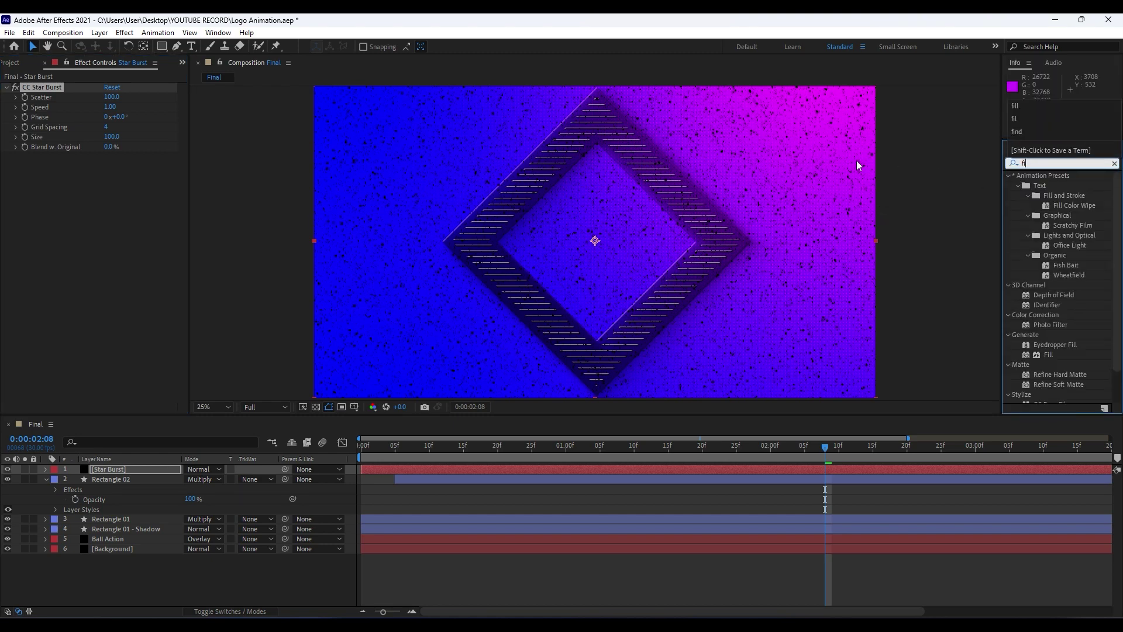
{"action": "type", "text": "ll"}
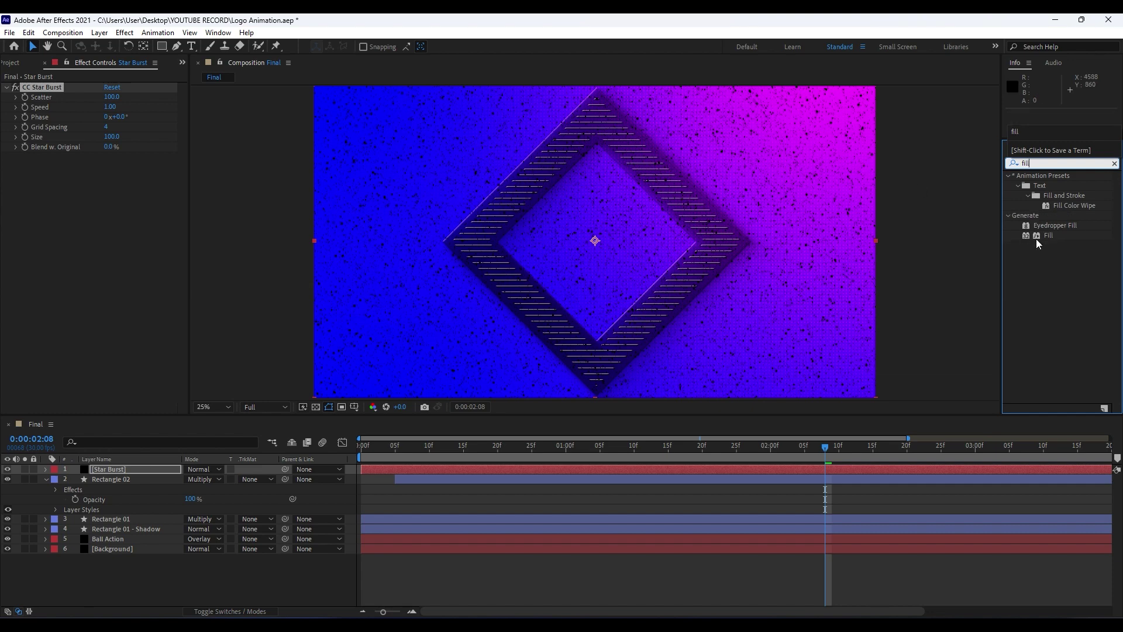
{"action": "left_click_drag", "start_coordinate": [1048, 235], "coordinate": [131, 233]}
{"action": "left_click", "coordinate": [114, 189]}
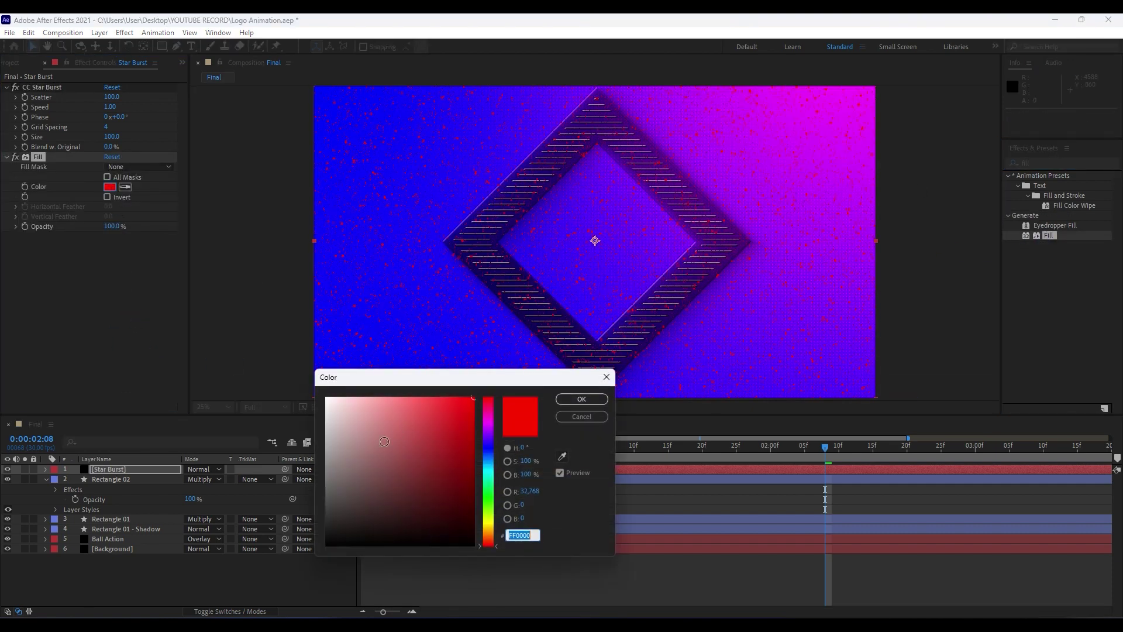
{"action": "type", "text": "ffffff"}
{"action": "key", "text": "Return"}
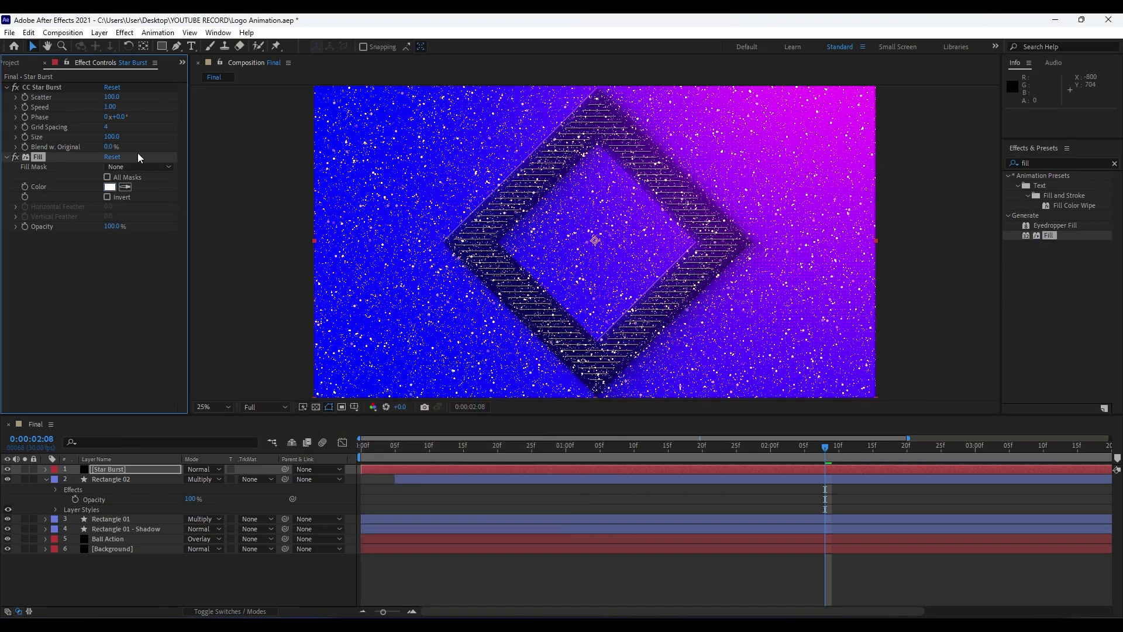
Step: Set the CC Star Burst Scatter to 800 and Speed to about 0.3, then show the project items
{"action": "left_click", "coordinate": [111, 97]}
{"action": "left_click", "coordinate": [111, 312]}
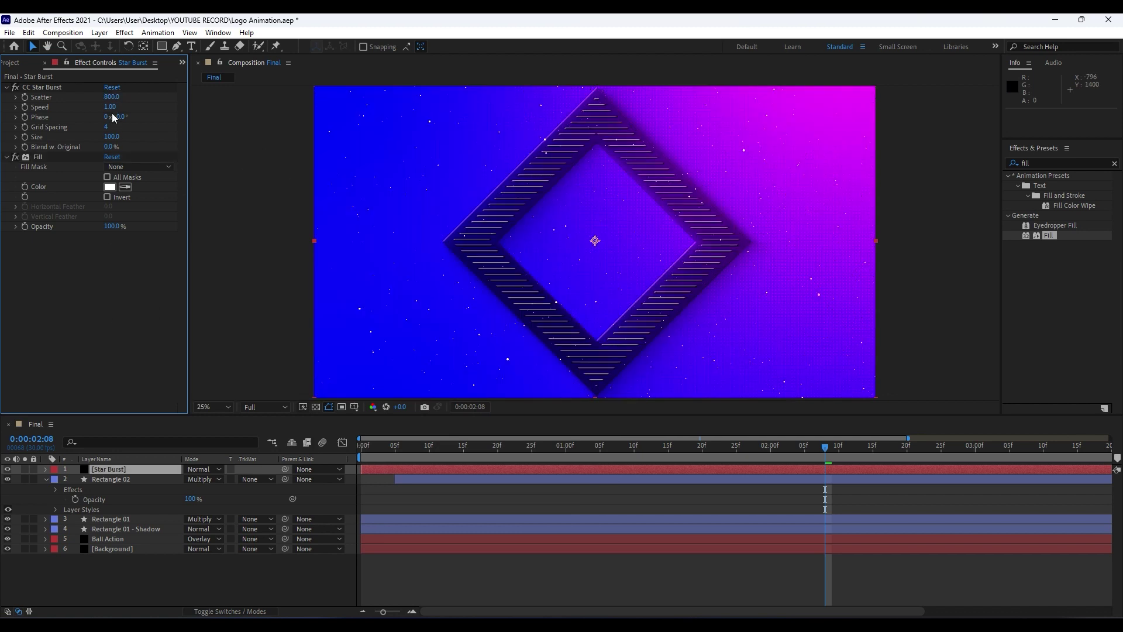
{"action": "left_click_drag", "start_coordinate": [110, 108], "coordinate": [74, 111]}
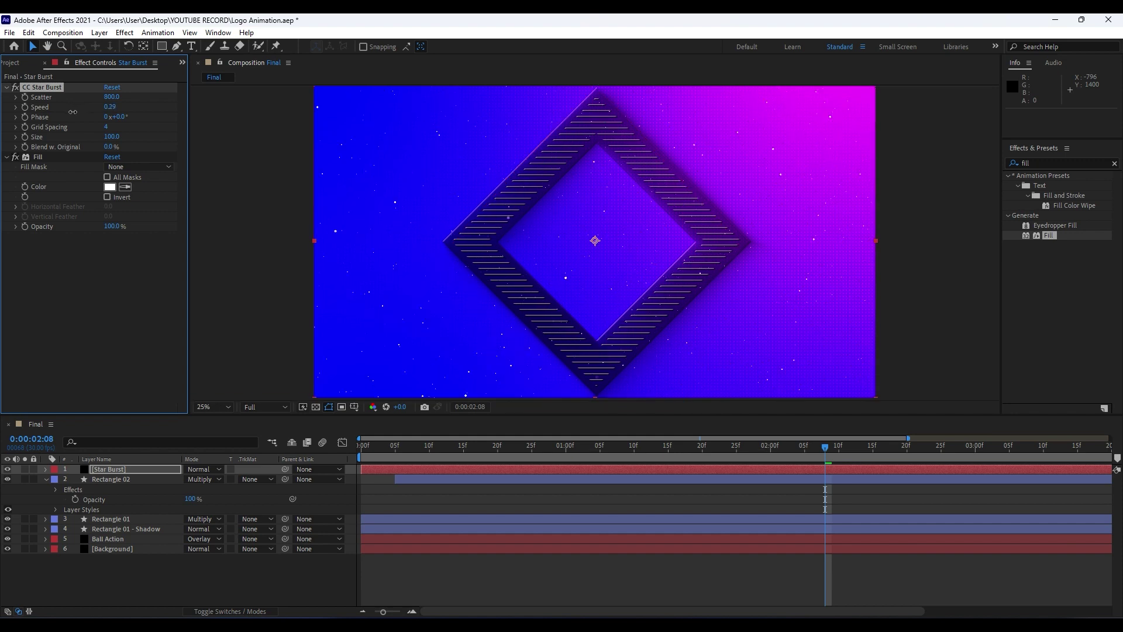
{"action": "left_click", "coordinate": [45, 62]}
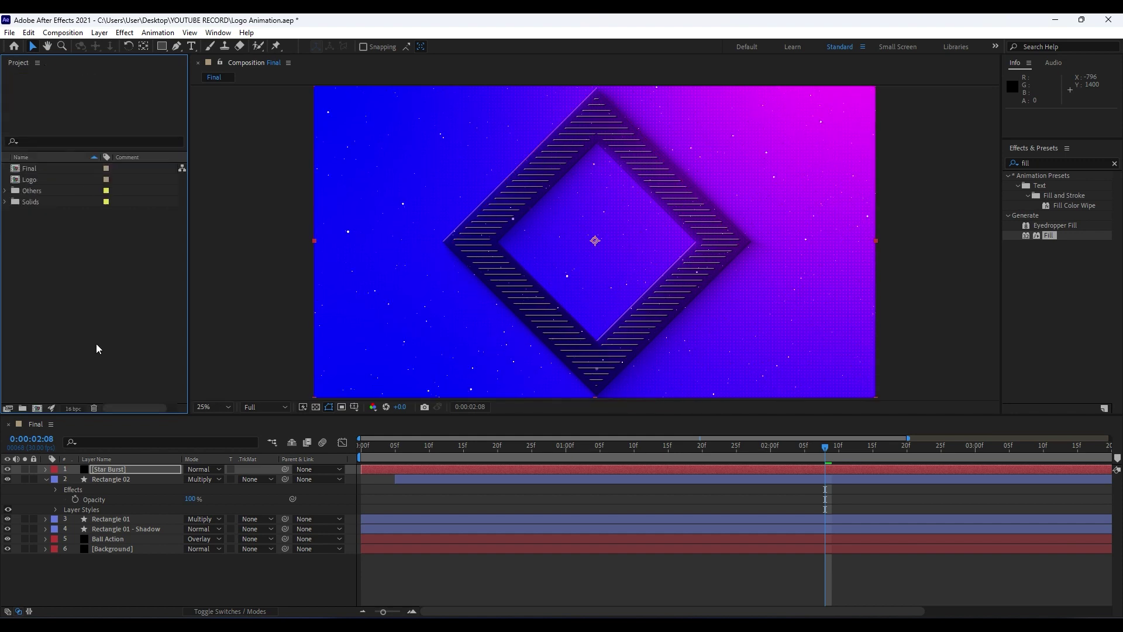
Step: Preview the star-burst and rectangle animation in the Final composition, stop at 0:00:01:27 and collapse the Rectangle 02 properties
{"action": "left_click", "coordinate": [142, 574]}
{"action": "key", "text": "space"}
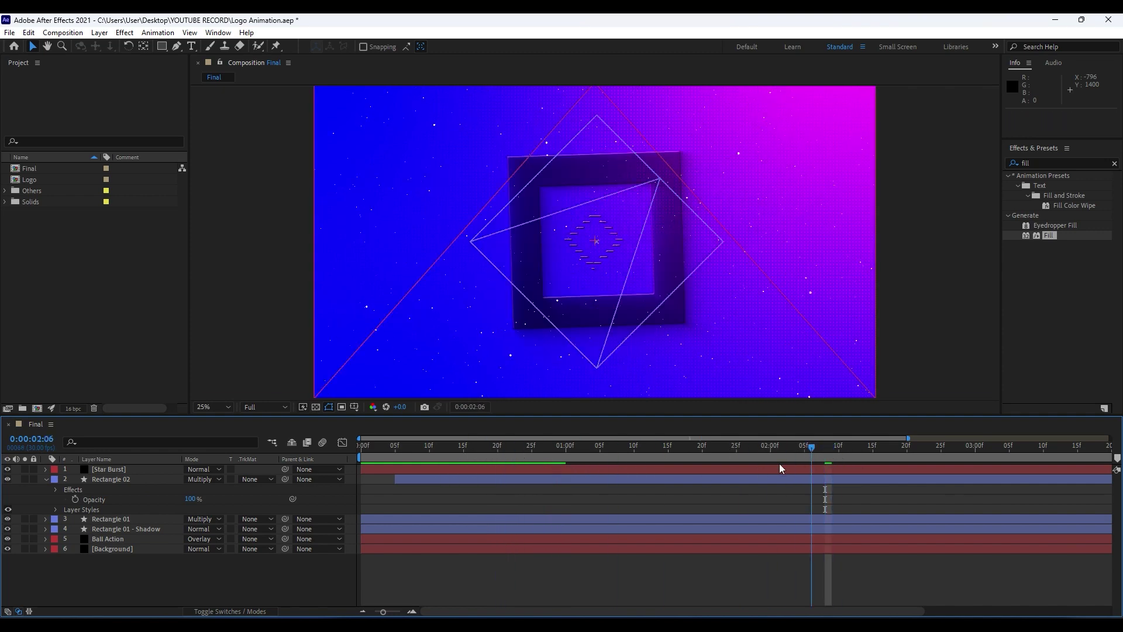
{"action": "left_click", "coordinate": [751, 454]}
{"action": "left_click", "coordinate": [45, 480]}
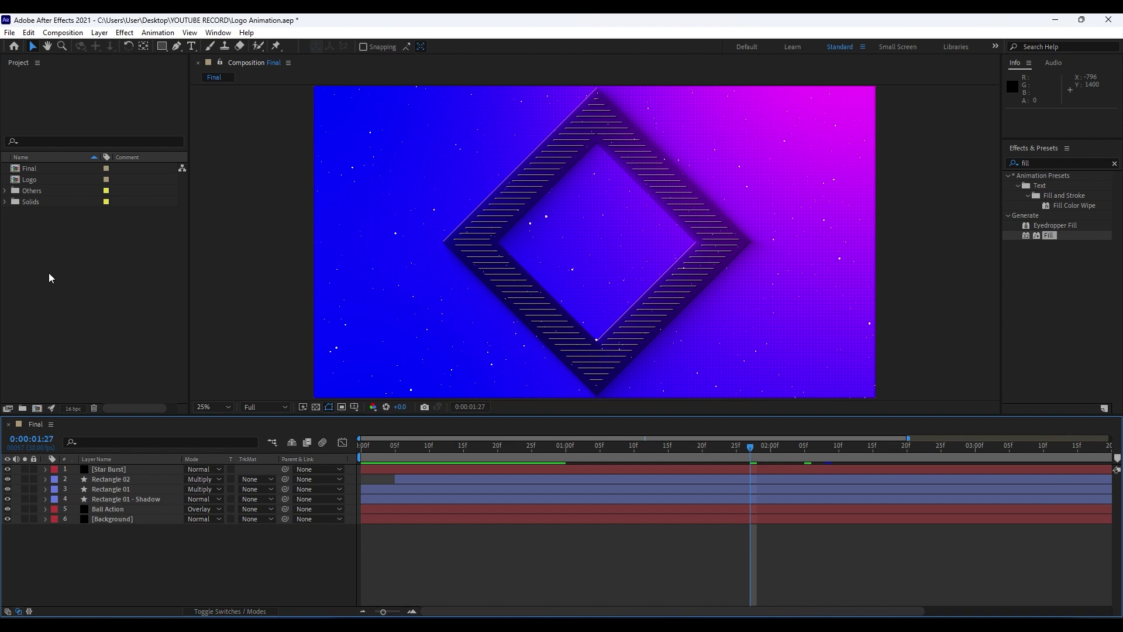
Step: Add the Logo composition to Final directly below the Star Burst layer and make it start at frame 10
{"action": "left_click", "coordinate": [28, 181]}
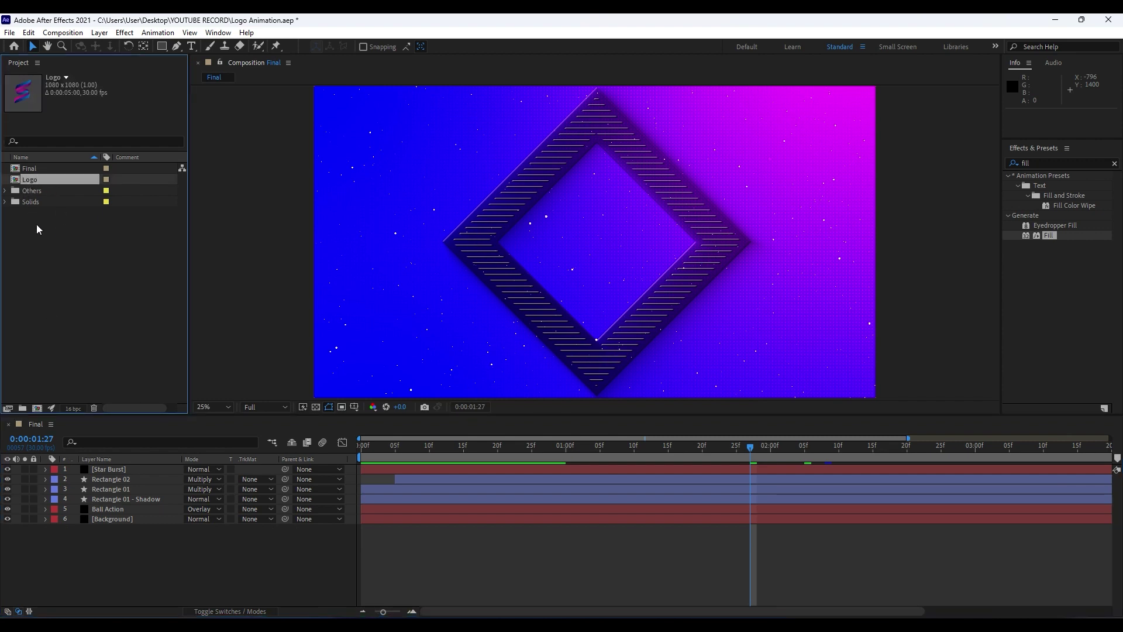
{"action": "left_click_drag", "start_coordinate": [27, 180], "coordinate": [152, 474]}
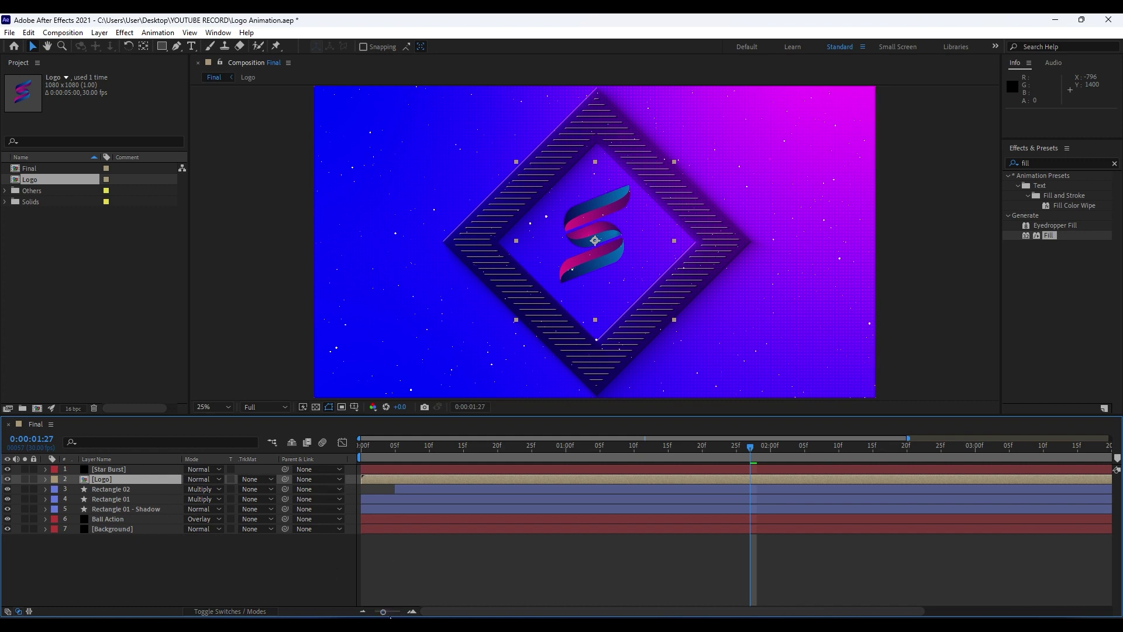
{"action": "mouse_move", "coordinate": [384, 614]}
{"action": "left_mouse_down"}
{"action": "mouse_move", "coordinate": [527, 612]}
{"action": "mouse_move", "coordinate": [400, 615]}
{"action": "left_mouse_up"}
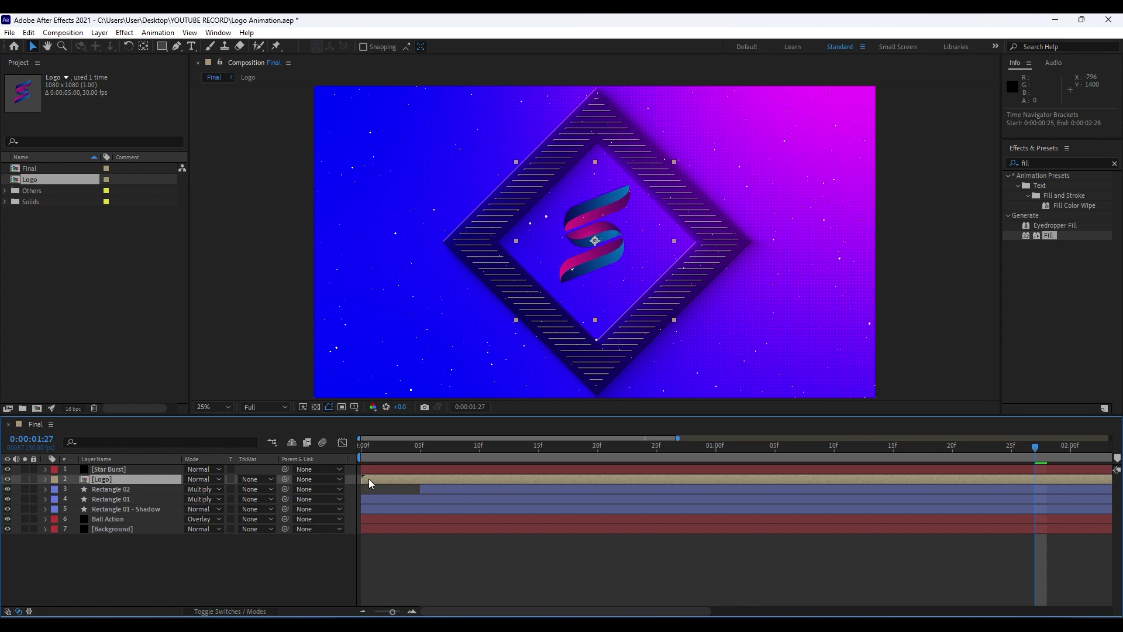
{"action": "left_click_drag", "start_coordinate": [369, 479], "coordinate": [483, 479]}
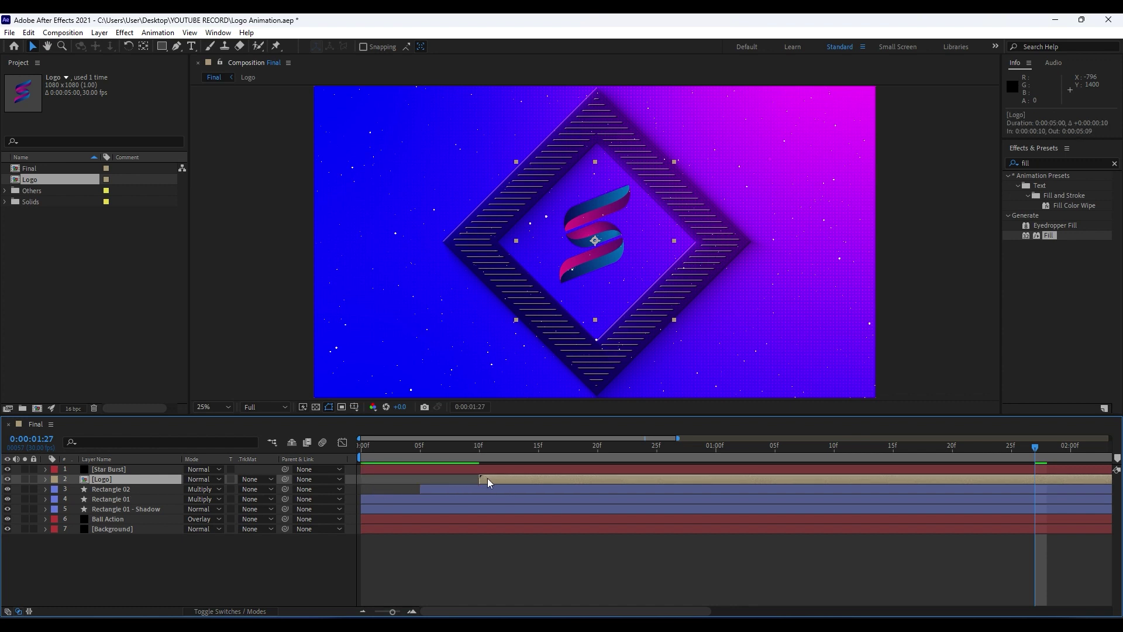
Step: Copy the Scale and Rotation keyframes of Rectangle 01 and paste them onto the Logo layer at 0:00:00:10
{"action": "left_click", "coordinate": [121, 500]}
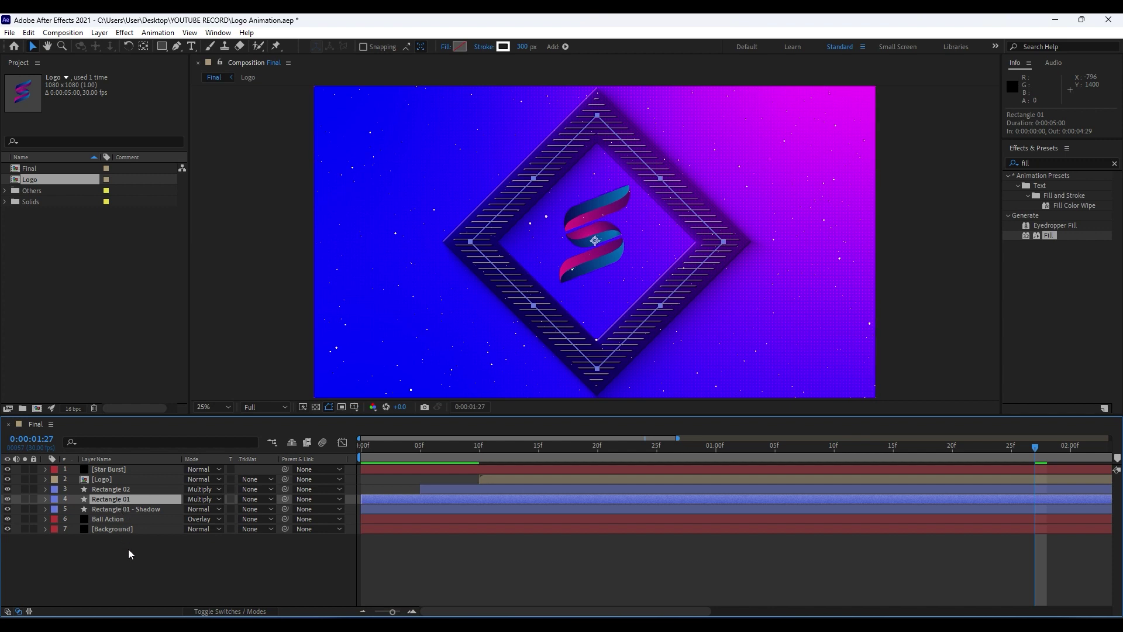
{"action": "key", "text": "F3"}
{"action": "left_click", "coordinate": [123, 500]}
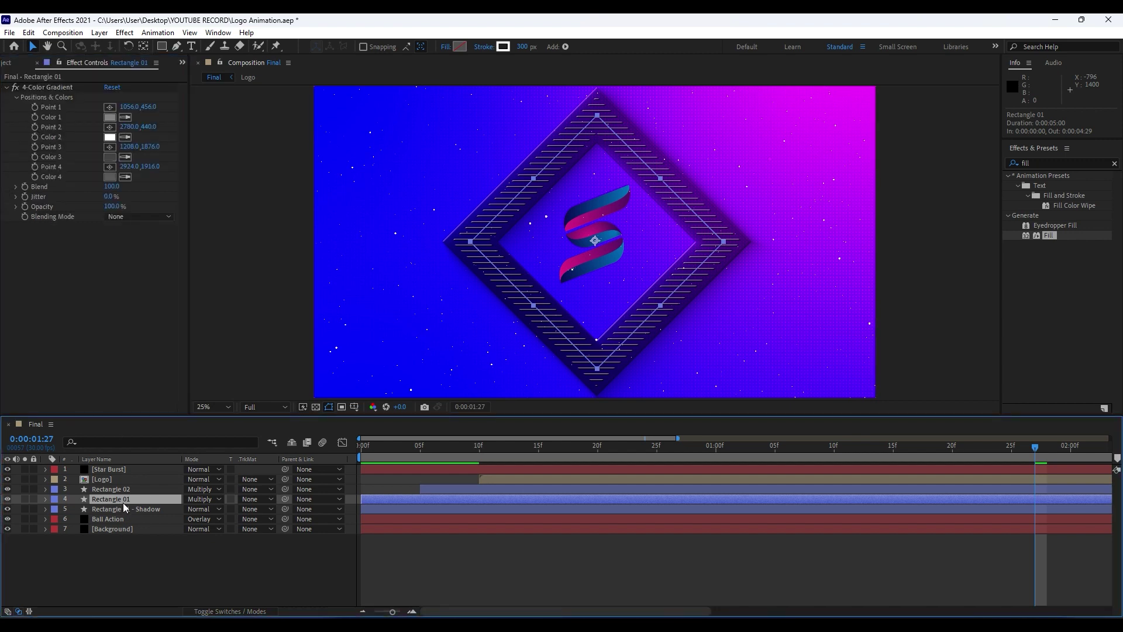
{"action": "key", "text": "u"}
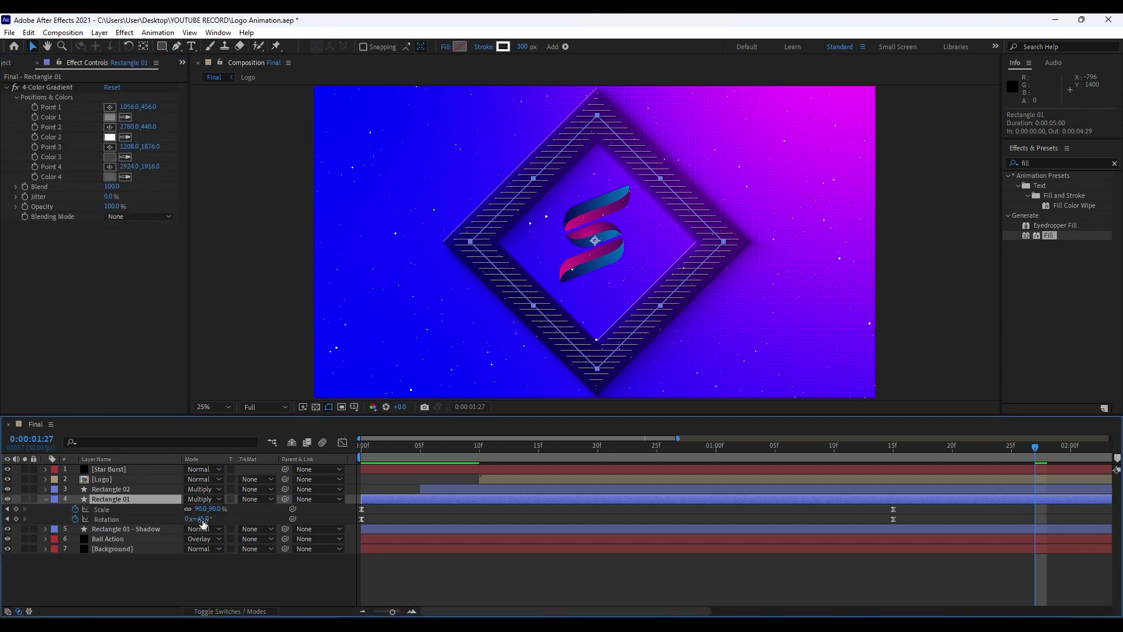
{"action": "left_click", "coordinate": [106, 510]}
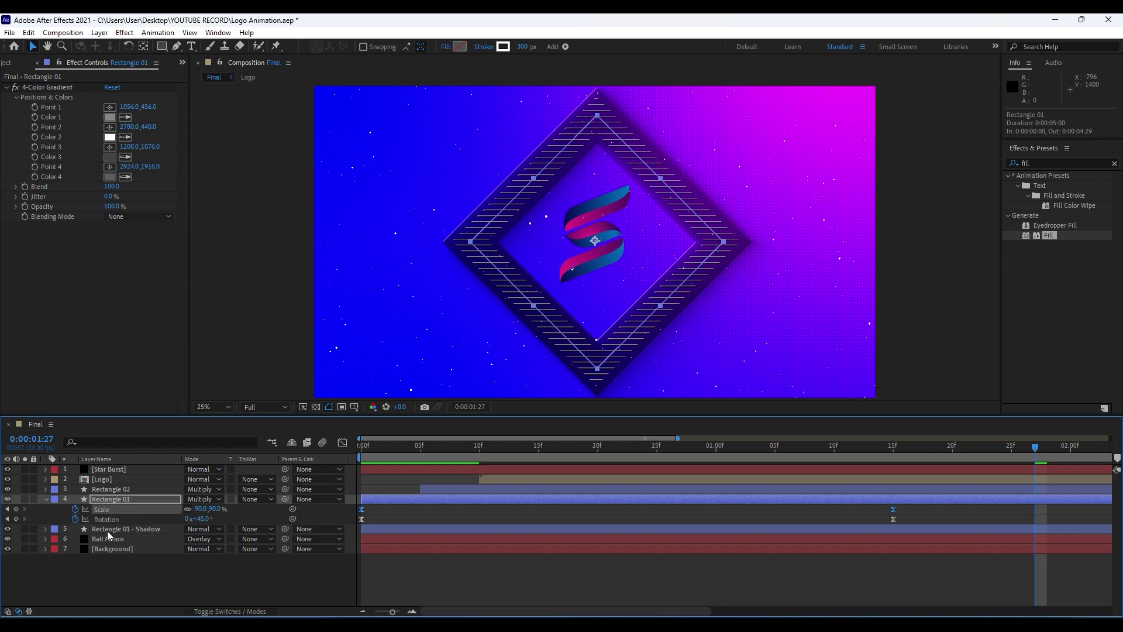
{"action": "left_click", "coordinate": [106, 519], "text": "shift"}
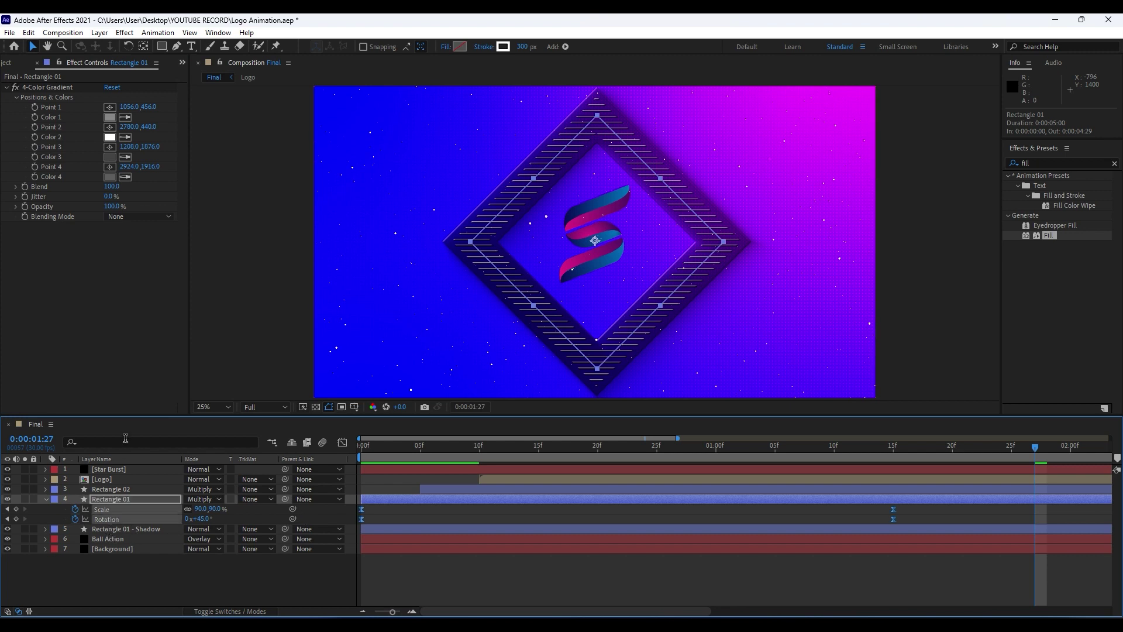
{"action": "key", "text": "ctrl+c"}
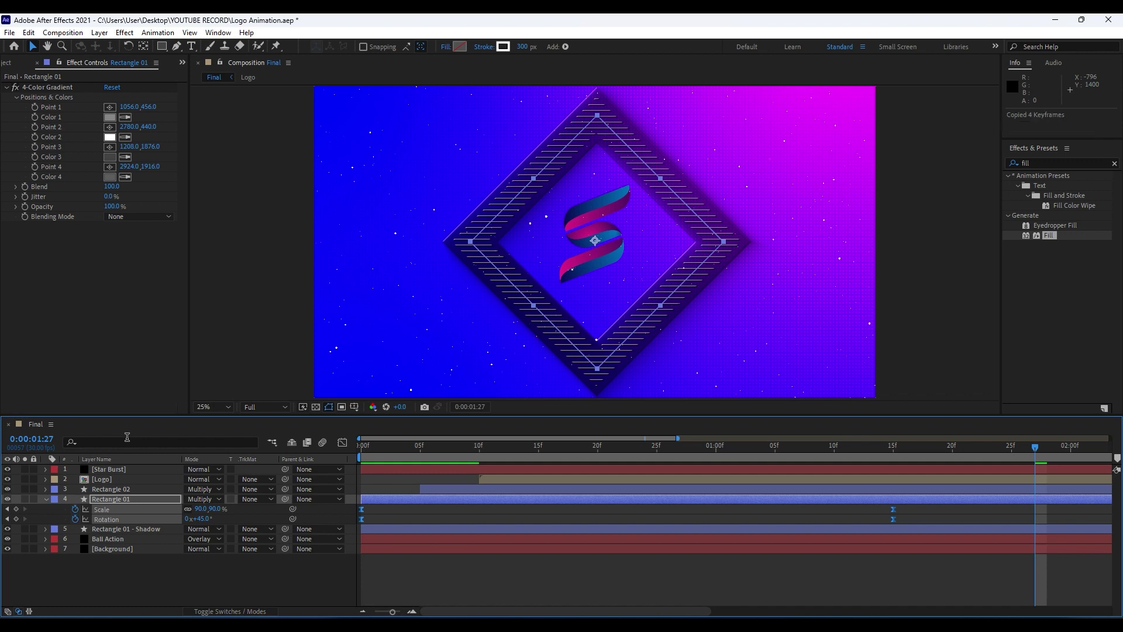
{"action": "left_click", "coordinate": [110, 480]}
{"action": "left_click_drag", "start_coordinate": [492, 455], "coordinate": [482, 455]}
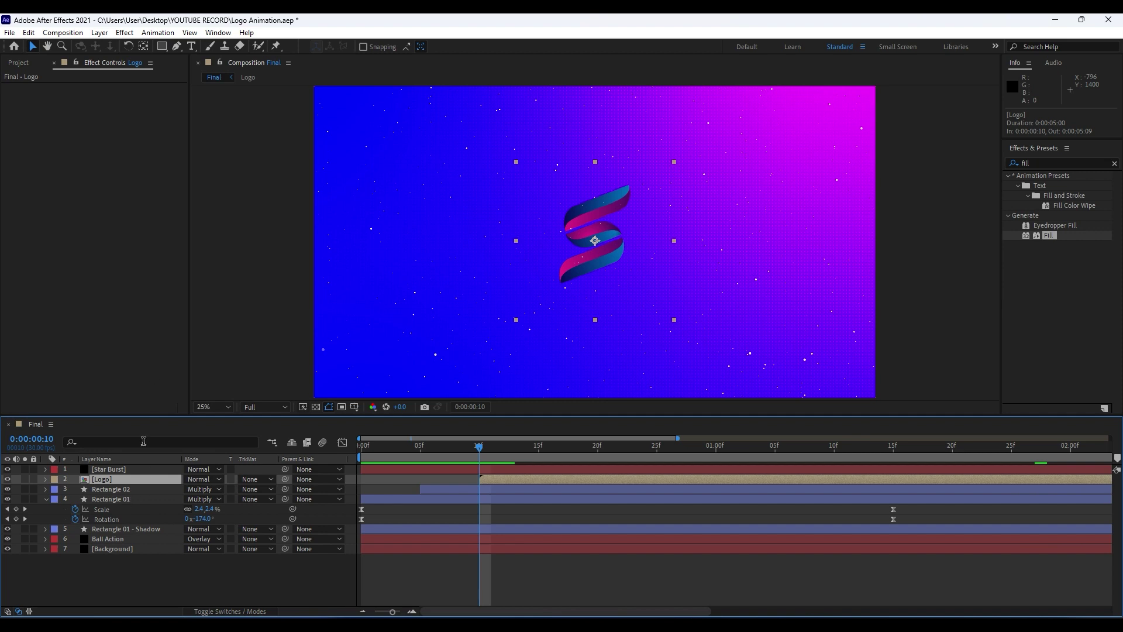
{"action": "key", "text": "F2"}
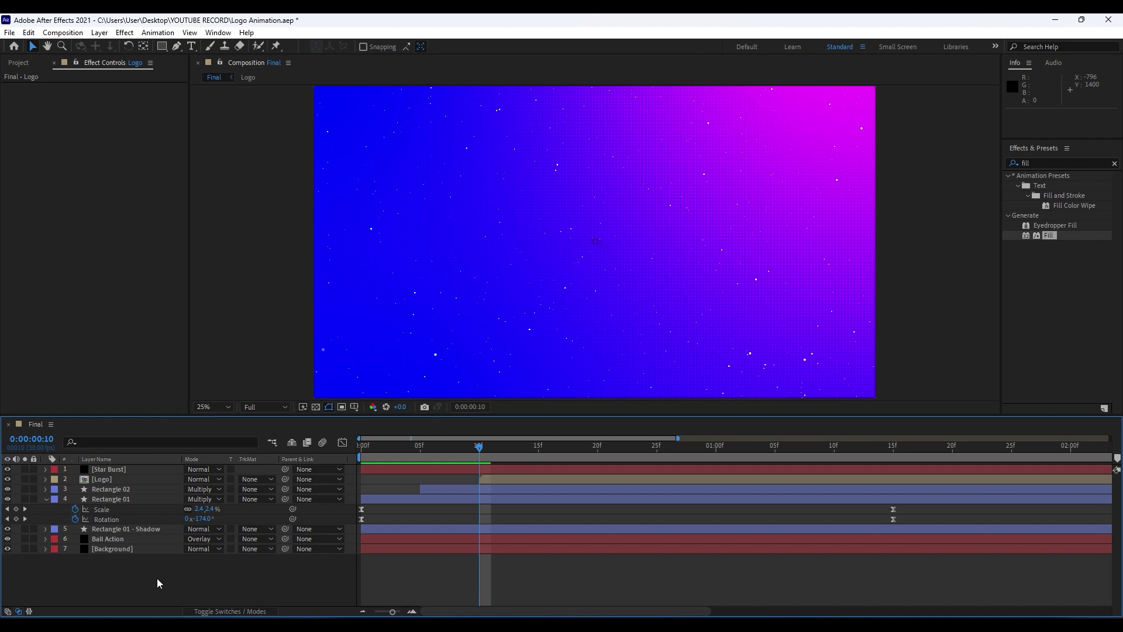
Step: Reduce the composition's preview resolution to Quarter and play back the logo animation
{"action": "key", "text": "space"}
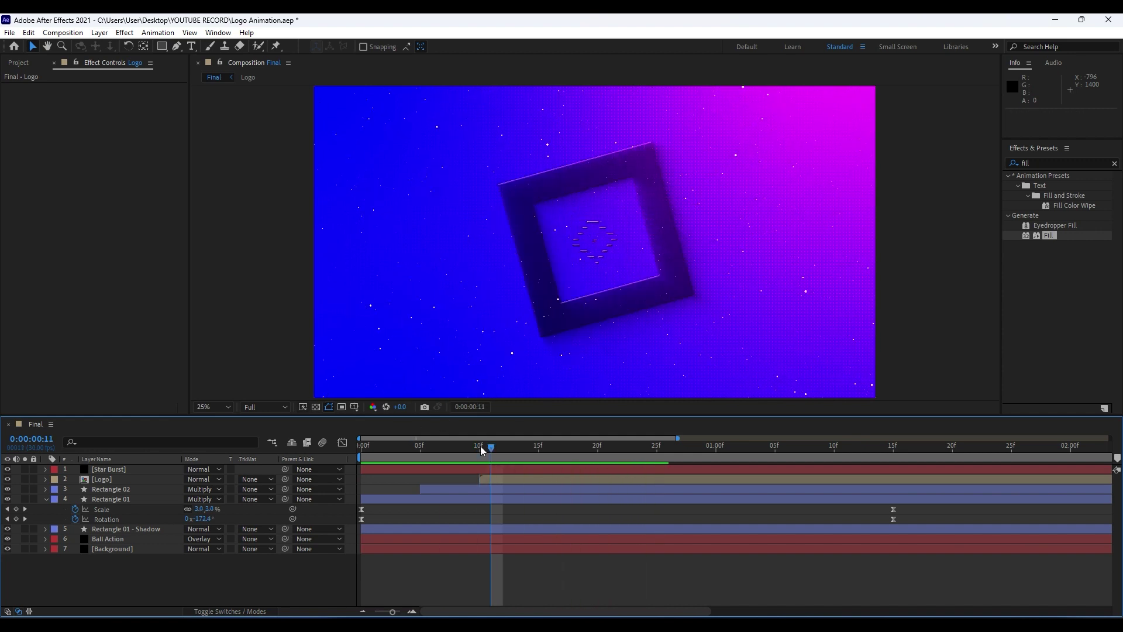
{"action": "left_click", "coordinate": [269, 407]}
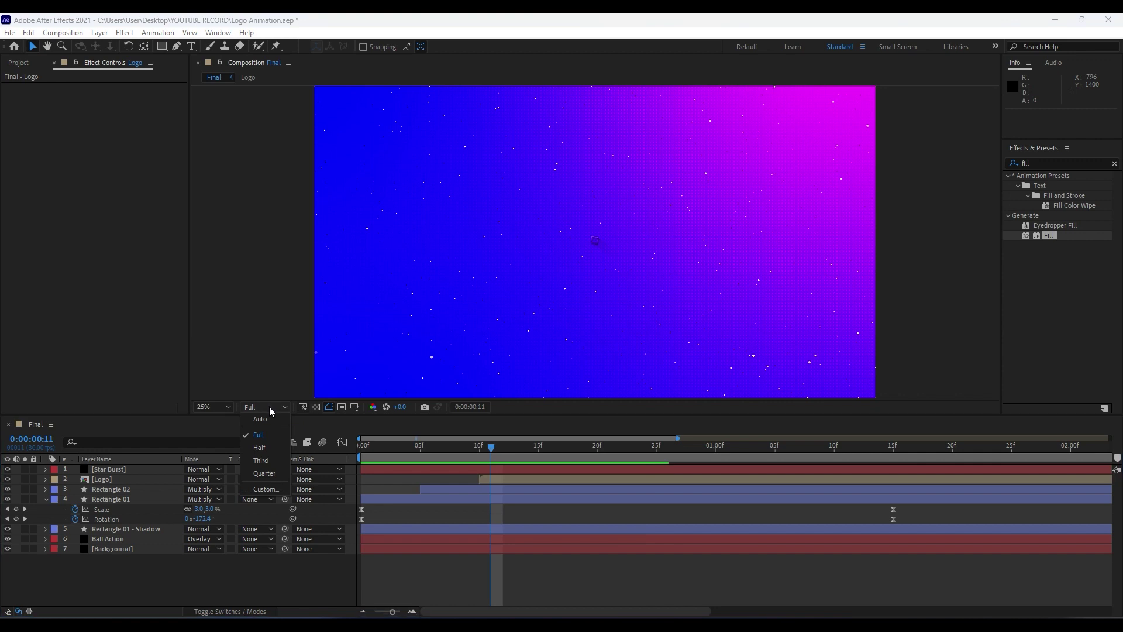
{"action": "left_click", "coordinate": [265, 473]}
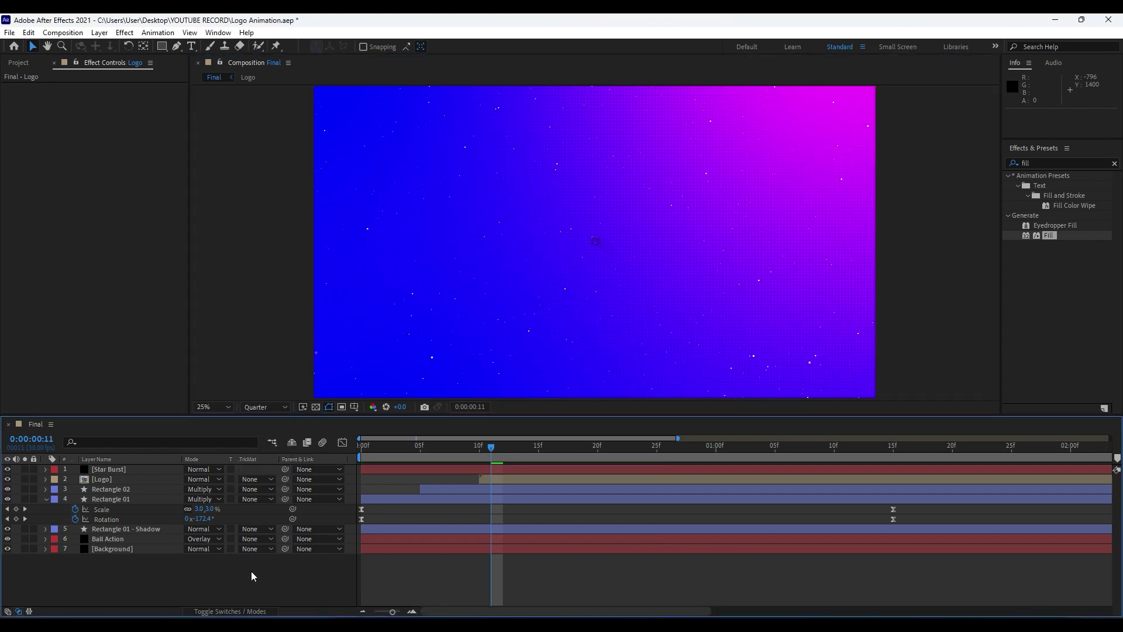
{"action": "key", "text": "space"}
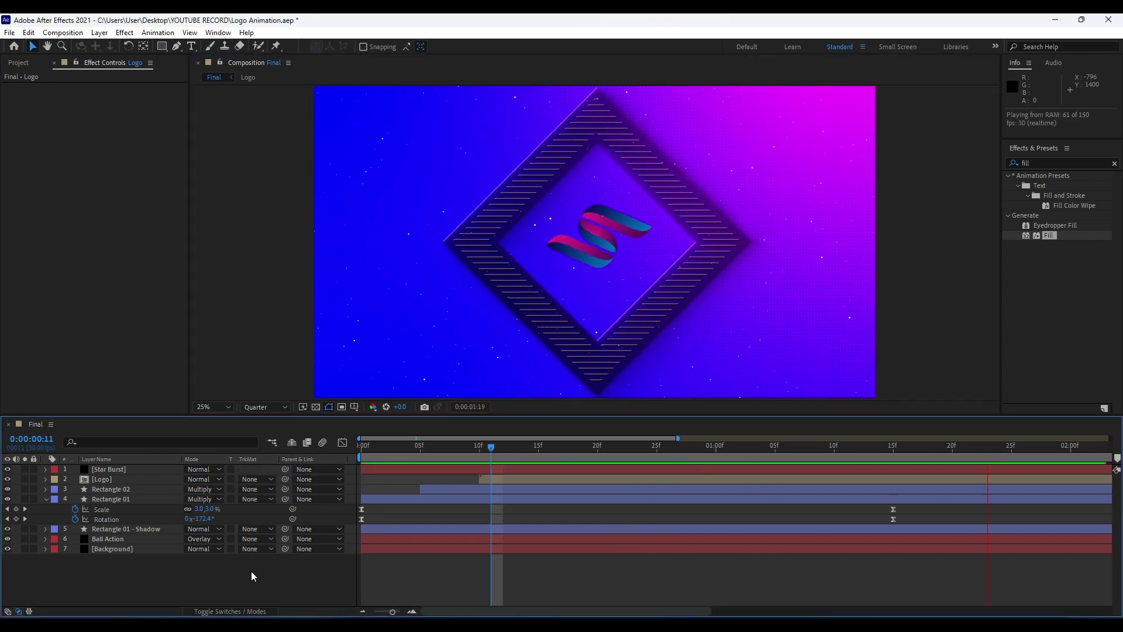
Step: Show the Logo layer's keyframes and set its Rotation to 0° on the end keyframe at 0:00:01:25
{"action": "left_click_drag", "start_coordinate": [496, 447], "coordinate": [763, 451]}
{"action": "left_click", "coordinate": [103, 479]}
{"action": "key", "text": "u"}
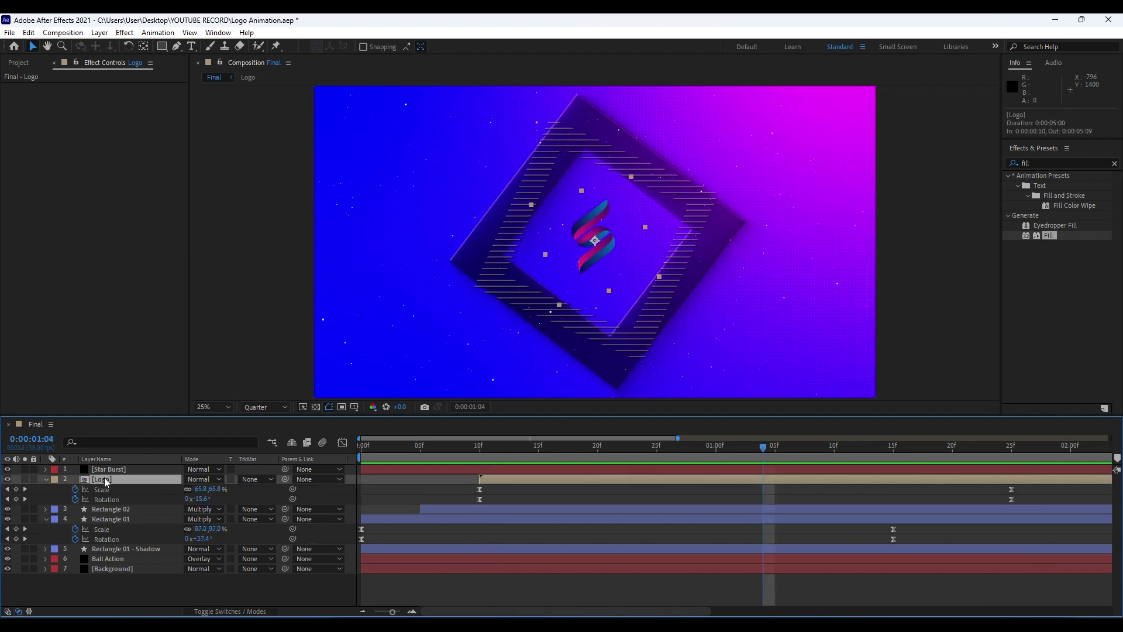
{"action": "key", "text": "k"}
{"action": "key", "text": "k"}
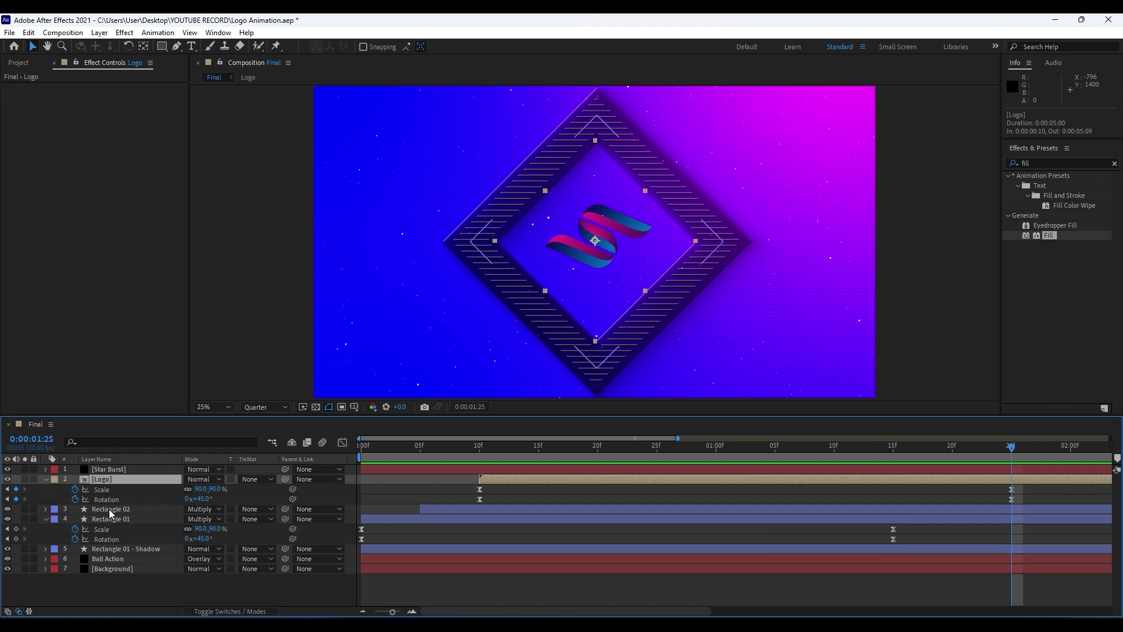
{"action": "left_click", "coordinate": [194, 502]}
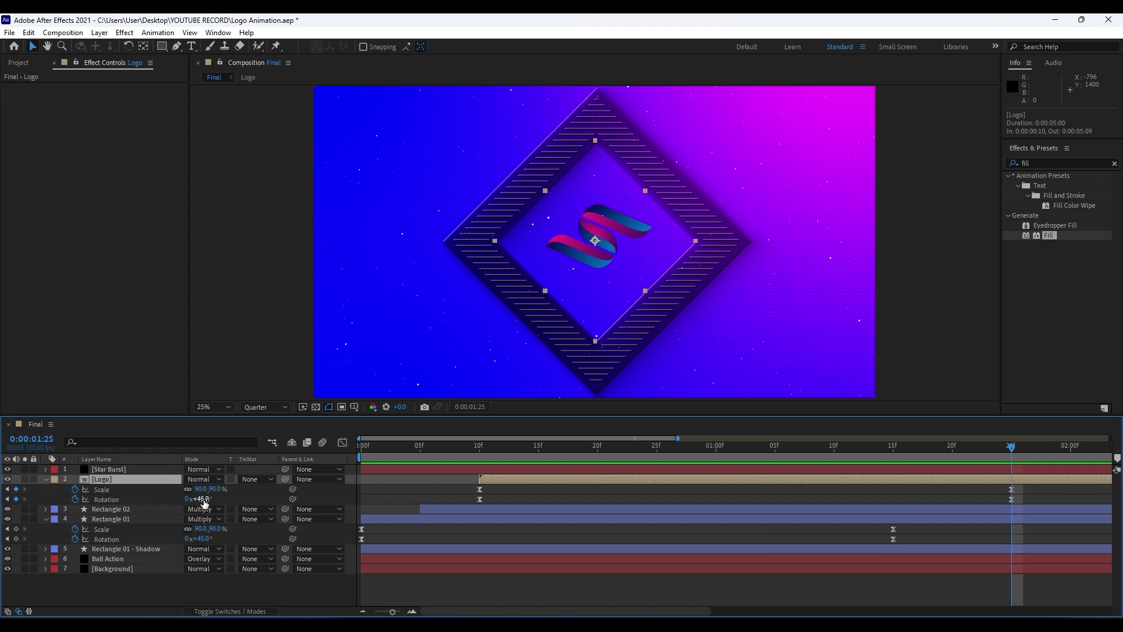
{"action": "type", "text": "0"}
{"action": "left_click", "coordinate": [107, 392]}
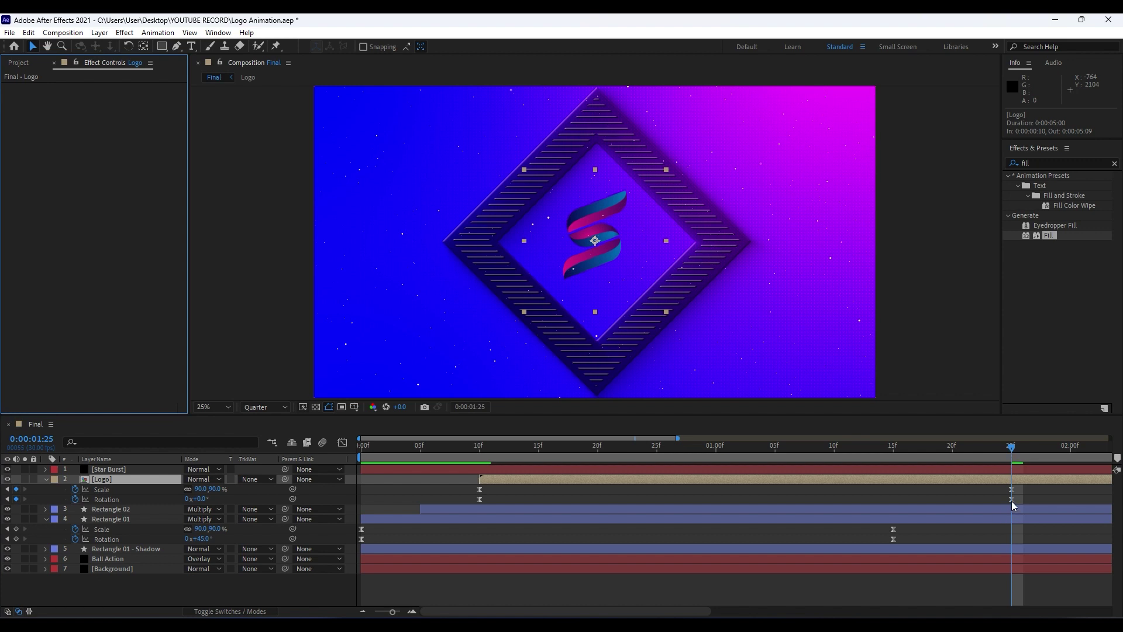
Step: Preview the Logo layer's corrected rotation by playing the animation, then place the playhead at 0:00:00:15
{"action": "left_click", "coordinate": [185, 585]}
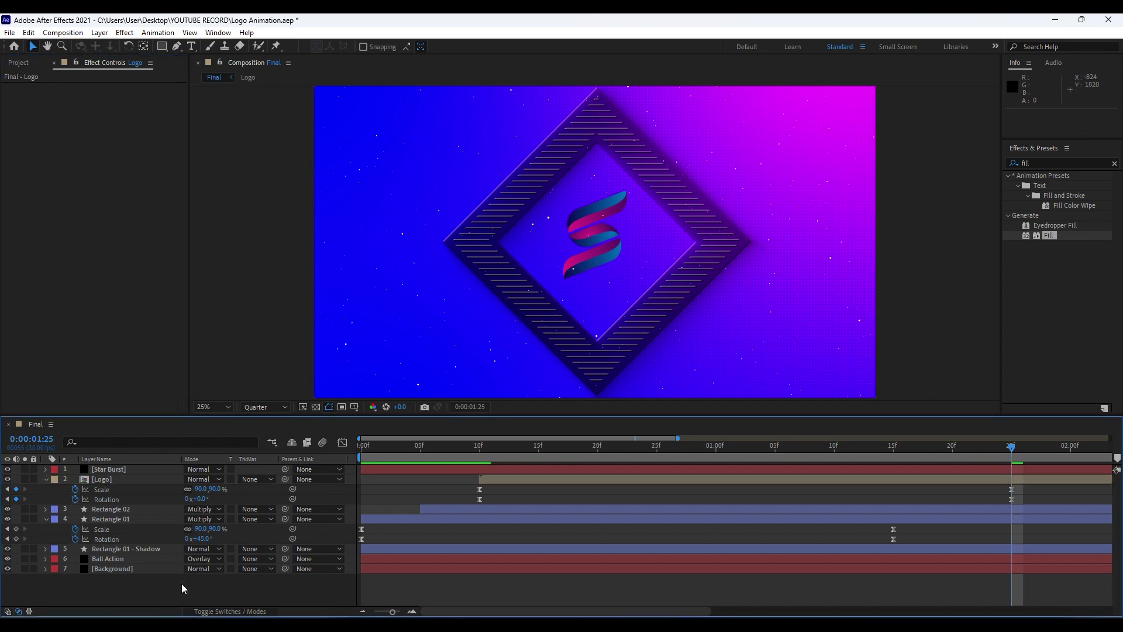
{"action": "key", "text": "space"}
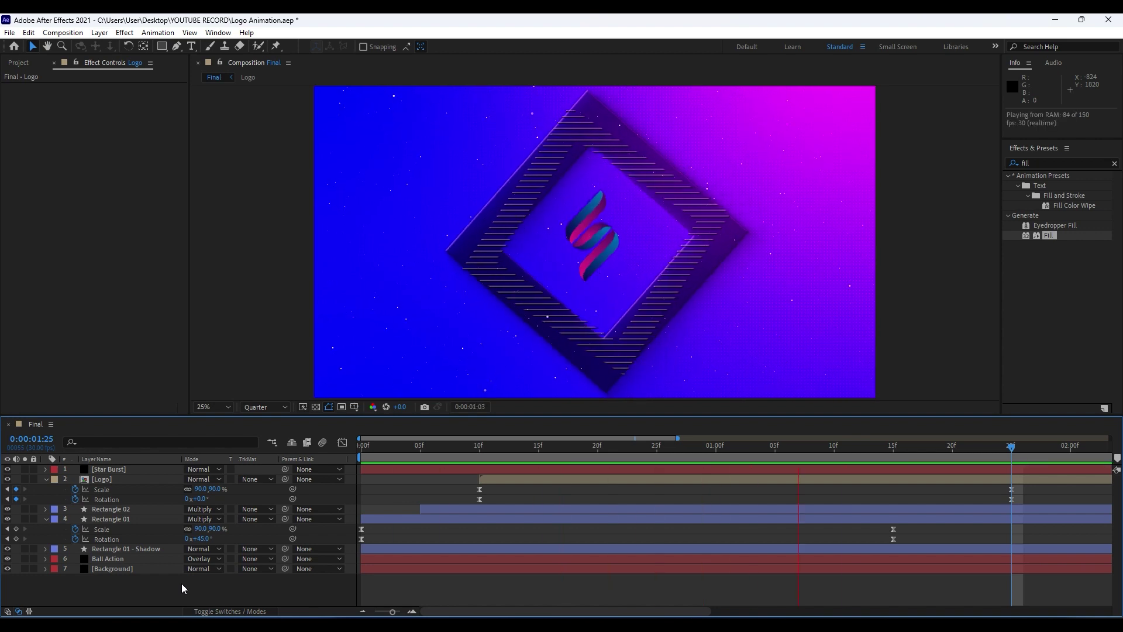
{"action": "left_click", "coordinate": [490, 448]}
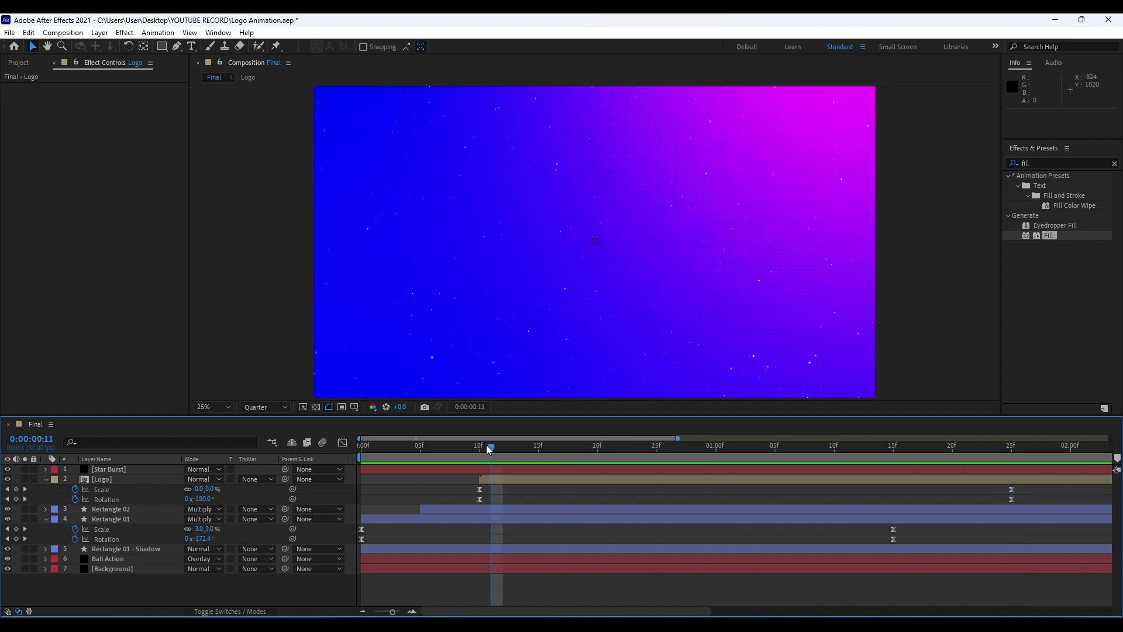
{"action": "key", "text": "space"}
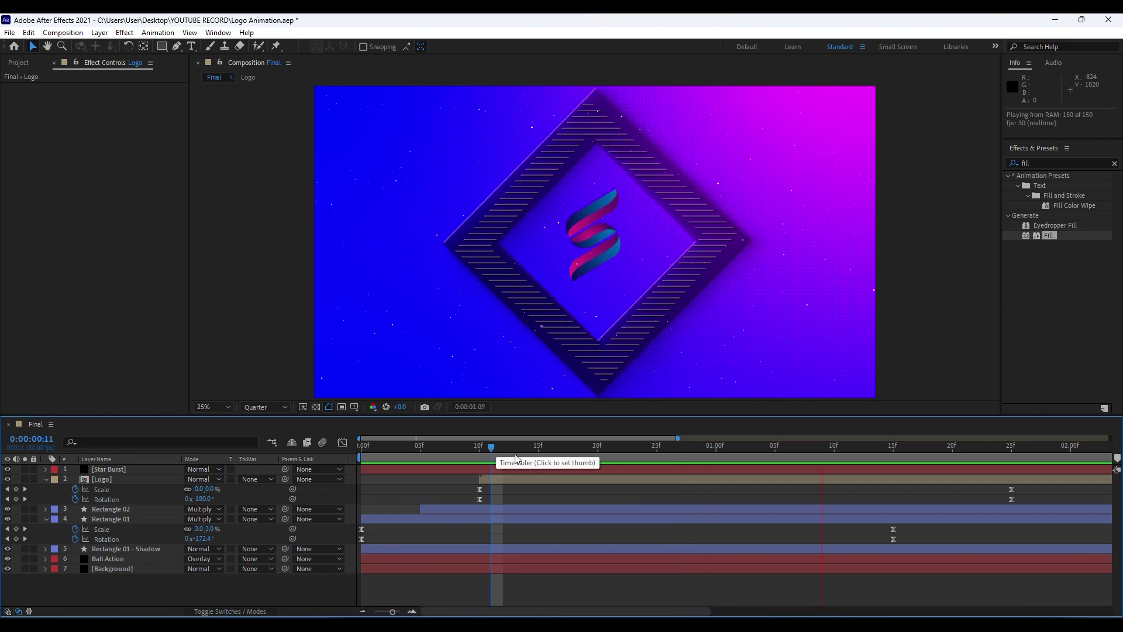
{"action": "left_click", "coordinate": [539, 450]}
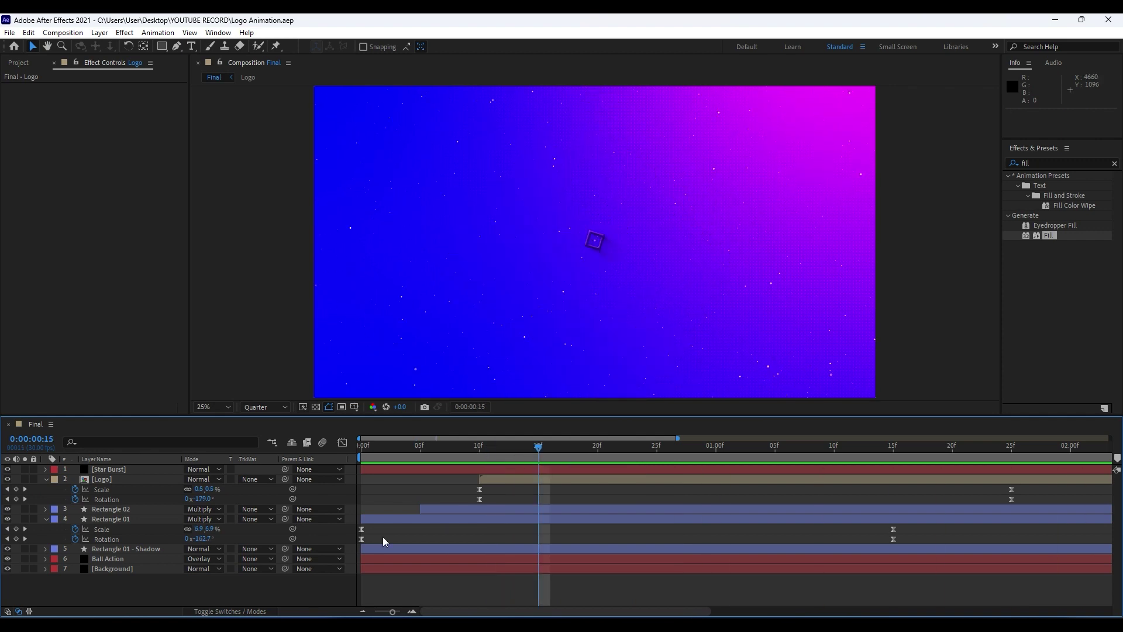
Step: Collapse the Logo and Rectangle 01 properties and duplicate the Logo layer
{"action": "left_click", "coordinate": [47, 480]}
{"action": "left_click", "coordinate": [47, 499]}
{"action": "left_click", "coordinate": [106, 483]}
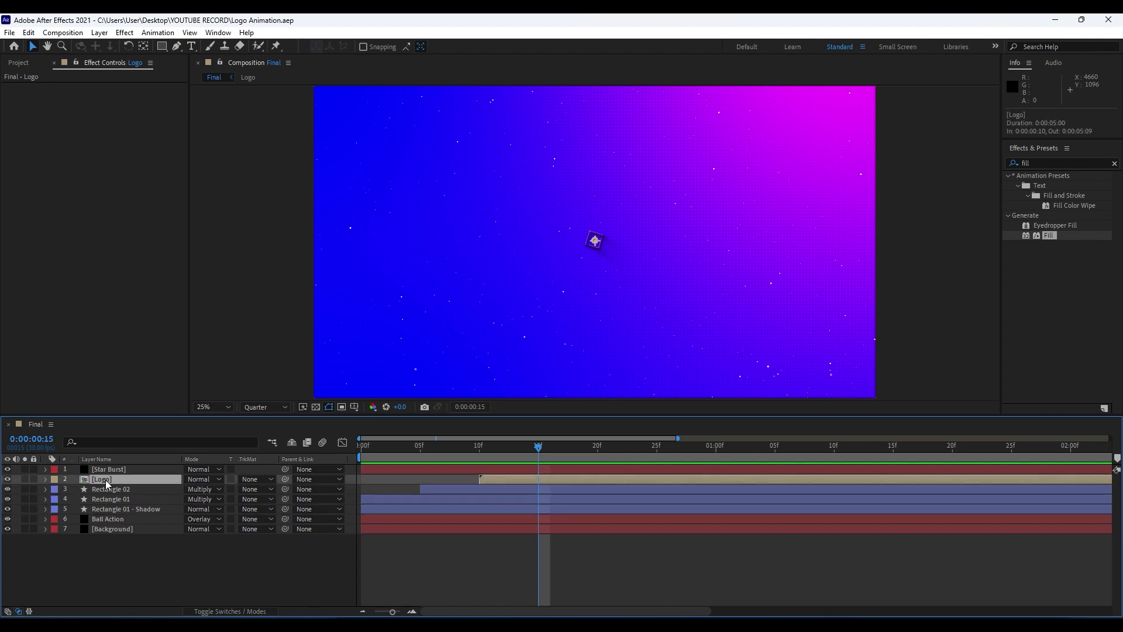
{"action": "key", "text": "ctrl+d"}
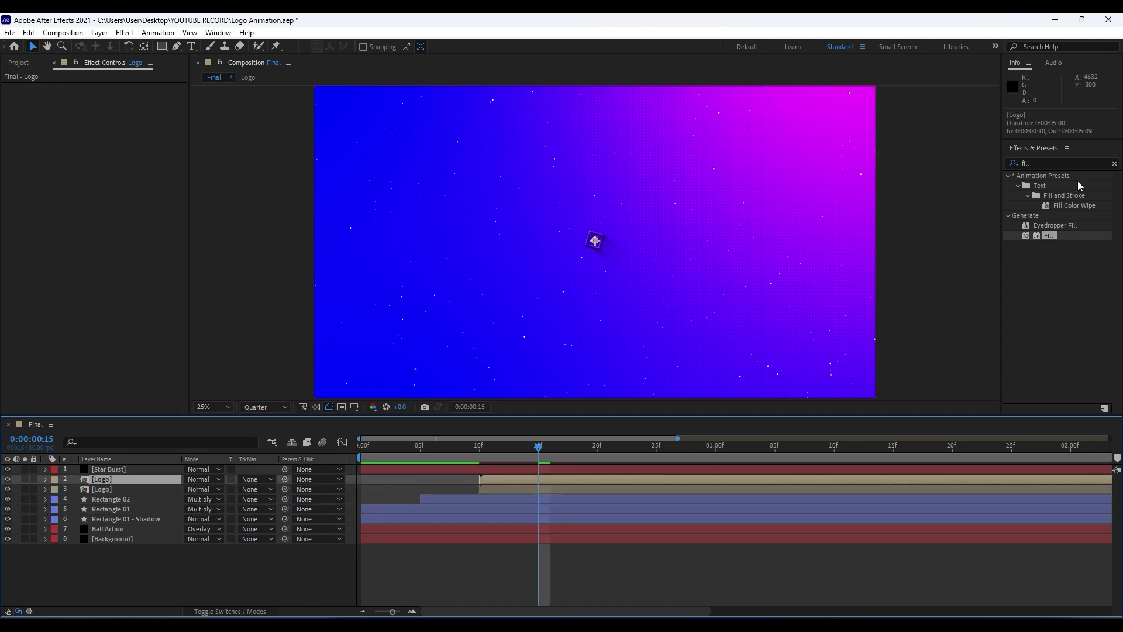
Step: Find the CC Radial Fast Blur effect and apply it to the lower of the two Logo layers
{"action": "left_click", "coordinate": [1052, 163]}
{"action": "type", "text": "radial"}
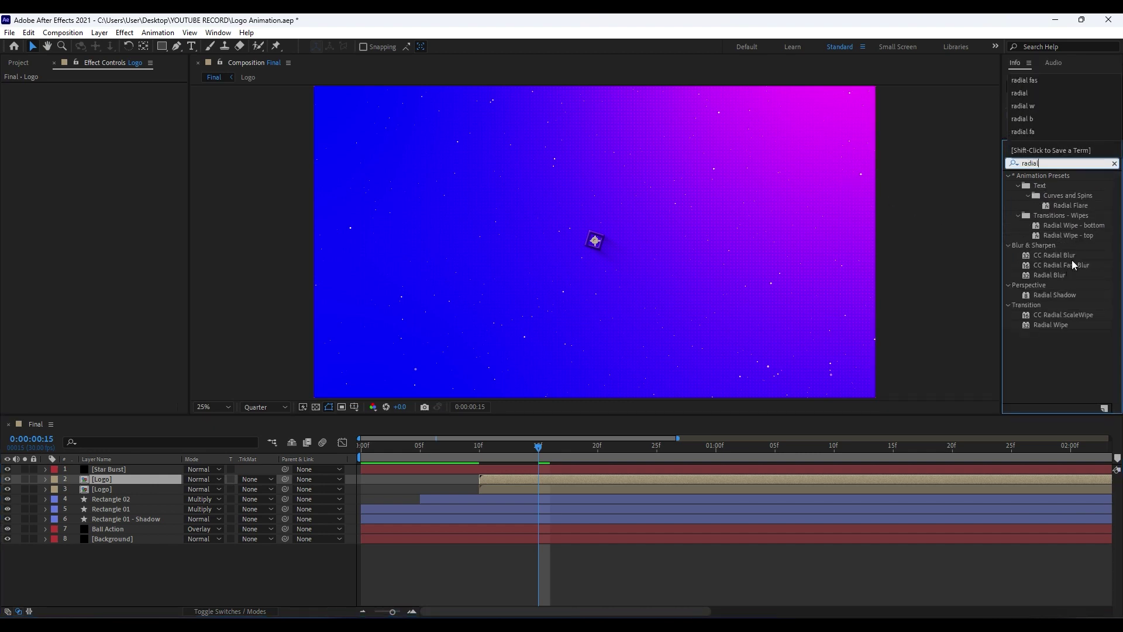
{"action": "left_click_drag", "start_coordinate": [1075, 265], "coordinate": [126, 489]}
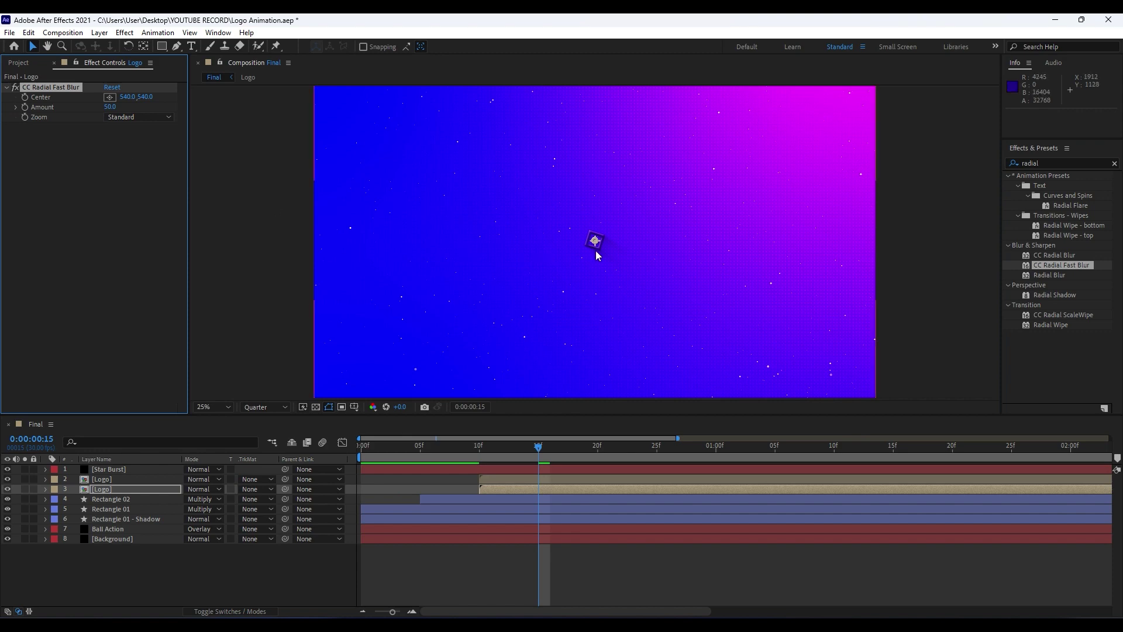
Step: At 0:00:02:13, place the CC Radial Fast Blur Center up and left of the logo at about -606.7, -406.7
{"action": "left_click_drag", "start_coordinate": [604, 454], "coordinate": [739, 453]}
{"action": "left_click_drag", "start_coordinate": [393, 612], "coordinate": [381, 612]}
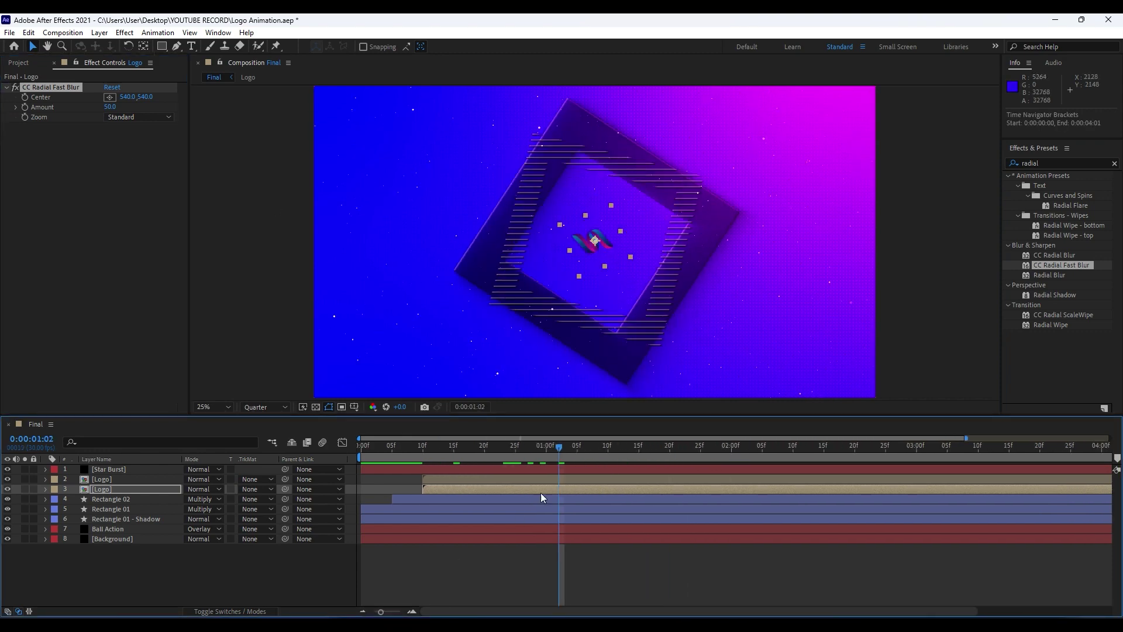
{"action": "left_click_drag", "start_coordinate": [558, 447], "coordinate": [810, 447]}
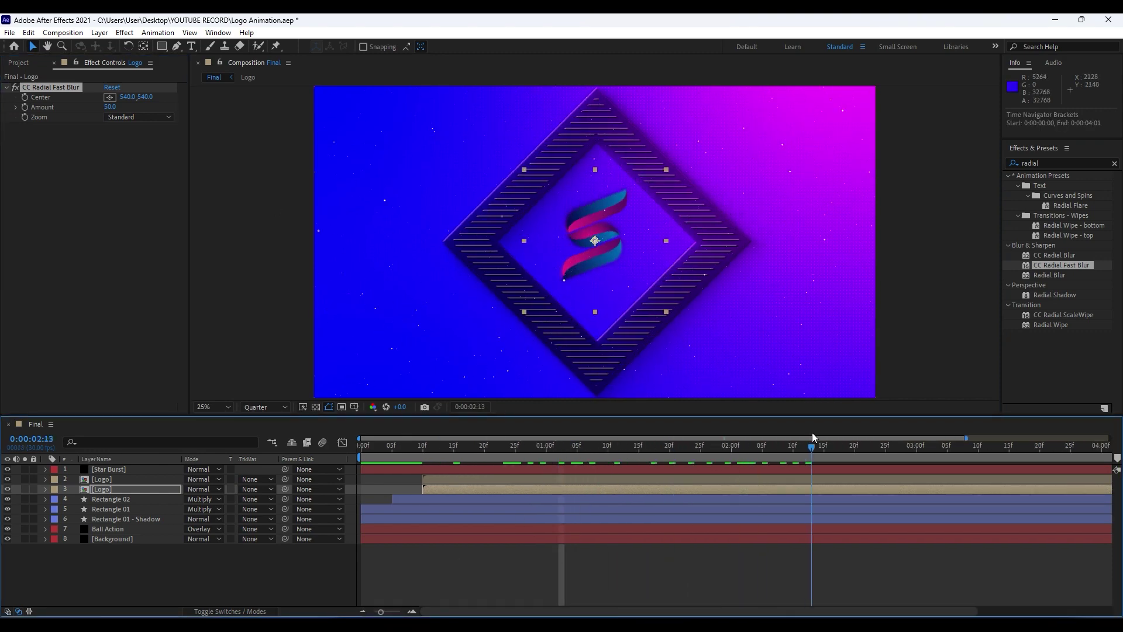
{"action": "left_click", "coordinate": [110, 97]}
{"action": "left_click", "coordinate": [445, 116]}
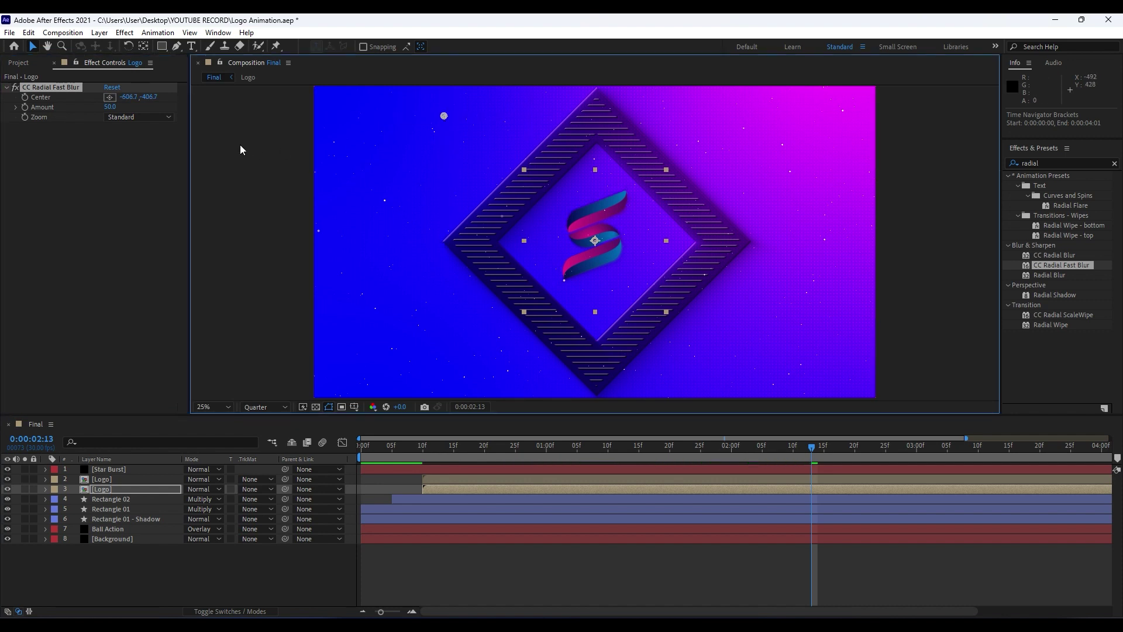
Step: Find the Fill effect, apply it to the lower Logo layer and set its color to black (000000)
{"action": "left_click", "coordinate": [1053, 164]}
{"action": "type", "text": "fil"}
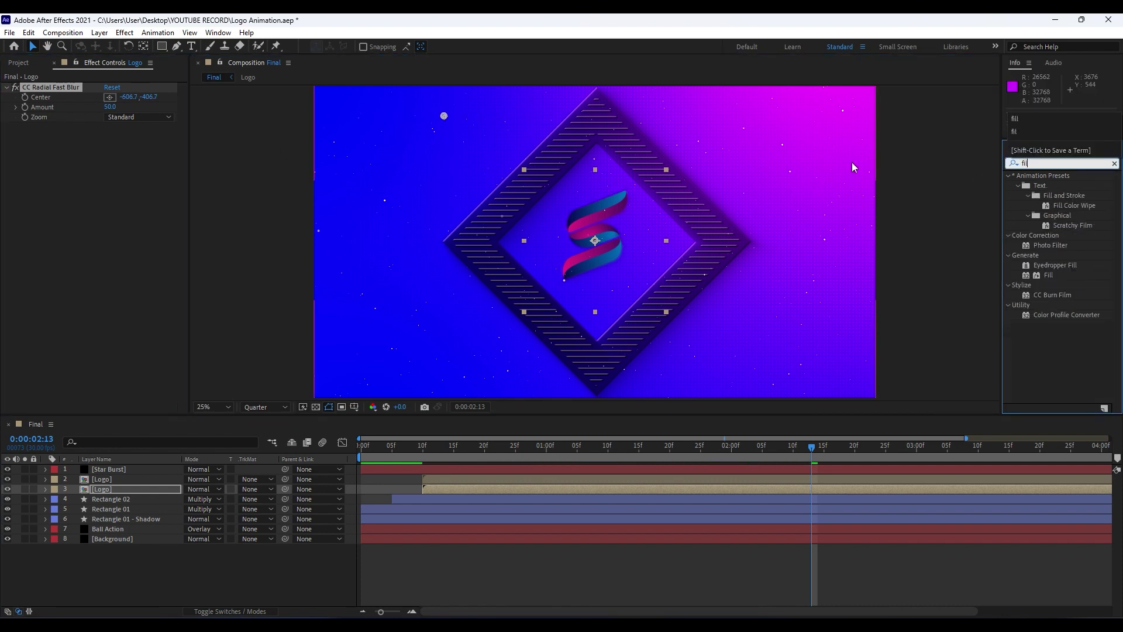
{"action": "type", "text": "l"}
{"action": "left_click_drag", "start_coordinate": [1048, 235], "coordinate": [117, 489]}
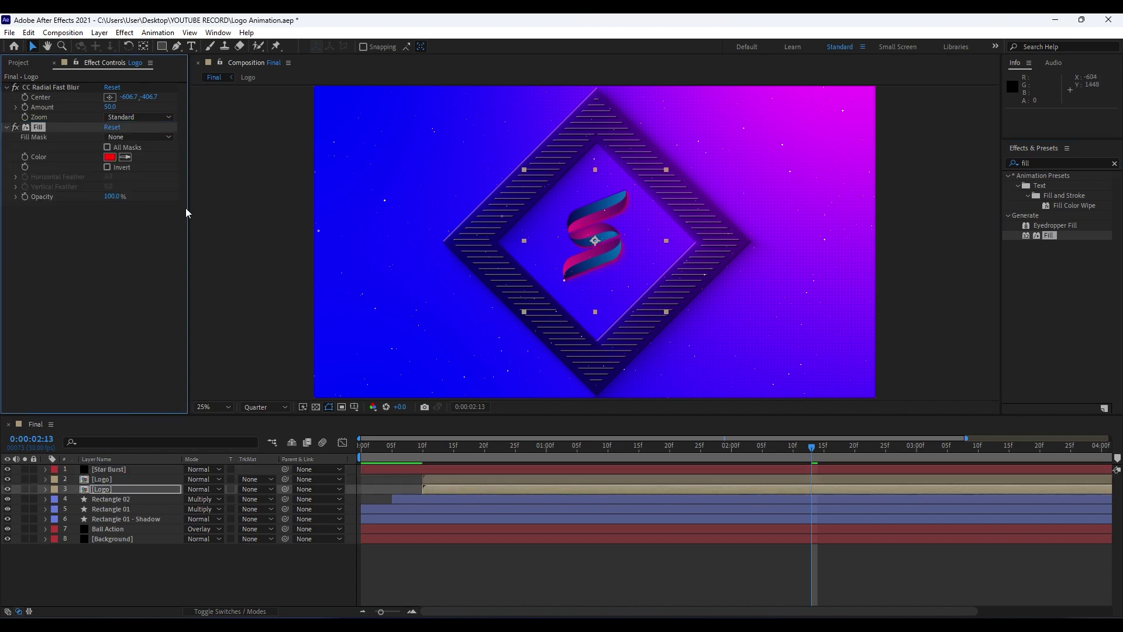
{"action": "left_click", "coordinate": [110, 157]}
{"action": "left_click", "coordinate": [326, 545]}
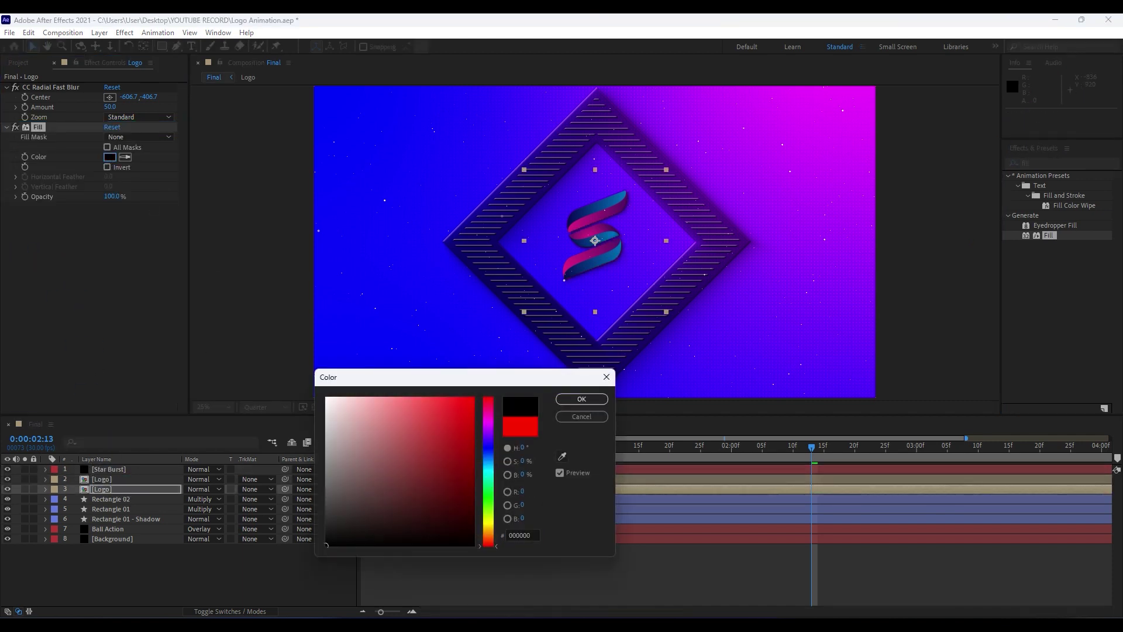
{"action": "left_click", "coordinate": [575, 401]}
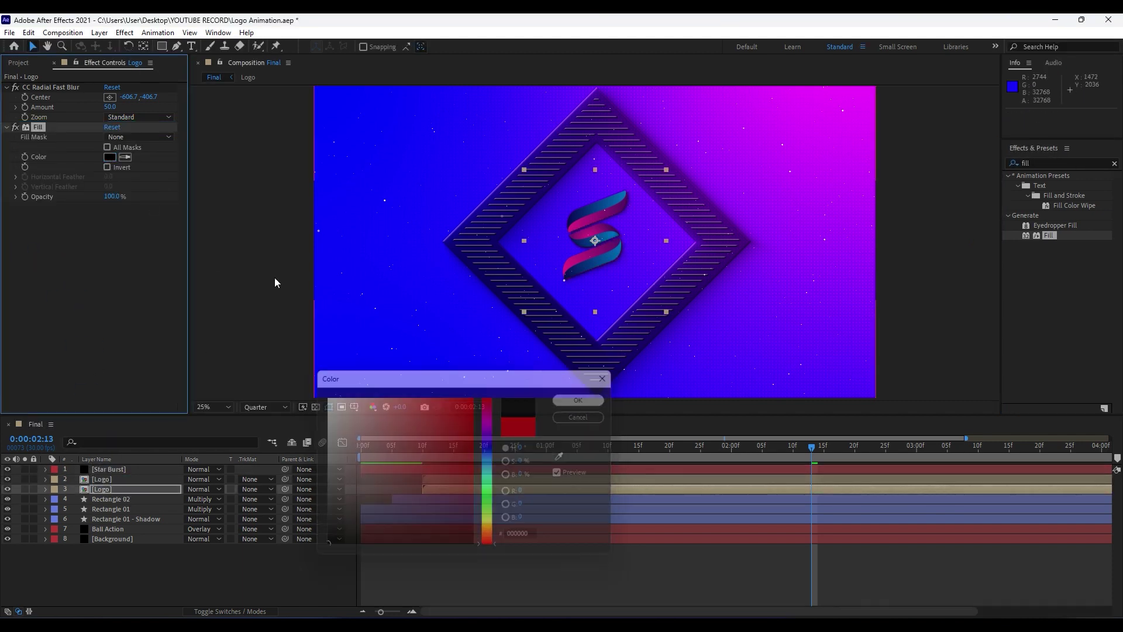
Step: Move the lower Logo layer's CC Radial Fast Blur Center to about -1321.6, -433.3 and set its Amount to 90
{"action": "left_click", "coordinate": [109, 97]}
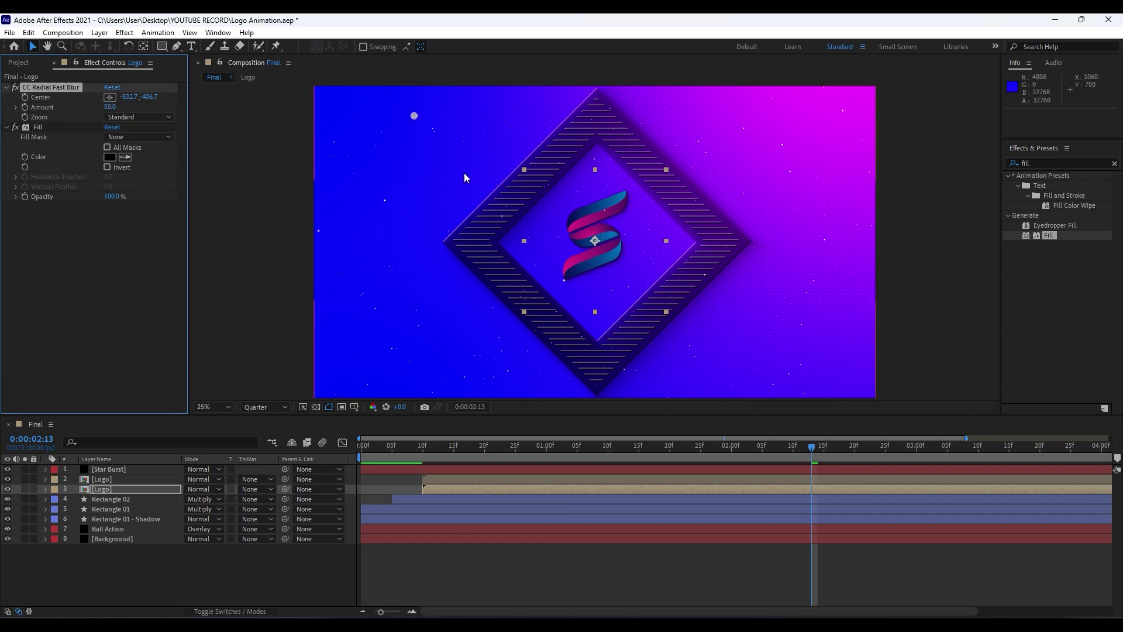
{"action": "left_click_drag", "start_coordinate": [415, 119], "coordinate": [350, 113]}
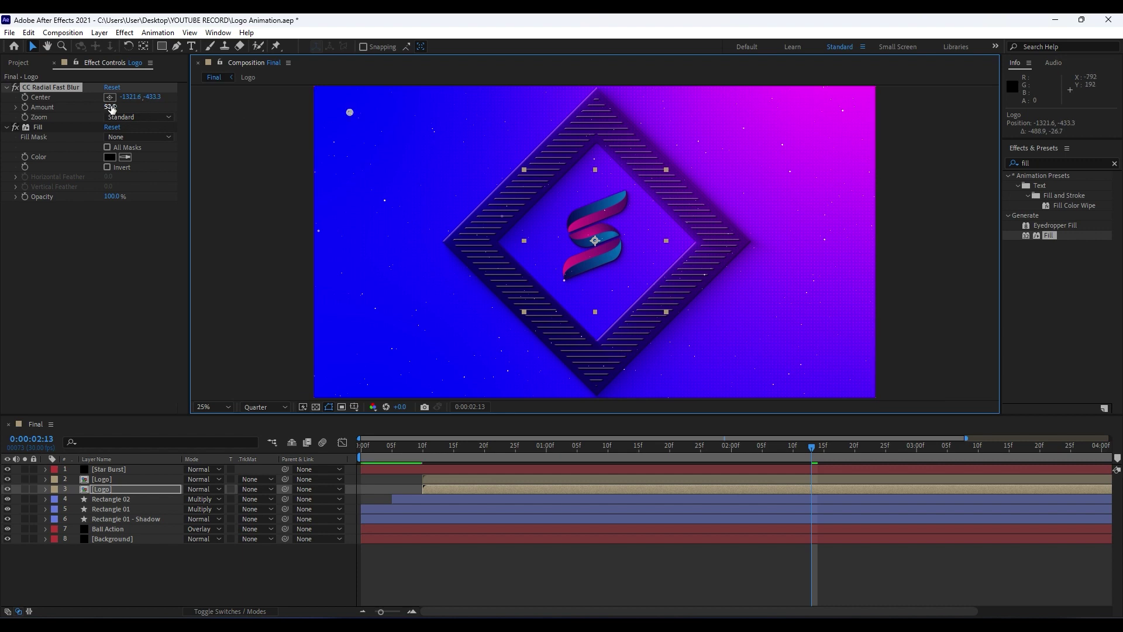
{"action": "left_click_drag", "start_coordinate": [109, 107], "coordinate": [137, 112]}
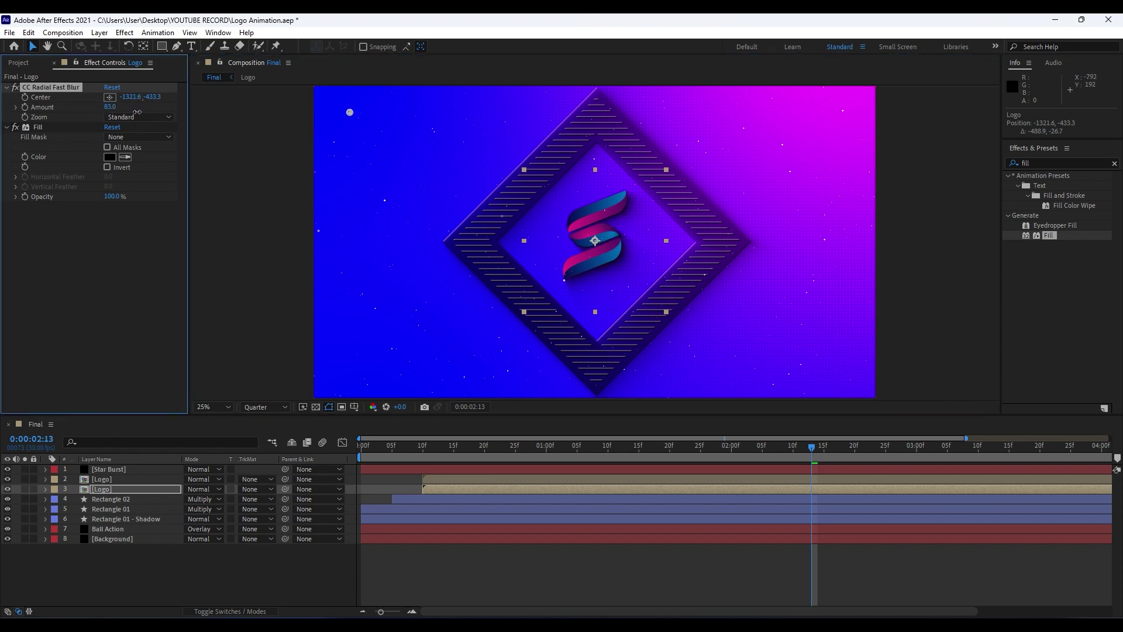
{"action": "left_click", "coordinate": [109, 107]}
{"action": "left_click", "coordinate": [97, 236]}
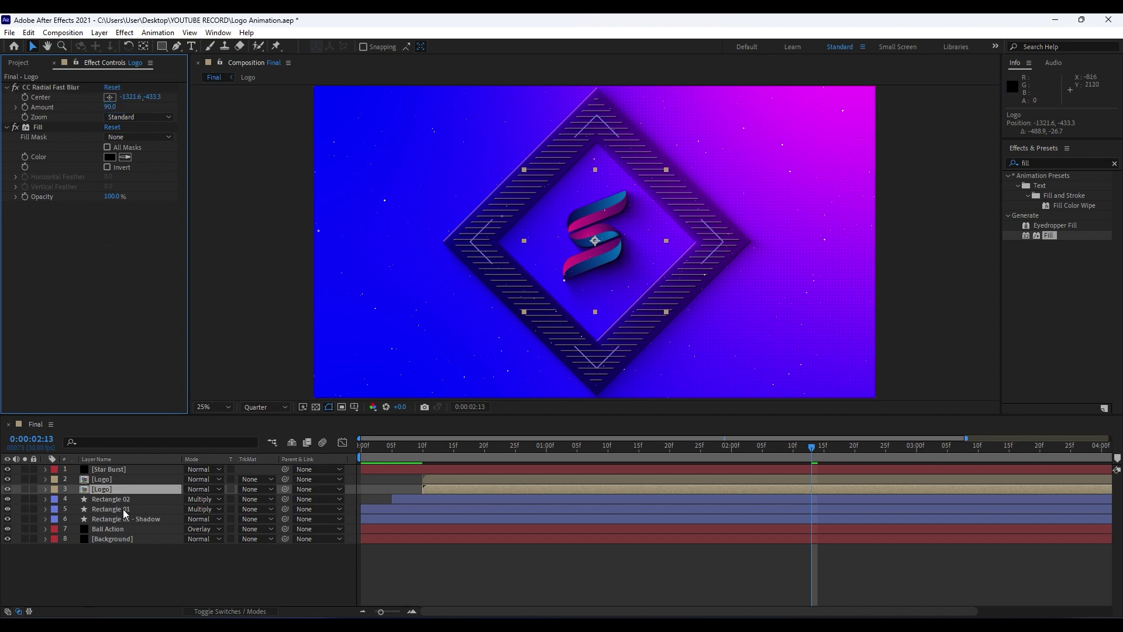
Step: Reduce the lower Logo layer's opacity, trying 50% and settling on 60%
{"action": "key", "text": "t"}
{"action": "left_click", "coordinate": [188, 499]}
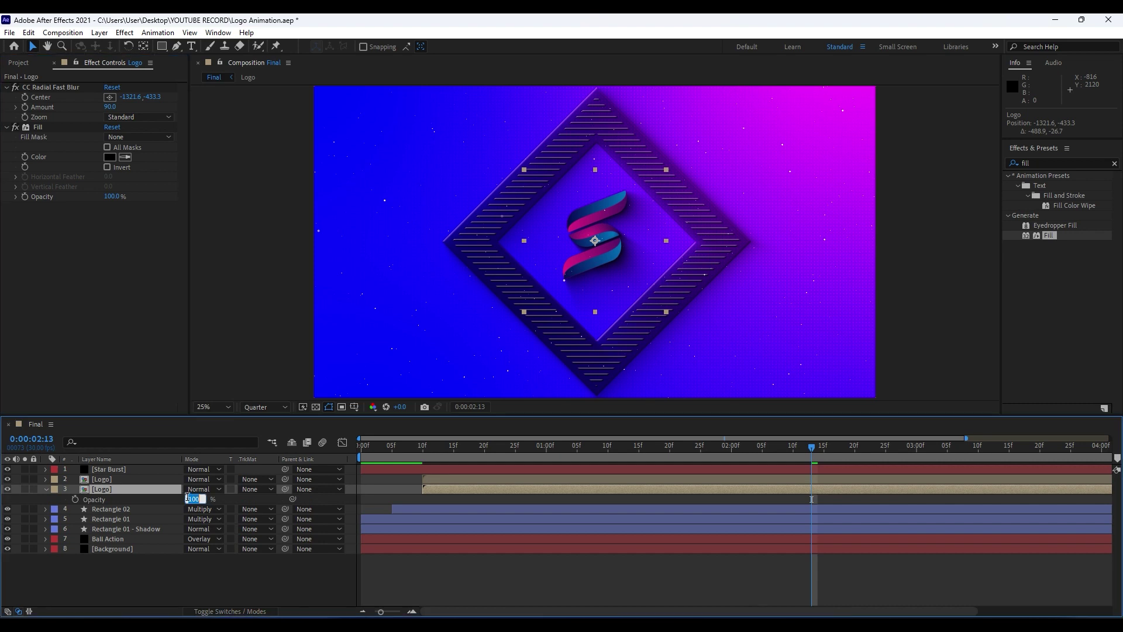
{"action": "type", "text": "50"}
{"action": "key", "text": "Return"}
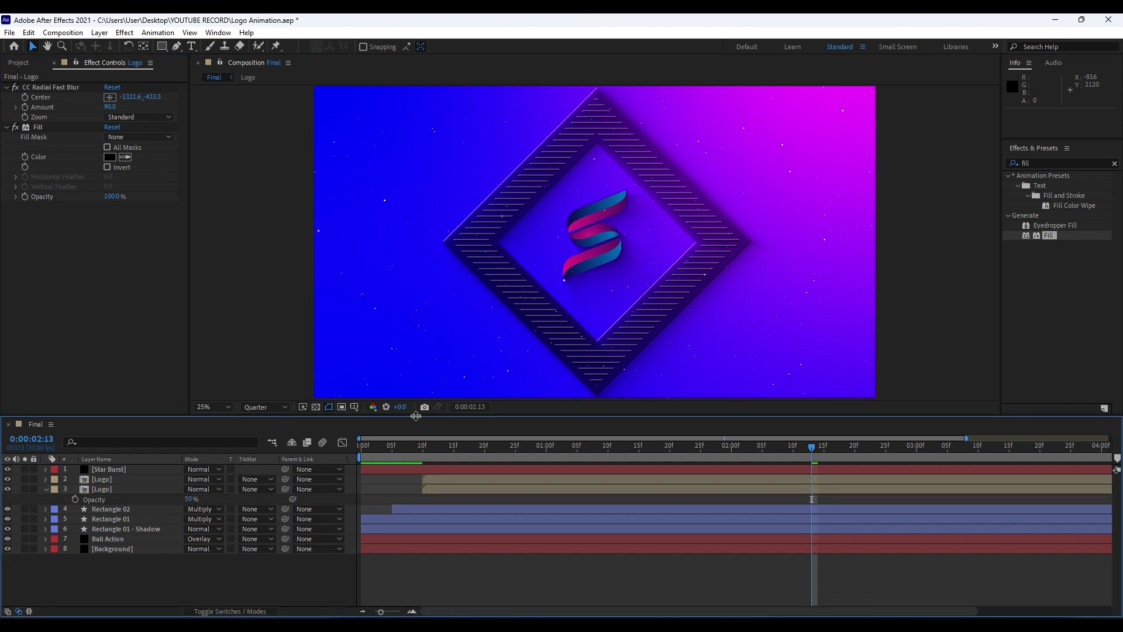
{"action": "left_click", "coordinate": [188, 500]}
{"action": "type", "text": "60"}
{"action": "key", "text": "Return"}
Step: Scrub through the timeline to check the logo's shadow, ending at 0:00:02:00, and collapse the lower Logo layer's properties
{"action": "left_click_drag", "start_coordinate": [600, 462], "coordinate": [855, 464]}
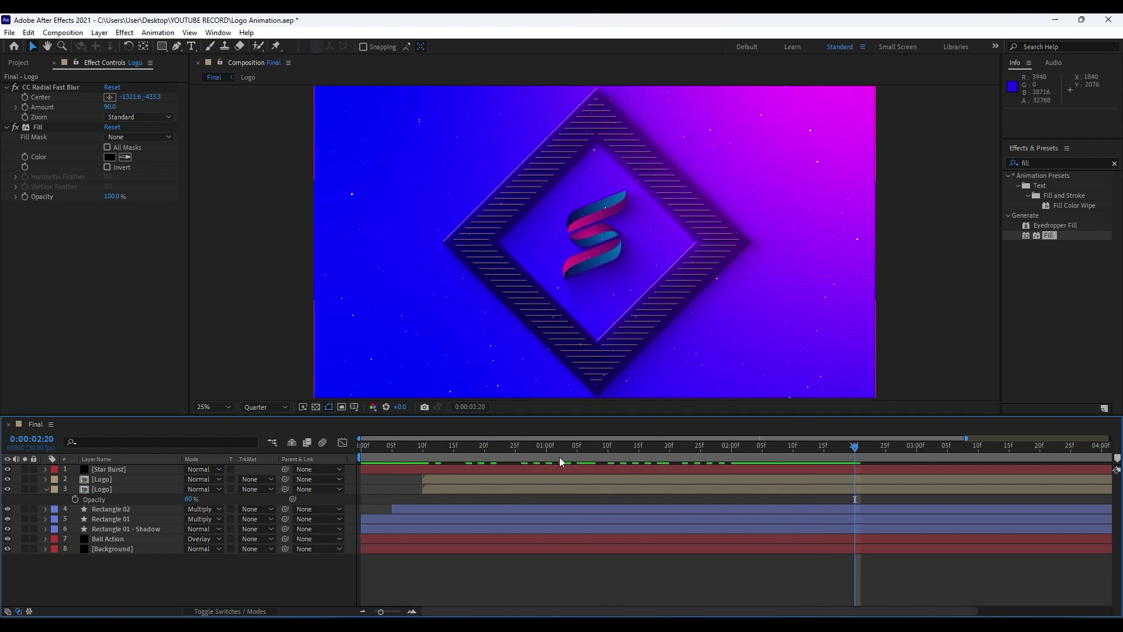
{"action": "left_click_drag", "start_coordinate": [560, 457], "coordinate": [732, 457]}
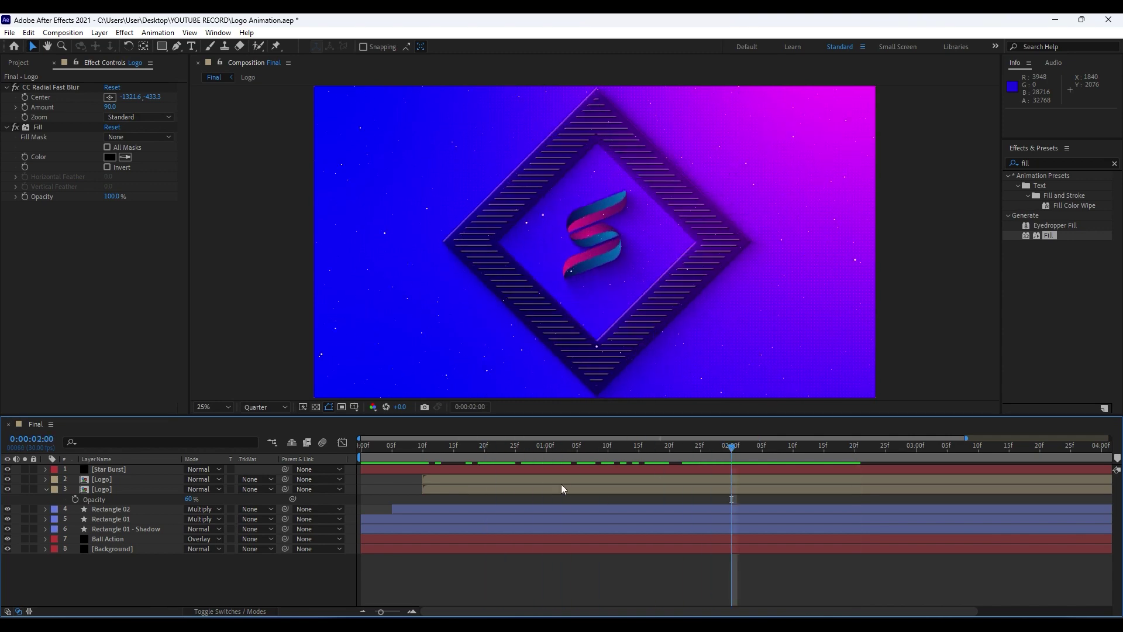
{"action": "left_click", "coordinate": [46, 490]}
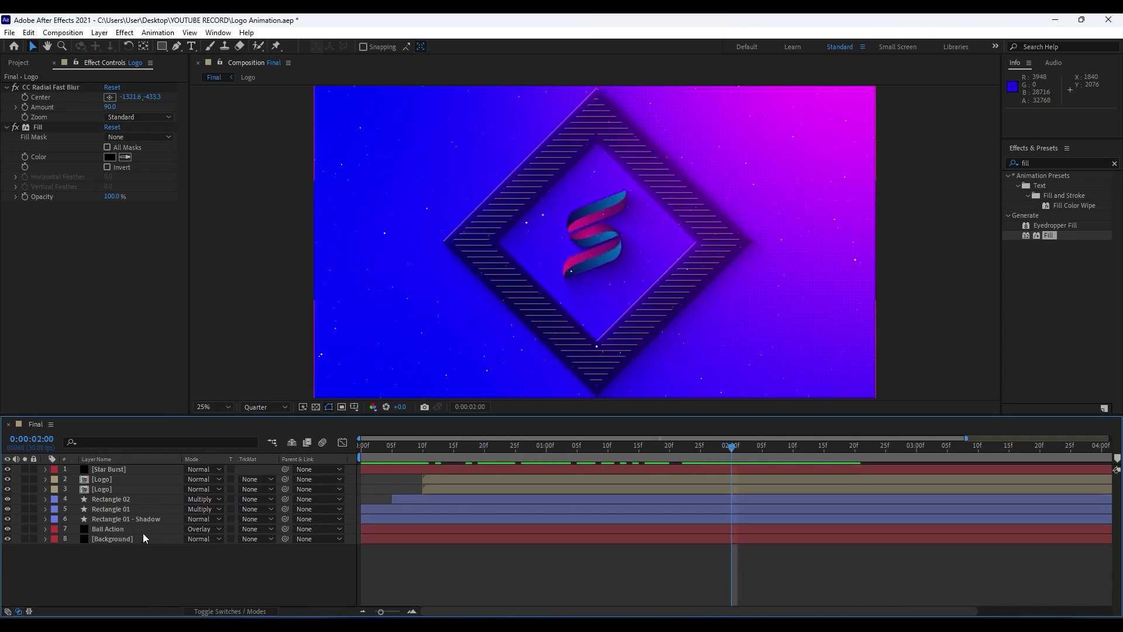
Step: Duplicate the Rectangle 01 layer, place the copy above Rectangle 02 and shift it to start at 0:00:00:10
{"action": "left_click", "coordinate": [124, 510]}
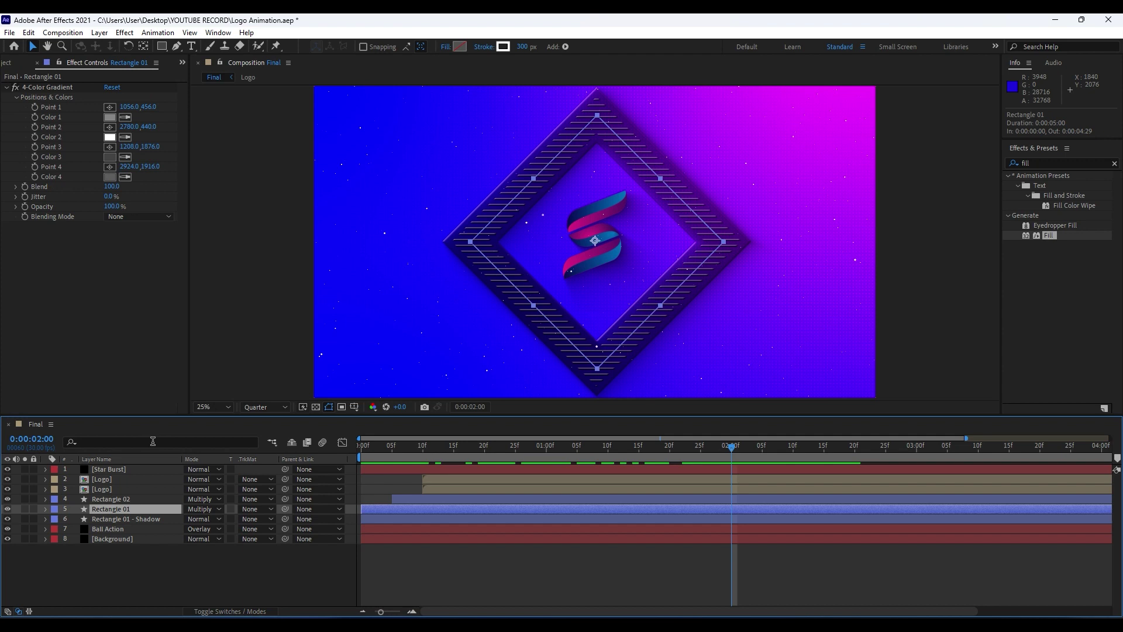
{"action": "key", "text": "ctrl+d"}
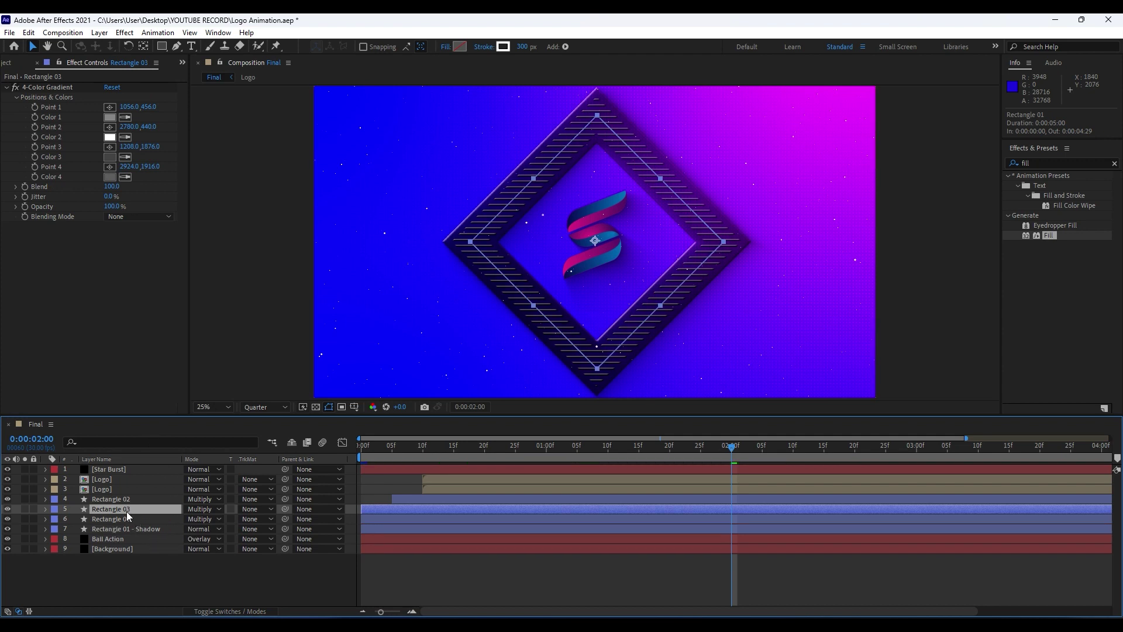
{"action": "left_click_drag", "start_coordinate": [108, 511], "coordinate": [117, 496]}
{"action": "left_click_drag", "start_coordinate": [374, 498], "coordinate": [386, 497]}
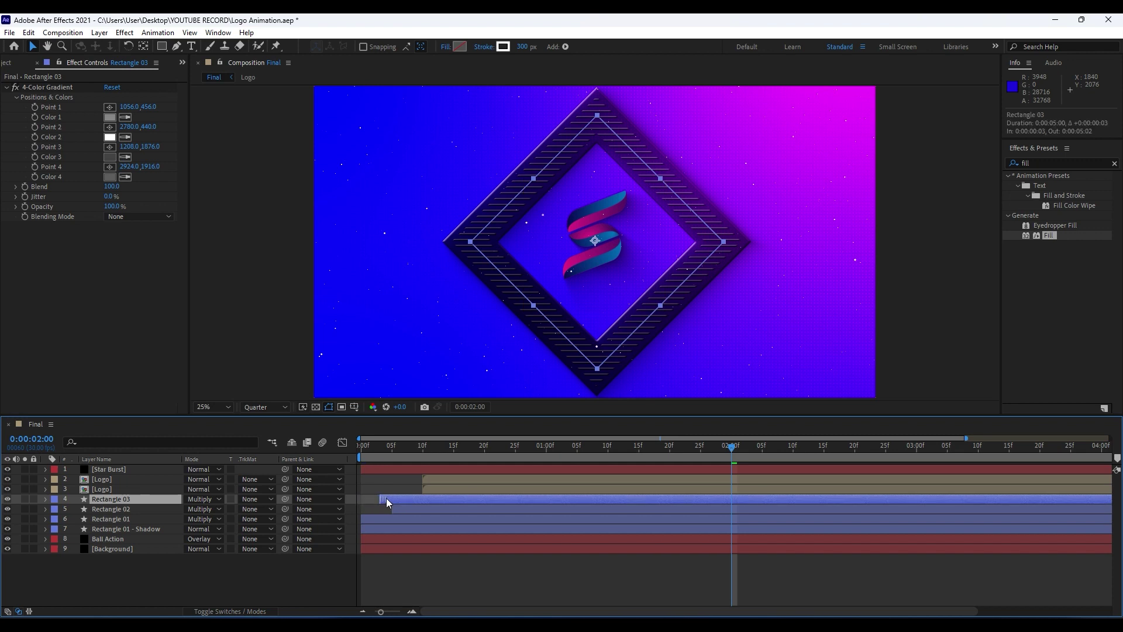
Step: Shift both Logo layers together to start at 0:00:00:15
{"action": "left_click", "coordinate": [108, 489]}
{"action": "left_click", "coordinate": [107, 481], "text": "ctrl"}
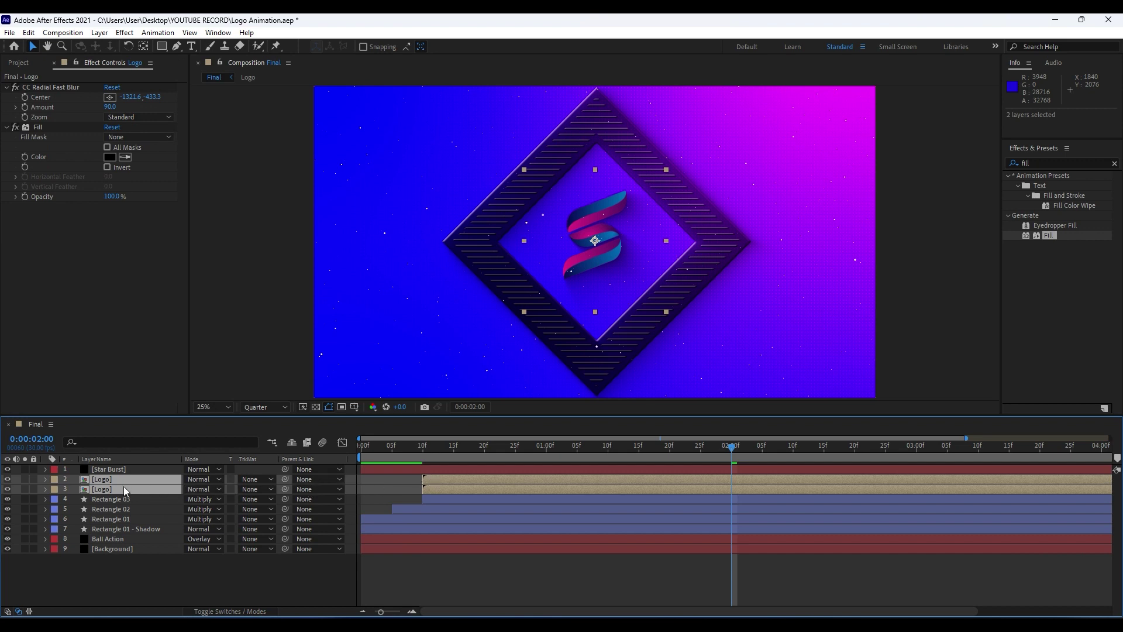
{"action": "left_click_drag", "start_coordinate": [437, 479], "coordinate": [468, 480]}
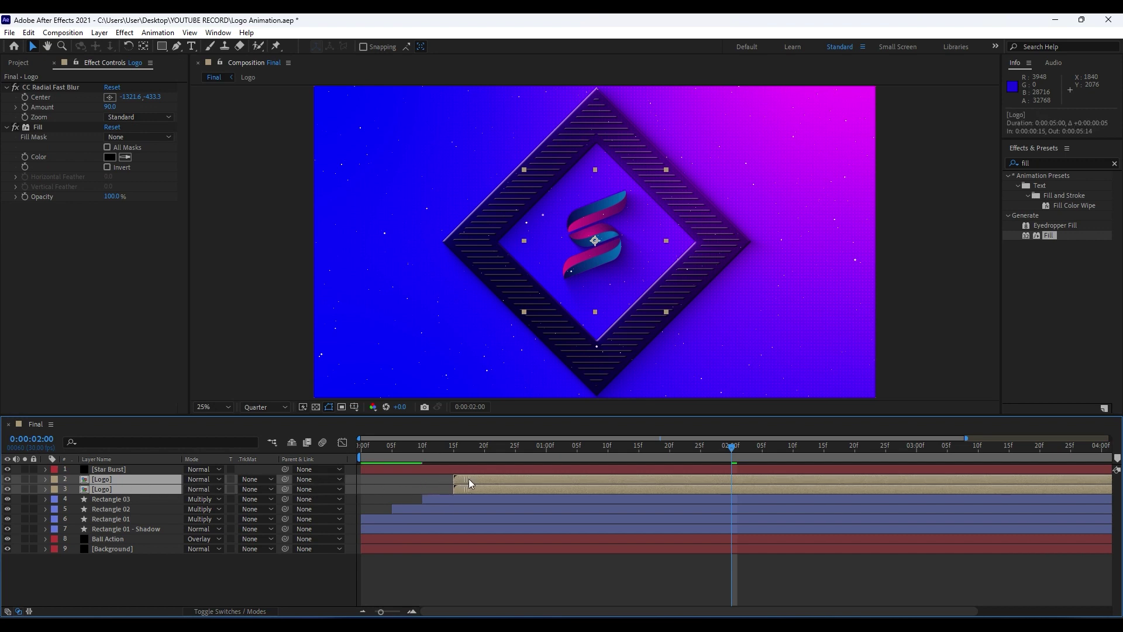
{"action": "left_click", "coordinate": [87, 566]}
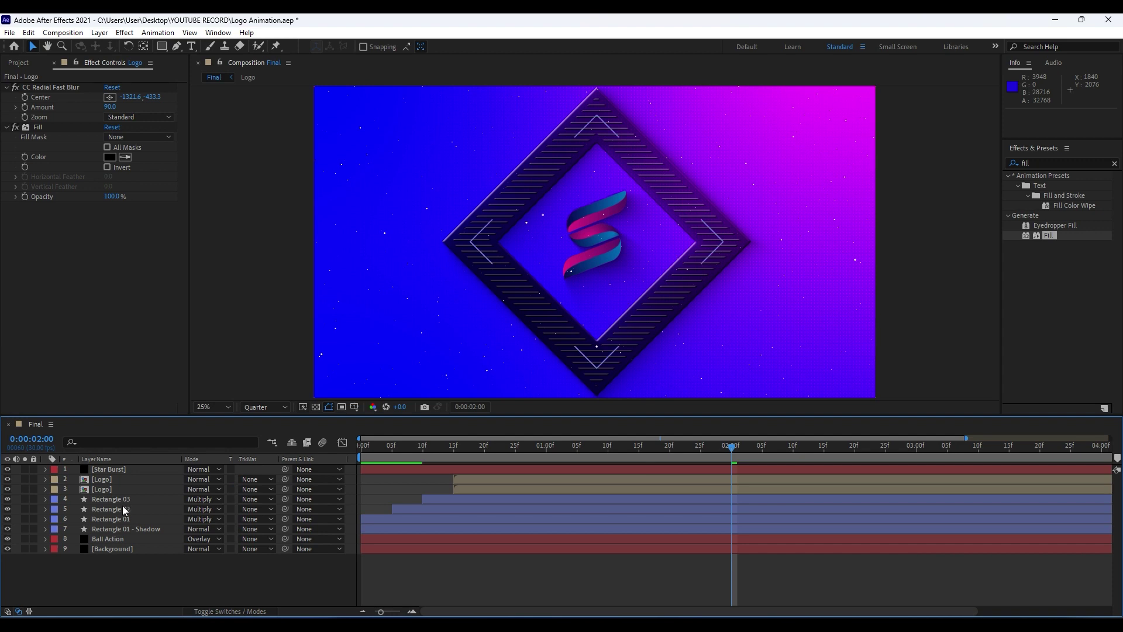
Step: Select the Rectangle 03 layer, preview the animation and place the playhead at 0:00:01:27
{"action": "left_click", "coordinate": [123, 509]}
{"action": "left_click", "coordinate": [123, 499]}
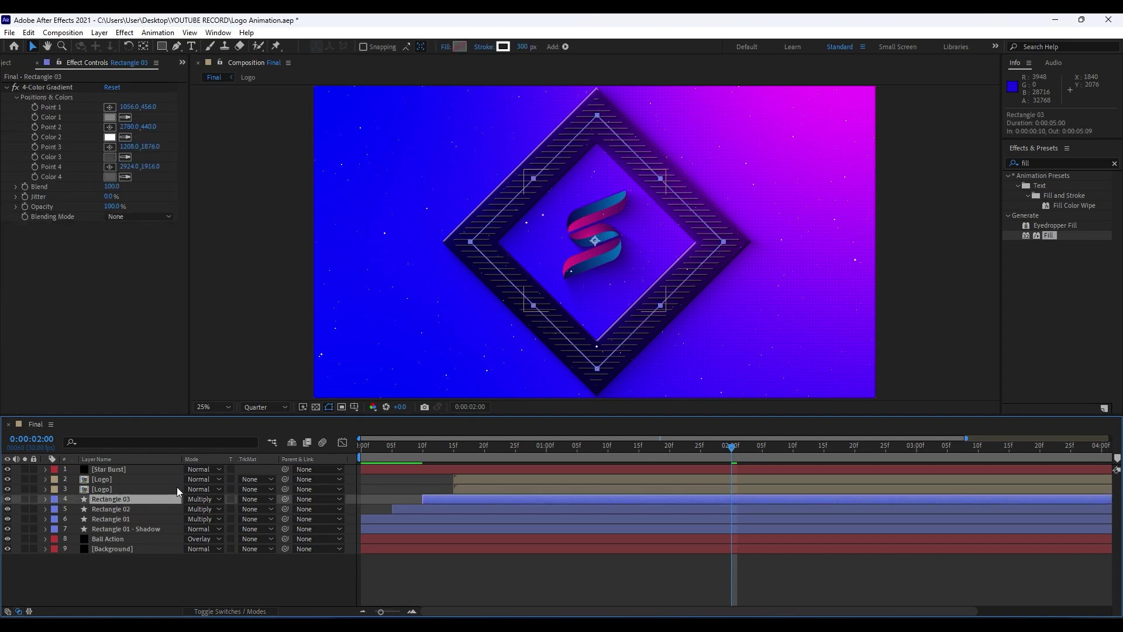
{"action": "key", "text": "space"}
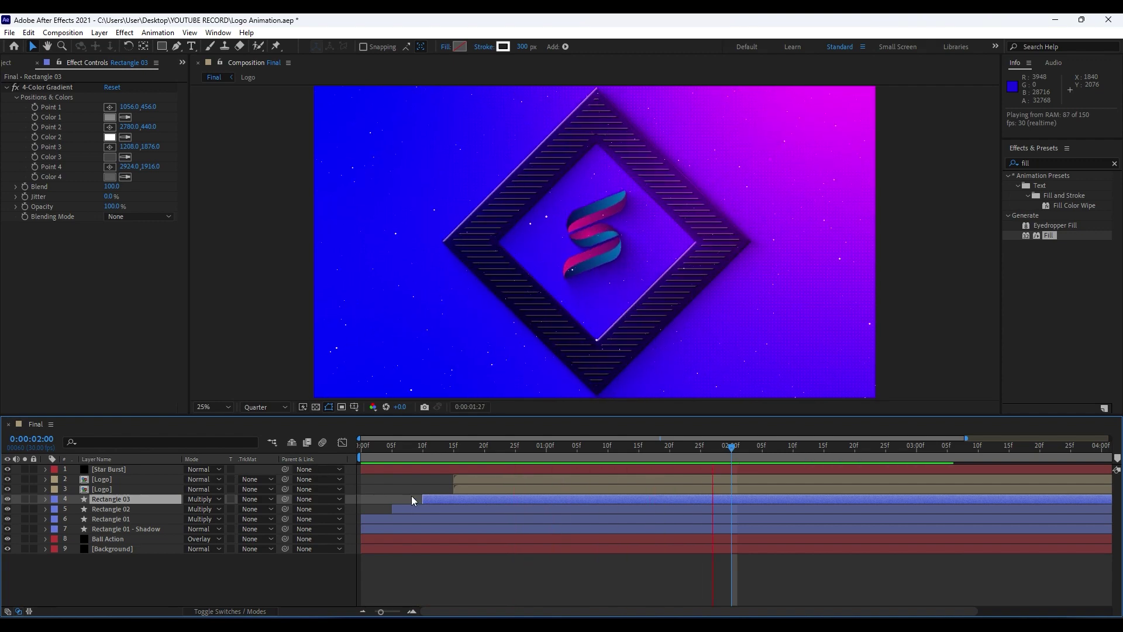
{"action": "left_click_drag", "start_coordinate": [691, 449], "coordinate": [712, 453]}
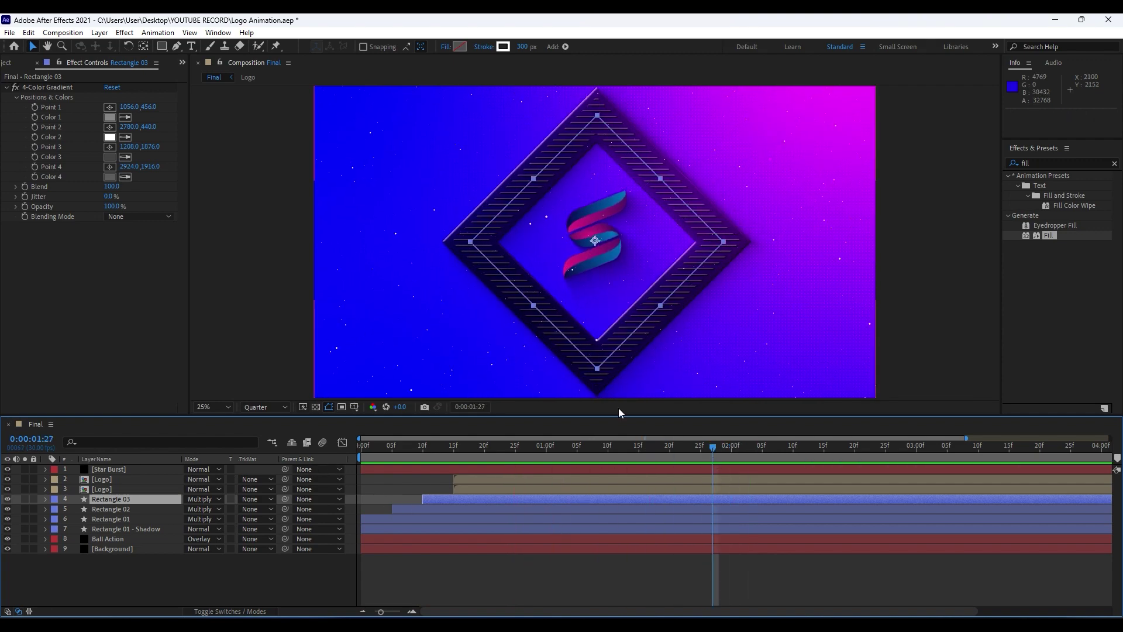
Step: Set Rectangle 03's second Scale keyframe, at 0:00:01:25, to 240%
{"action": "key", "text": "s"}
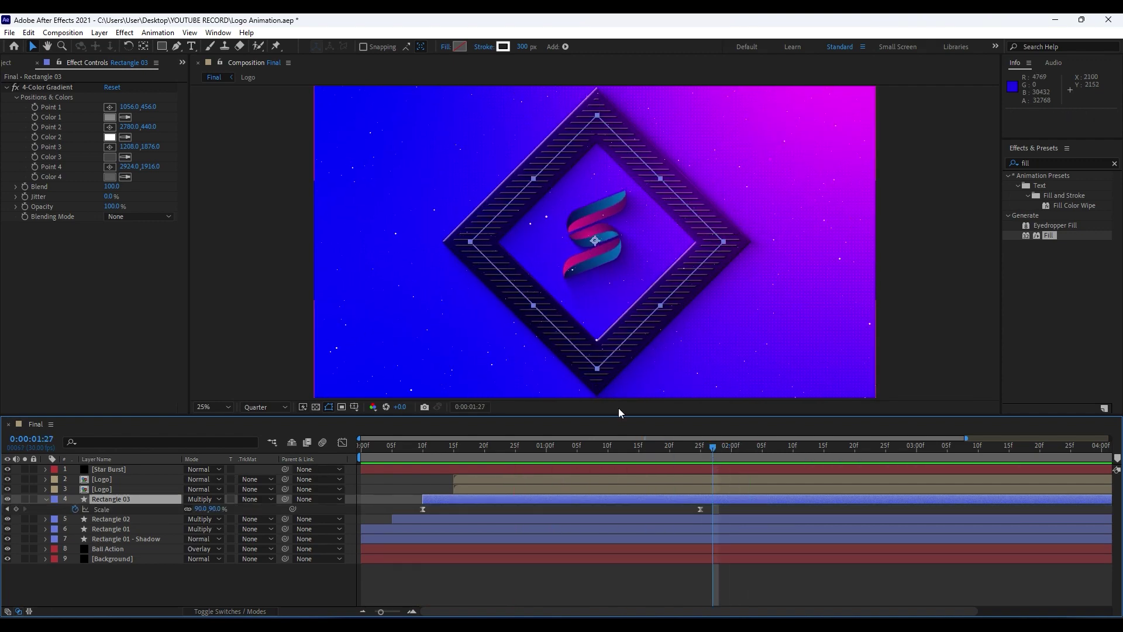
{"action": "key", "text": "j"}
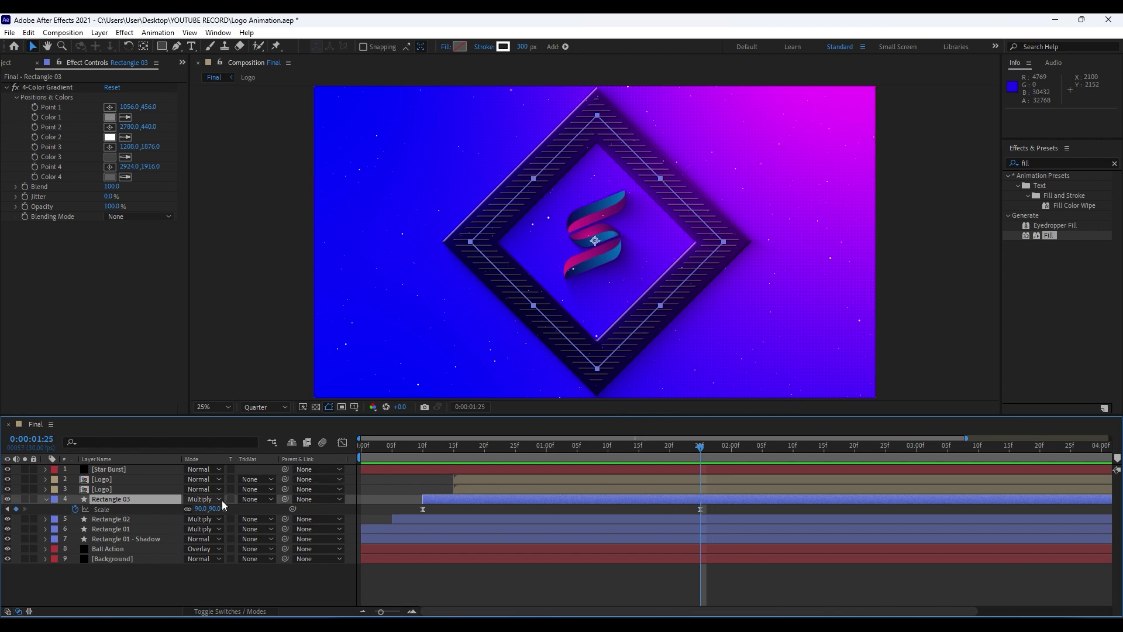
{"action": "left_click_drag", "start_coordinate": [223, 507], "coordinate": [269, 509]}
{"action": "left_click", "coordinate": [203, 508]}
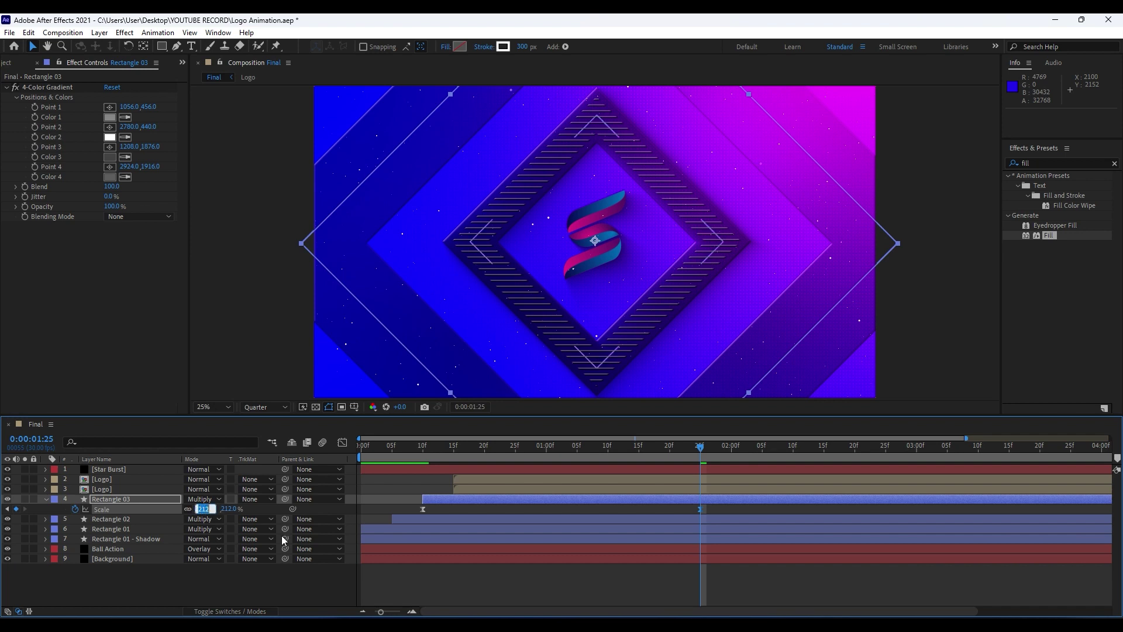
{"action": "type", "text": "2"}
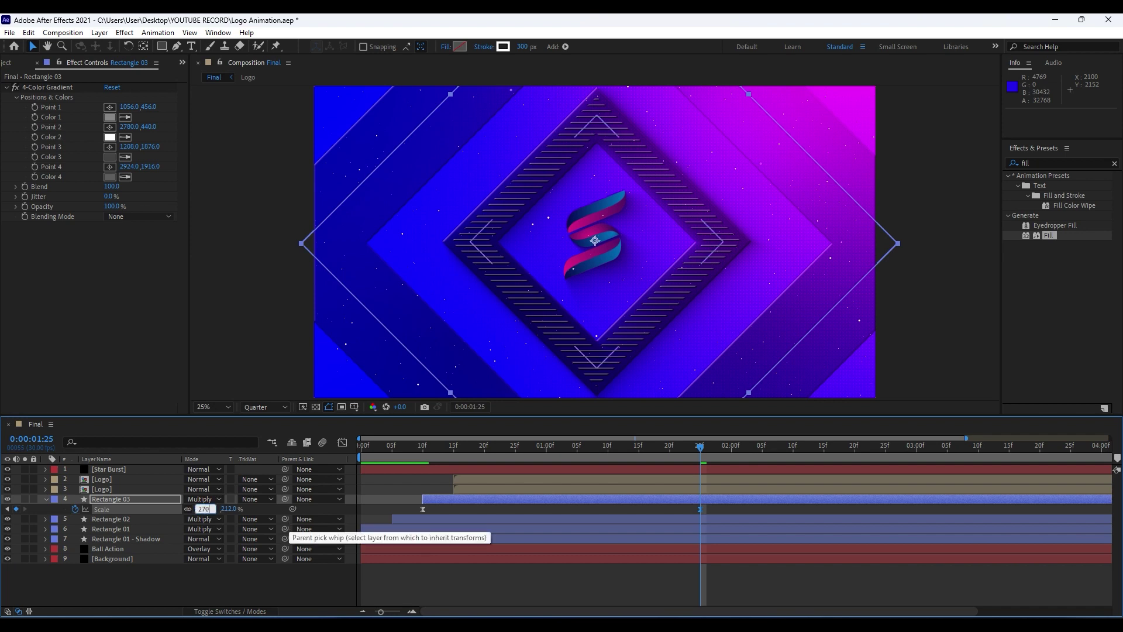
{"action": "type", "text": "70"}
{"action": "left_click", "coordinate": [144, 347]}
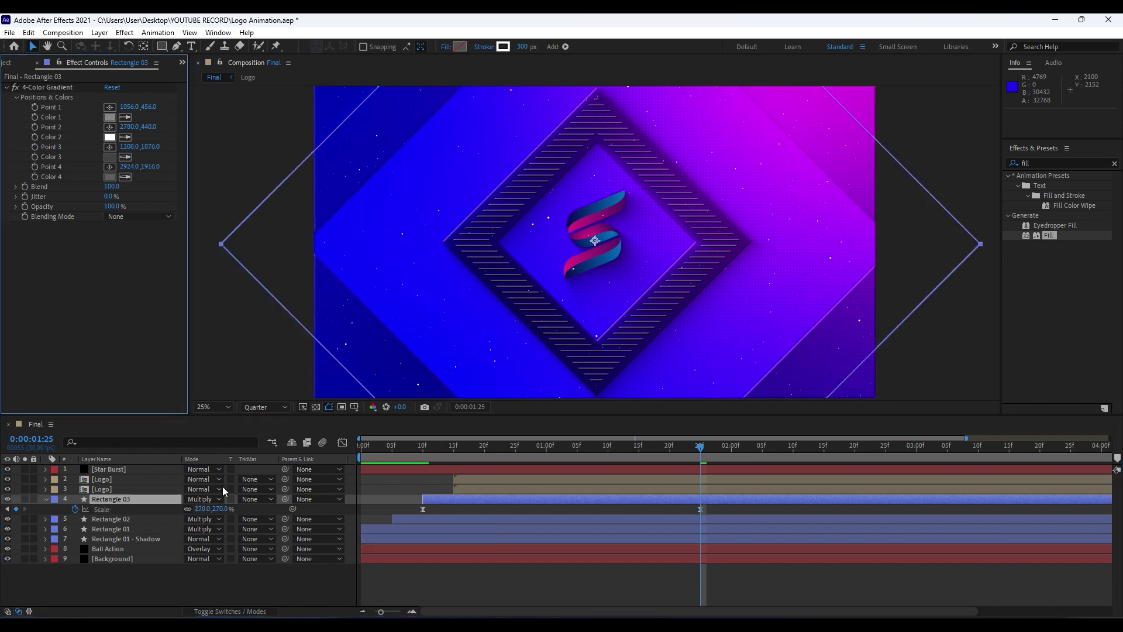
{"action": "left_click_drag", "start_coordinate": [203, 509], "coordinate": [184, 513]}
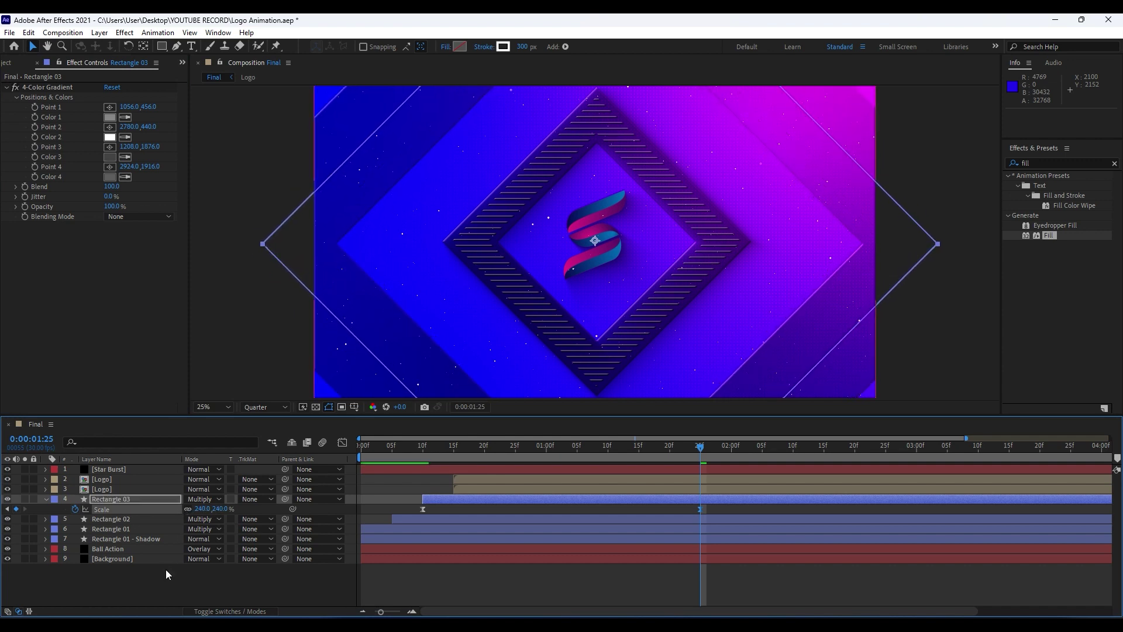
{"action": "left_click", "coordinate": [149, 590]}
Step: Preview the enlarged Rectangle 03 animation, stop playback at 0:00:01:29 and collapse the layer's properties
{"action": "key", "text": "space"}
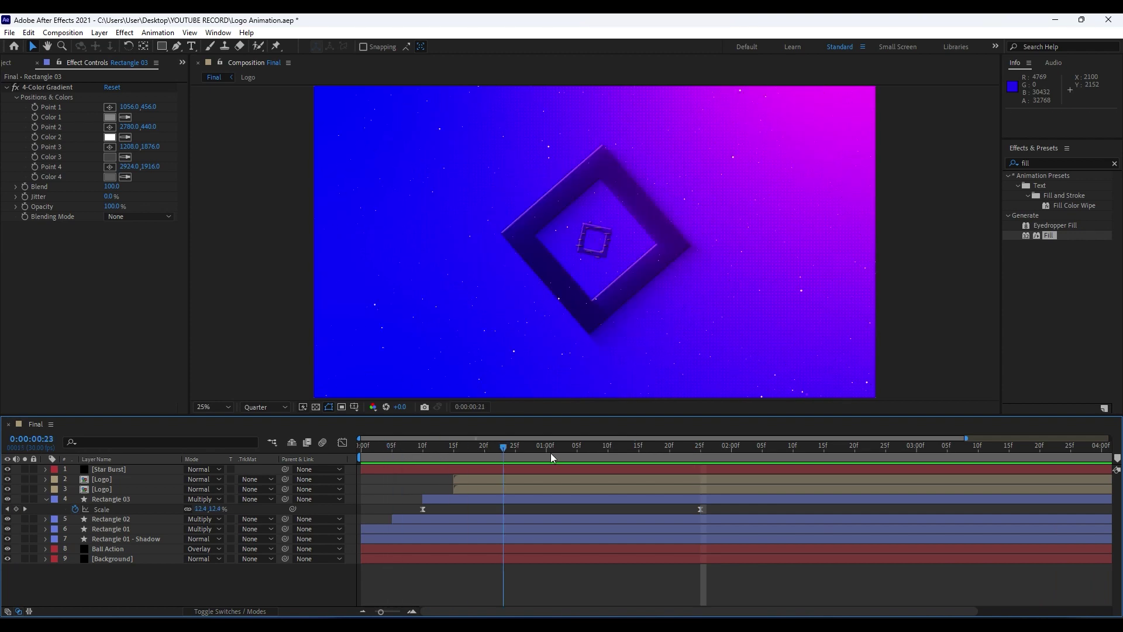
{"action": "key", "text": "space"}
{"action": "left_click", "coordinate": [46, 500]}
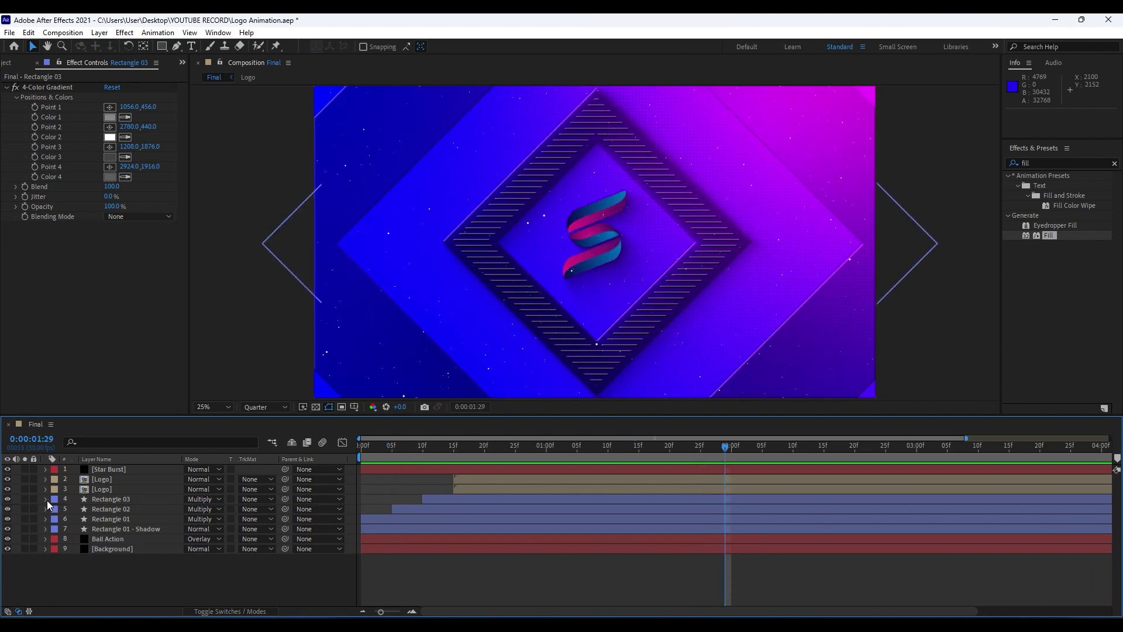
Step: Pre-compose all nine layers of the Final composition into Pre-comp 1, moving all attributes into it
{"action": "left_click_drag", "start_coordinate": [94, 571], "coordinate": [120, 437]}
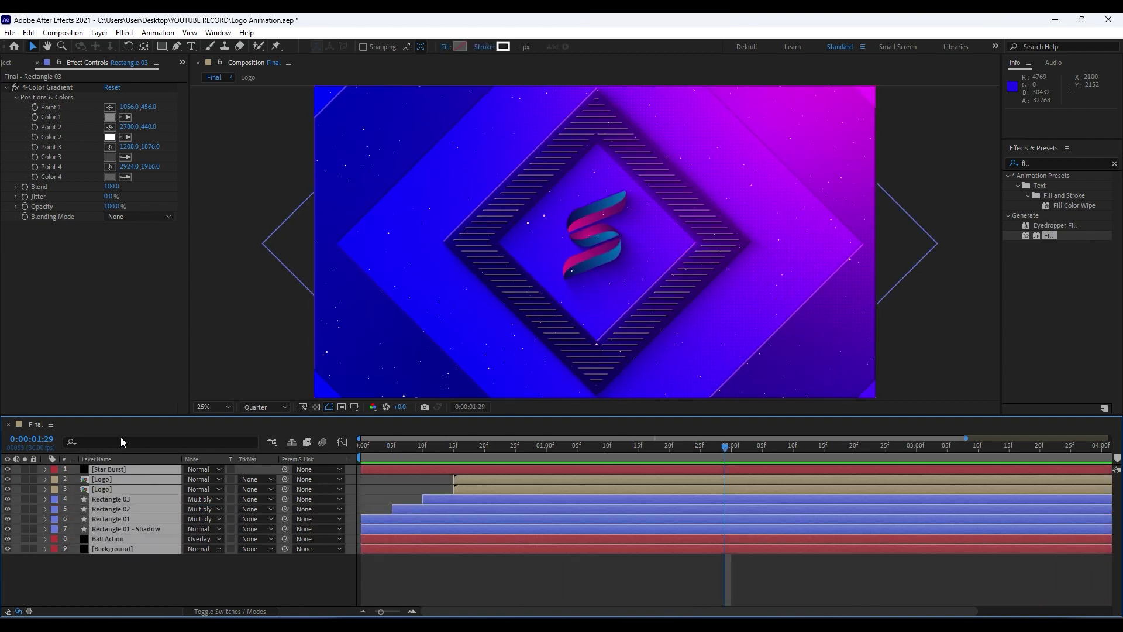
{"action": "right_click", "coordinate": [111, 525]}
{"action": "left_click", "coordinate": [188, 461]}
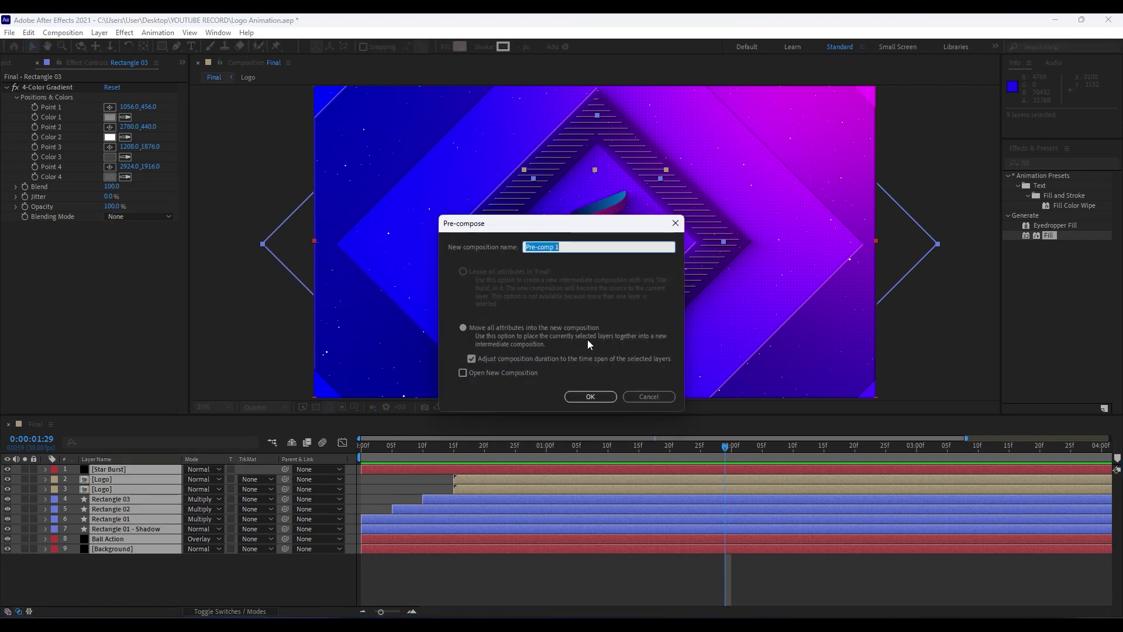
{"action": "left_click", "coordinate": [585, 397]}
{"action": "left_click", "coordinate": [131, 518]}
Step: Rename the Pre-comp 1 layer as Logo Animation
{"action": "left_click", "coordinate": [137, 469]}
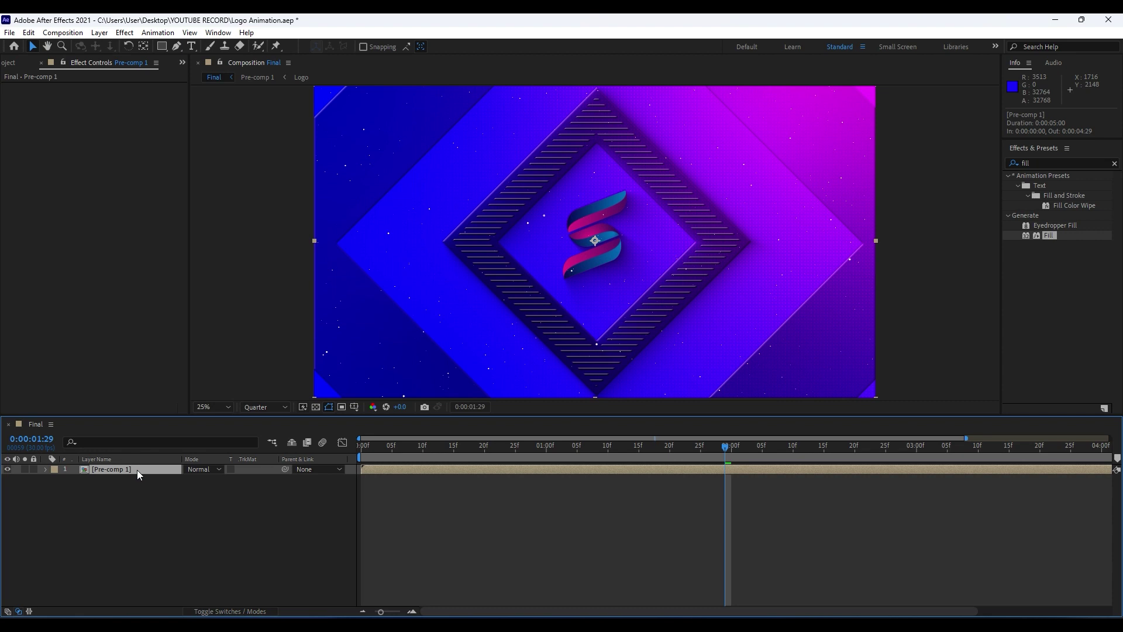
{"action": "key", "text": "Return"}
{"action": "type", "text": "Logo Animation"}
{"action": "key", "text": "Return"}
Step: Open the Logo Animation pre-comp and add a new adjustment layer above its layers
{"action": "double_click", "coordinate": [121, 472]}
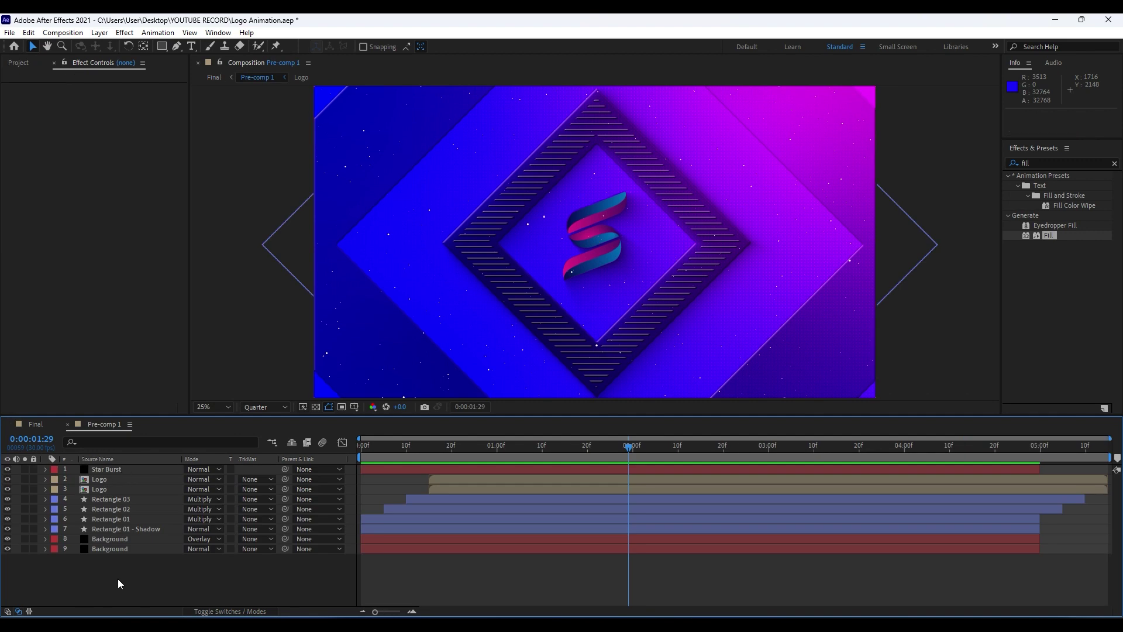
{"action": "right_click", "coordinate": [161, 566]}
{"action": "mouse_move", "coordinate": [260, 423]}
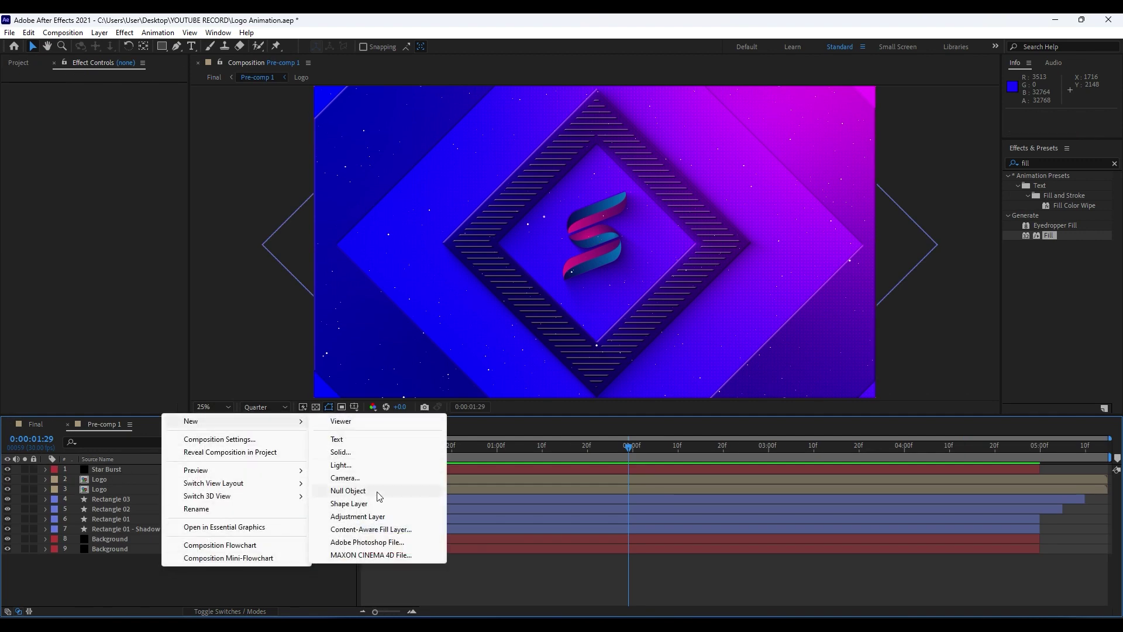
{"action": "left_click", "coordinate": [374, 516]}
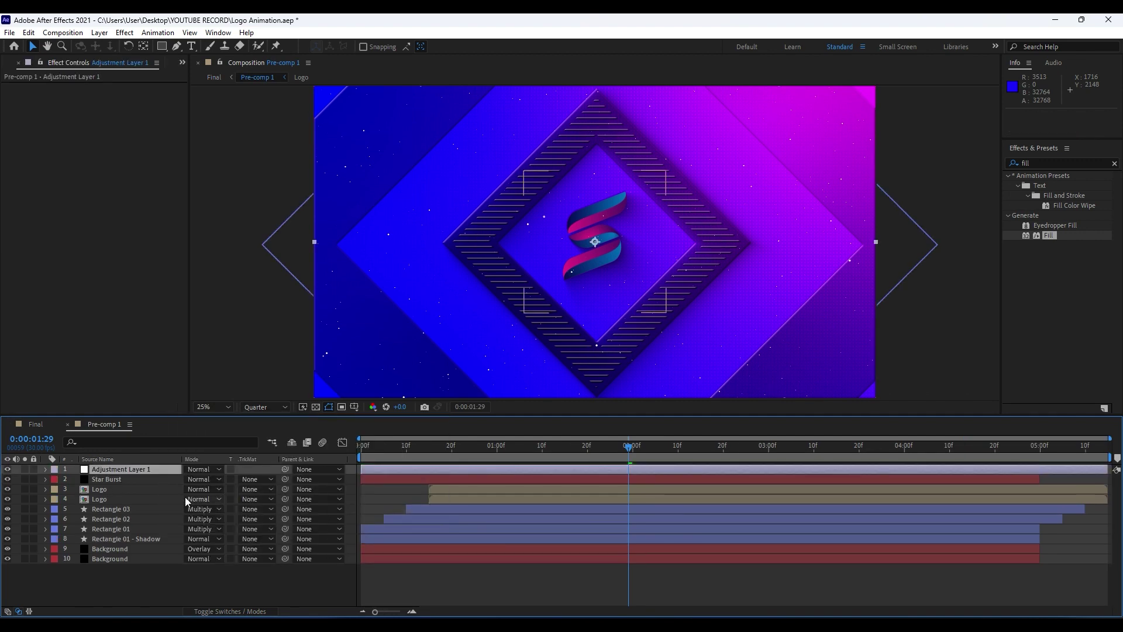
Step: Find the CC Spotlight effect and apply it to Adjustment Layer 1
{"action": "left_click", "coordinate": [1045, 163]}
{"action": "type", "text": "cc spot"}
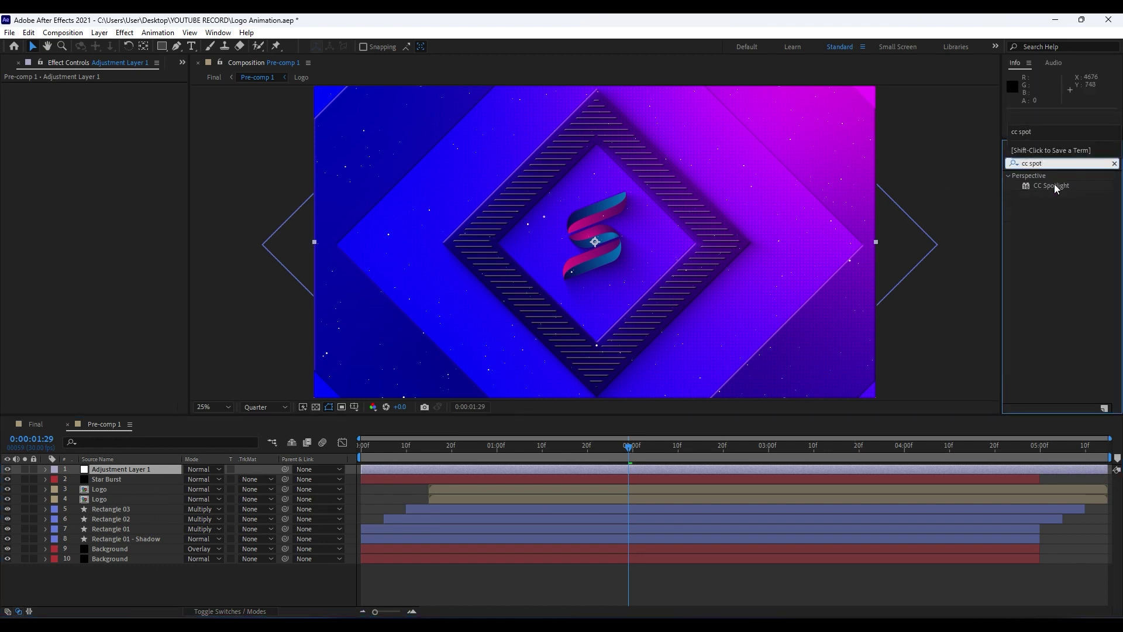
{"action": "left_click_drag", "start_coordinate": [1051, 185], "coordinate": [137, 471]}
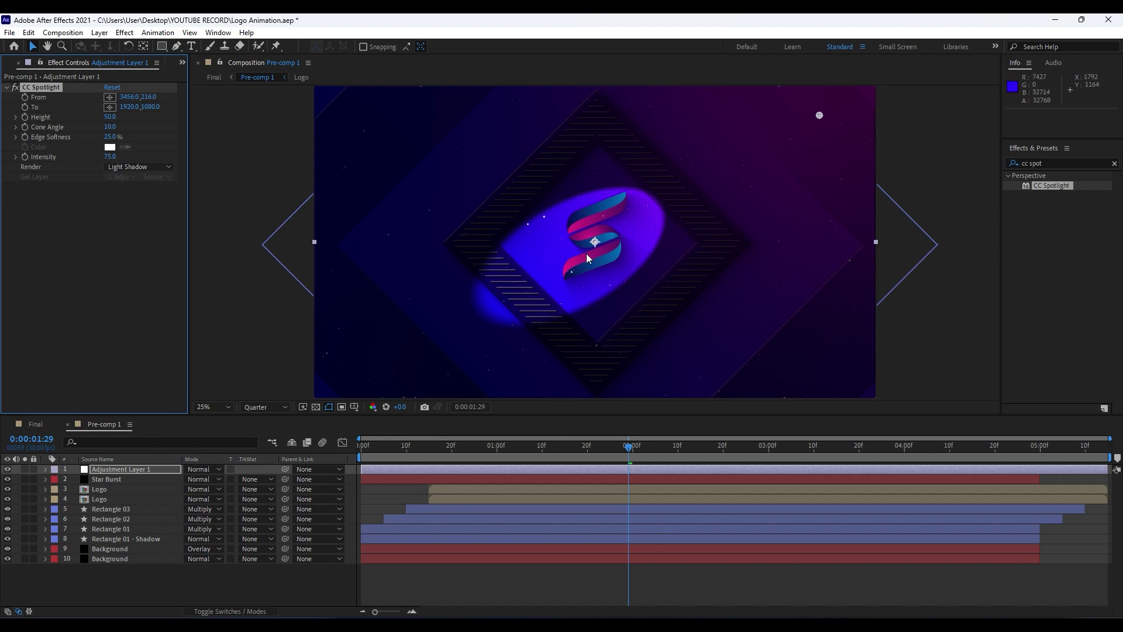
Step: Move the spotlight's From point outside the frame to about 6032, -760 and set its Cone Angle to 15
{"action": "scroll", "coordinate": [586, 254], "scroll_direction": "down", "scroll_amount": 1}
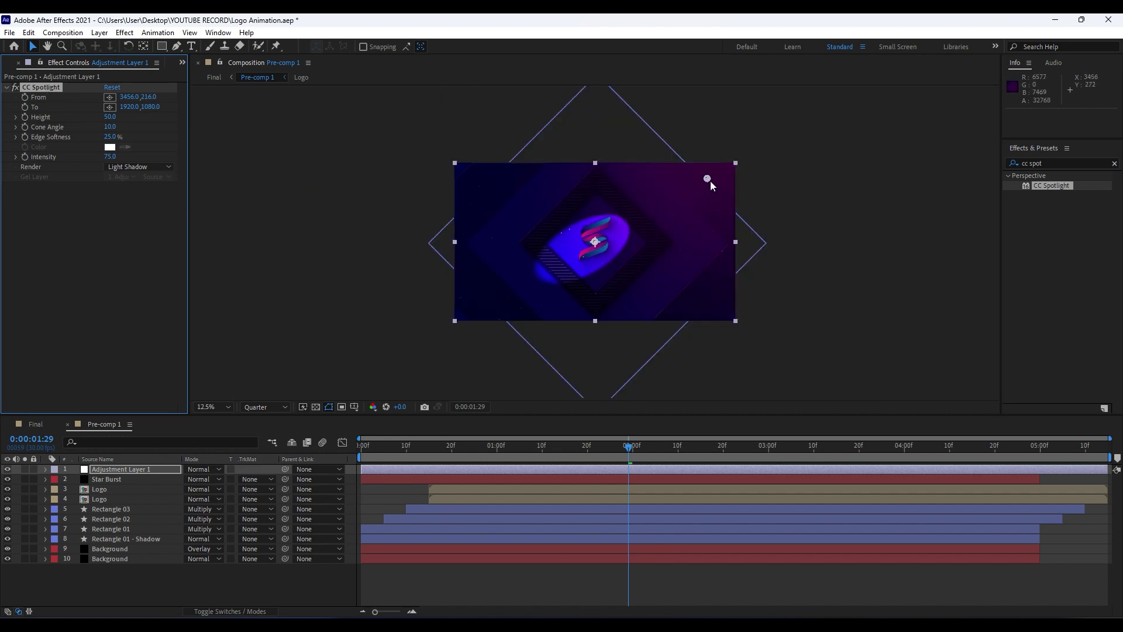
{"action": "left_click_drag", "start_coordinate": [708, 178], "coordinate": [898, 108]}
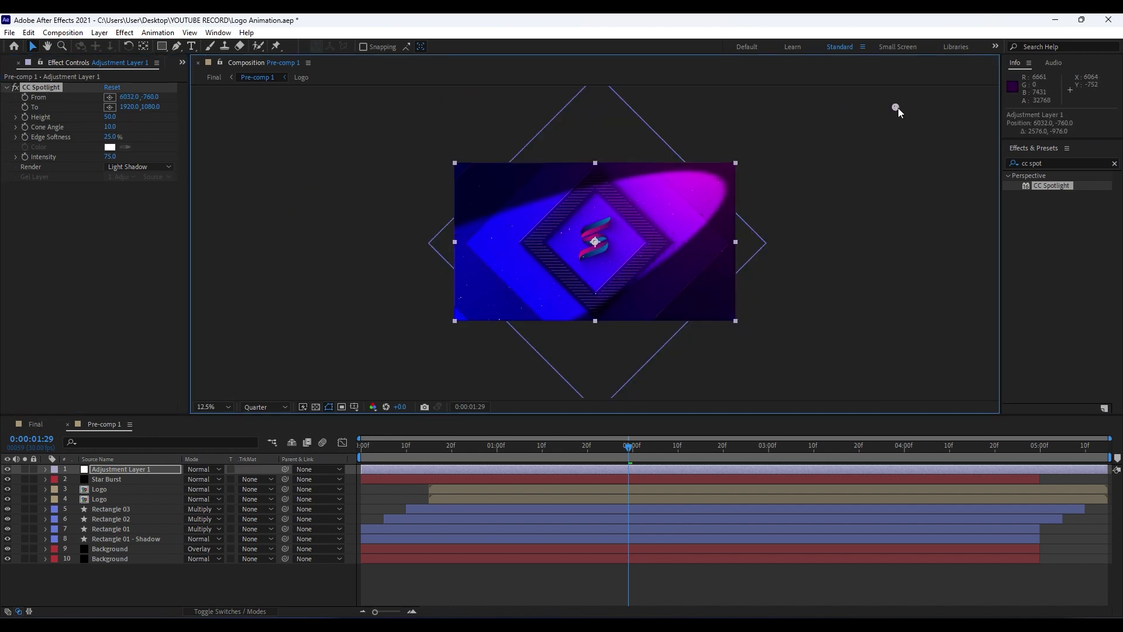
{"action": "left_click_drag", "start_coordinate": [110, 127], "coordinate": [109, 127]}
{"action": "left_click", "coordinate": [109, 127]}
{"action": "type", "text": "15"}
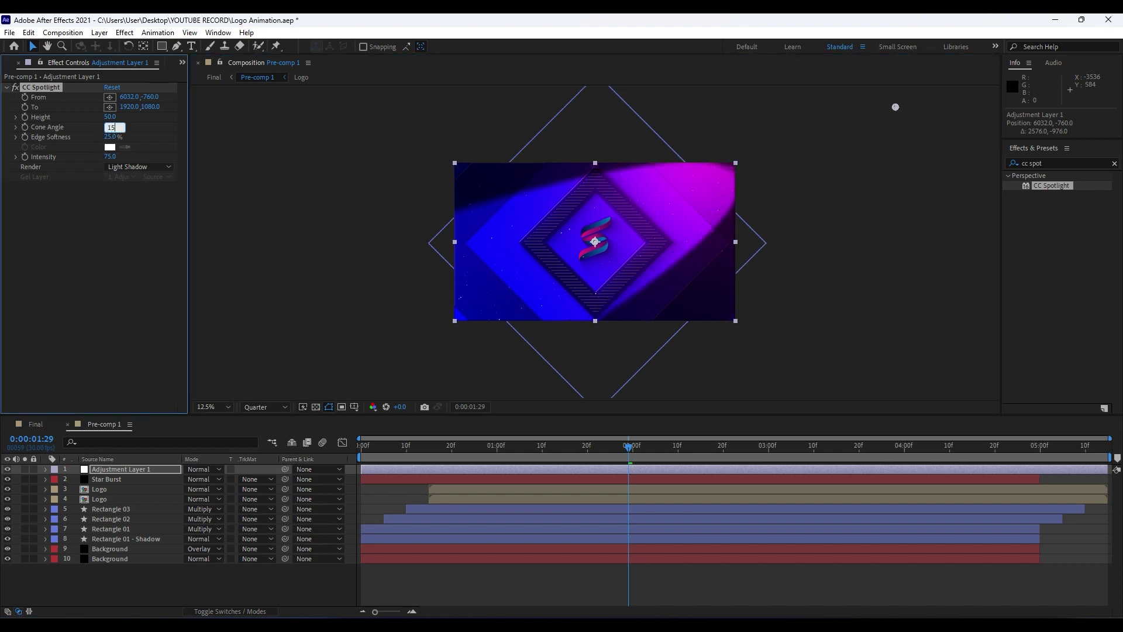
{"action": "key", "text": "Return"}
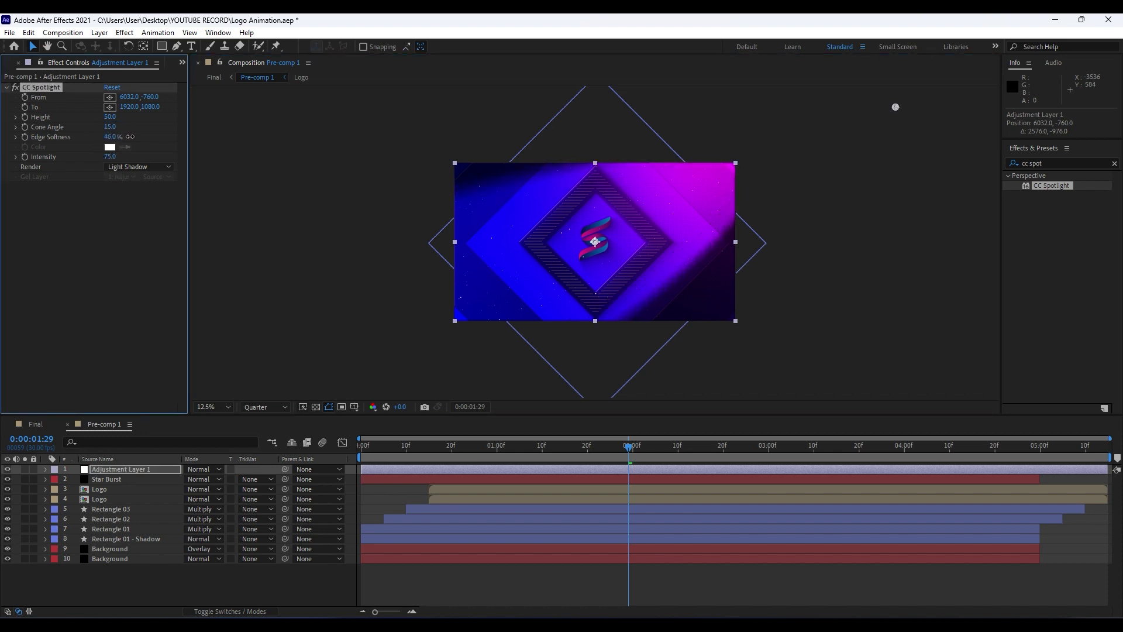
Step: Set the spotlight's Edge Softness to 100% and its Intensity to 60
{"action": "left_click_drag", "start_coordinate": [109, 137], "coordinate": [156, 137]}
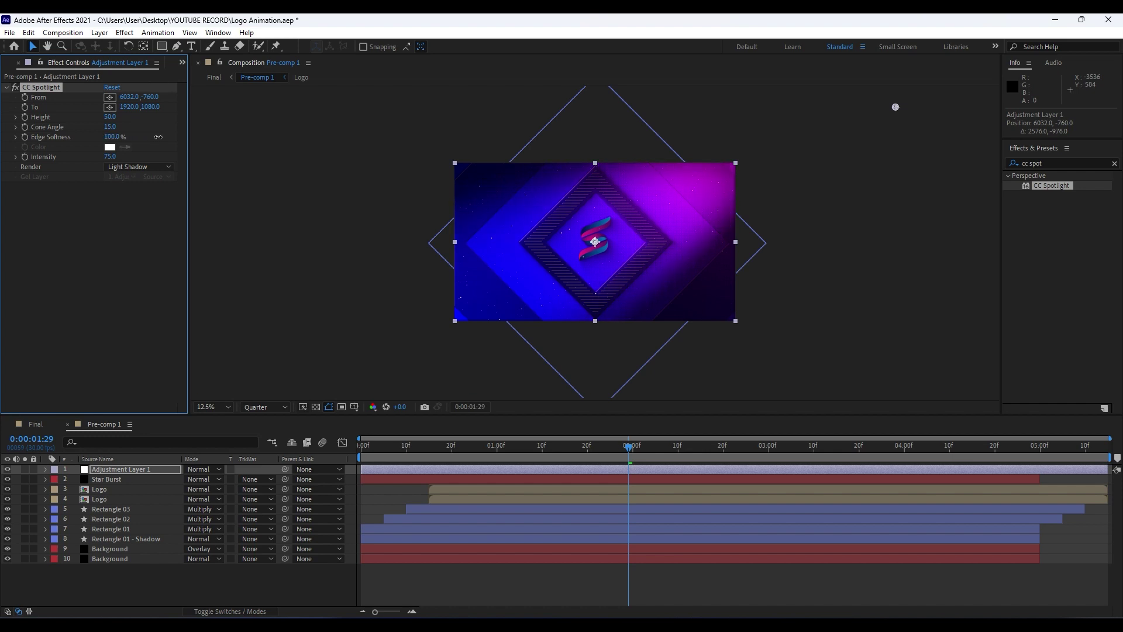
{"action": "left_click", "coordinate": [110, 156]}
{"action": "type", "text": "60"}
{"action": "left_click", "coordinate": [79, 351]}
{"action": "key", "text": "period"}
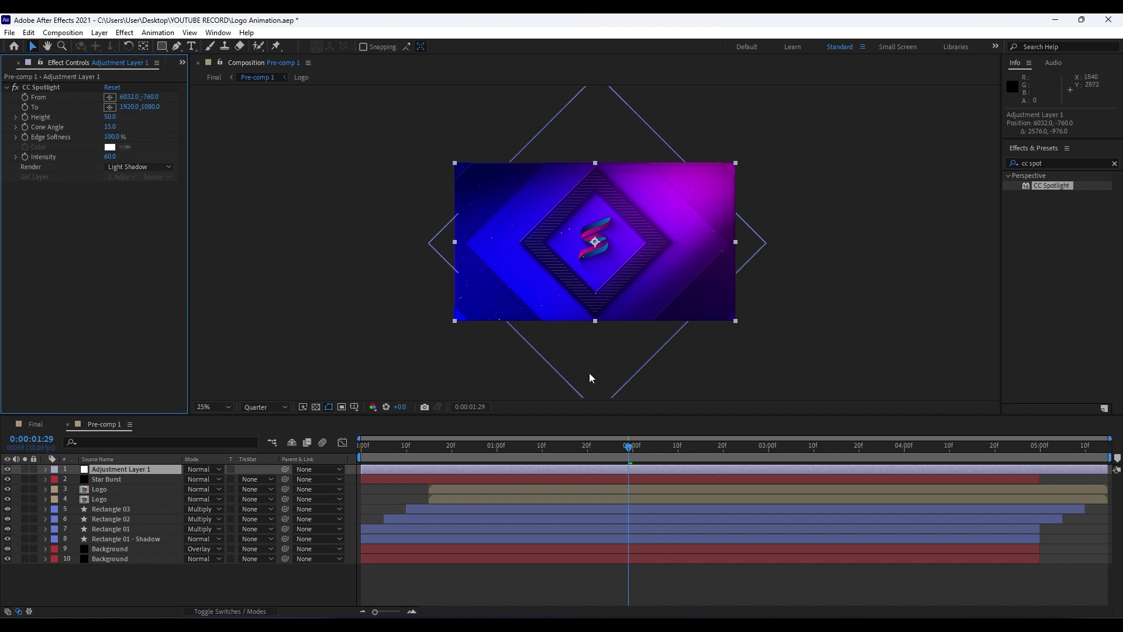
{"action": "left_click", "coordinate": [288, 564]}
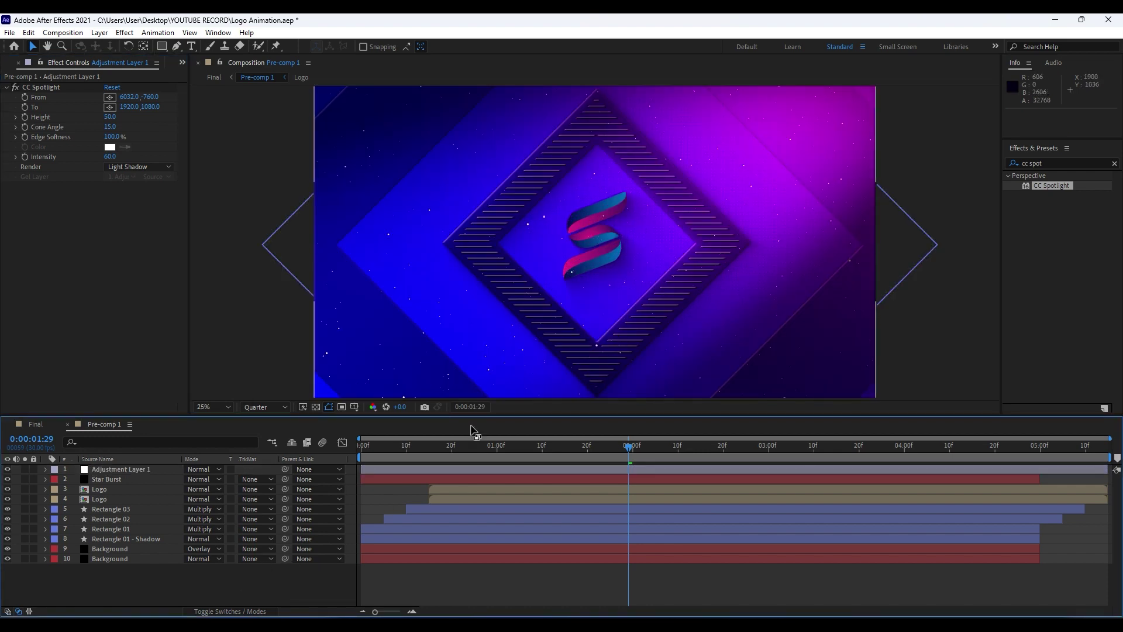
Step: Return to the Final composition and create a black solid named Grid Wipe above Logo Animation
{"action": "left_click", "coordinate": [65, 425]}
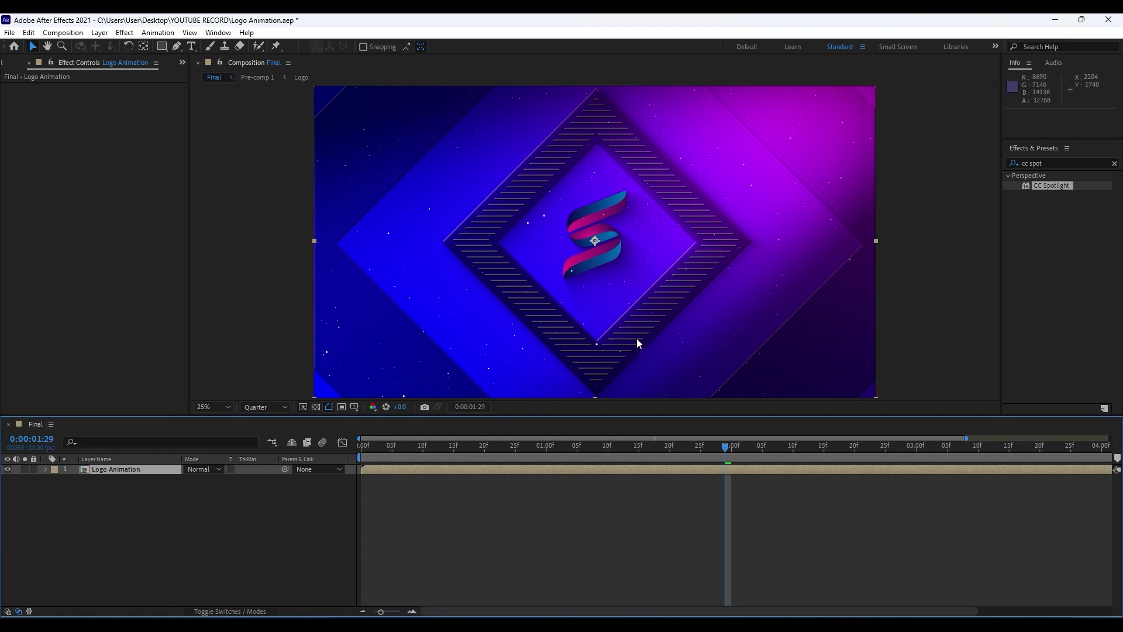
{"action": "right_click", "coordinate": [201, 526]}
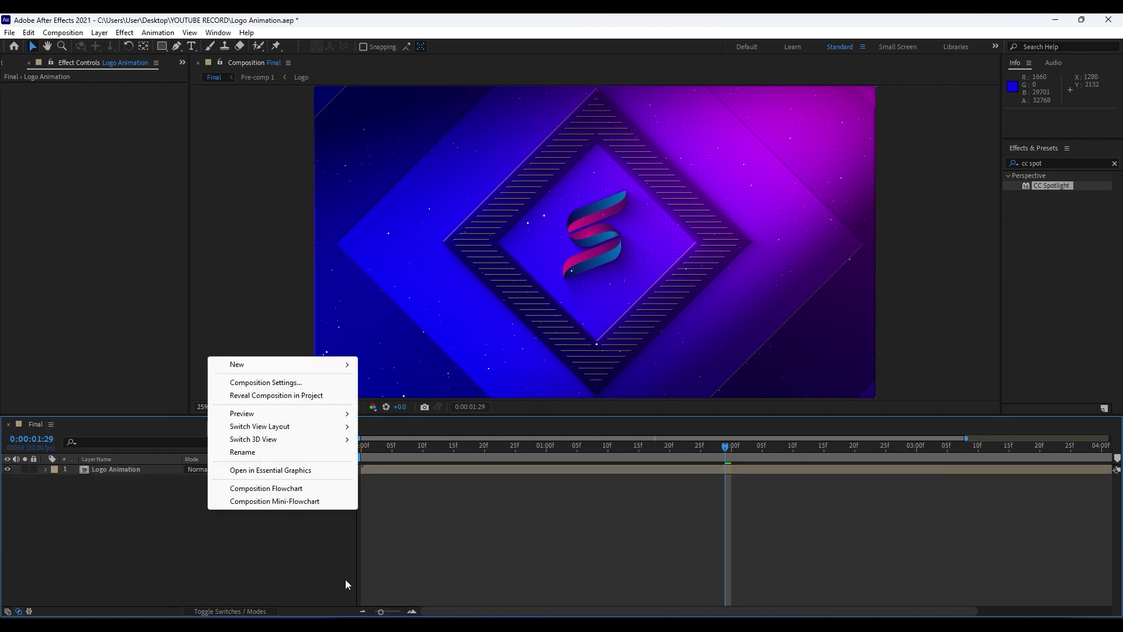
{"action": "mouse_move", "coordinate": [255, 367]}
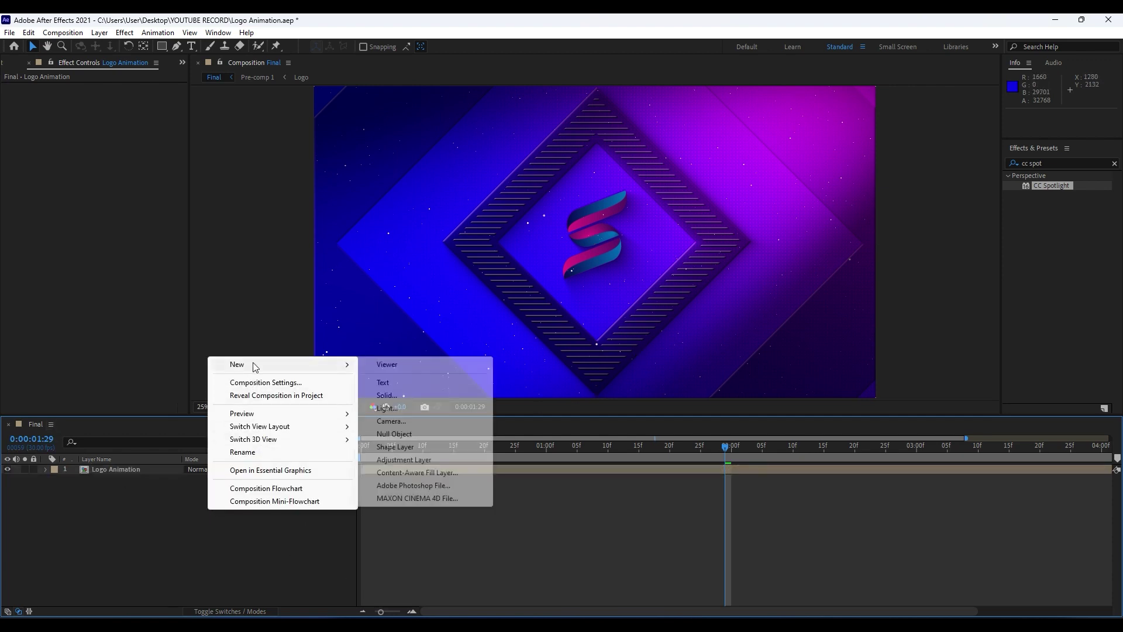
{"action": "left_click", "coordinate": [402, 396]}
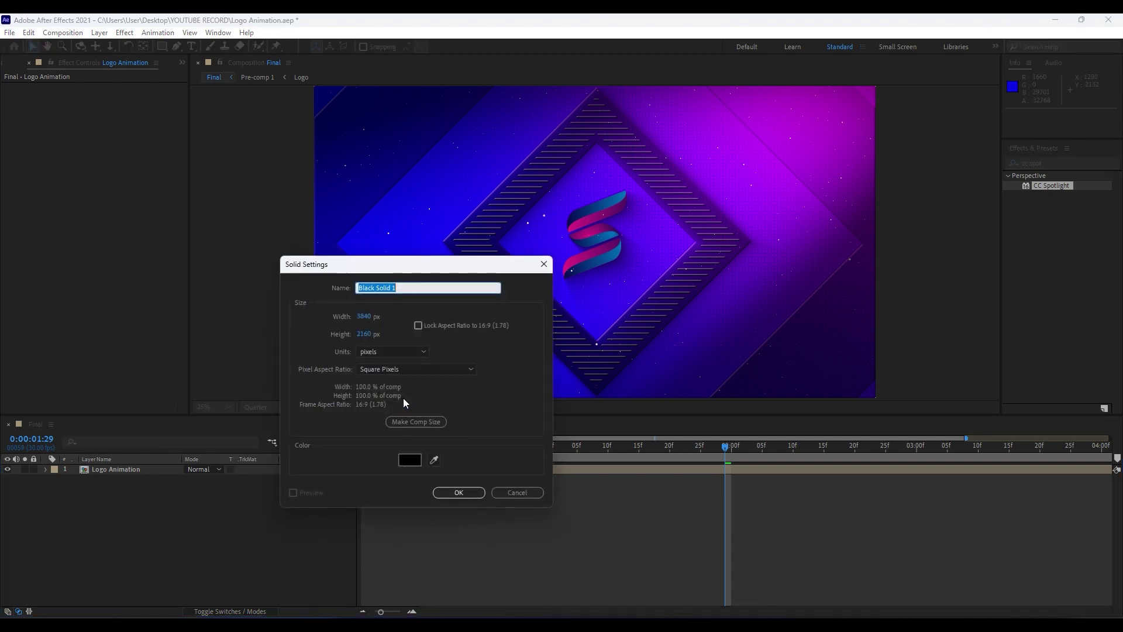
{"action": "type", "text": "Grid"}
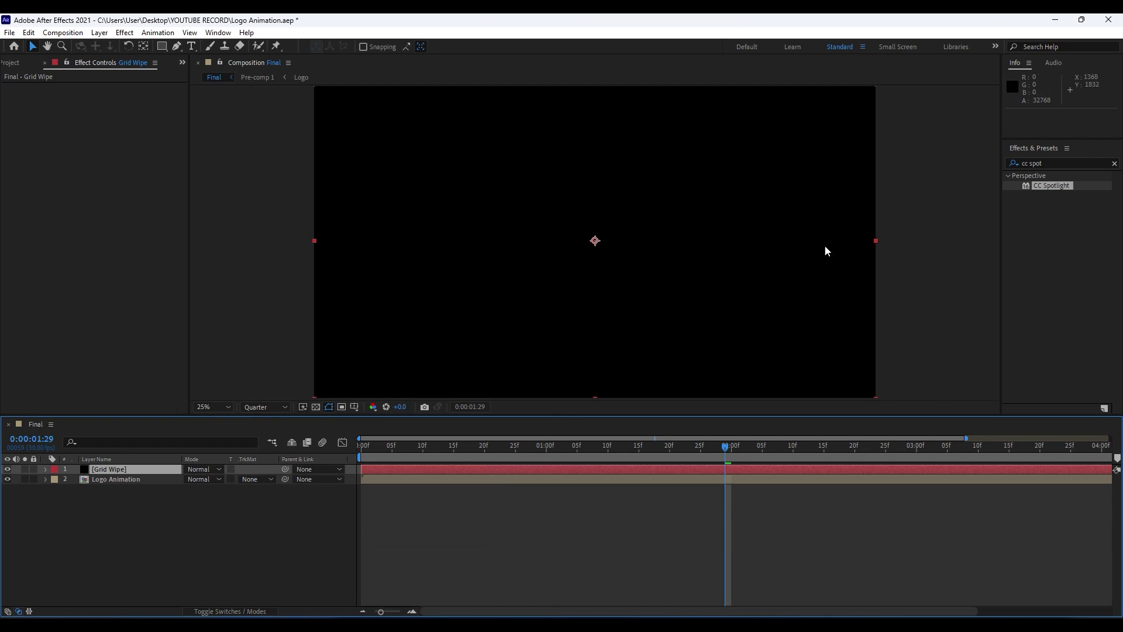
Step: Find the CC Grid Wipe effect and apply it to the Grid Wipe solid
{"action": "double_click", "coordinate": [1065, 164]}
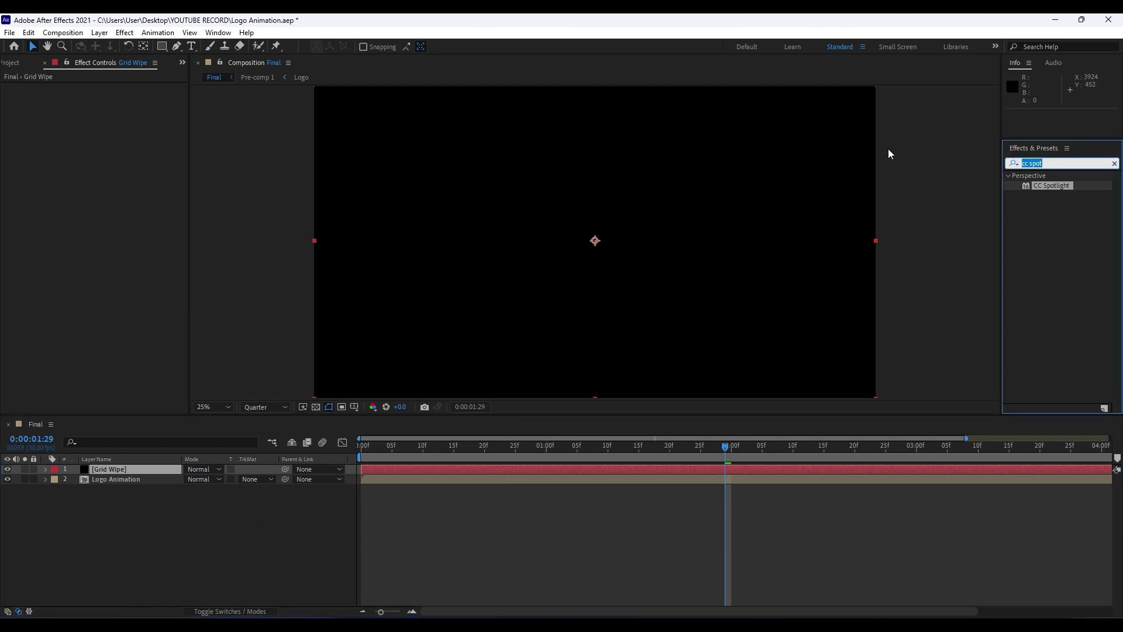
{"action": "type", "text": "cc grid"}
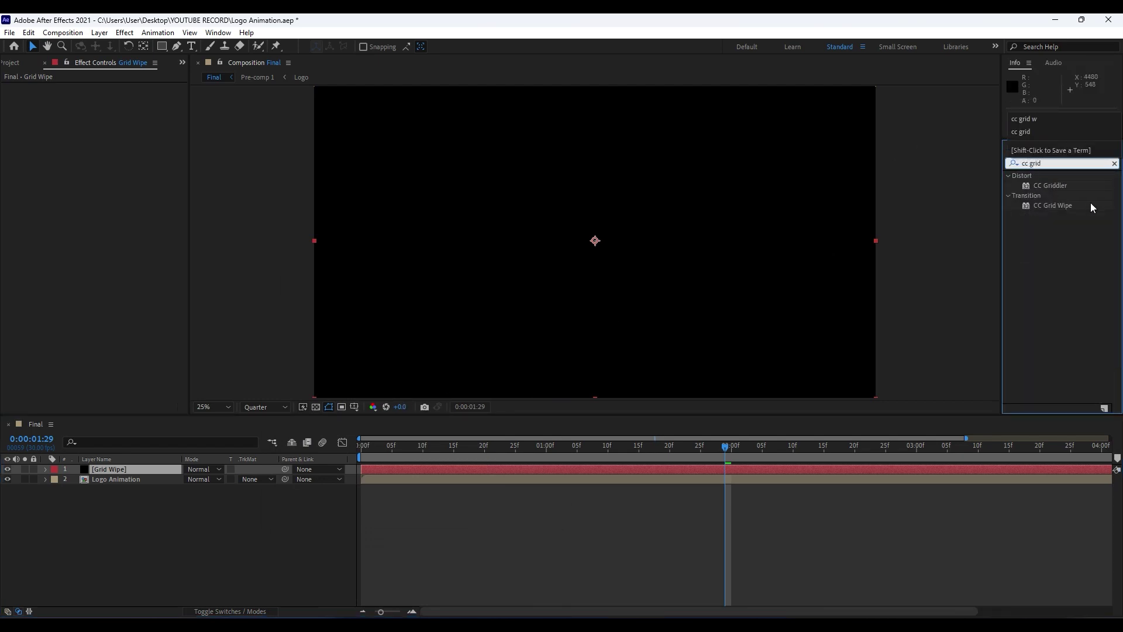
{"action": "left_click_drag", "start_coordinate": [1051, 206], "coordinate": [104, 471]}
Step: Keyframe the CC Grid Wipe Completion at 0:00:02:00 with a value of 100%
{"action": "left_click_drag", "start_coordinate": [398, 450], "coordinate": [737, 455]}
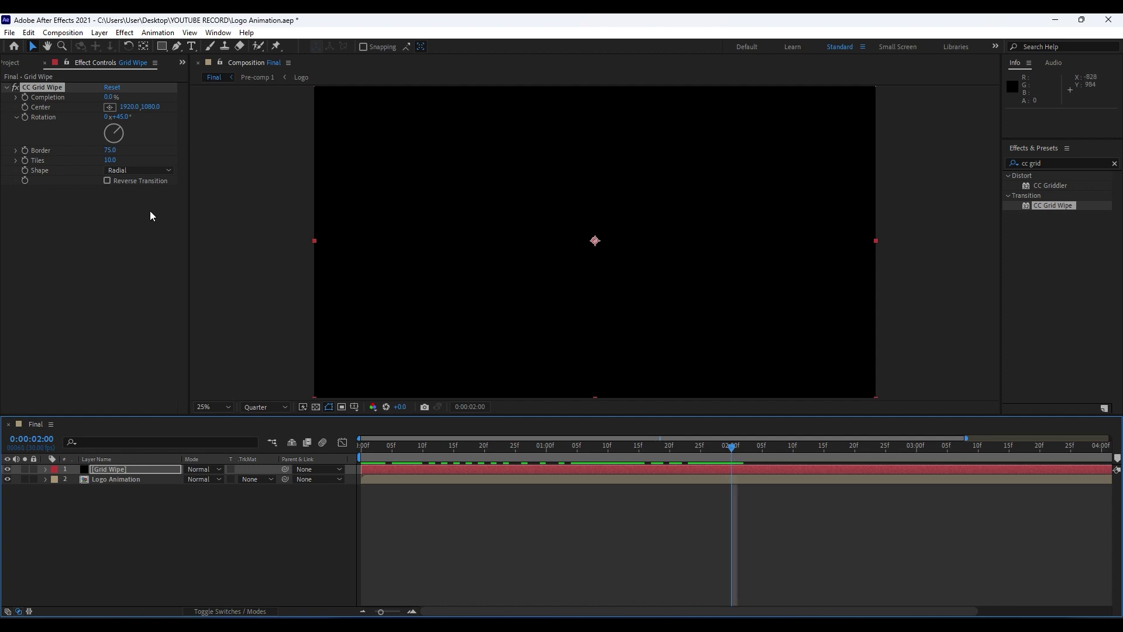
{"action": "left_click", "coordinate": [24, 98]}
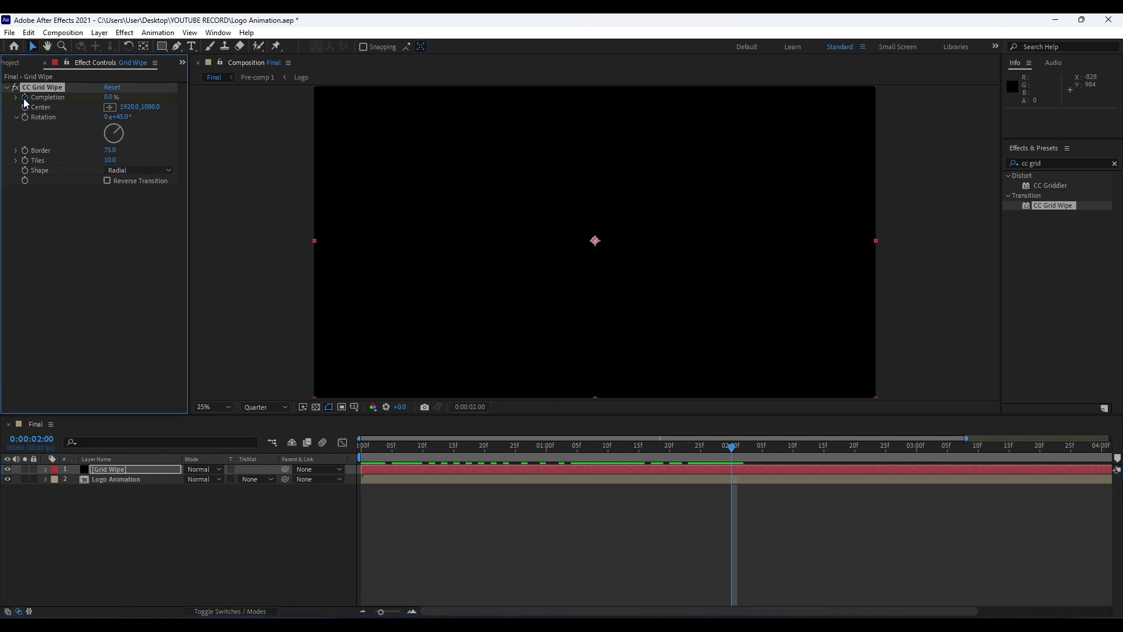
{"action": "left_click", "coordinate": [110, 97]}
{"action": "key", "text": "Return"}
Step: Set a Completion keyframe of 0% at the start of the composition
{"action": "key", "text": "Home"}
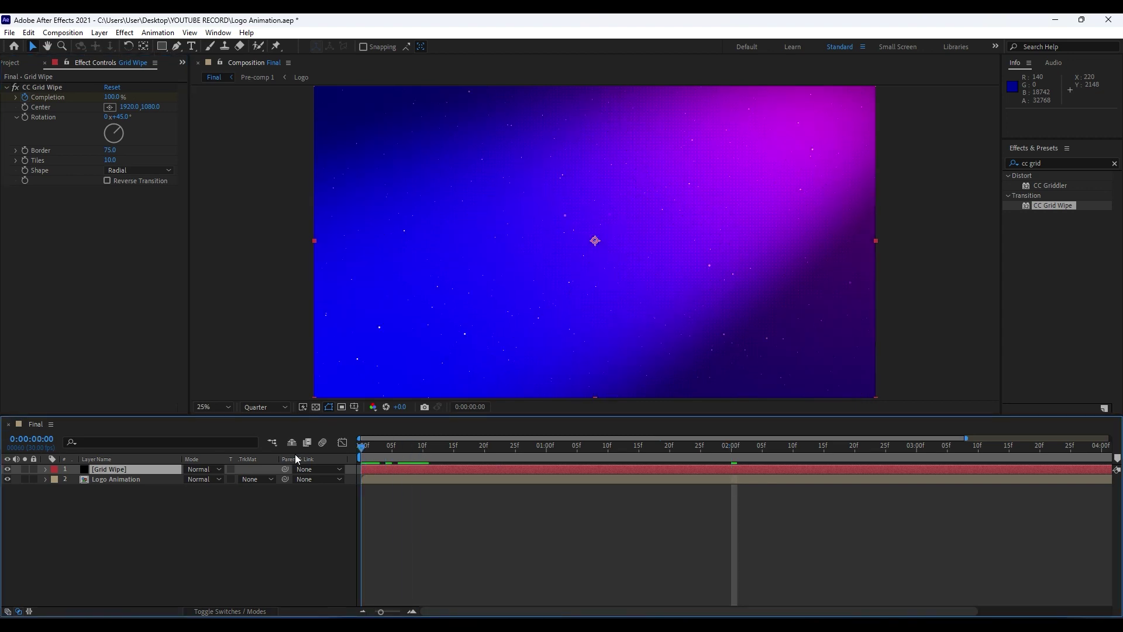
{"action": "left_click", "coordinate": [113, 97]}
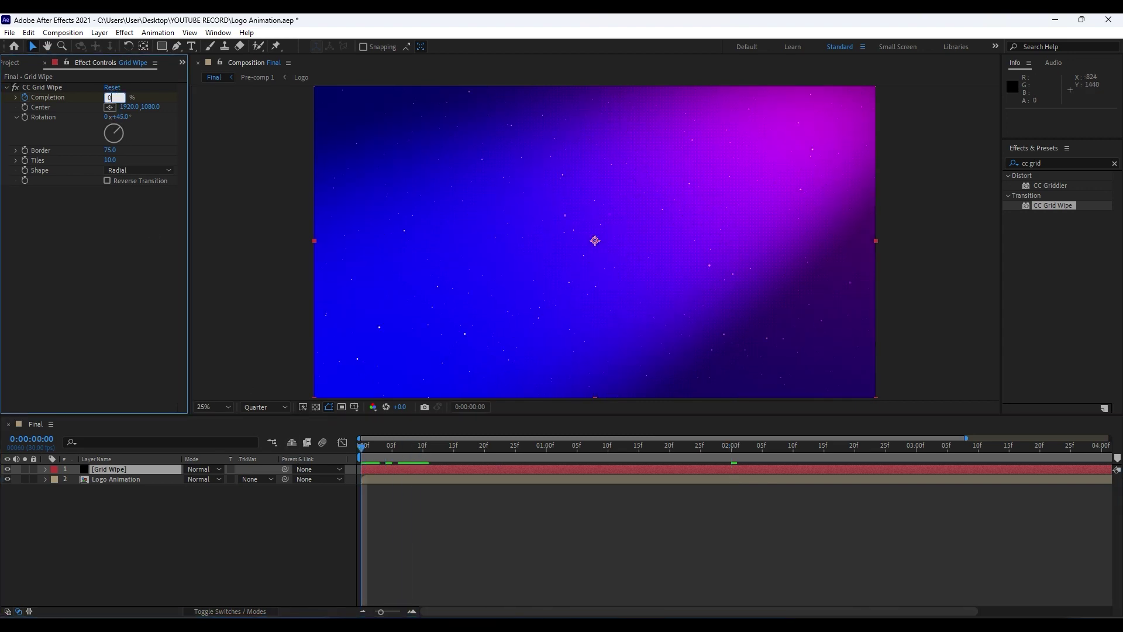
{"action": "type", "text": "0"}
{"action": "key", "text": "Return"}
Step: Preview the grid wipe transition, then scrub the timeline to 0:00:01:11
{"action": "left_click_drag", "start_coordinate": [375, 449], "coordinate": [433, 457]}
{"action": "key", "text": "space"}
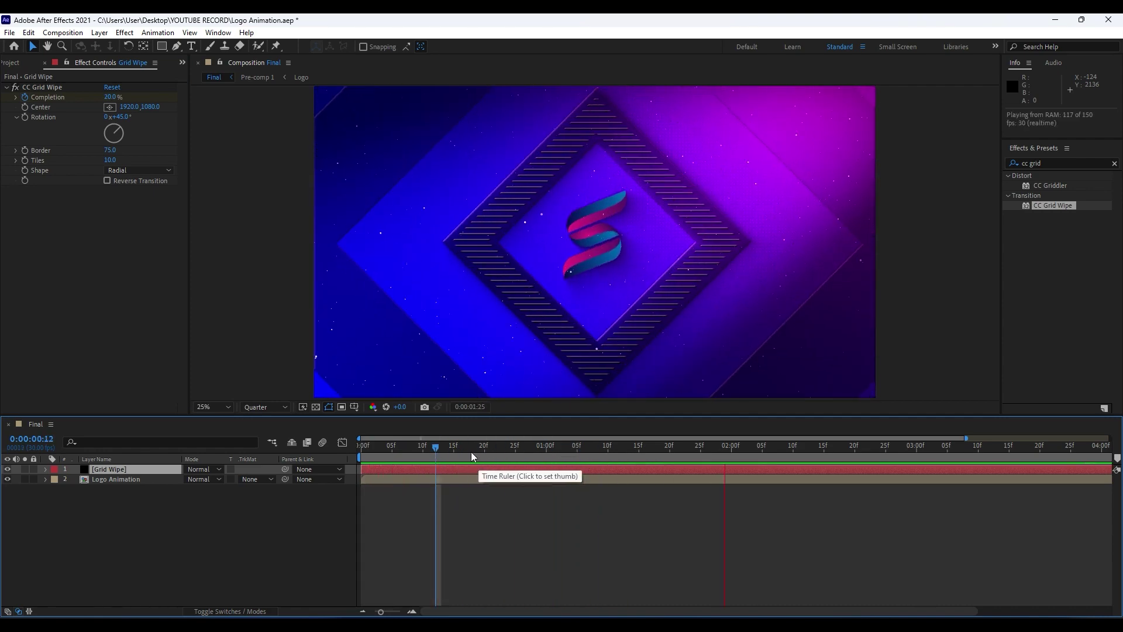
{"action": "left_click", "coordinate": [365, 450]}
{"action": "left_click_drag", "start_coordinate": [365, 450], "coordinate": [614, 457]}
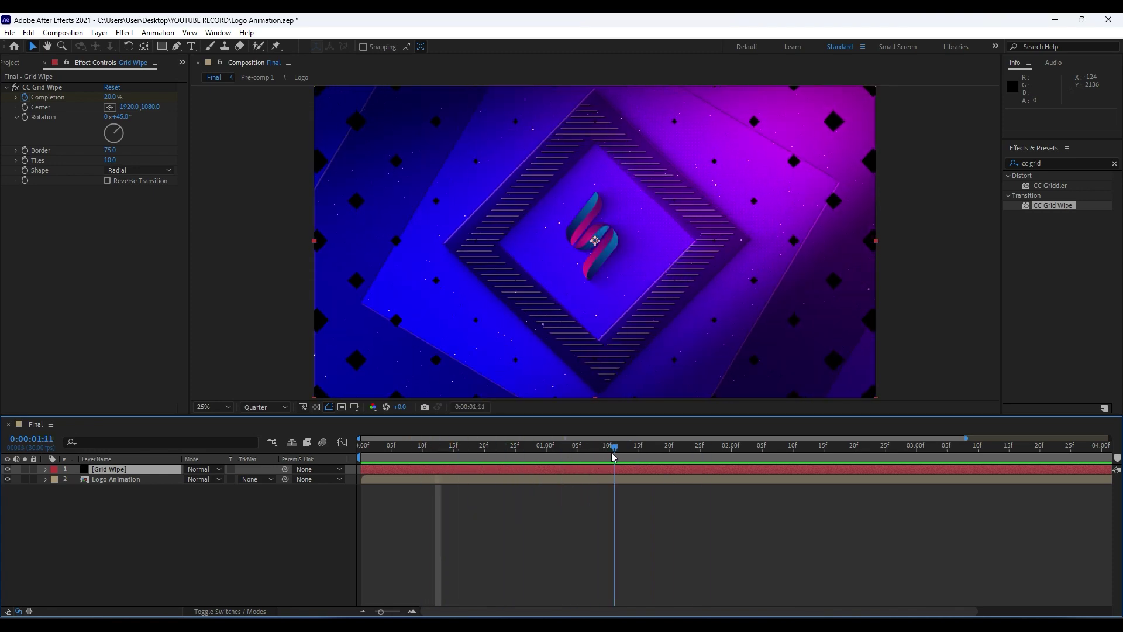
Step: Copy the 4-Color Gradient effect from the bottom Background layer in Pre-comp 1 onto the Grid Wipe solid
{"action": "double_click", "coordinate": [124, 480]}
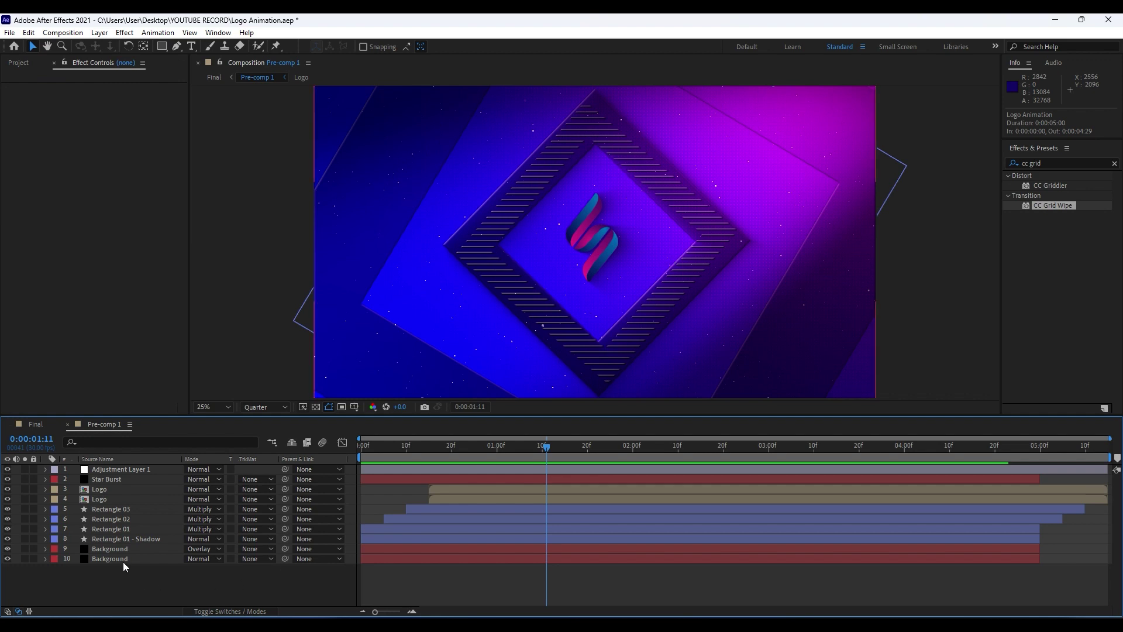
{"action": "left_click", "coordinate": [123, 560]}
{"action": "left_click", "coordinate": [54, 86]}
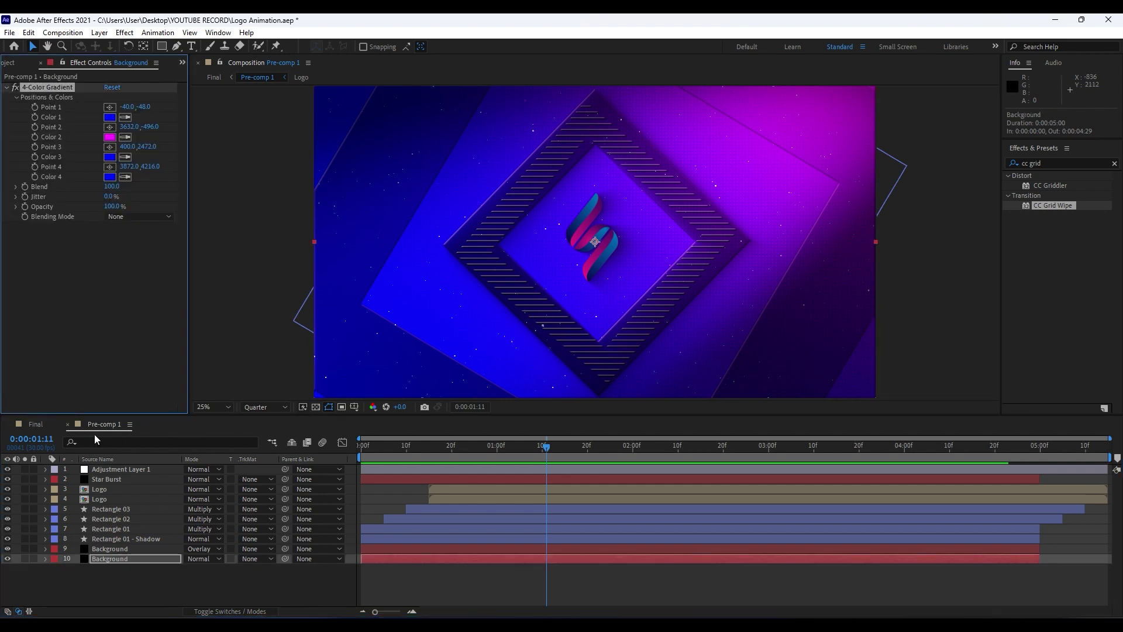
{"action": "left_click", "coordinate": [37, 424]}
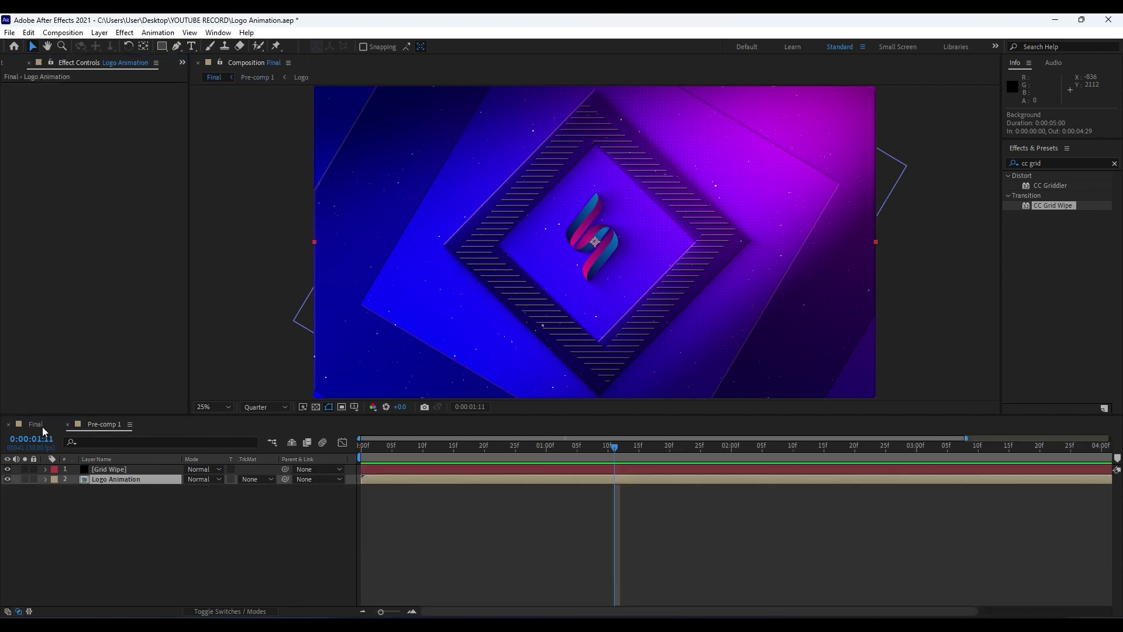
{"action": "left_click", "coordinate": [117, 470]}
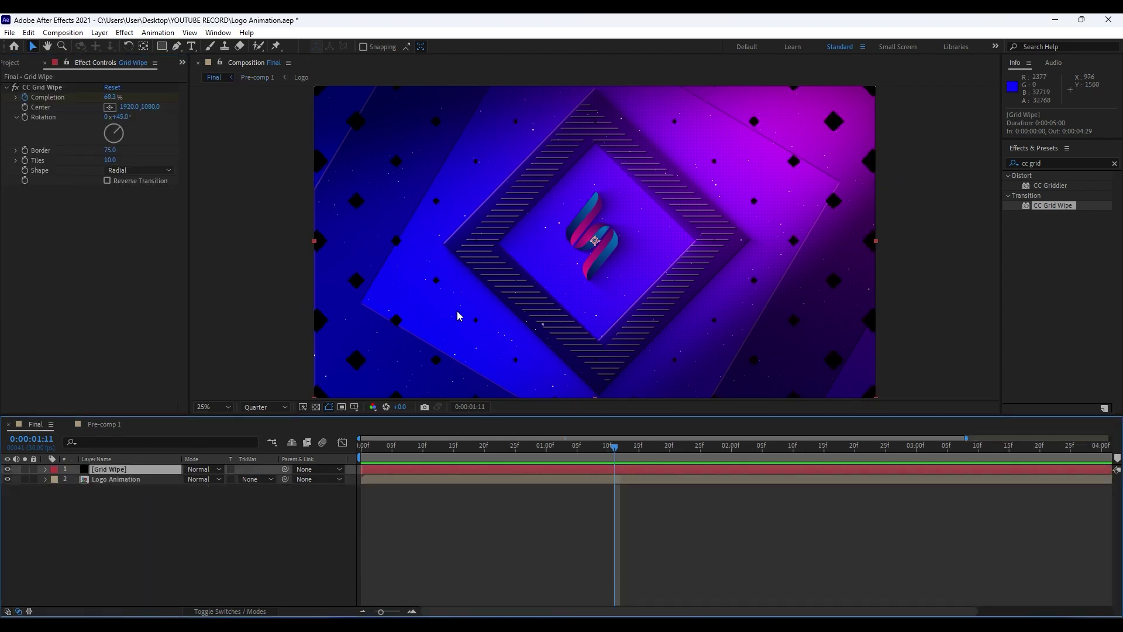
{"action": "key", "text": "ctrl+v"}
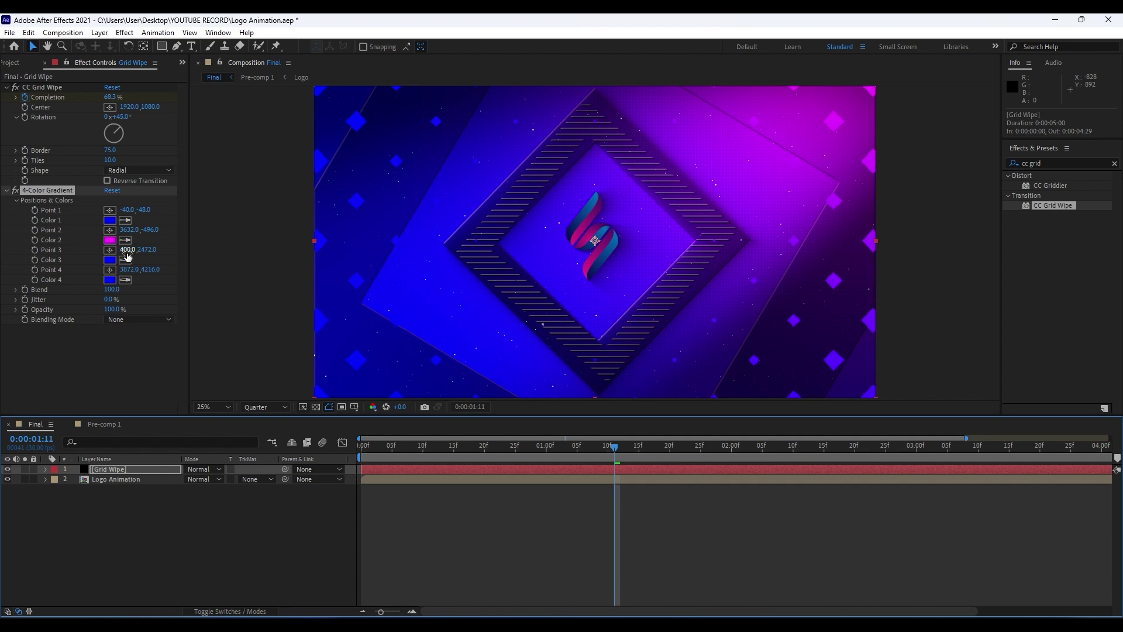
Step: Swap the Grid Wipe gradient's colours by sampling magenta for Color 3 and blue for Color 2
{"action": "left_click", "coordinate": [125, 260]}
{"action": "left_click", "coordinate": [111, 241]}
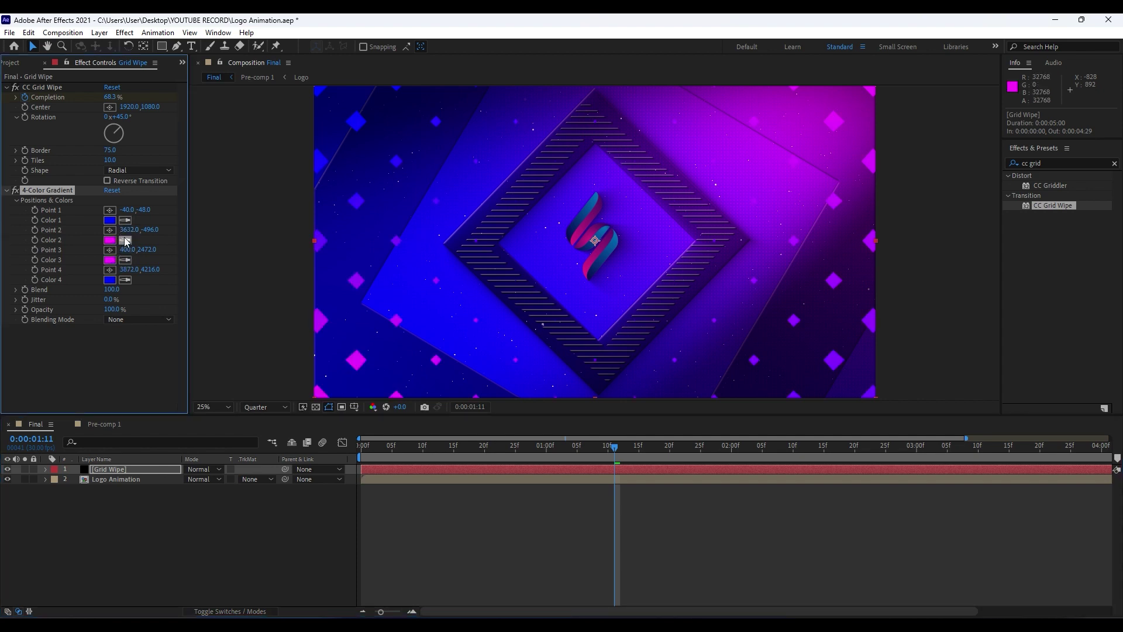
{"action": "left_click", "coordinate": [125, 240]}
{"action": "left_click", "coordinate": [110, 220]}
{"action": "scroll", "coordinate": [556, 241], "scroll_direction": "down", "scroll_amount": 1}
{"action": "scroll", "coordinate": [556, 241], "scroll_direction": "up", "scroll_amount": 1}
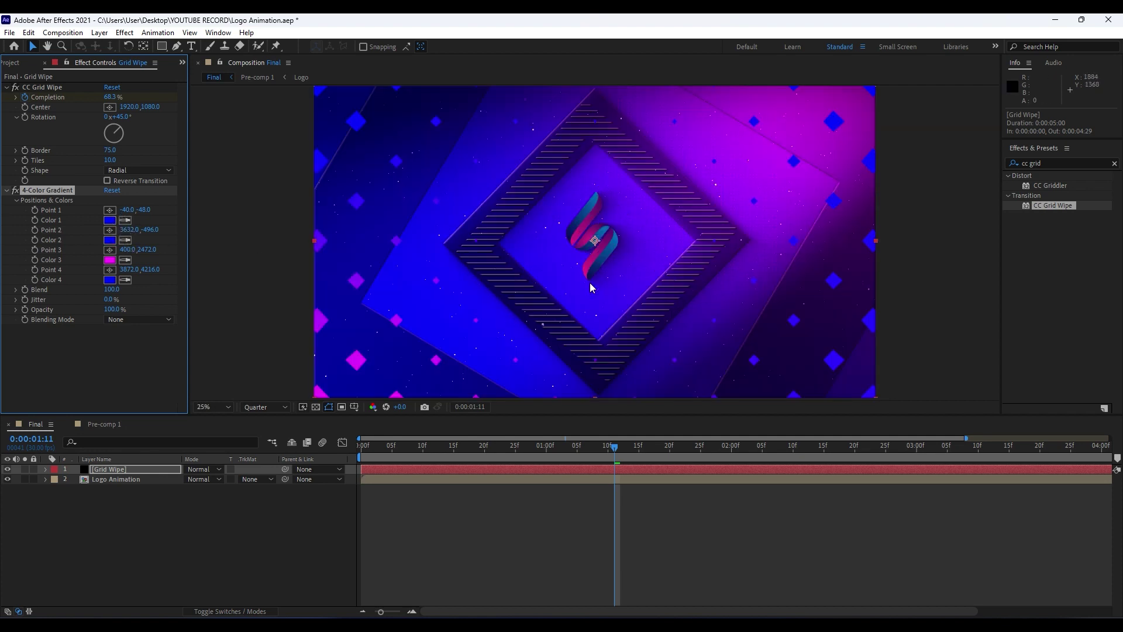
Step: Add a Drop Shadow effect to the Grid Wipe solid, below its 4-Color Gradient
{"action": "left_click", "coordinate": [224, 553]}
{"action": "left_click", "coordinate": [7, 87]}
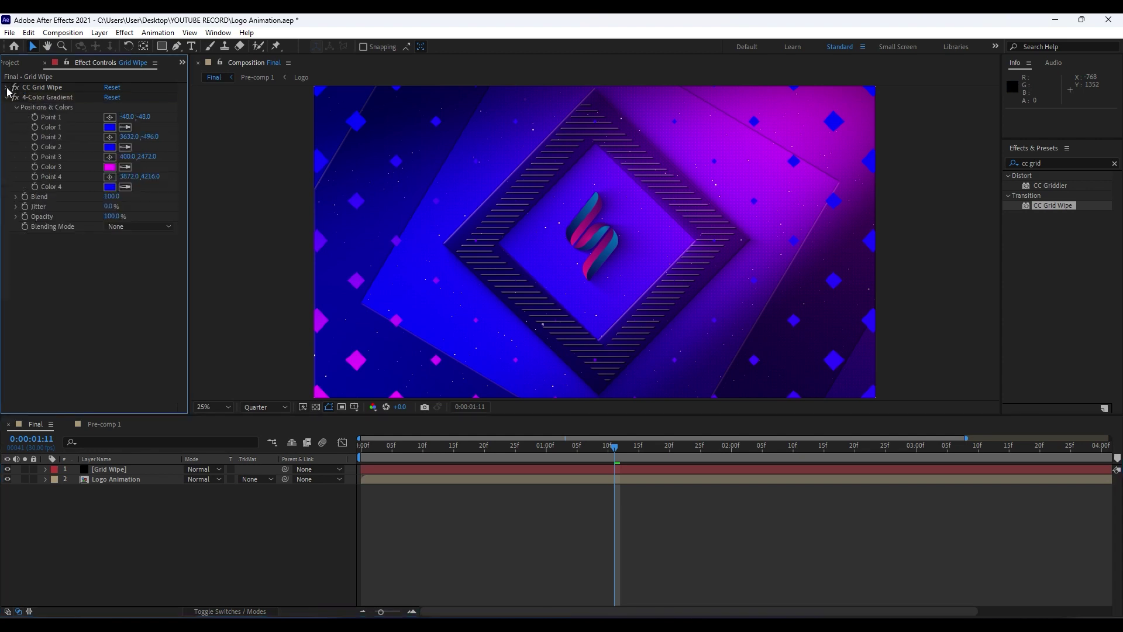
{"action": "key", "text": "ctrl+5"}
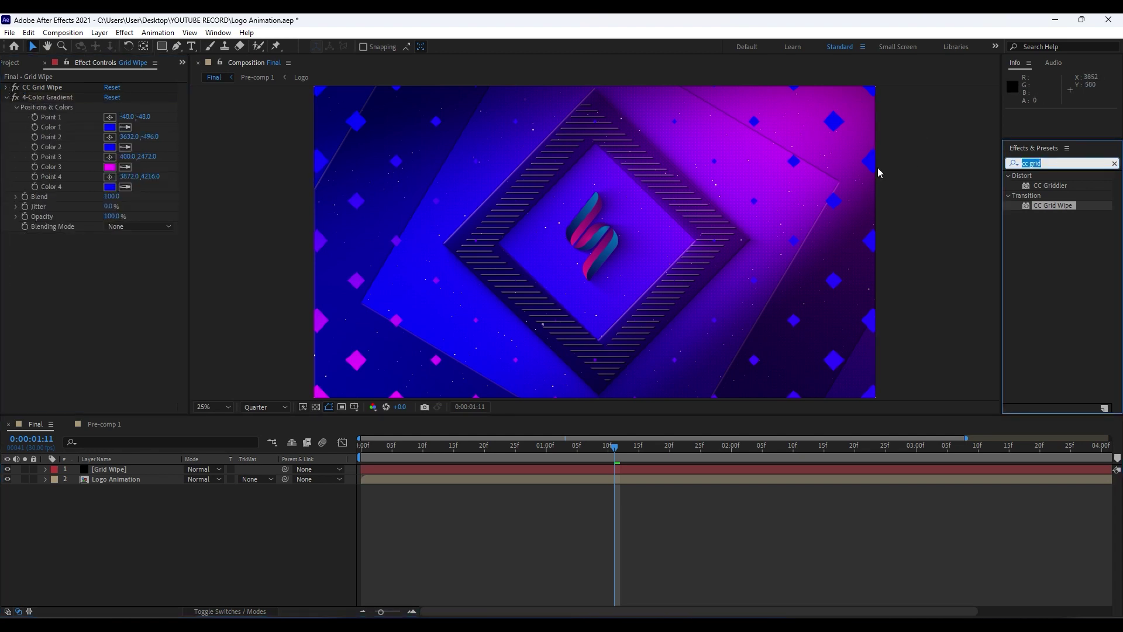
{"action": "type", "text": "drop s"}
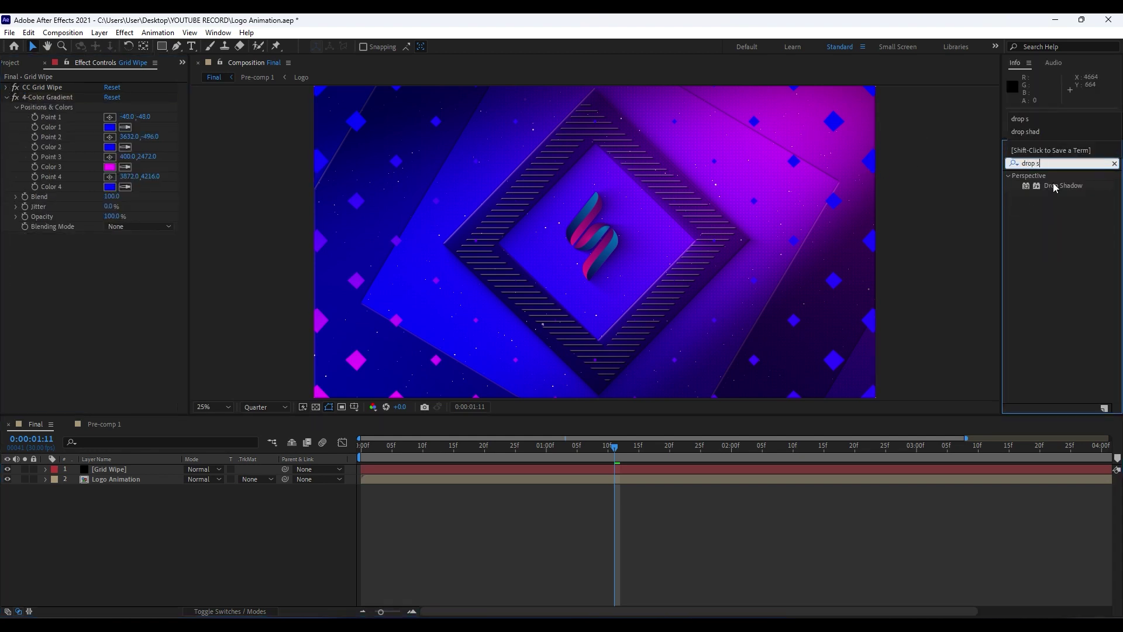
{"action": "left_click_drag", "start_coordinate": [1061, 185], "coordinate": [73, 326]}
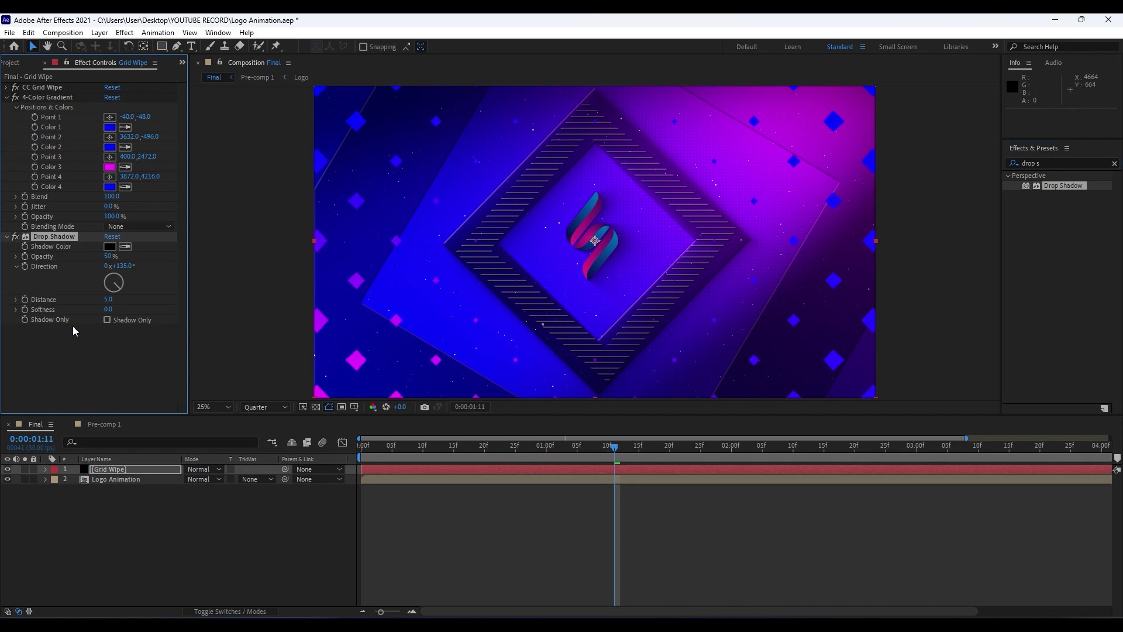
Step: Set the Grid Wipe drop shadow's distance to 30 and softness to 20
{"action": "left_click", "coordinate": [110, 300]}
{"action": "type", "text": "30"}
{"action": "key", "text": "Return"}
{"action": "type", "text": "20"}
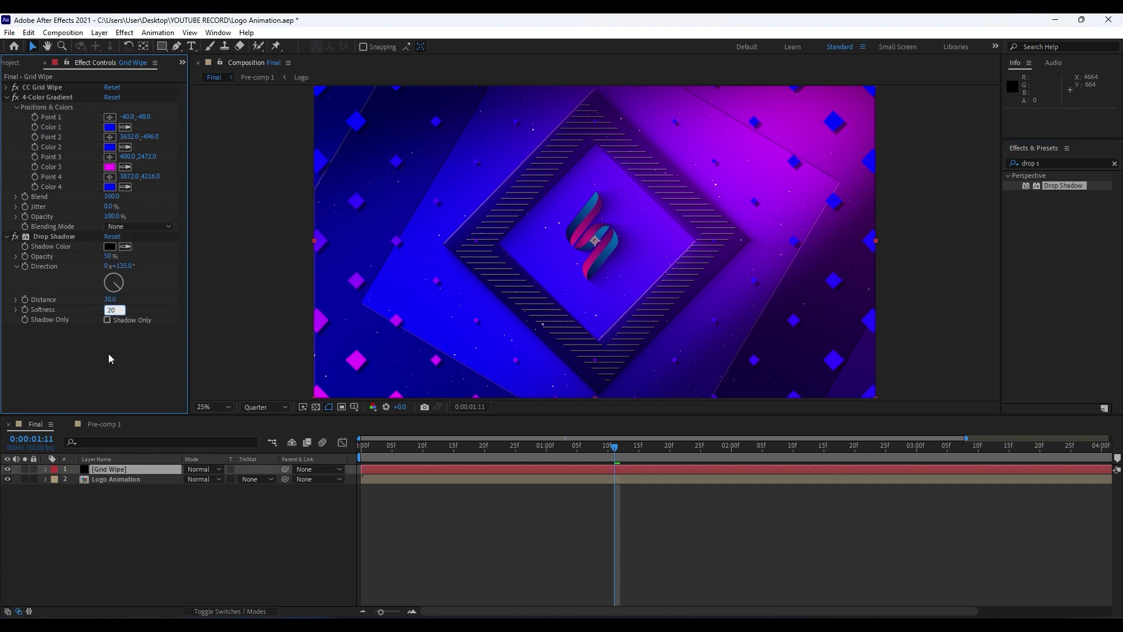
{"action": "key", "text": "Return"}
Step: Preview the shadowed grid wipe transition and scrub the Final timeline to 0:00:01:07
{"action": "left_click", "coordinate": [196, 557]}
{"action": "key", "text": "space"}
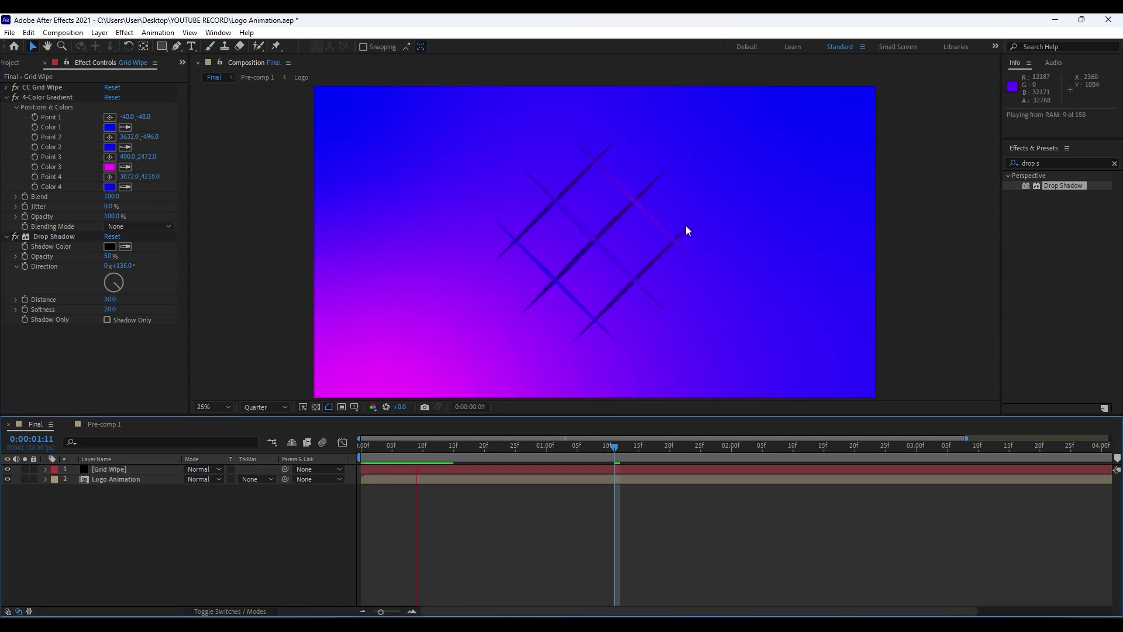
{"action": "key", "text": "space"}
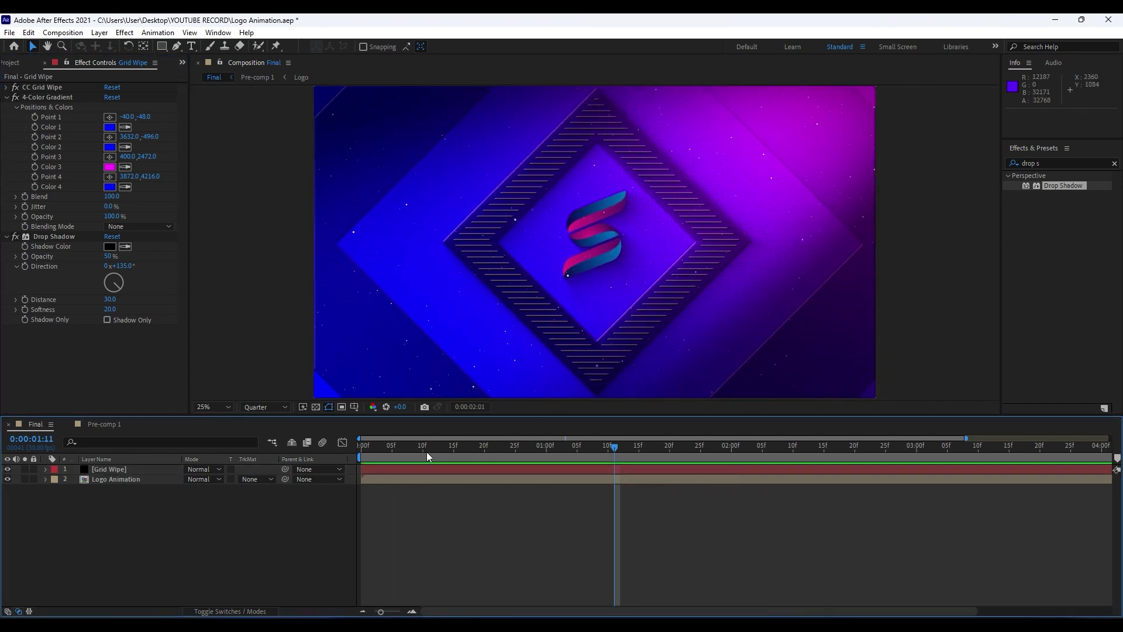
{"action": "left_click_drag", "start_coordinate": [426, 448], "coordinate": [590, 447]}
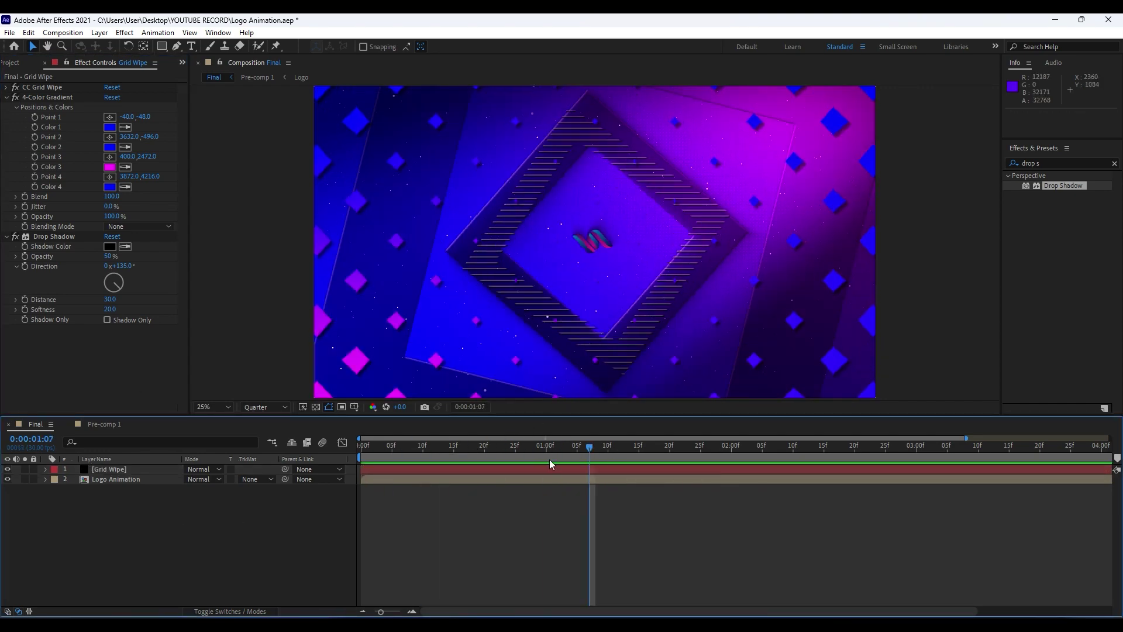
Step: Apply Easy Ease to both Completion keyframes of the Grid Wipe layer and preview the eased transition
{"action": "left_click", "coordinate": [129, 470]}
{"action": "key", "text": "u"}
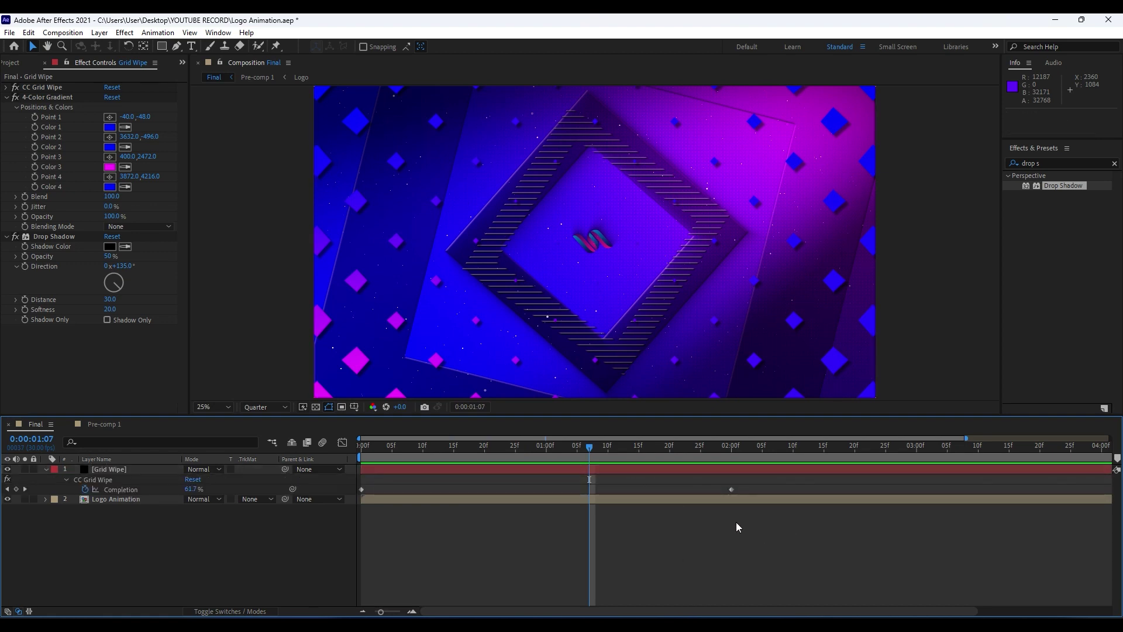
{"action": "left_click_drag", "start_coordinate": [803, 529], "coordinate": [321, 454]}
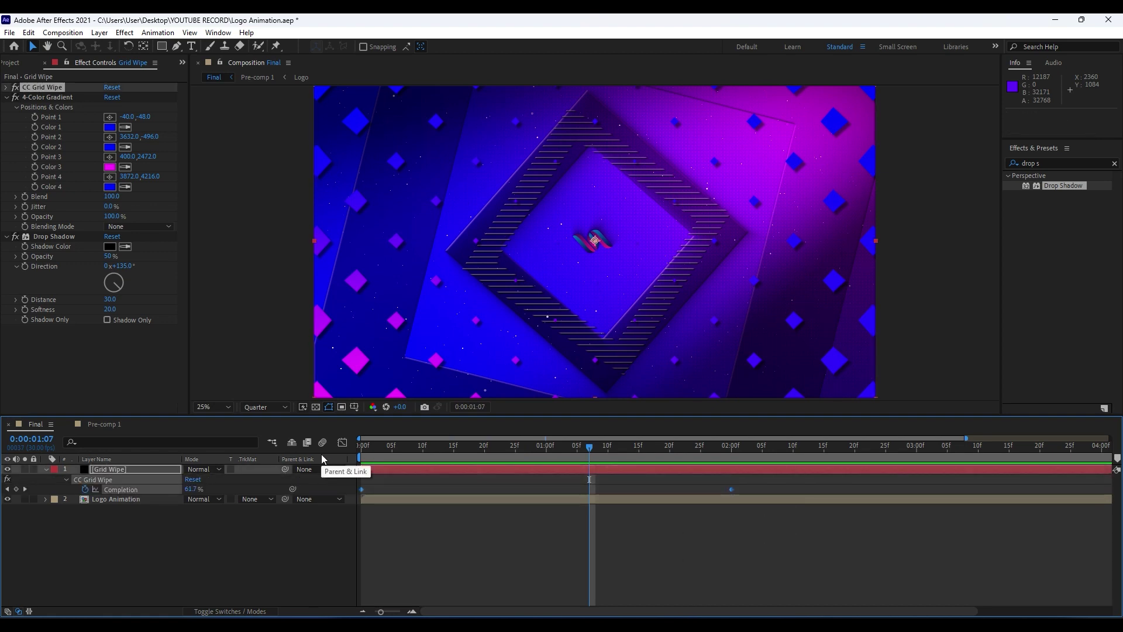
{"action": "key", "text": "F9"}
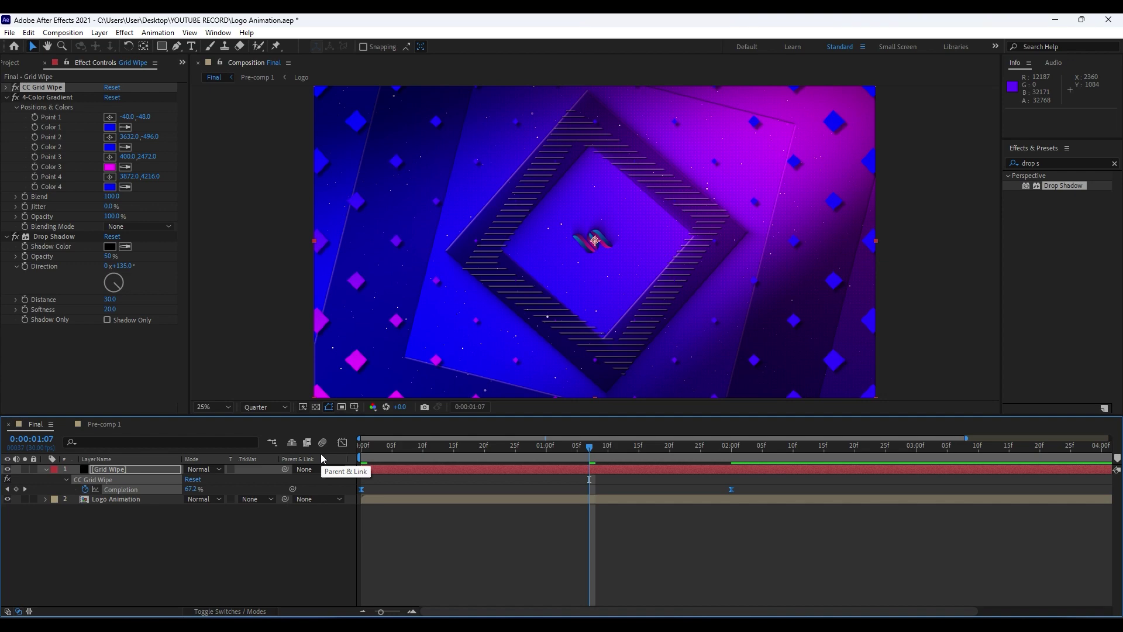
{"action": "key", "text": "space"}
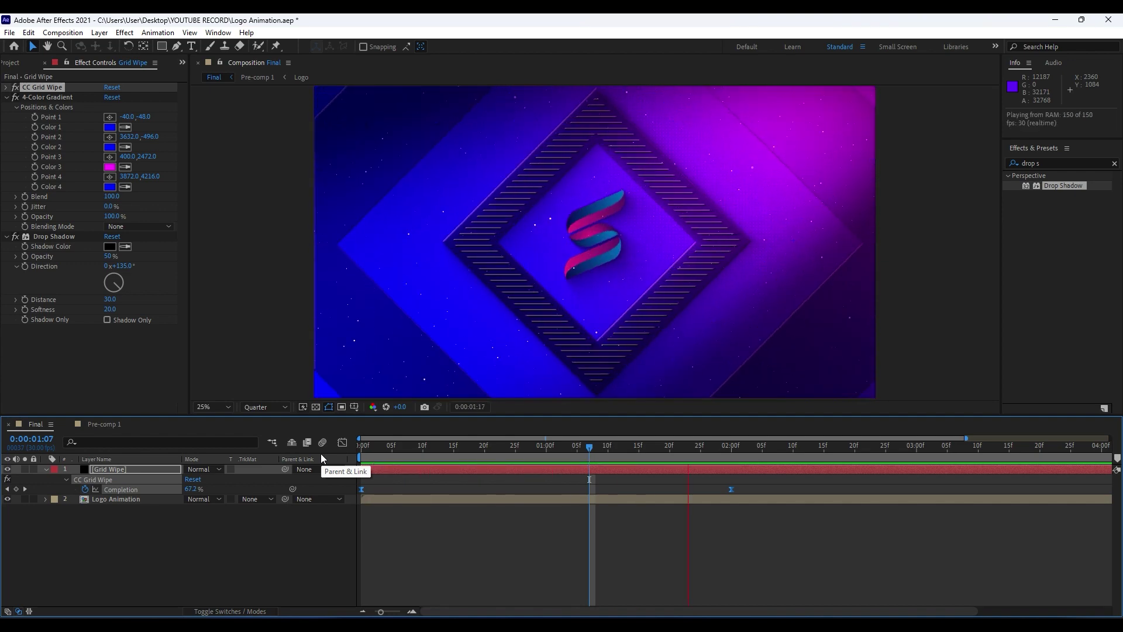
{"action": "left_click_drag", "start_coordinate": [420, 450], "coordinate": [442, 449]}
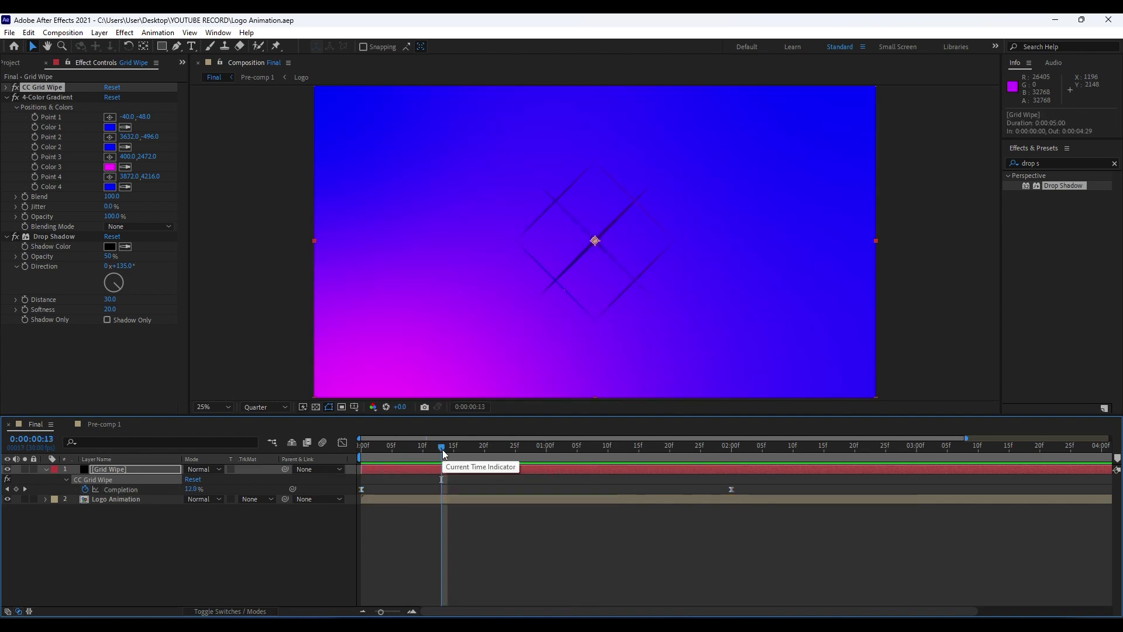
Step: In the Logo Animation pre-comp, move Rectangle 03 to start at the beginning of the timeline and set its stroke width to 20 px
{"action": "double_click", "coordinate": [125, 501]}
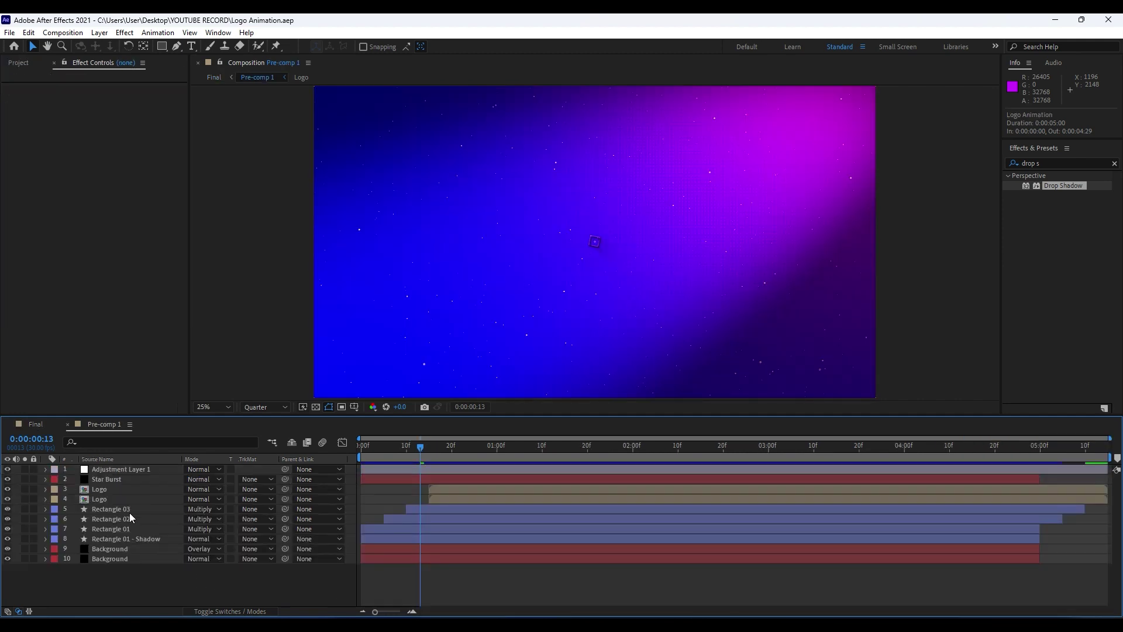
{"action": "left_click", "coordinate": [129, 512]}
{"action": "left_click_drag", "start_coordinate": [440, 508], "coordinate": [395, 508]}
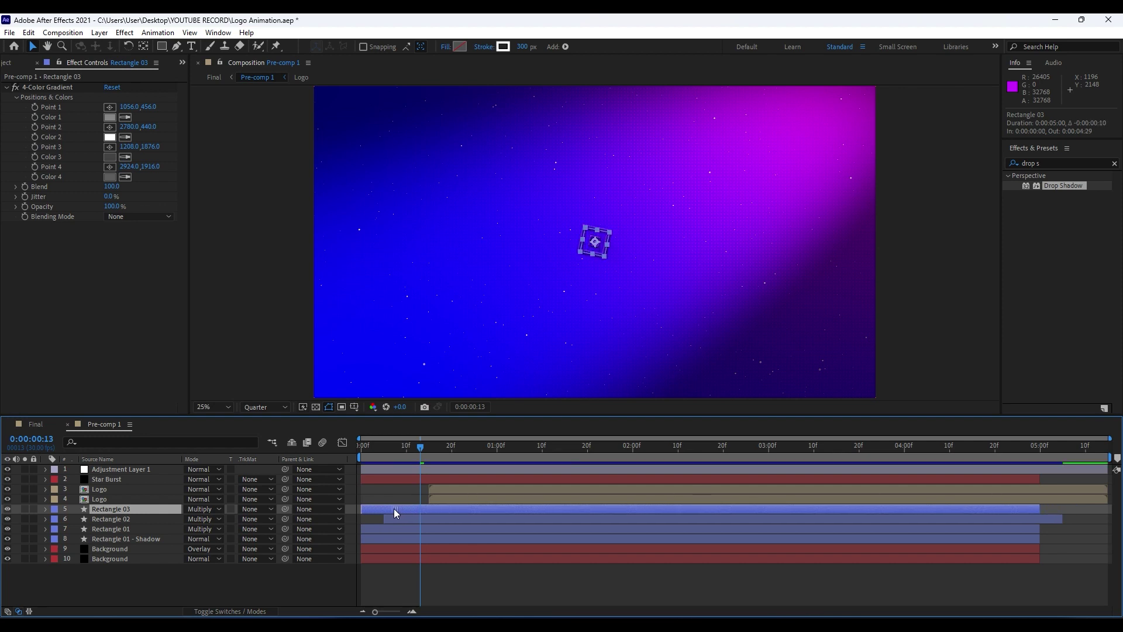
{"action": "left_click", "coordinate": [522, 47]}
{"action": "type", "text": "20"}
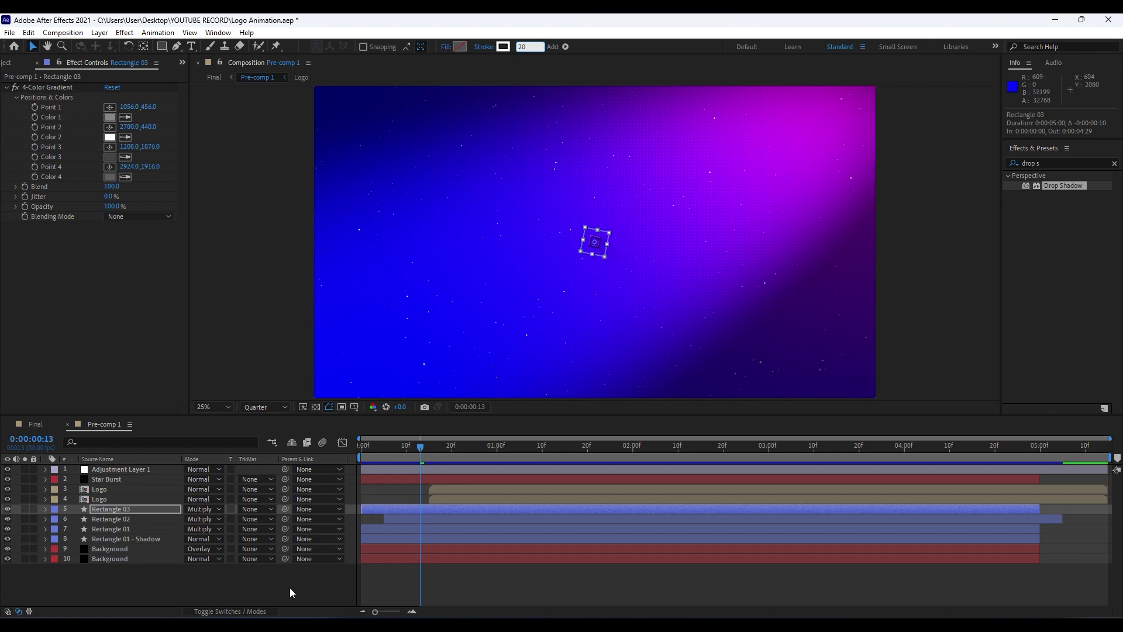
{"action": "left_click", "coordinate": [289, 588]}
Step: Preview the animation in the Final composition and move the time indicator to 0:00:01:25
{"action": "left_click", "coordinate": [45, 423]}
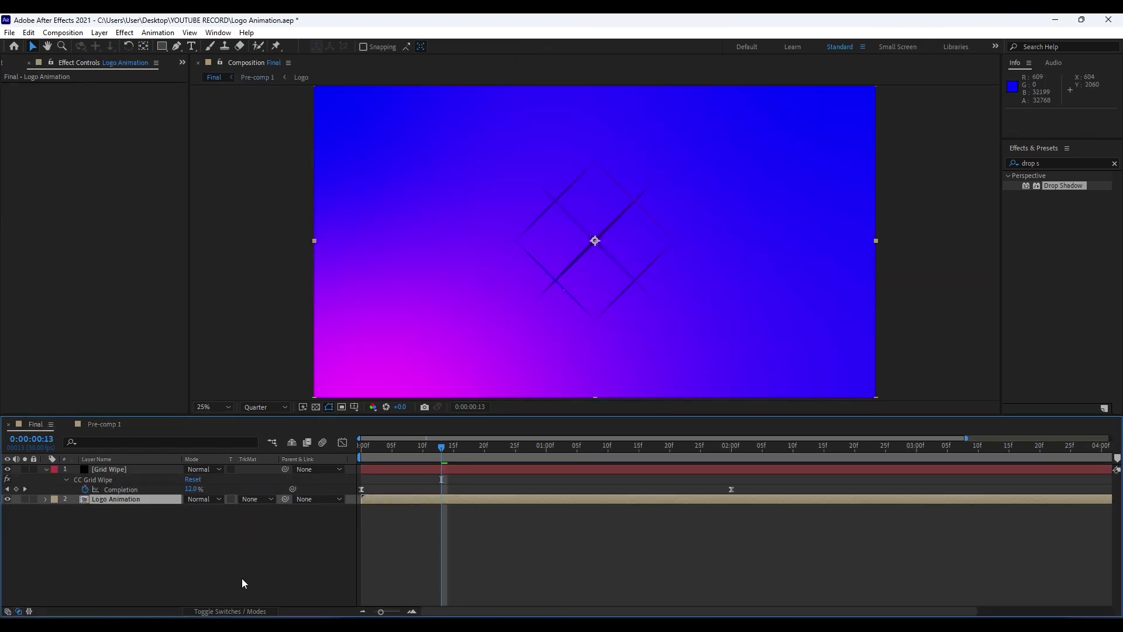
{"action": "left_click", "coordinate": [241, 578]}
{"action": "key", "text": "space"}
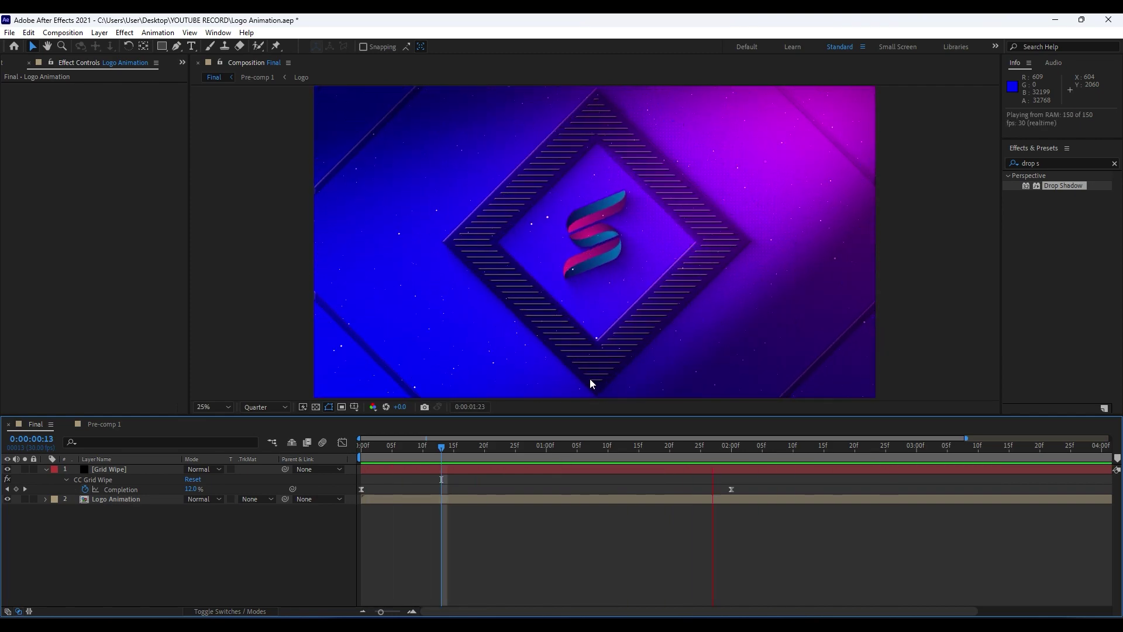
{"action": "left_click", "coordinate": [534, 454]}
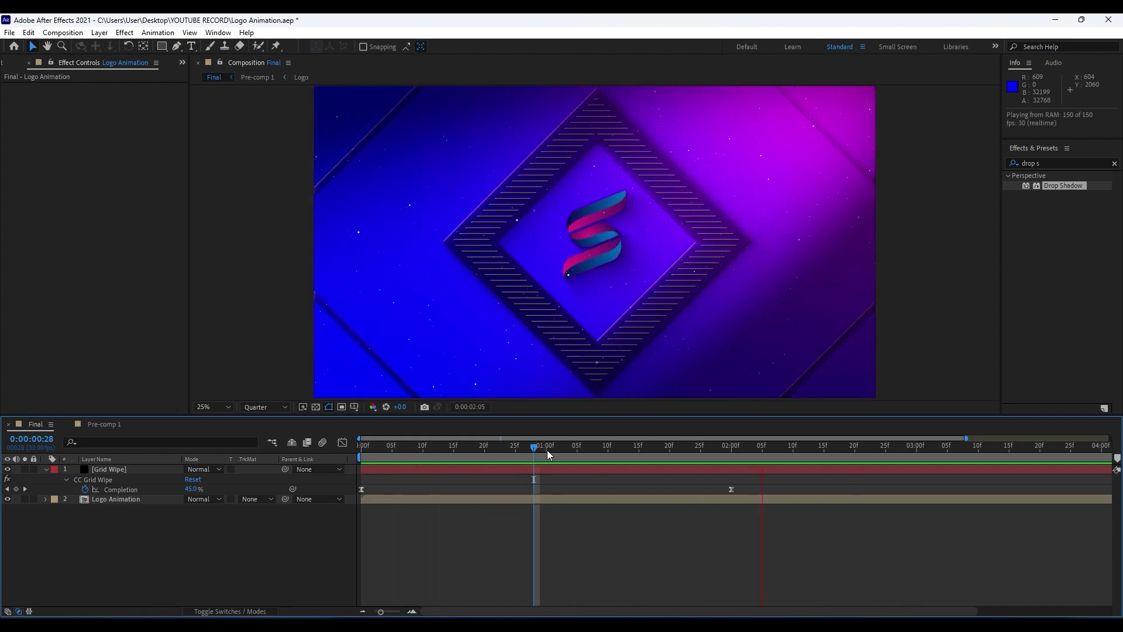
{"action": "left_click", "coordinate": [701, 448]}
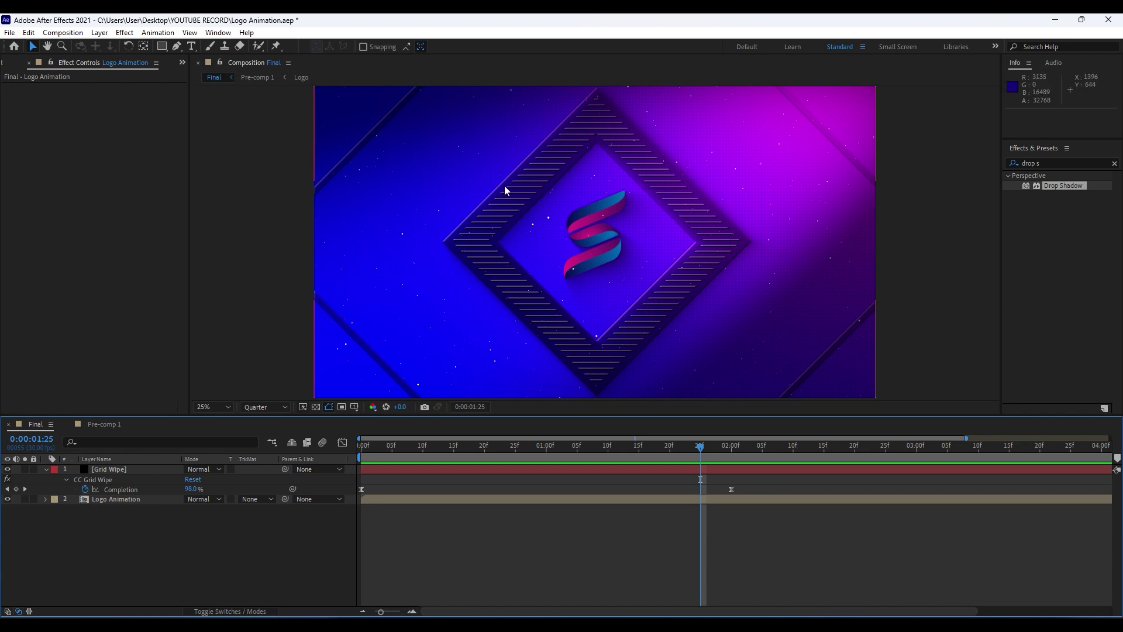
Step: Add an adjustment layer named Light Sweep to the Logo Animation pre-comp
{"action": "left_click", "coordinate": [47, 470]}
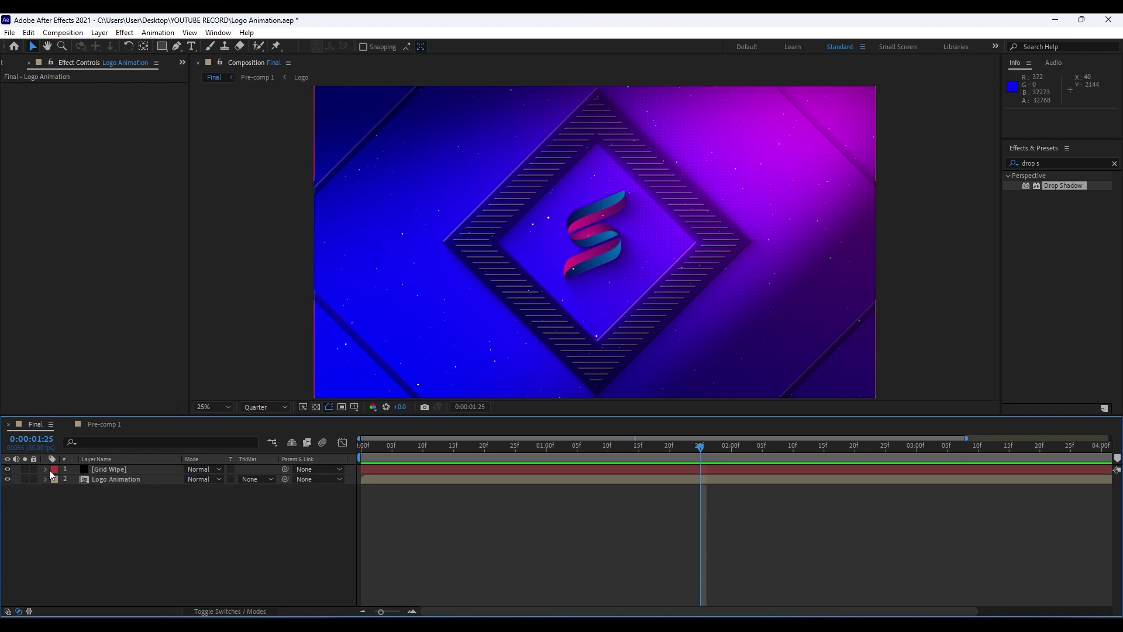
{"action": "double_click", "coordinate": [115, 479]}
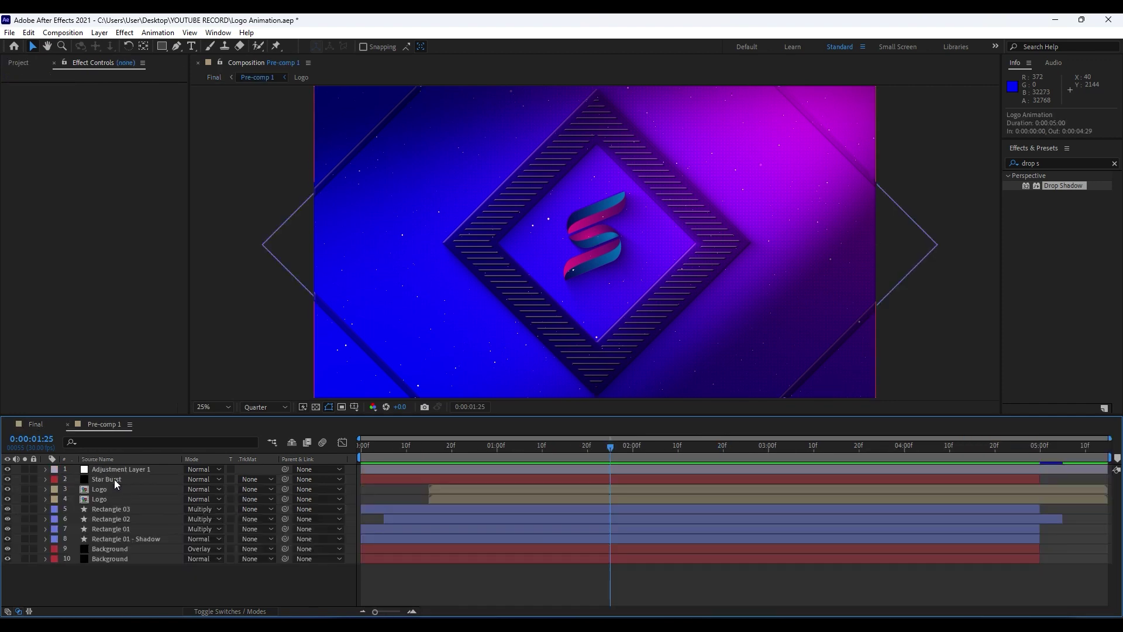
{"action": "right_click", "coordinate": [144, 585]}
{"action": "mouse_move", "coordinate": [202, 445]}
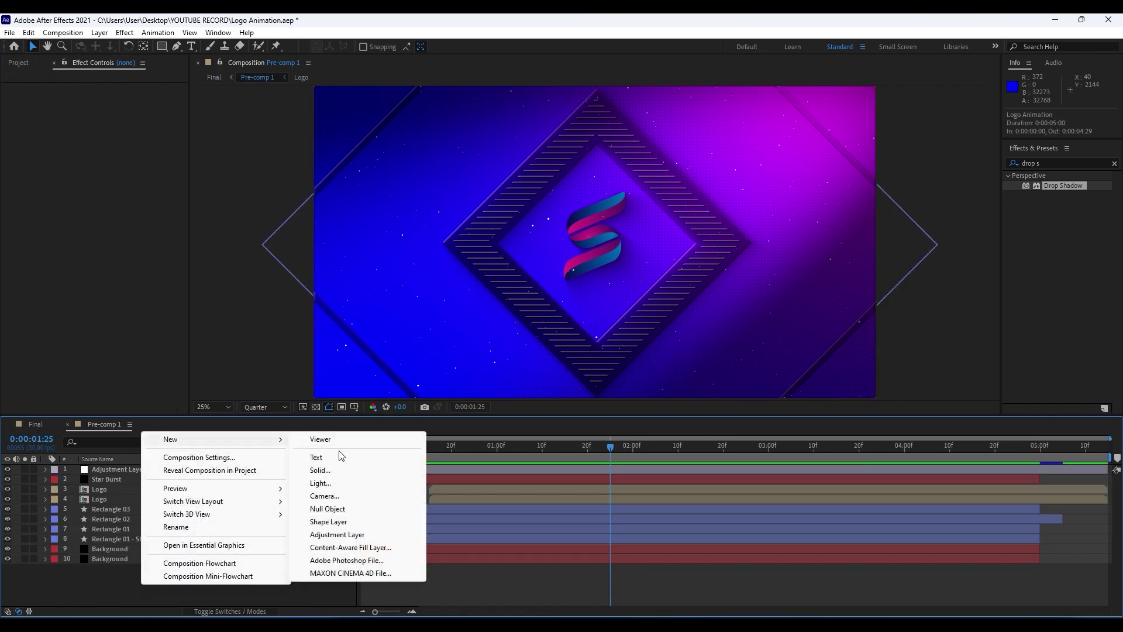
{"action": "left_click", "coordinate": [337, 534]}
{"action": "key", "text": "Return"}
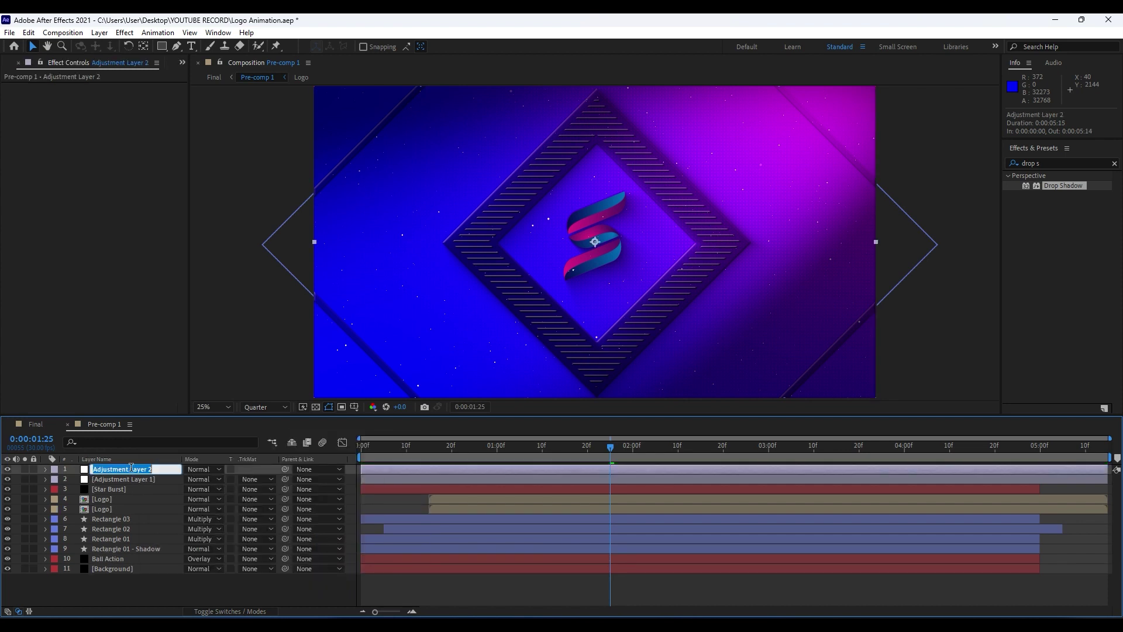
{"action": "type", "text": "Light Sweep"}
{"action": "key", "text": "Return"}
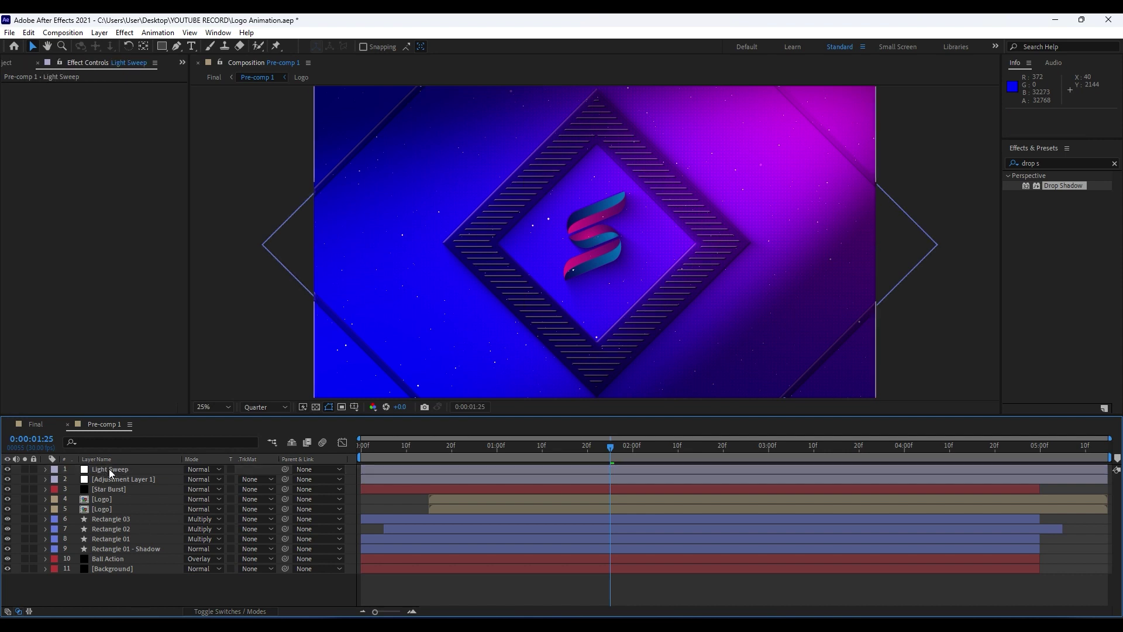
Step: Place the Light Sweep layer directly below Adjustment Layer 1 and rename Adjustment Layer 1 to Spotlight
{"action": "left_click_drag", "start_coordinate": [110, 472], "coordinate": [112, 480]}
{"action": "left_click", "coordinate": [118, 468]}
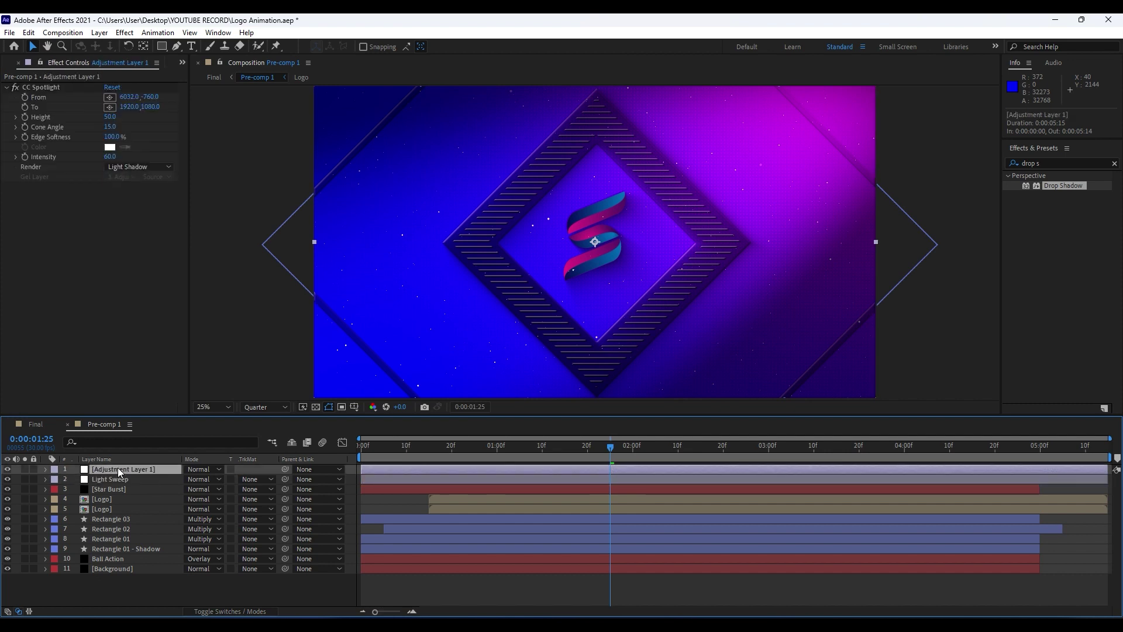
{"action": "key", "text": "Return"}
{"action": "type", "text": "Spotlight"}
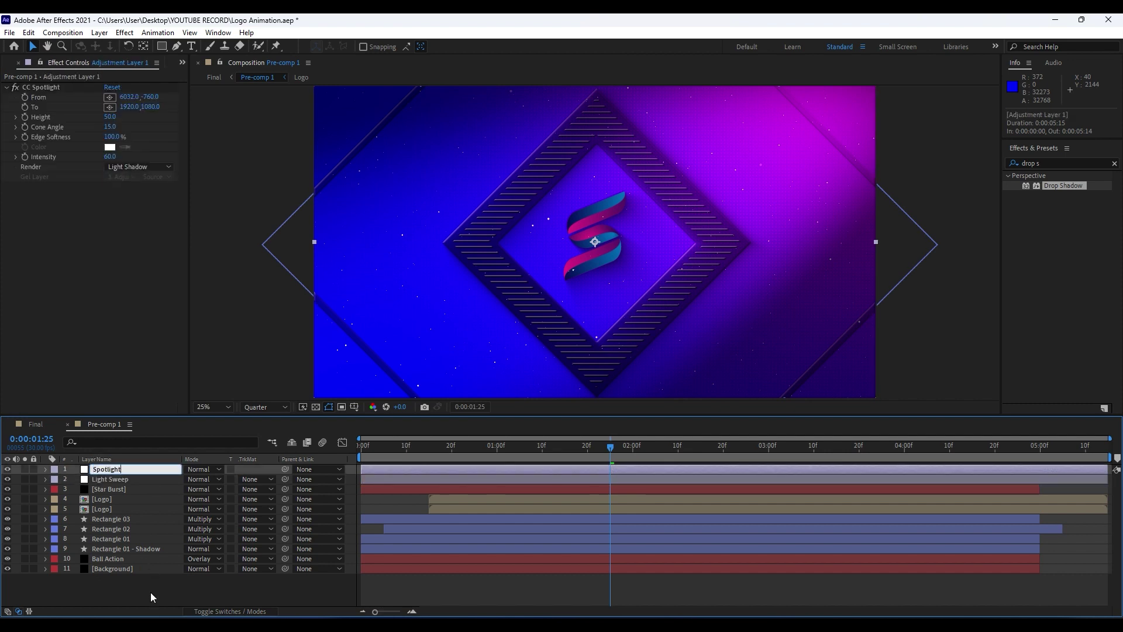
{"action": "left_click", "coordinate": [149, 592]}
Step: Apply the CC Light Sweep effect to the Light Sweep adjustment layer
{"action": "left_click", "coordinate": [114, 479]}
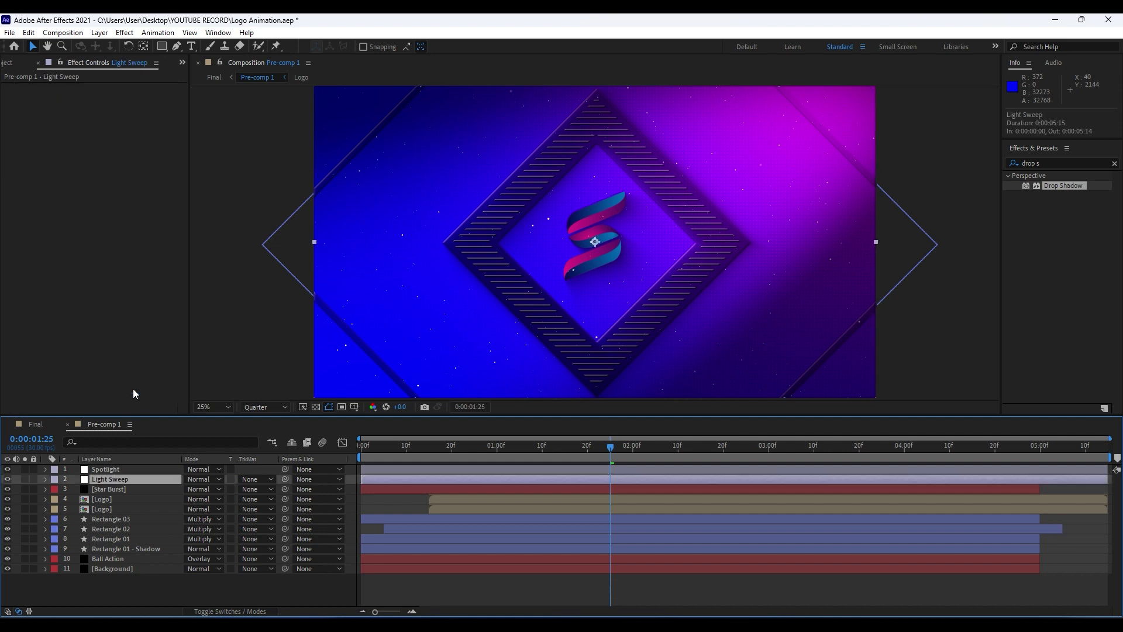
{"action": "left_click", "coordinate": [1115, 163]}
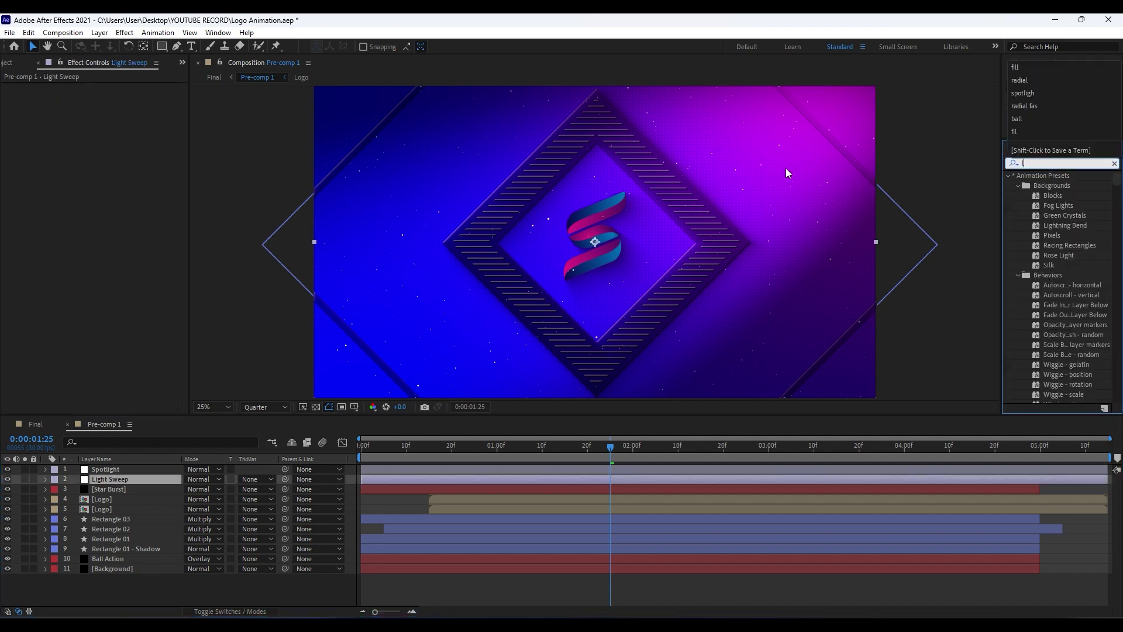
{"action": "type", "text": "light sw"}
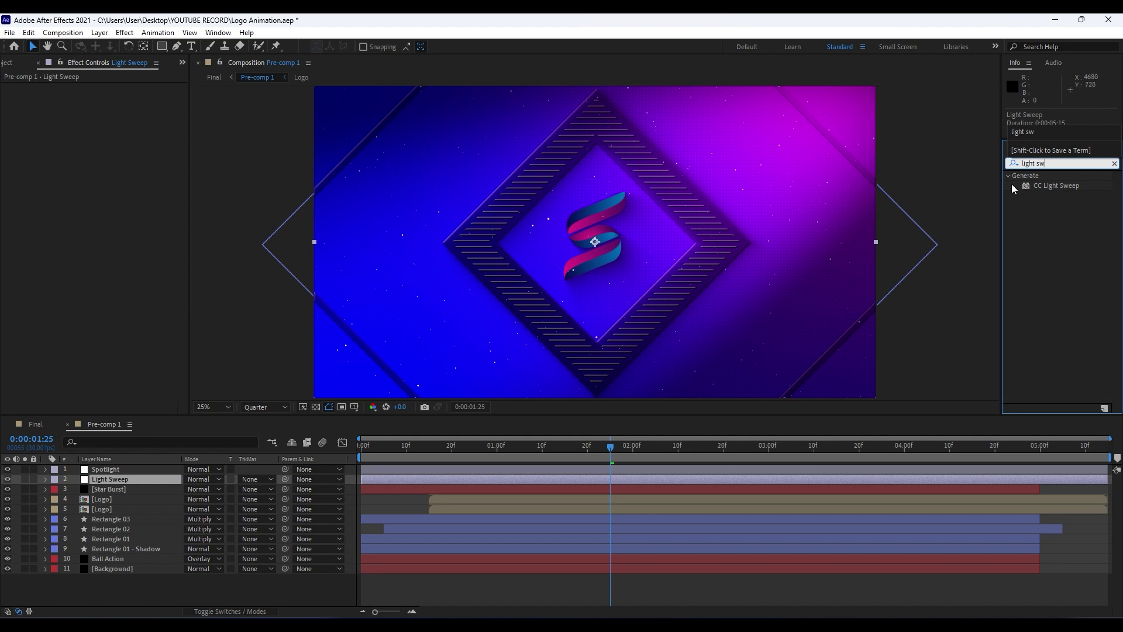
{"action": "left_click_drag", "start_coordinate": [1058, 187], "coordinate": [126, 476]}
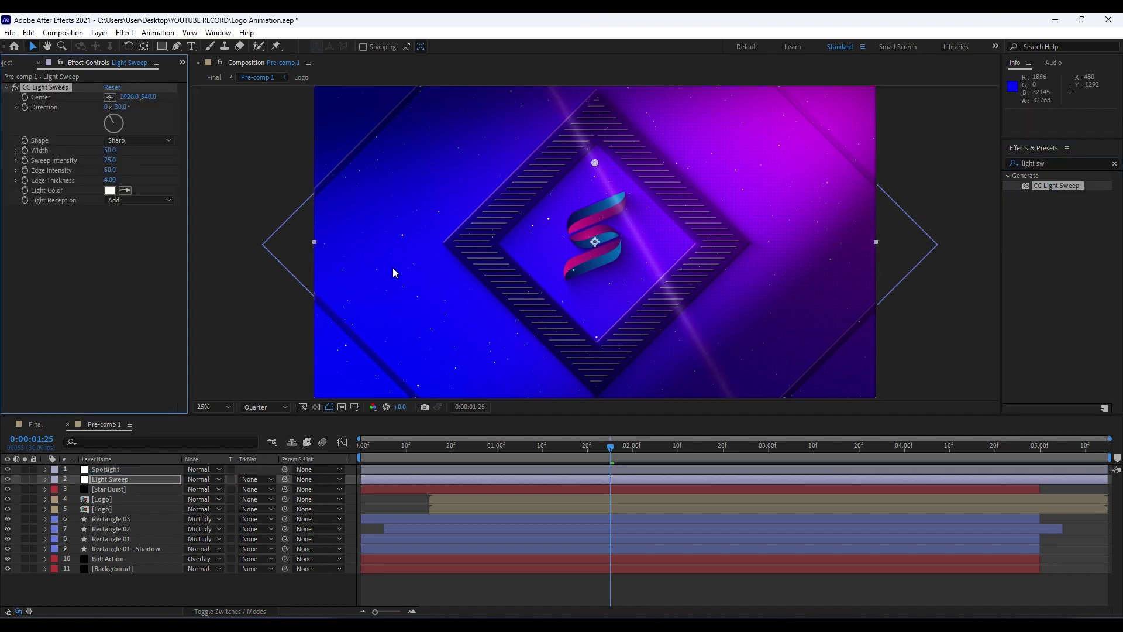
Step: Set the light sweep's direction to 90° and move its center down to 1920, 1084
{"action": "left_click", "coordinate": [119, 107]}
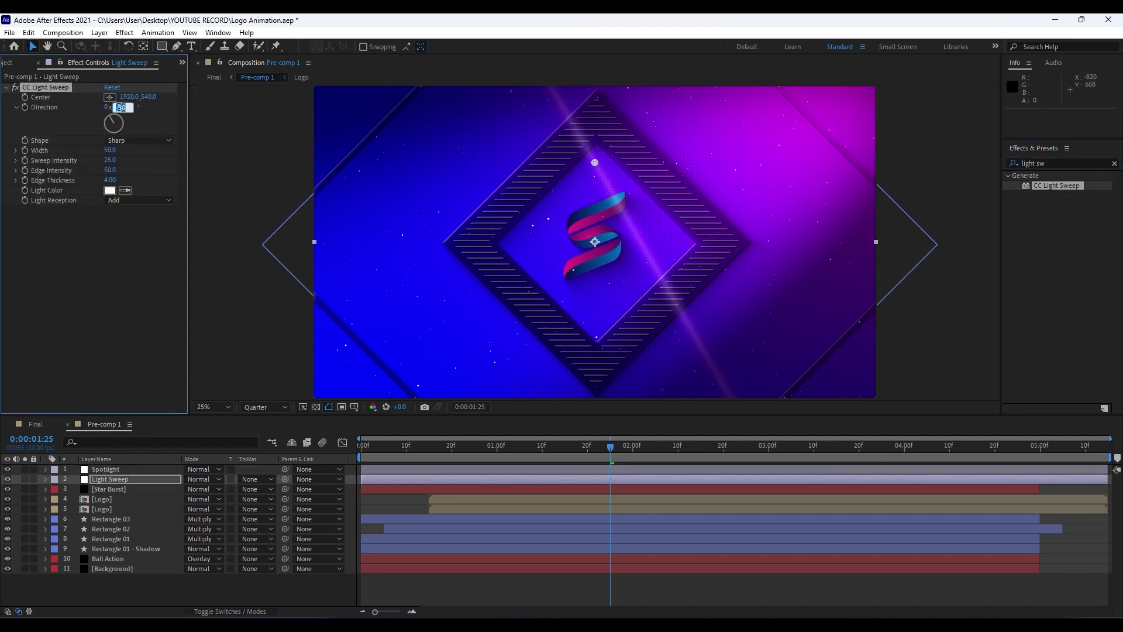
{"action": "type", "text": "90"}
{"action": "key", "text": "Return"}
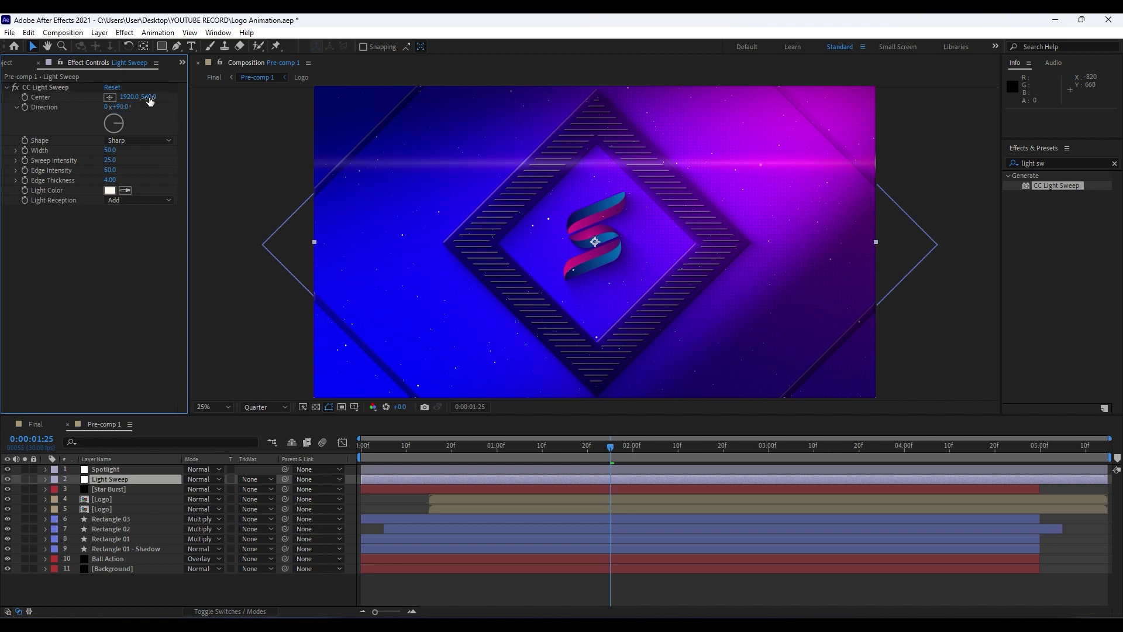
{"action": "left_click_drag", "start_coordinate": [148, 97], "coordinate": [418, 143]}
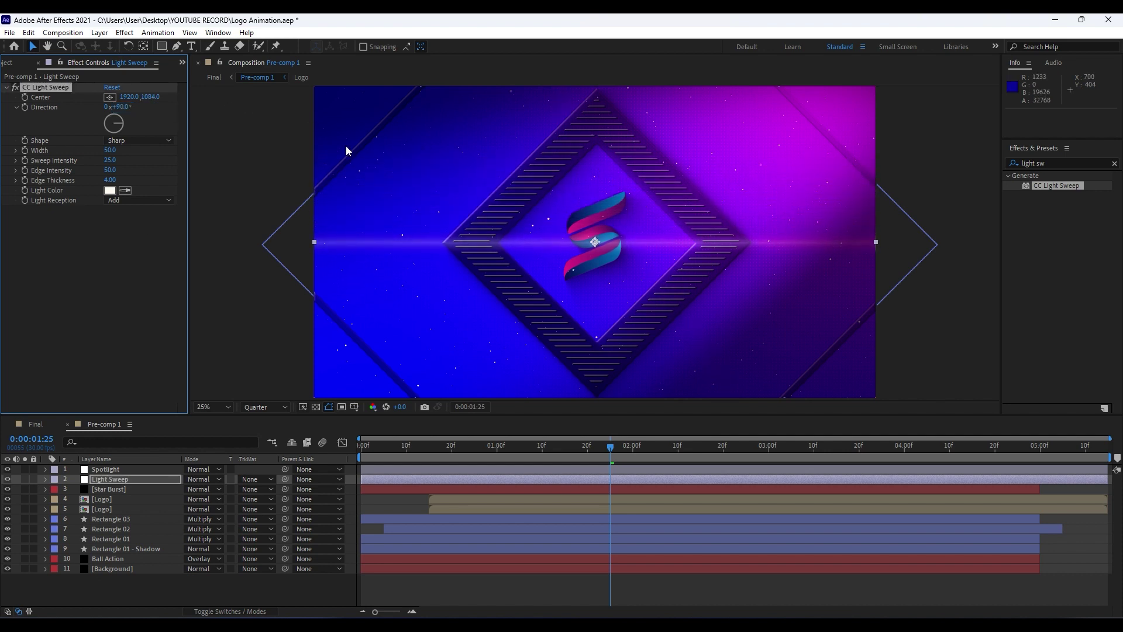
Step: Set the light sweep's Edge Intensity and Edge Thickness to 0
{"action": "left_click", "coordinate": [111, 170]}
{"action": "type", "text": "0"}
{"action": "key", "text": "Tab"}
{"action": "type", "text": "0"}
{"action": "key", "text": "Return"}
{"action": "left_click", "coordinate": [100, 269]}
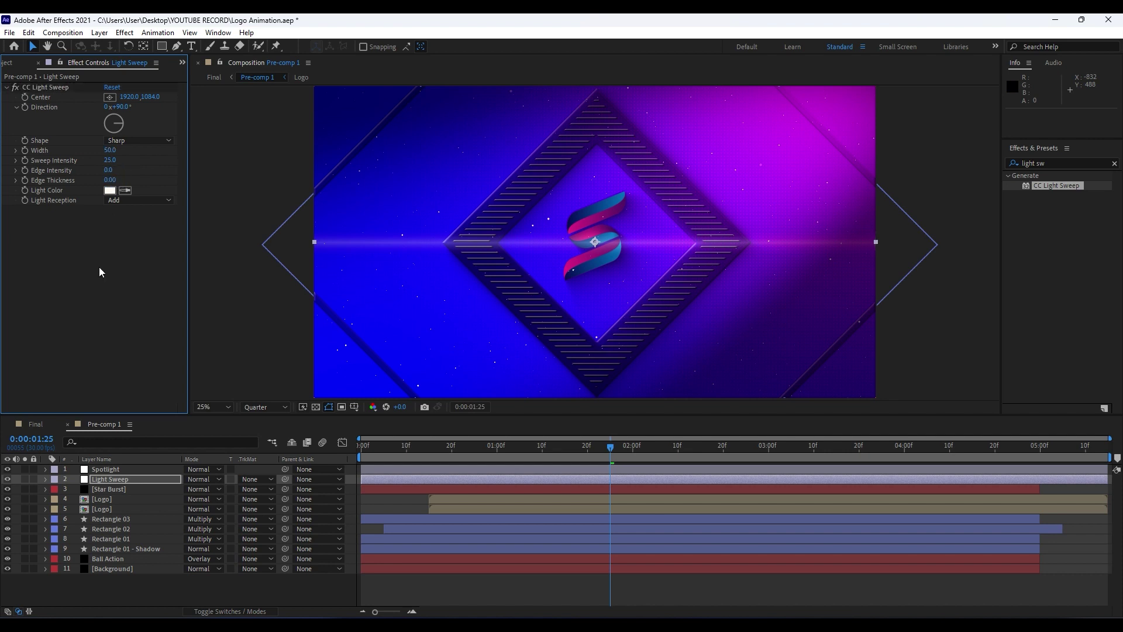
Step: Set the light sweep's Width to 150
{"action": "left_click_drag", "start_coordinate": [110, 150], "coordinate": [155, 155]}
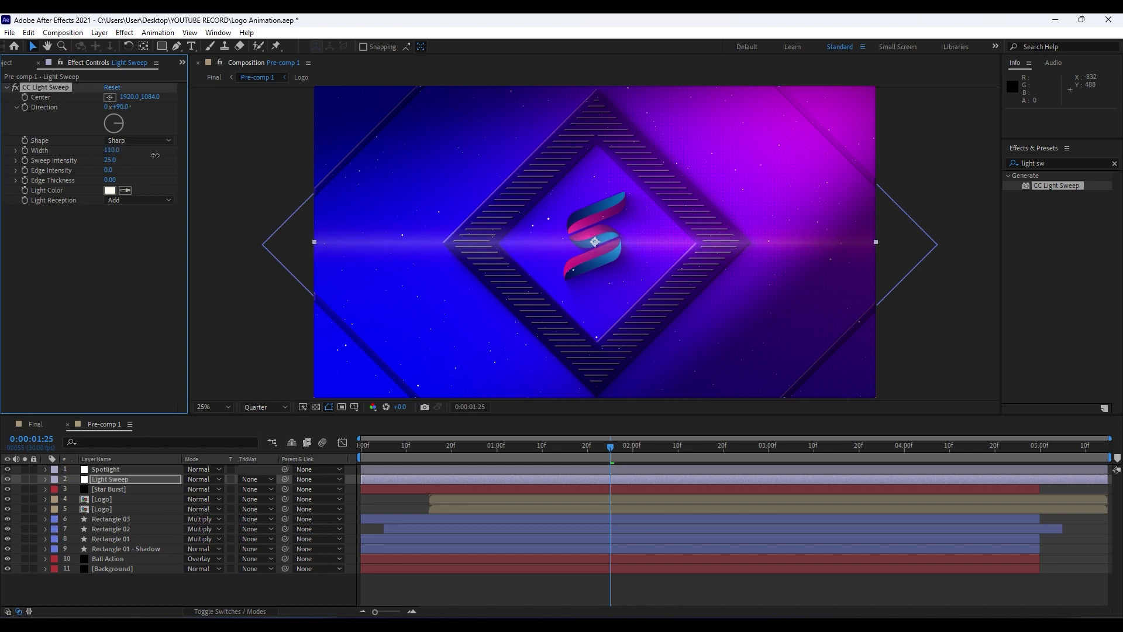
{"action": "left_click", "coordinate": [112, 151]}
{"action": "type", "text": "150"}
{"action": "left_click", "coordinate": [93, 294]}
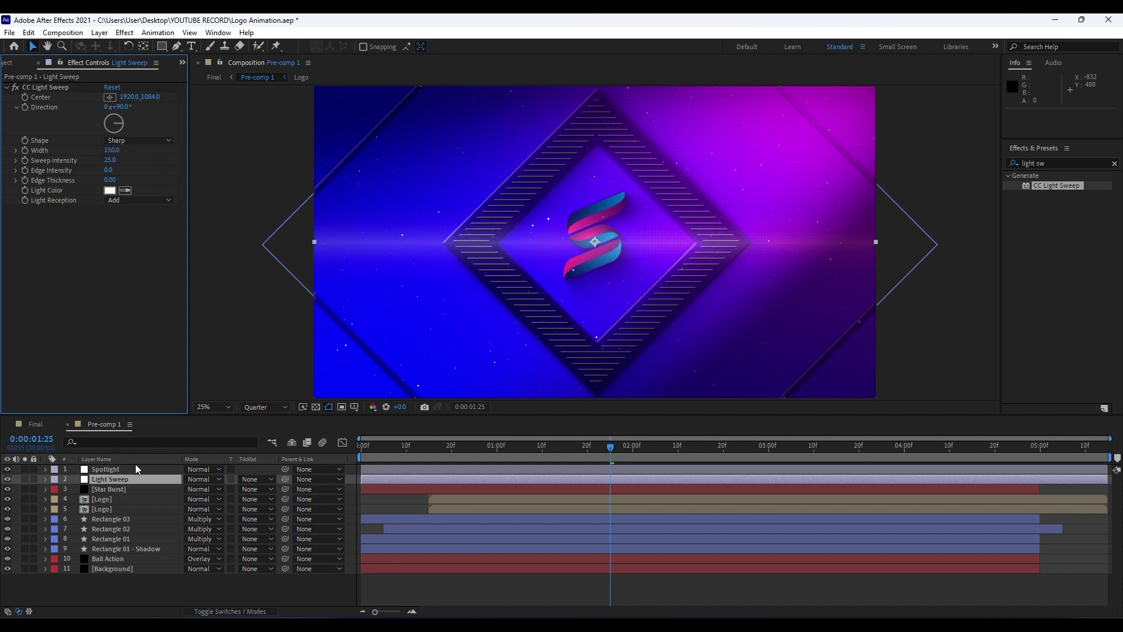
Step: Reduce the Light Sweep layer's opacity to 35%
{"action": "left_click", "coordinate": [121, 480]}
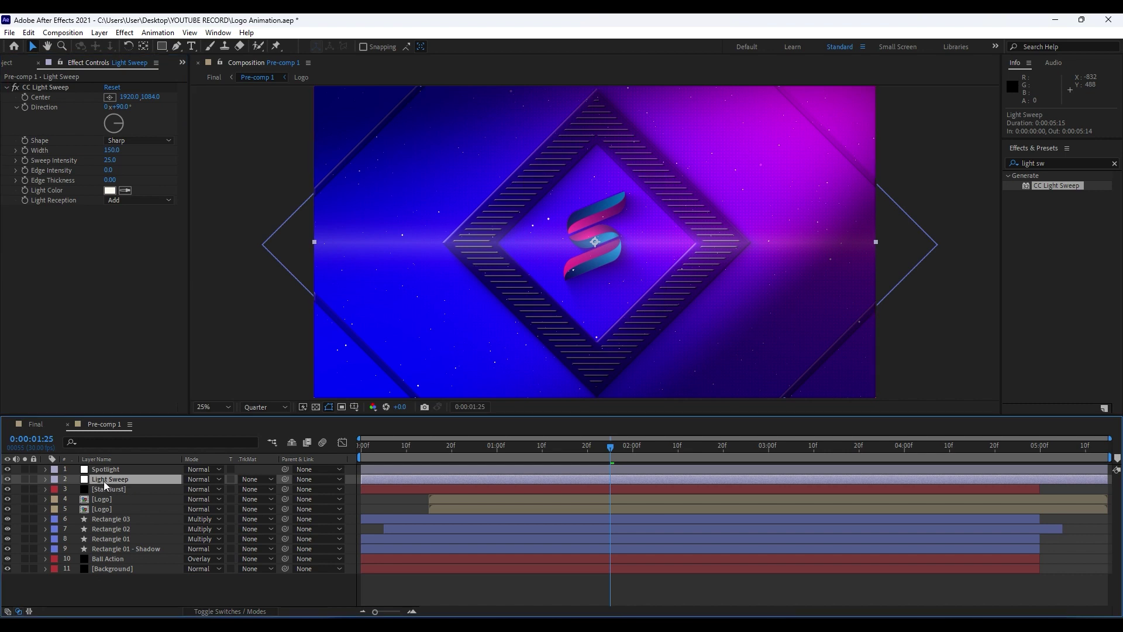
{"action": "key", "text": "t"}
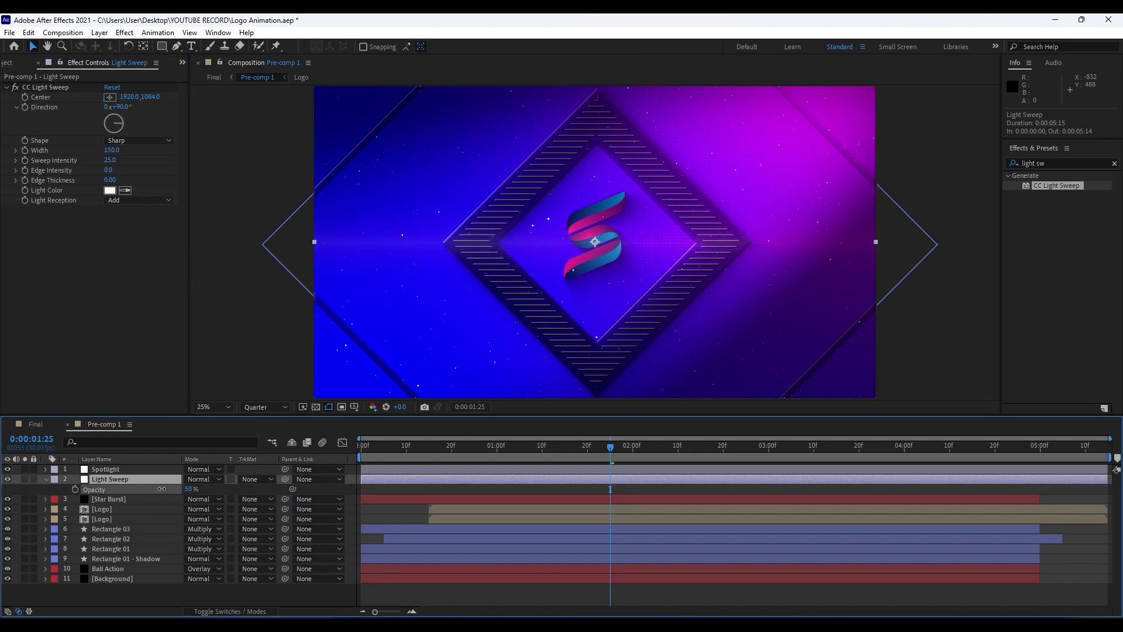
{"action": "left_click_drag", "start_coordinate": [162, 489], "coordinate": [152, 489]}
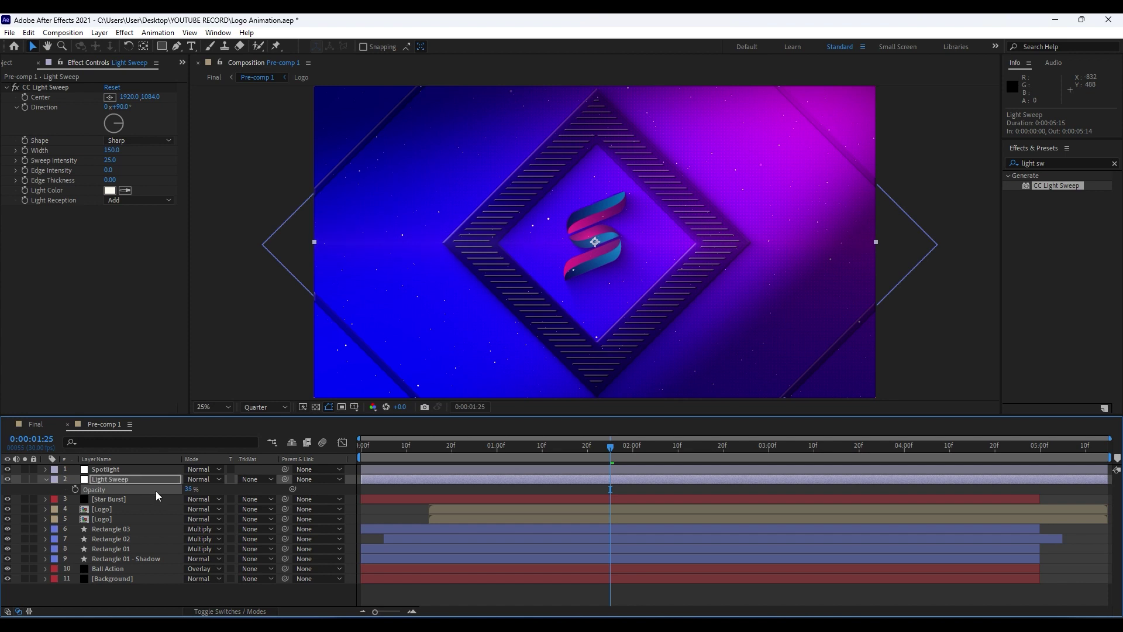
{"action": "left_click", "coordinate": [150, 596]}
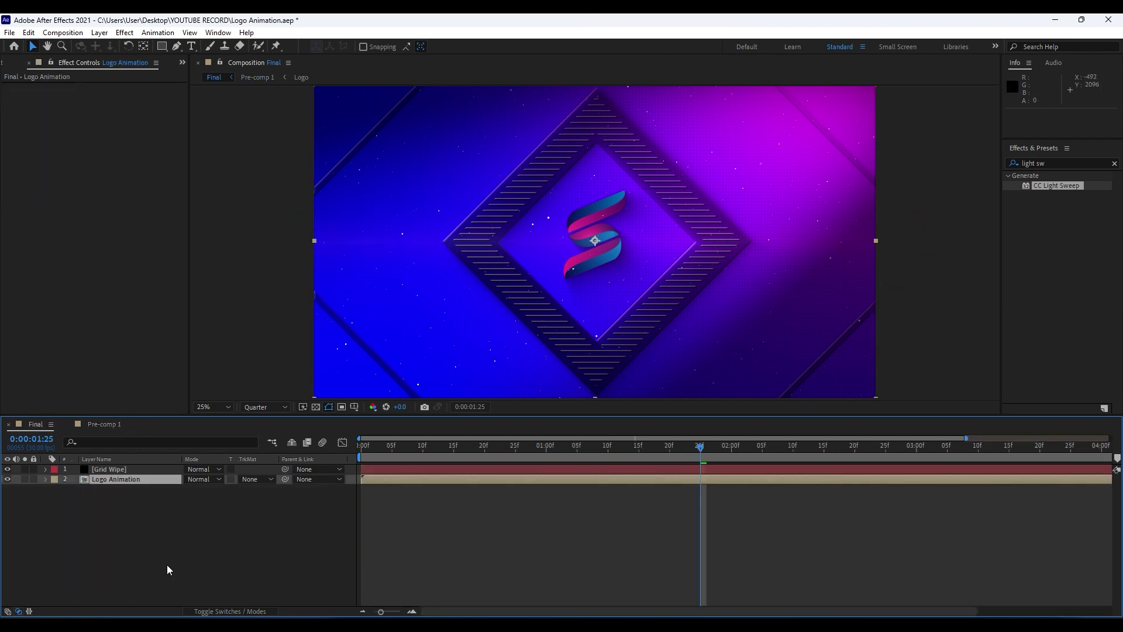
Step: Play back the Final composition to preview the complete logo animation, and stop the playback
{"action": "left_click", "coordinate": [112, 558]}
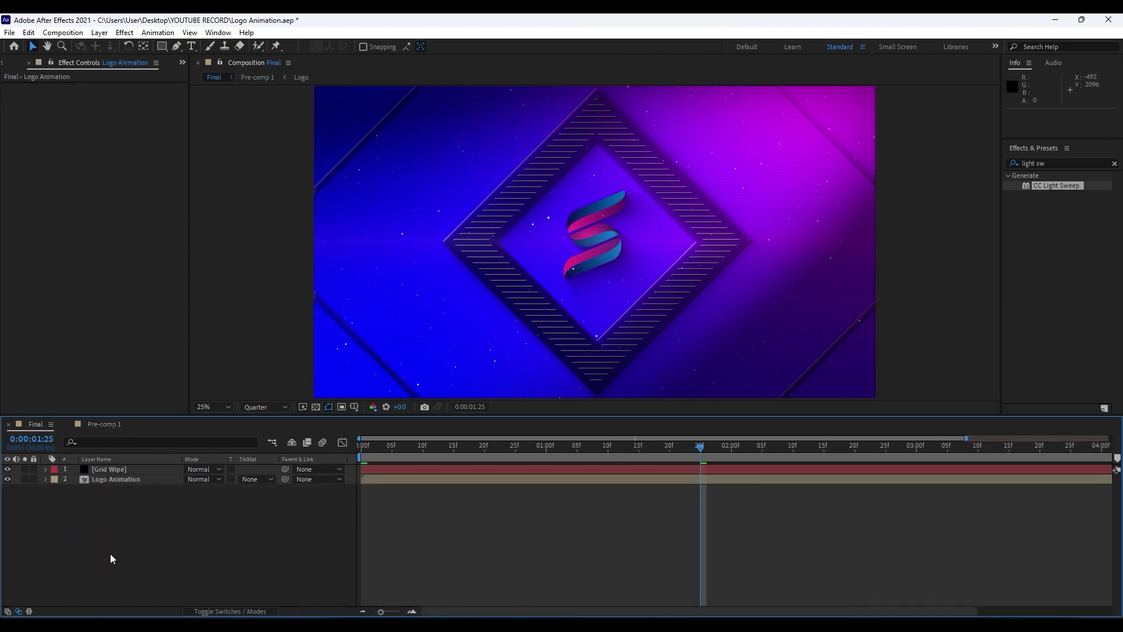
{"action": "key", "text": "space"}
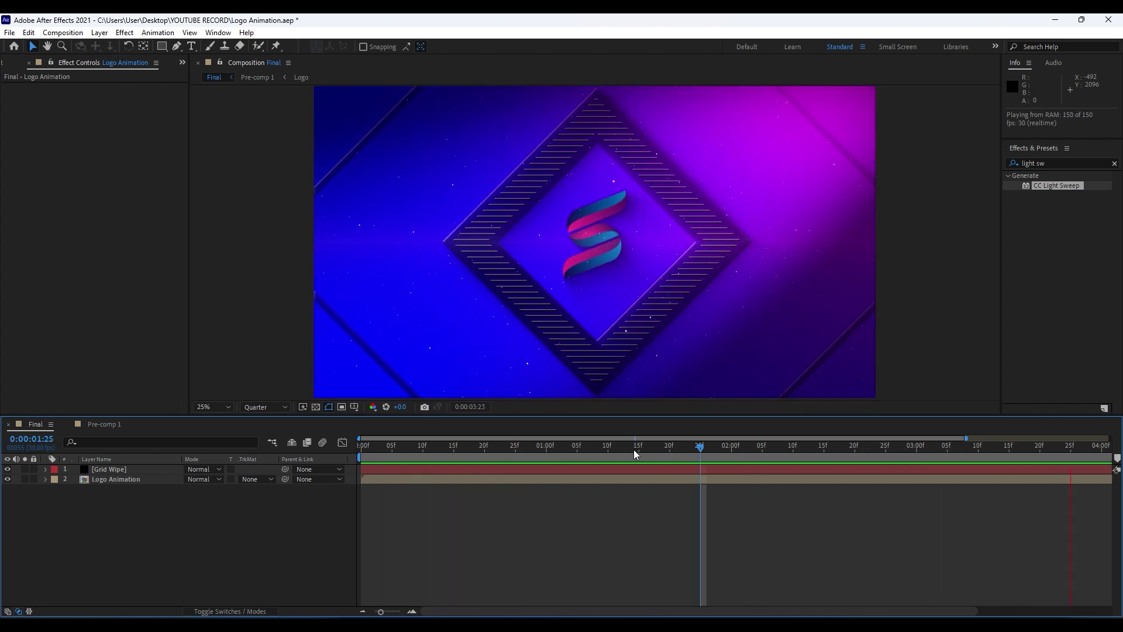
{"action": "key", "text": "space"}
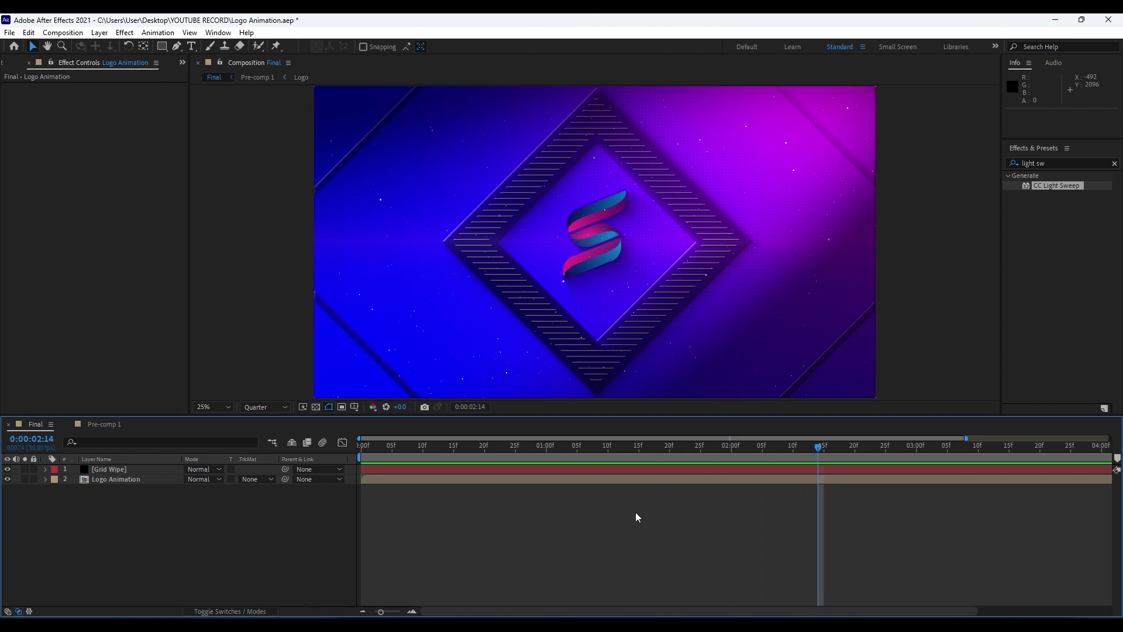